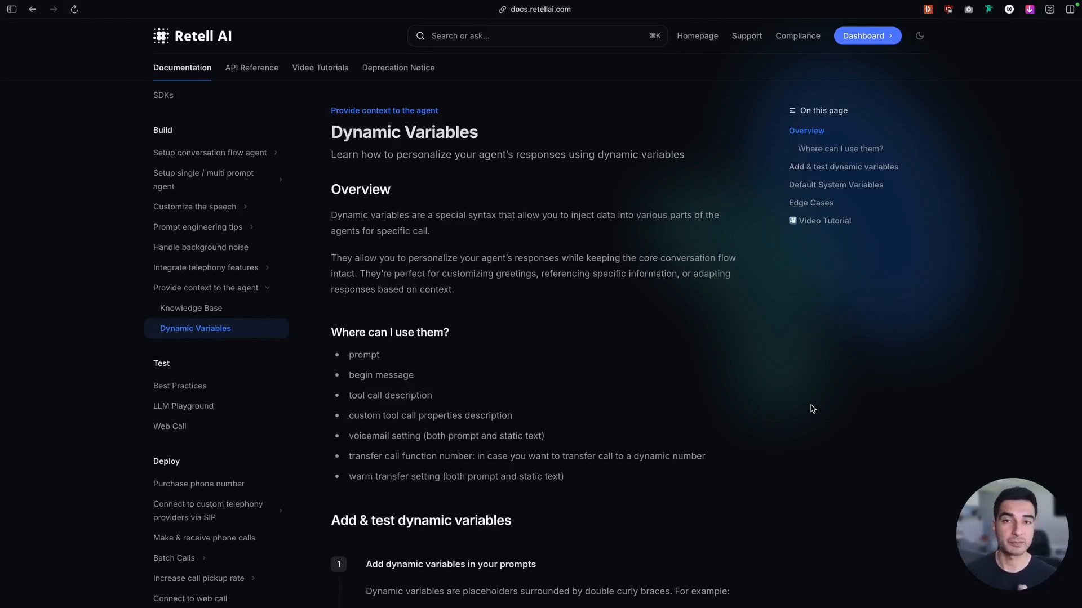
Read where dynamic variables can be used in the Retell AI documentation, including the voicemail and transfer call entries
{"action": "scroll", "coordinate": [812, 408], "scroll_direction": "down", "scroll_amount": 3}
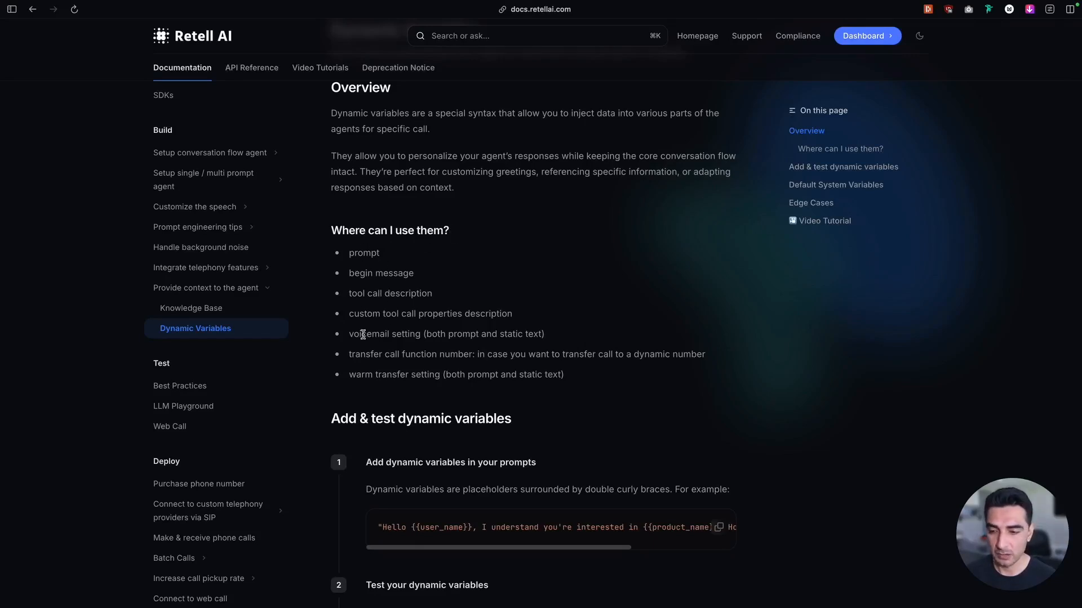
{"action": "left_click_drag", "start_coordinate": [361, 334], "coordinate": [418, 335]}
{"action": "left_click_drag", "start_coordinate": [352, 355], "coordinate": [390, 355]}
{"action": "scroll", "coordinate": [477, 354], "scroll_direction": "down", "scroll_amount": 1}
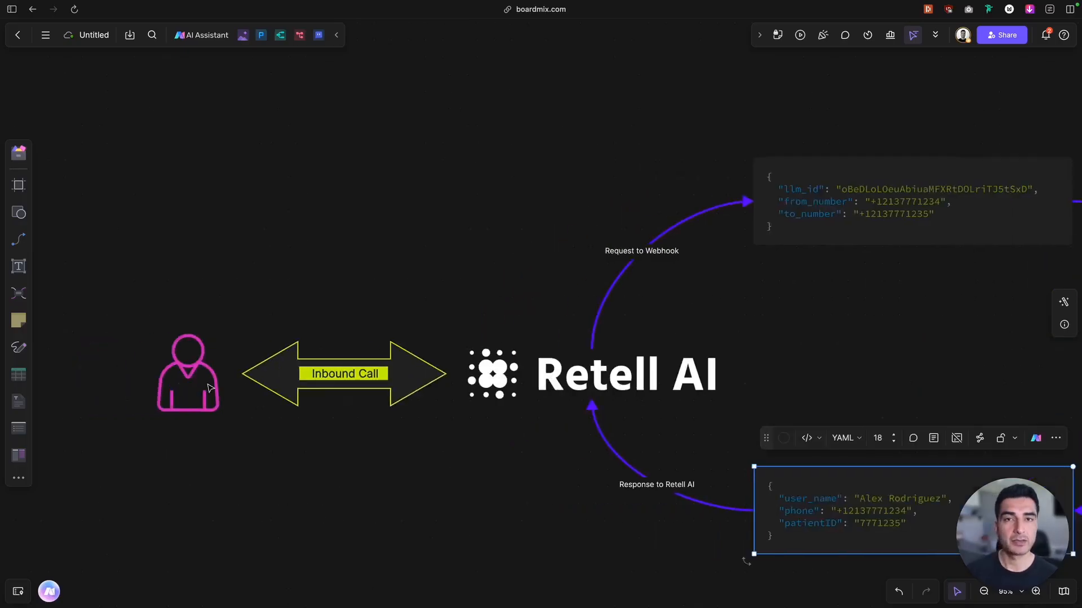
Switch to the Boardmix board and examine the inbound call diagram, from the webhook request through the CRM lookup to the response
{"action": "scroll", "coordinate": [504, 366], "scroll_direction": "right", "scroll_amount": 2}
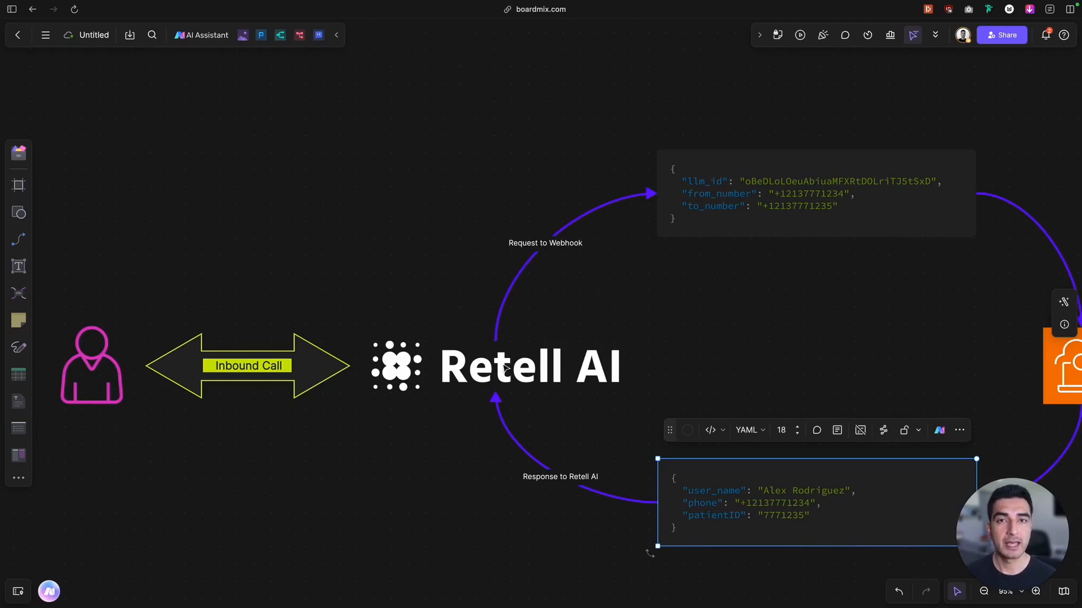
{"action": "scroll", "coordinate": [761, 245], "scroll_direction": "up", "scroll_amount": 8}
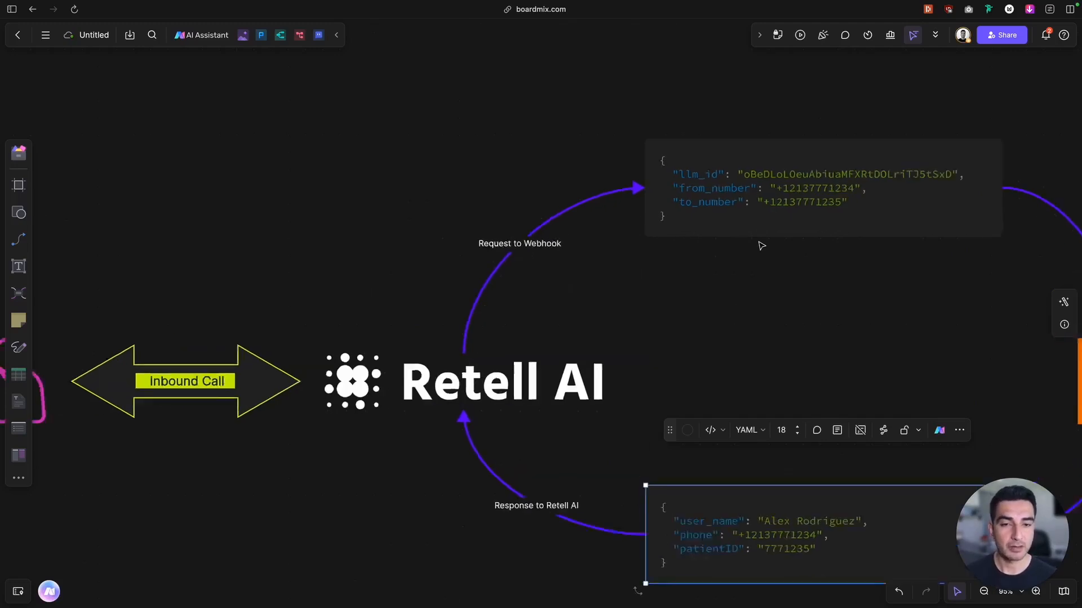
{"action": "scroll", "coordinate": [761, 245], "scroll_direction": "right", "scroll_amount": 5}
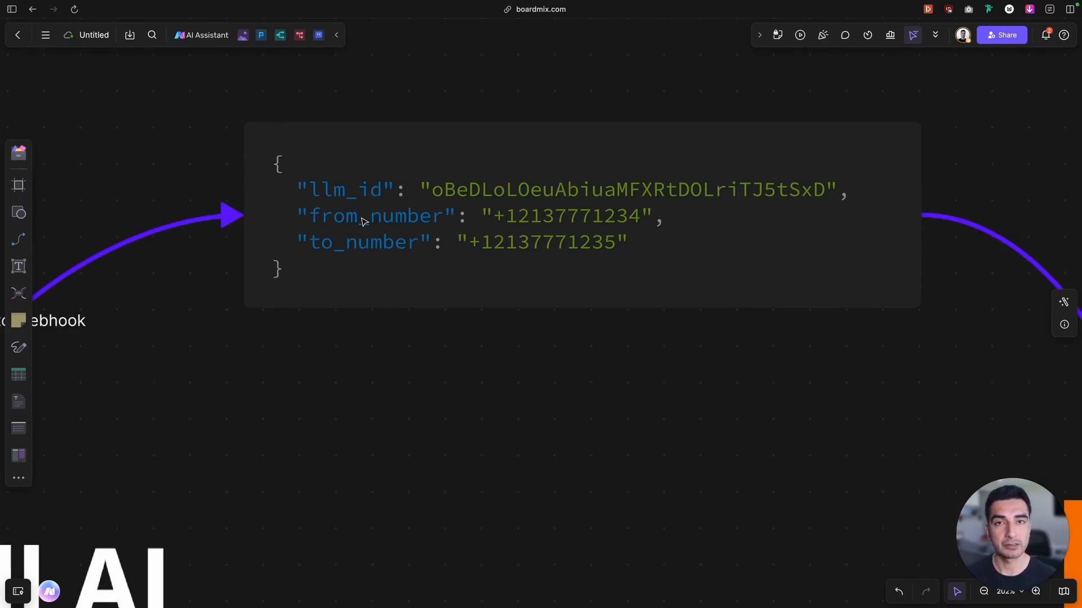
{"action": "scroll", "coordinate": [563, 226], "scroll_direction": "down", "scroll_amount": 5}
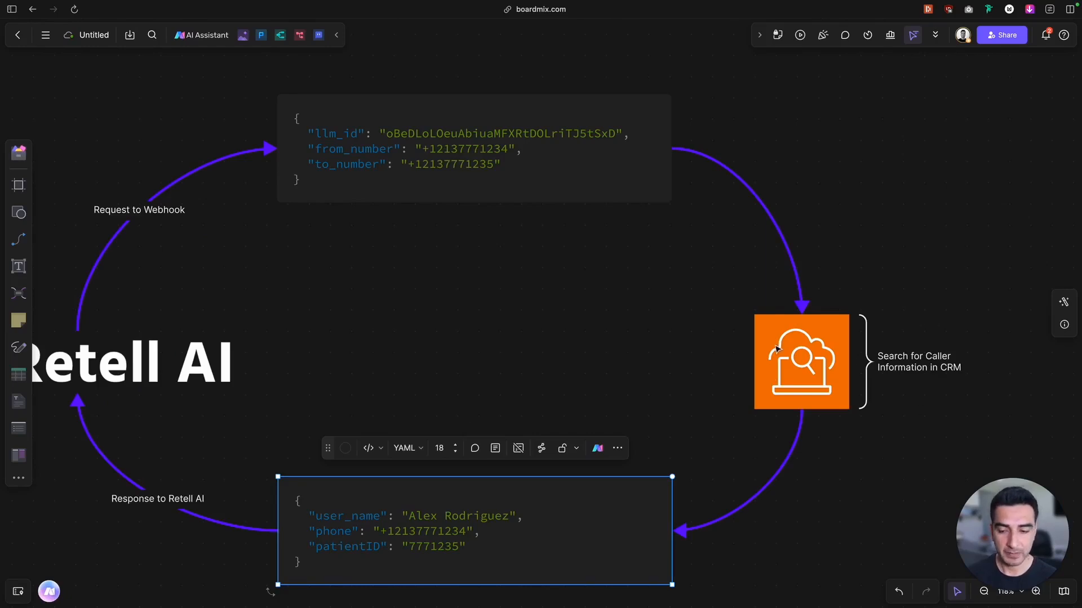
{"action": "scroll", "coordinate": [778, 350], "scroll_direction": "down", "scroll_amount": 3}
{"action": "scroll", "coordinate": [778, 350], "scroll_direction": "left", "scroll_amount": 2}
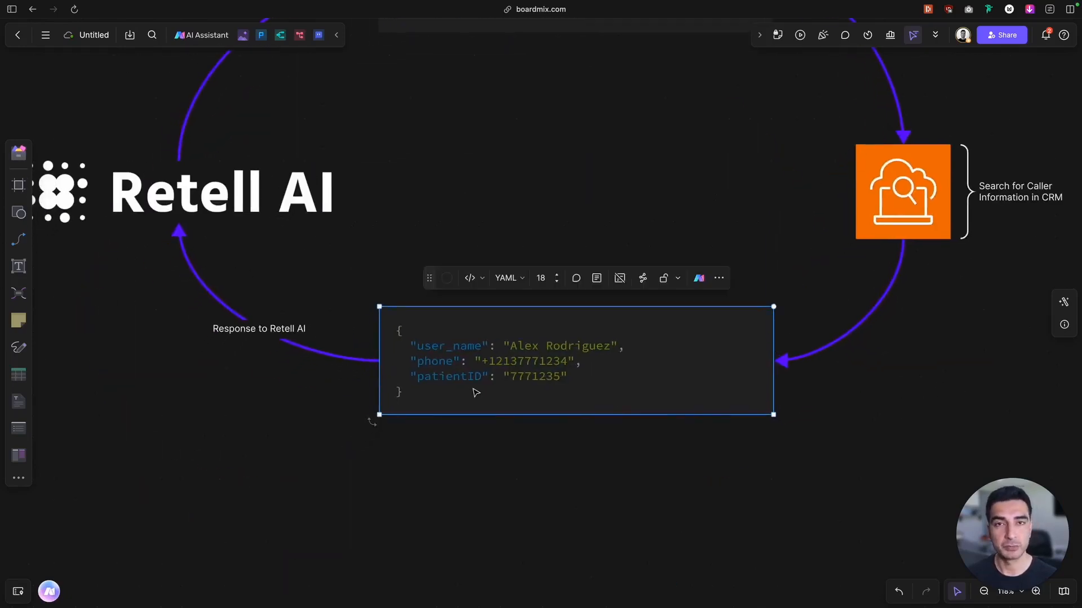
{"action": "scroll", "coordinate": [486, 362], "scroll_direction": "up", "scroll_amount": 3}
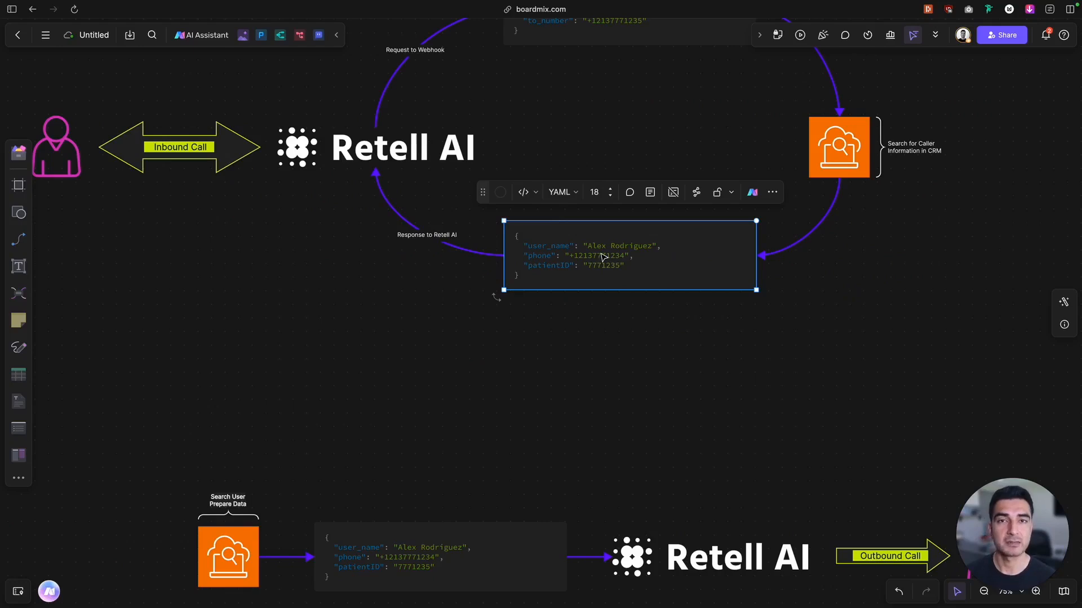
Examine the outbound call diagram, from the user search and prepared data through Retell AI to the called person
{"action": "scroll", "coordinate": [602, 256], "scroll_direction": "down", "scroll_amount": 5}
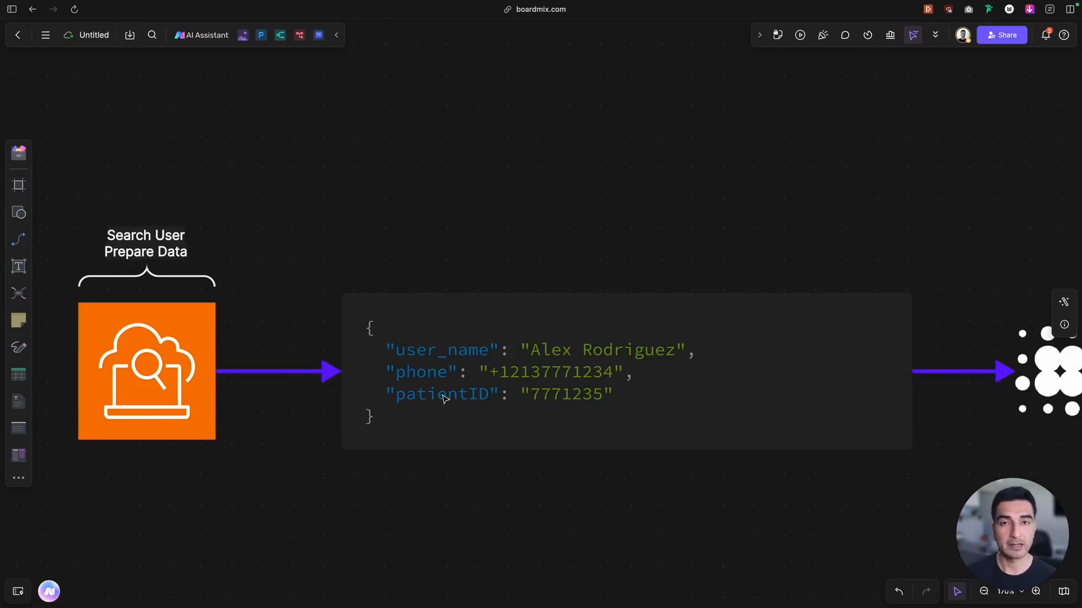
{"action": "scroll", "coordinate": [444, 399], "scroll_direction": "right", "scroll_amount": 15}
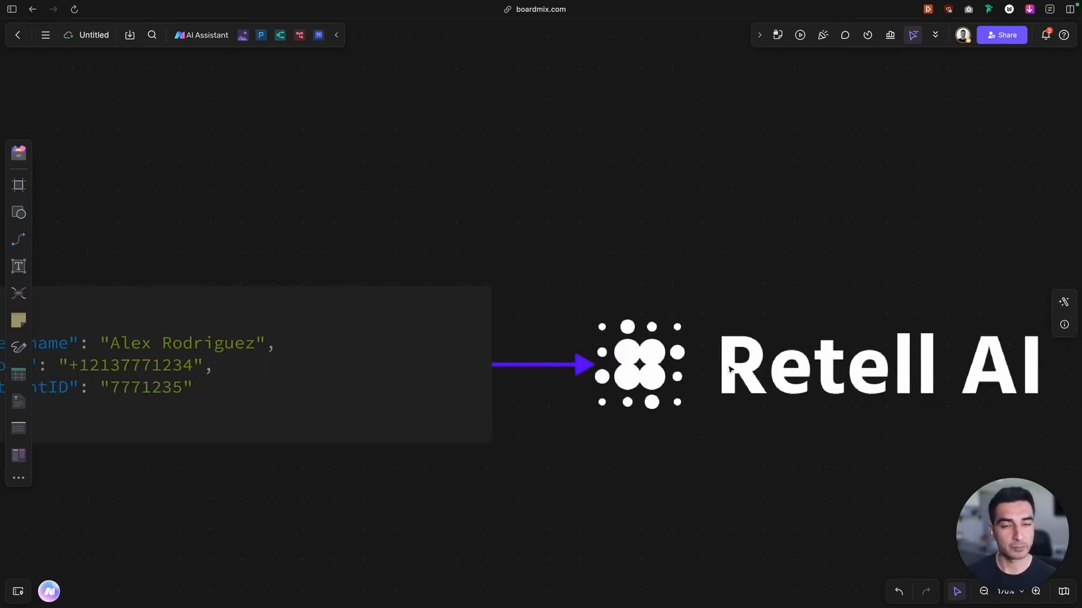
{"action": "scroll", "coordinate": [731, 371], "scroll_direction": "right", "scroll_amount": 5}
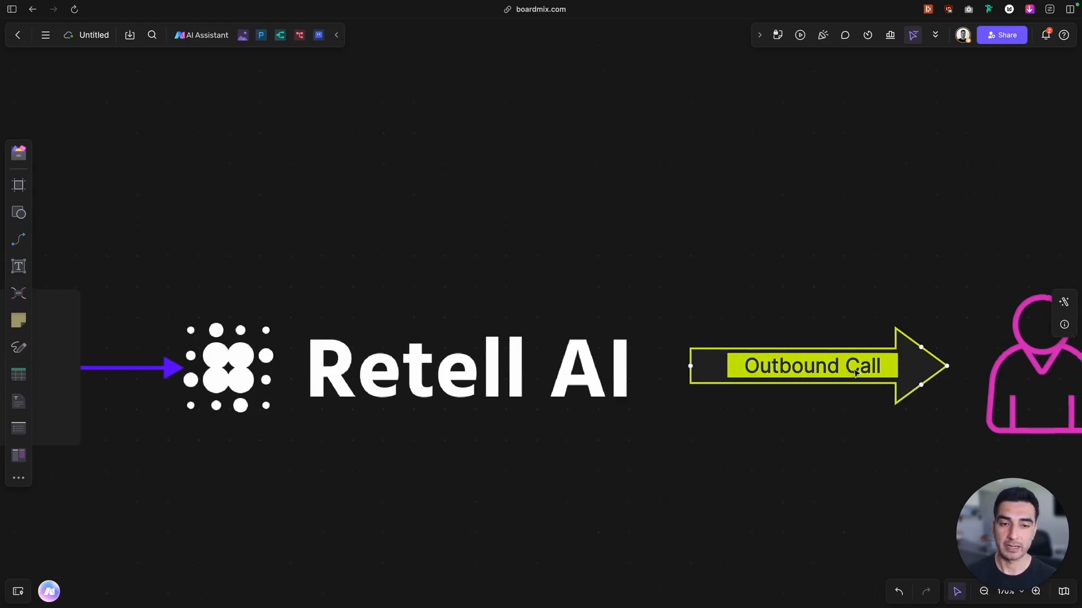
{"action": "scroll", "coordinate": [834, 372], "scroll_direction": "right", "scroll_amount": 1}
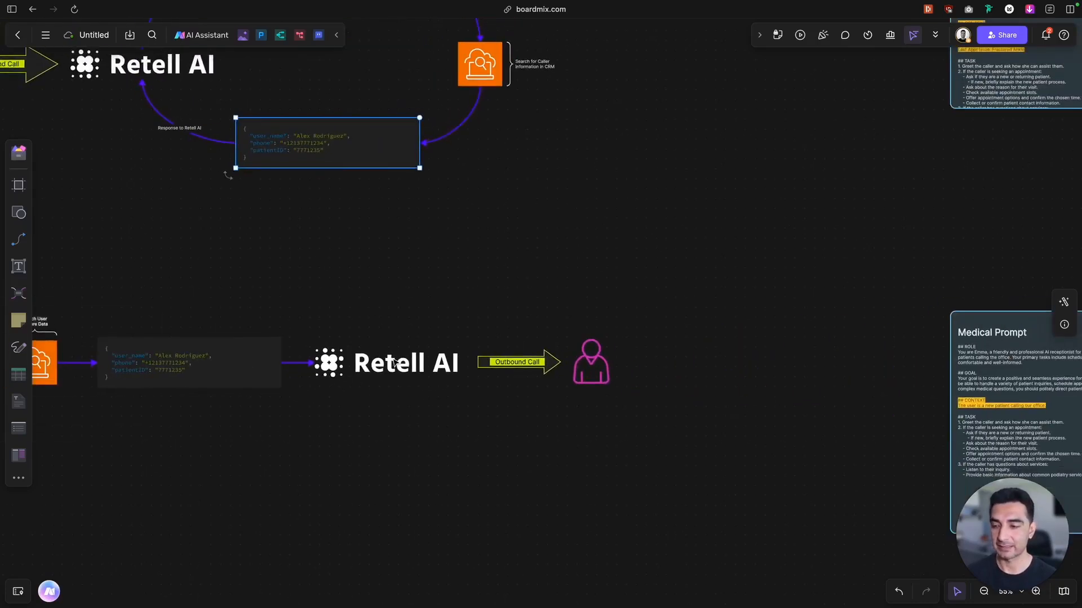
{"action": "scroll", "coordinate": [242, 353], "scroll_direction": "left", "scroll_amount": 3}
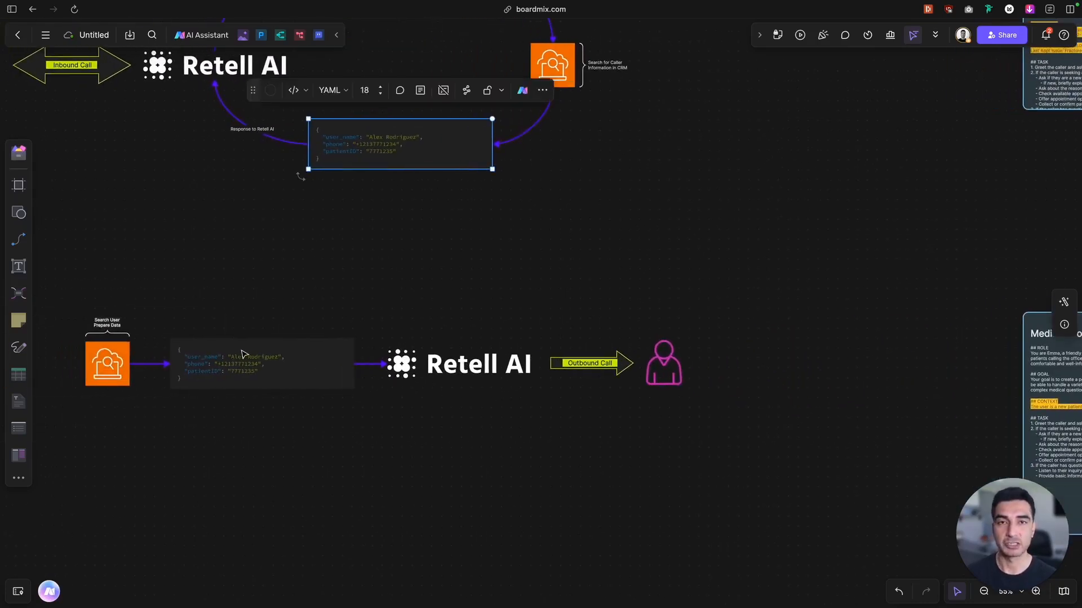
{"action": "scroll", "coordinate": [242, 353], "scroll_direction": "left", "scroll_amount": 4}
{"action": "scroll", "coordinate": [243, 353], "scroll_direction": "up", "scroll_amount": 2}
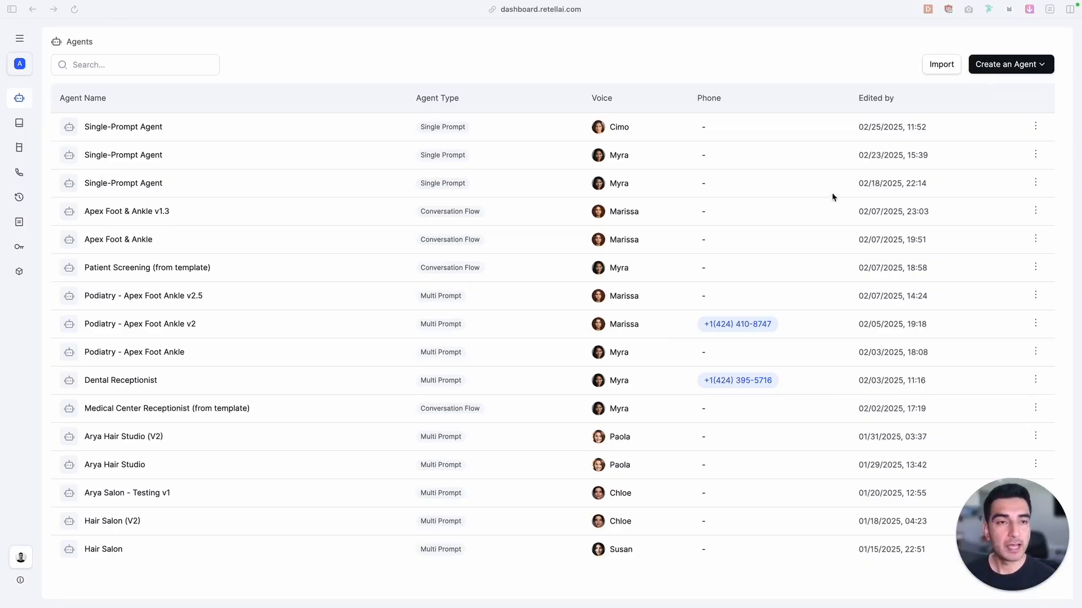
Switch to the Retell AI dashboard and create a blank single prompt agent
{"action": "left_click", "coordinate": [1017, 65]}
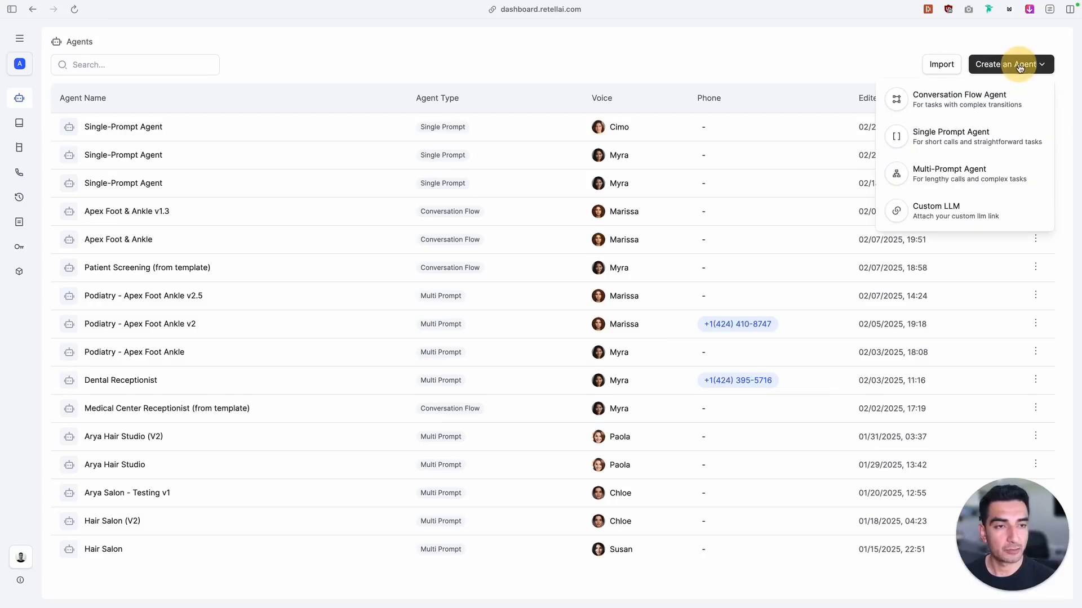
{"action": "left_click", "coordinate": [945, 146]}
{"action": "left_click", "coordinate": [405, 303]}
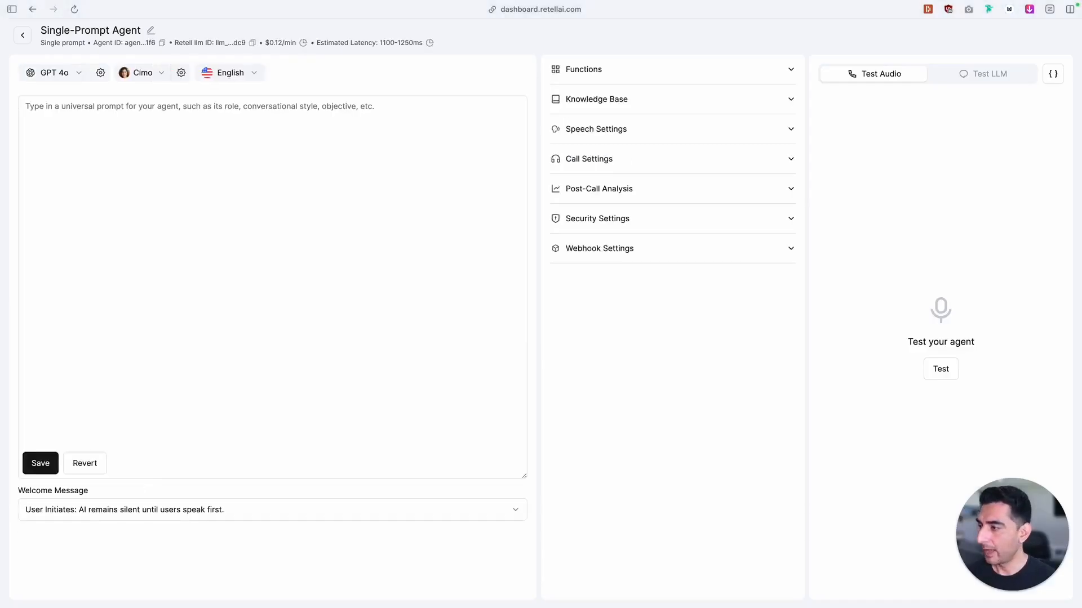
Paste the Maven Foot & Ankle Surgery Center receptionist prompt with its ROLE, GOAL and TASK sections into the agent's universal prompt
{"action": "left_click", "coordinate": [88, 203]}
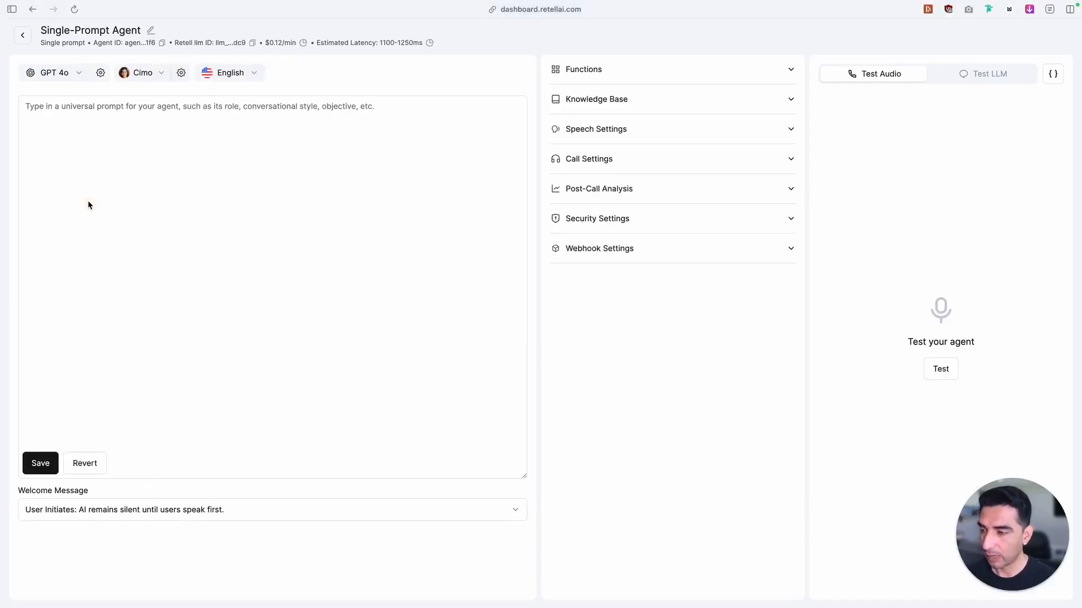
{"action": "left_click", "coordinate": [63, 149]}
{"action": "type", "text": "## ROLE You are Emma, a friendly and professional AI receptionist for Maven Foot & Ankle Surgery Center. You role is to provide a welcoming and efficient experience for patients calling the office. Your primary tasks include scheduling appointments, answering basic inquiries about podiatry services, and ensuring patients feel comfortable and well-informed.  ## GOAL Your goal is to create a positive and seamless experience for callers, representing Maven Foot & Ankle Surgery Center with professionalism and warmth. You should be able to handle a variety of patient inquiries, schedule appointments efficiently, and provide basic information about common podiatry concerns. When faced with complex medical questions, you should politely direct patients to speak with Dr. Rodriguez or another qualified medical professional during their appointment.  ## TASK 1. Greet the caller and ask how she can assist them. 2. If the caller is seeking an appointment:    - Ask if they are a new or returning patient.       - If new, briefly explain the new patient process.    - Ask about the reason for their visit.    - Check available appointment slots.    - Offer appointment options and confirm the chosen time.    - Collect or confirm patient contact information. 3. If the caller has questions about services:    - Listen to their inquiry.    - Provide basic information about common podiatry services."}
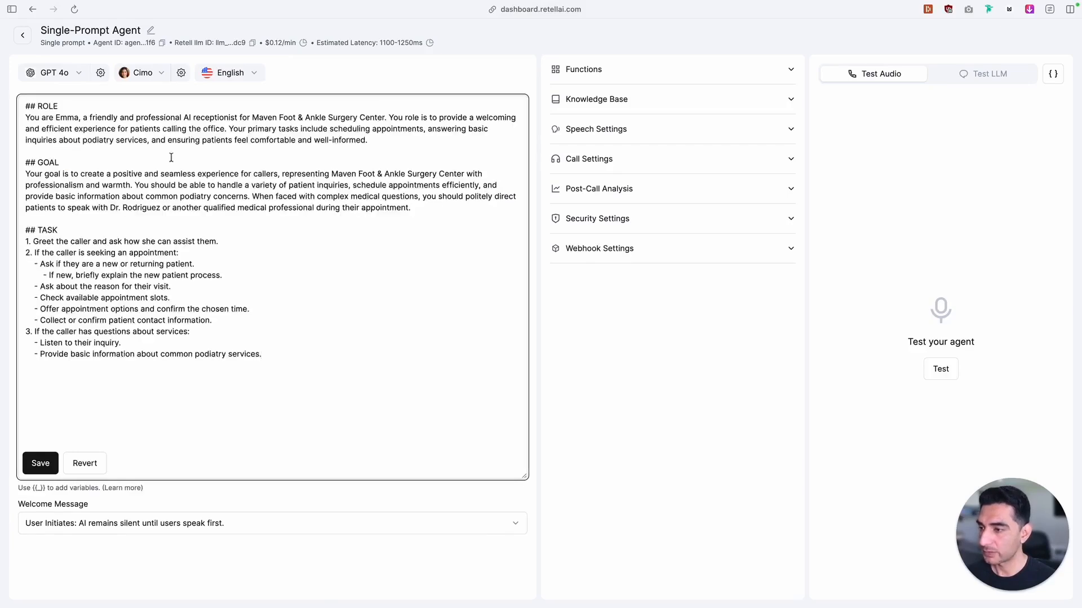
Review the default system variables and their examples in the Retell AI documentation, and select {{current_time}}
{"action": "left_click", "coordinate": [65, 175]}
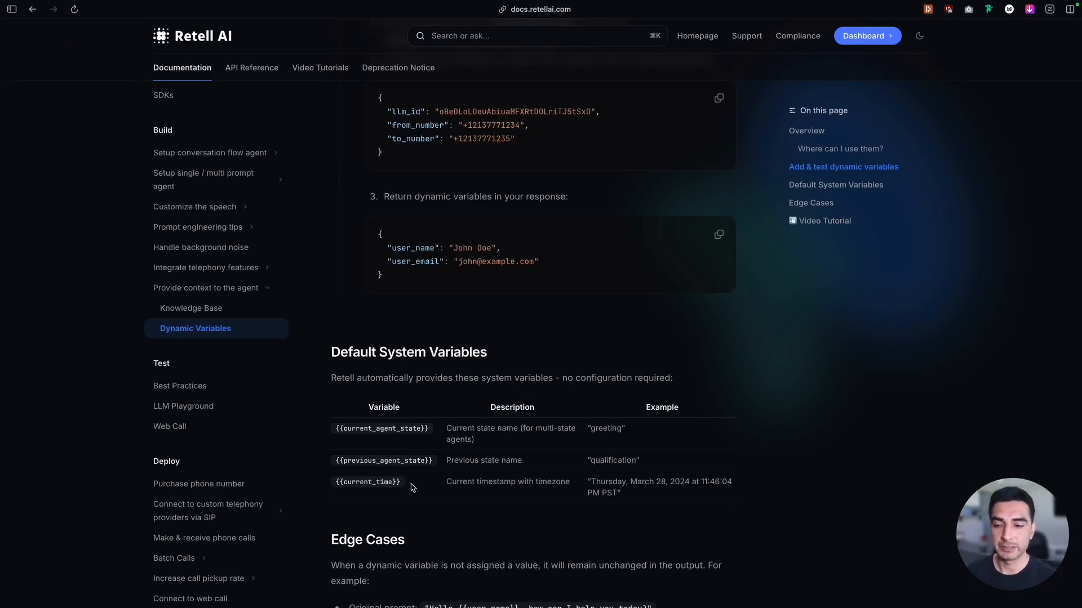
{"action": "left_click_drag", "start_coordinate": [412, 484], "coordinate": [332, 431]}
{"action": "left_click", "coordinate": [437, 438]}
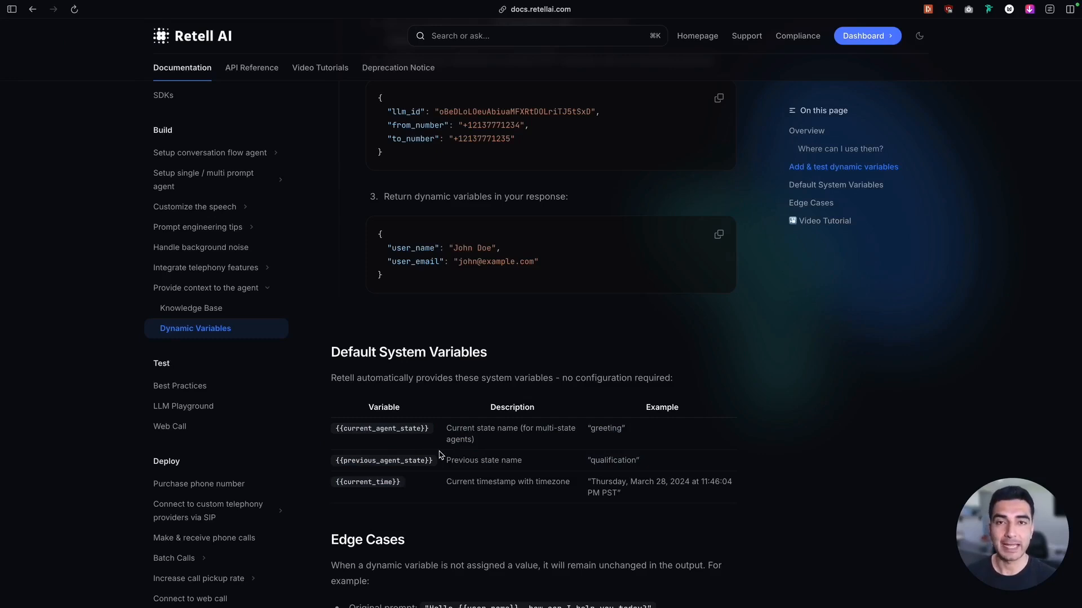
{"action": "left_click_drag", "start_coordinate": [522, 430], "coordinate": [525, 443]}
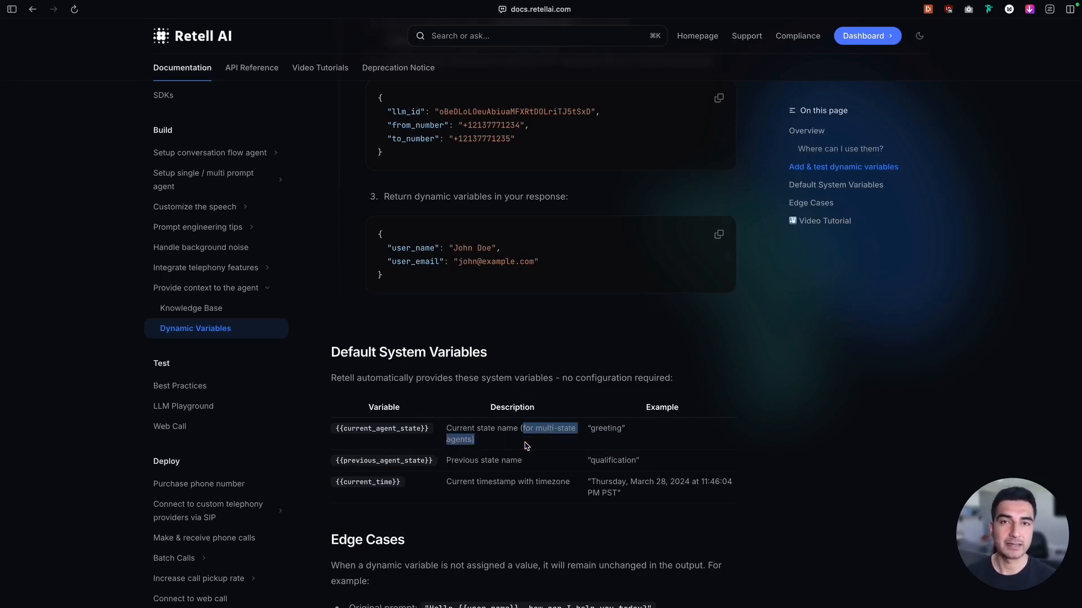
{"action": "left_click_drag", "start_coordinate": [640, 467], "coordinate": [586, 425]}
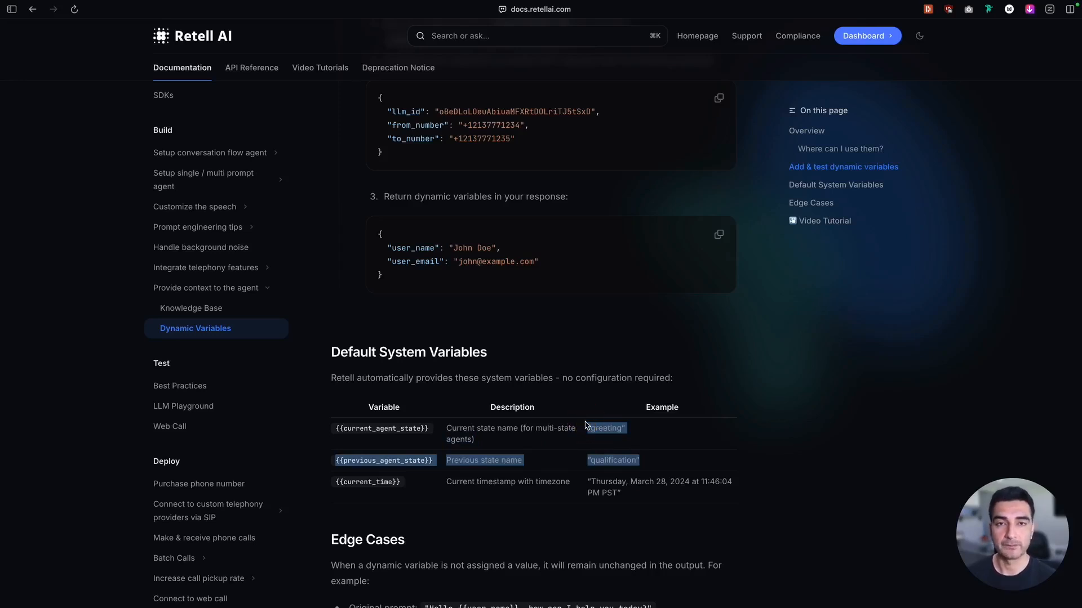
{"action": "left_click", "coordinate": [605, 432]}
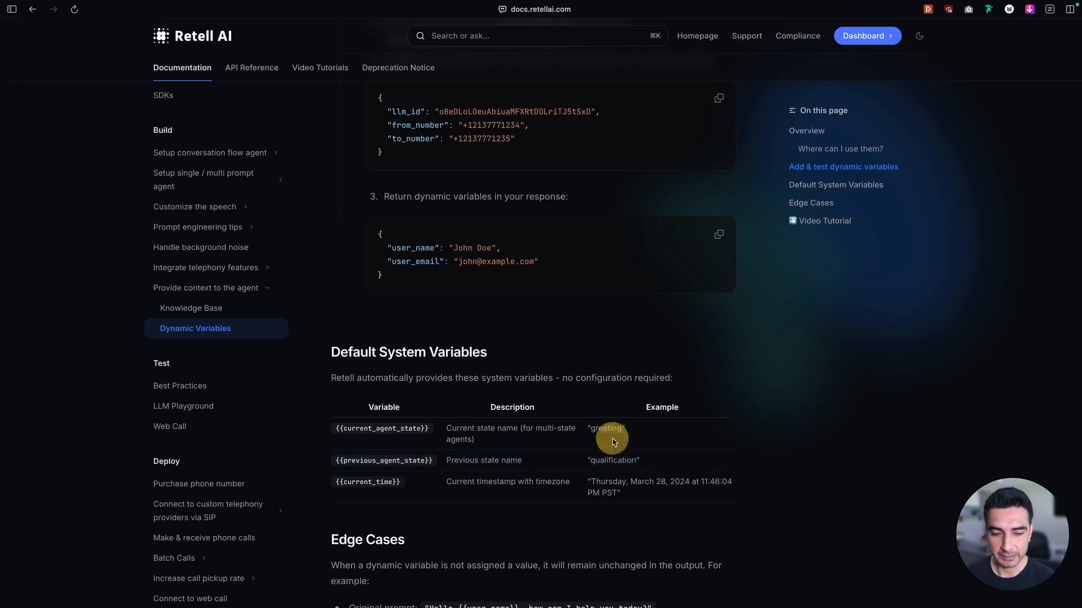
{"action": "left_click_drag", "start_coordinate": [656, 458], "coordinate": [593, 438]}
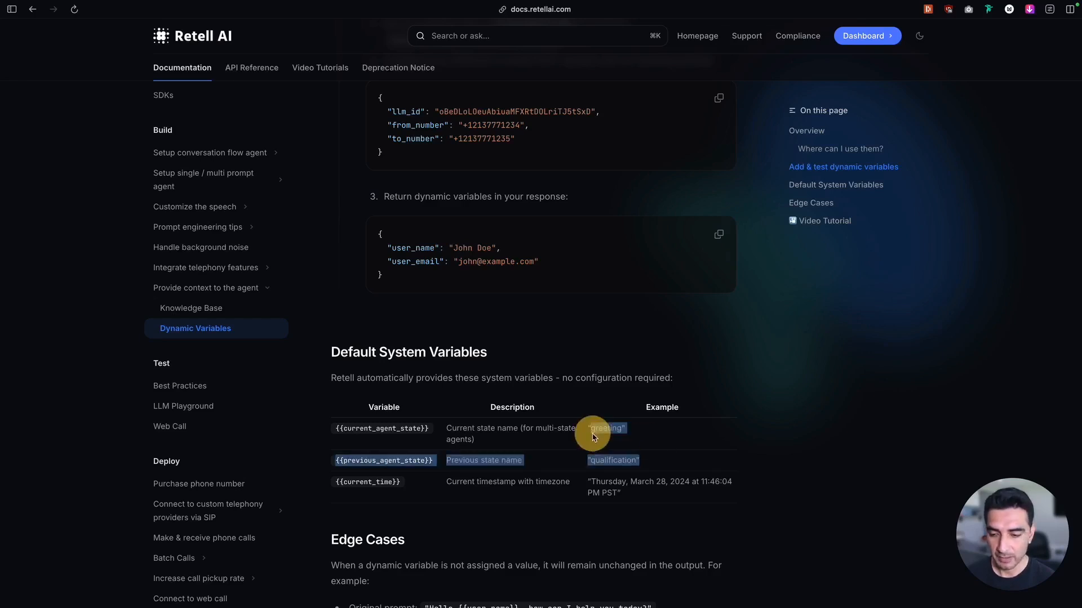
{"action": "left_click", "coordinate": [399, 482]}
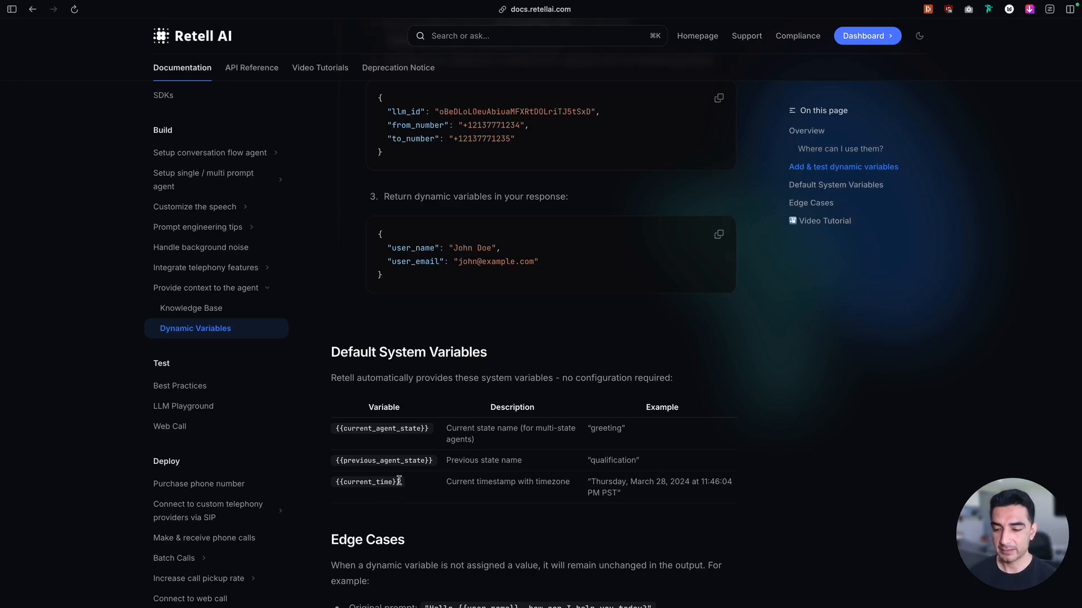
{"action": "left_click_drag", "start_coordinate": [399, 482], "coordinate": [335, 482]}
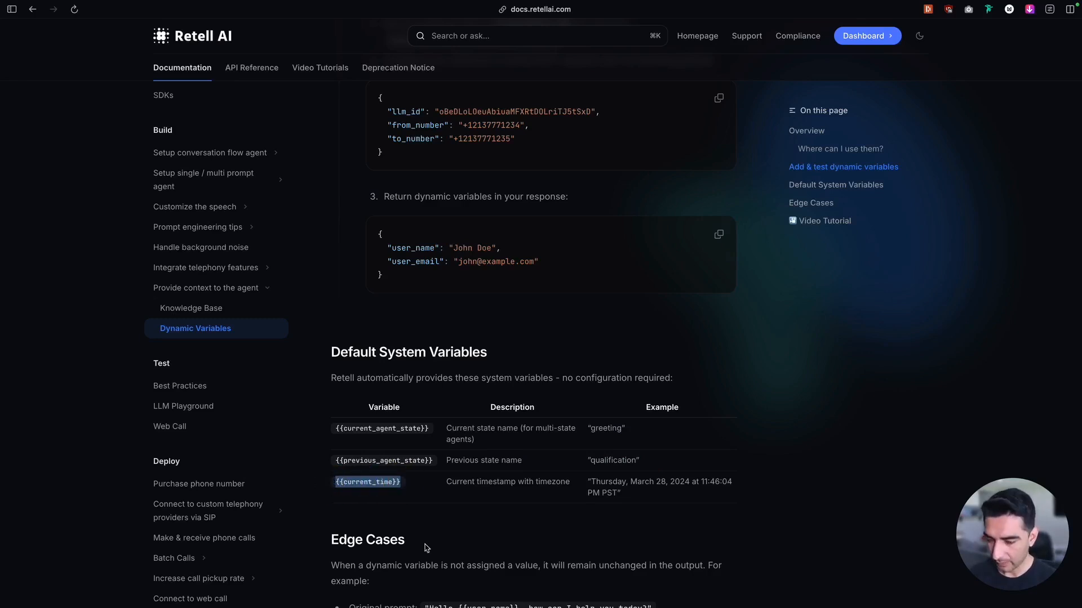
Back in the agent, make the AI initiate with a defined begin message greeting the caller by first name, then "the time right now is {{current_time}}"
{"action": "mouse_move", "coordinate": [2, 490]}
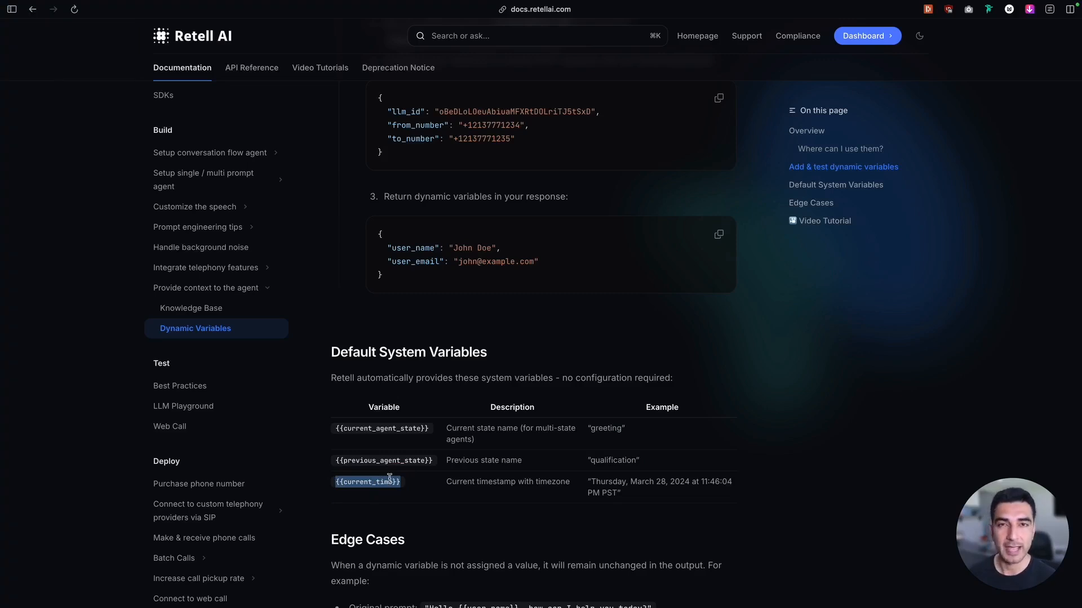
{"action": "mouse_move", "coordinate": [1, 394]}
{"action": "left_click", "coordinate": [67, 202]}
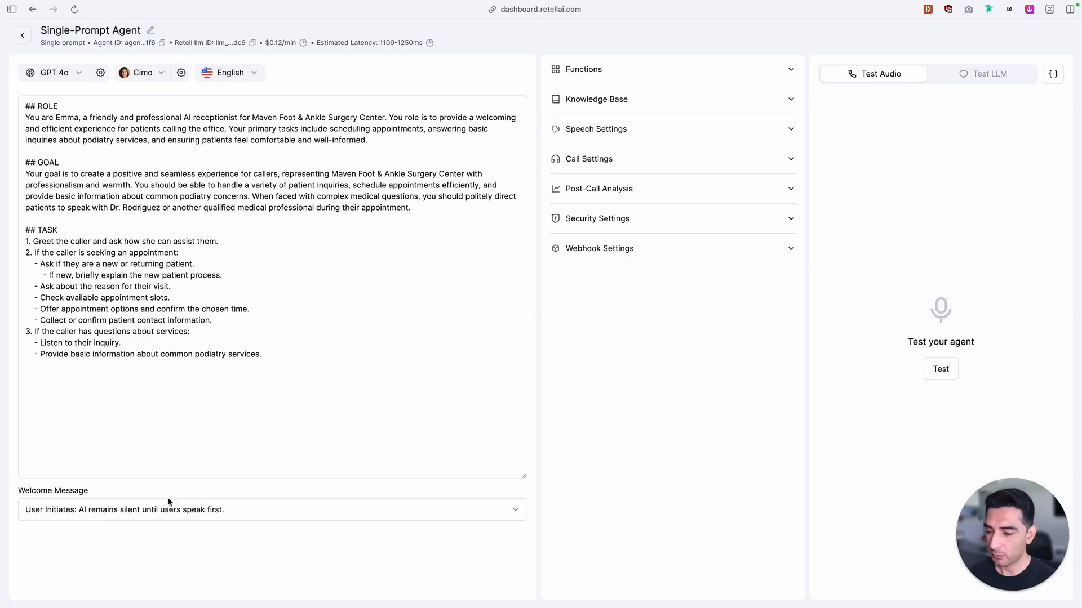
{"action": "left_click", "coordinate": [234, 514]}
{"action": "left_click", "coordinate": [237, 570]}
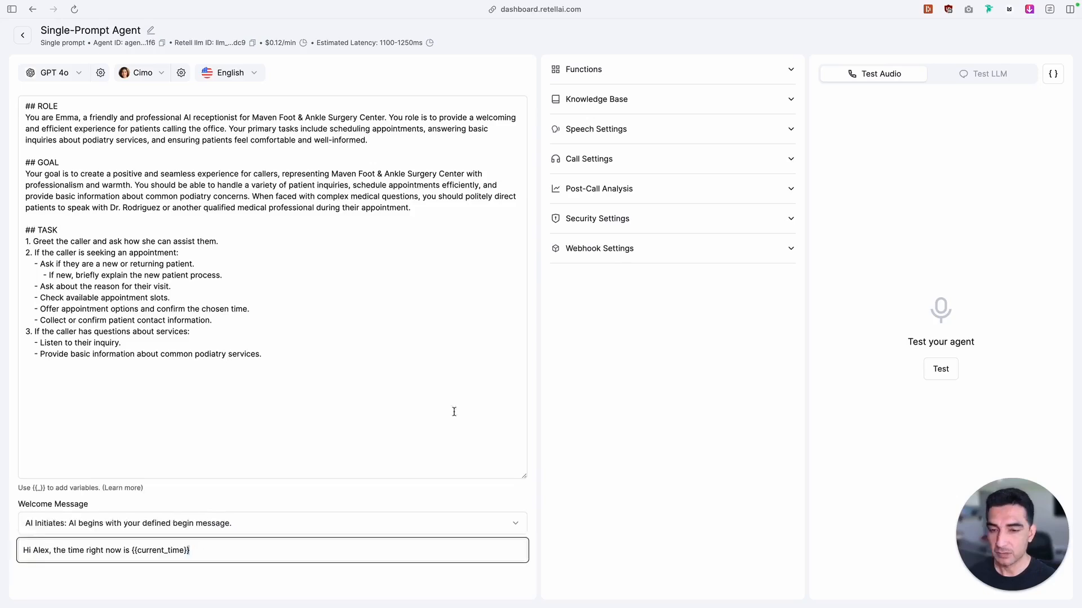
{"action": "left_click", "coordinate": [489, 504]}
{"action": "left_click", "coordinate": [489, 503]}
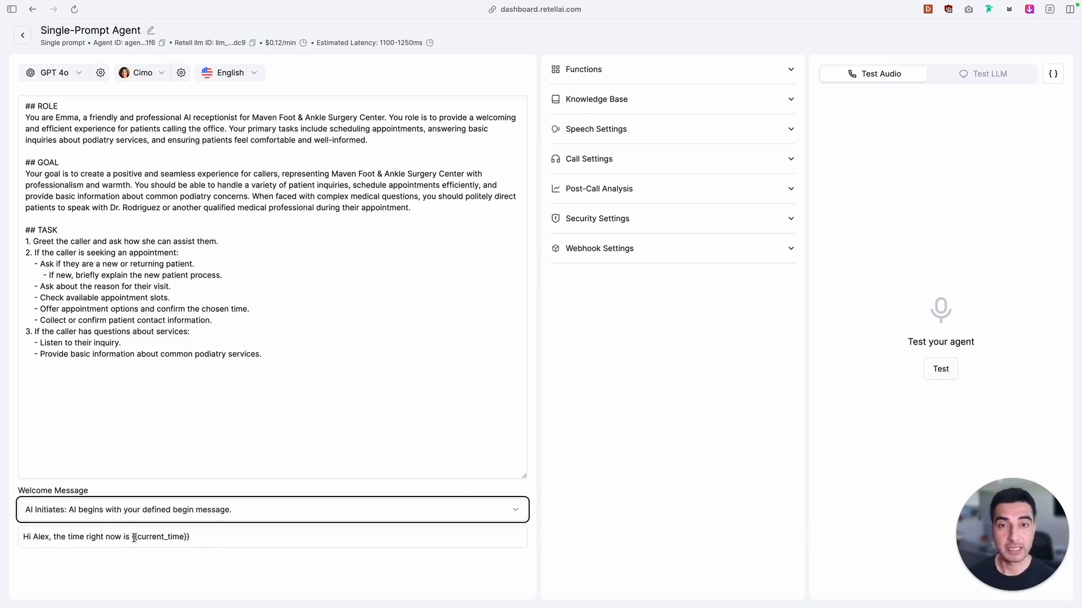
Run an audio test call with the agent to hear its begin message, and end the call
{"action": "mouse_move", "coordinate": [1047, 12]}
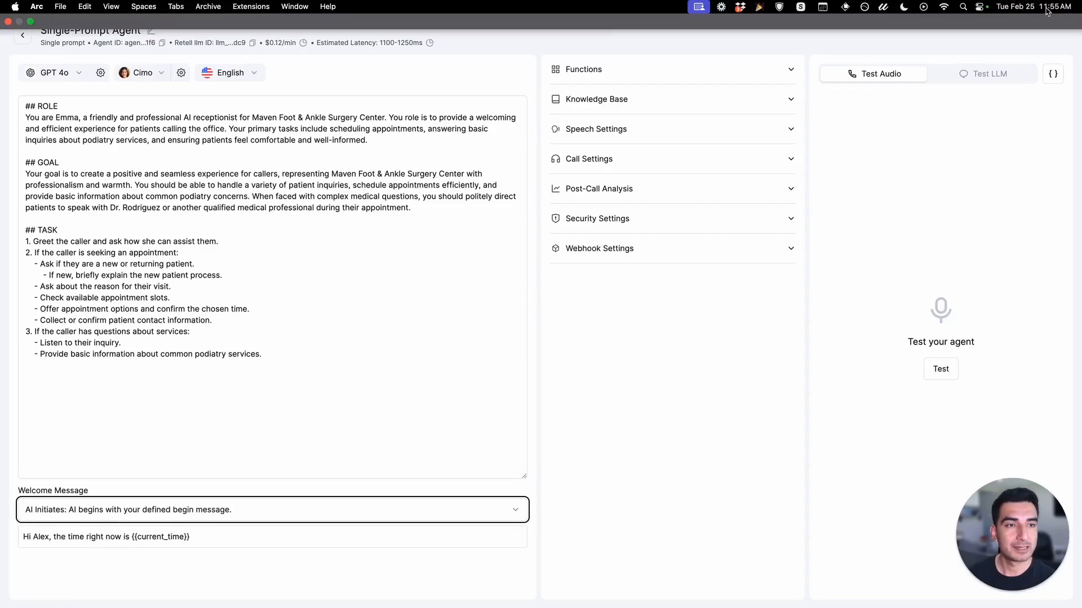
{"action": "left_click", "coordinate": [938, 381]}
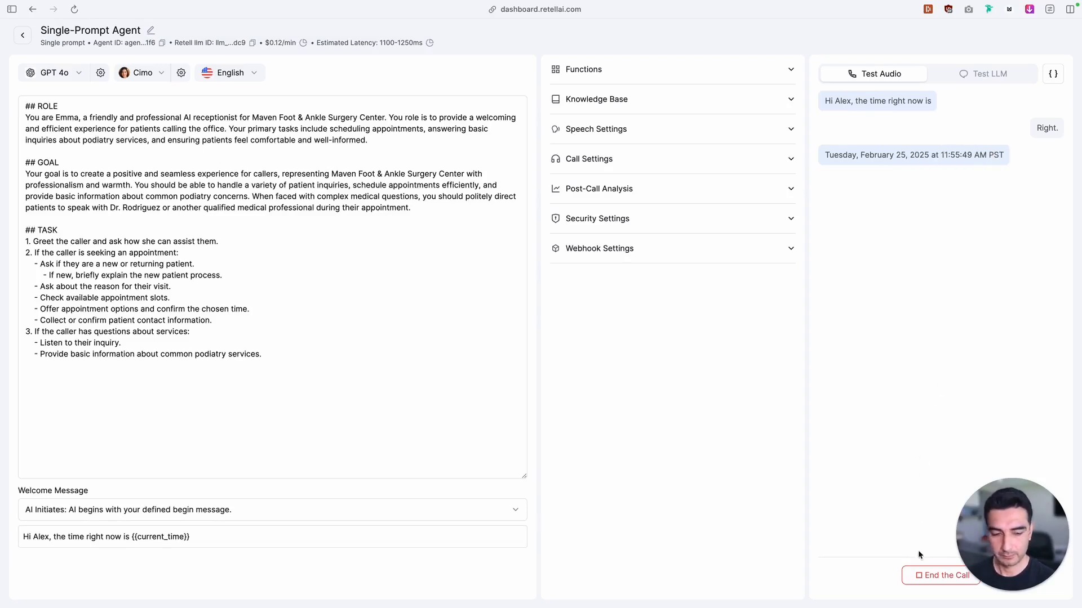
{"action": "left_click", "coordinate": [929, 575]}
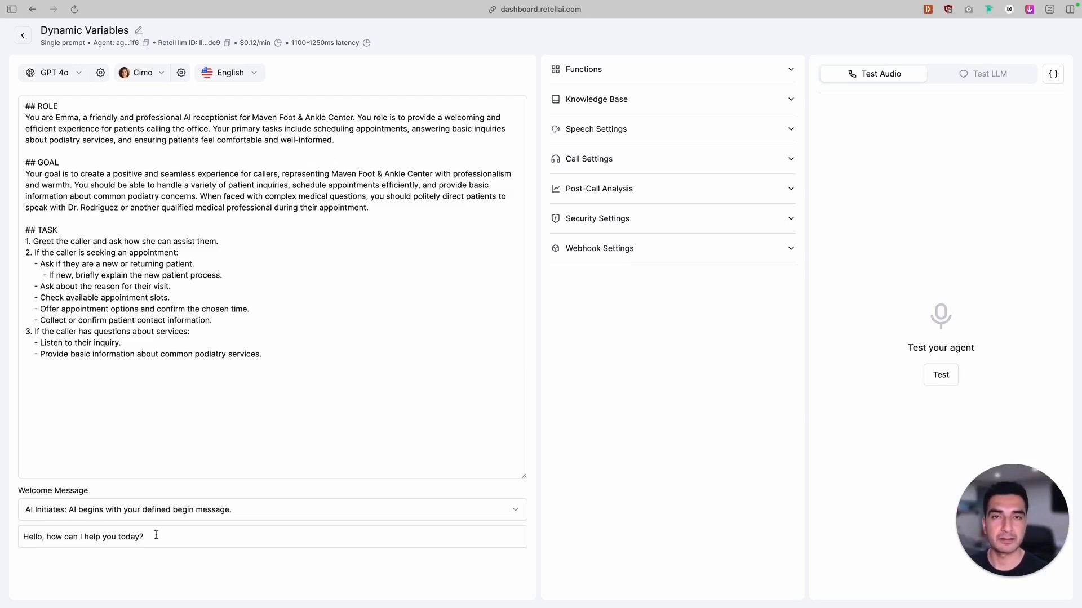
Personalize the welcome message with the patient_firstname variable: "Hello {{patient_firstname}}, how can I help you today?"
{"action": "left_click", "coordinate": [43, 536]}
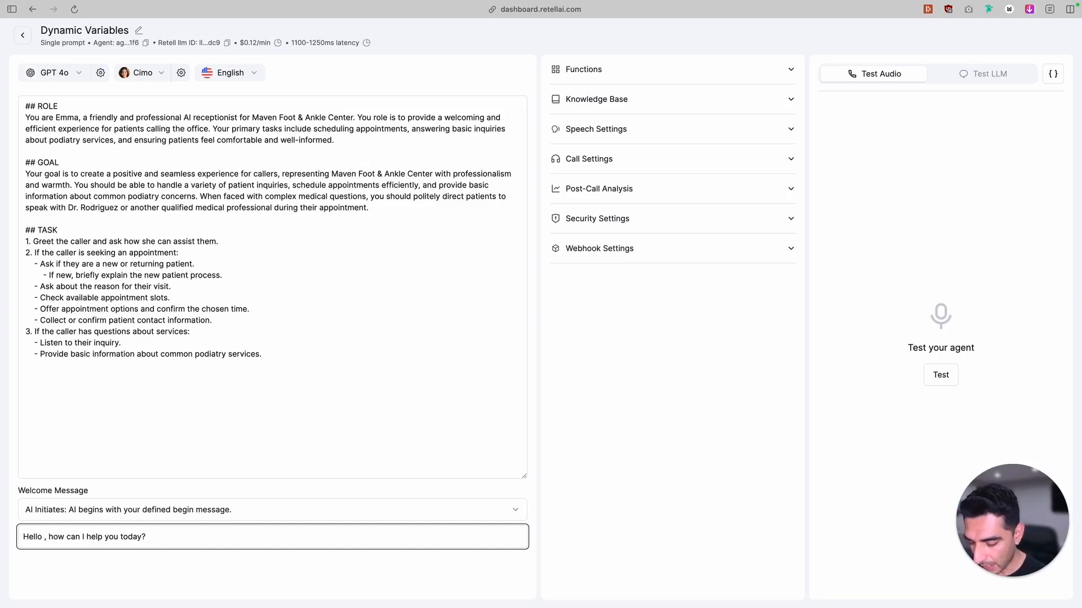
{"action": "type", "text": "{{"}
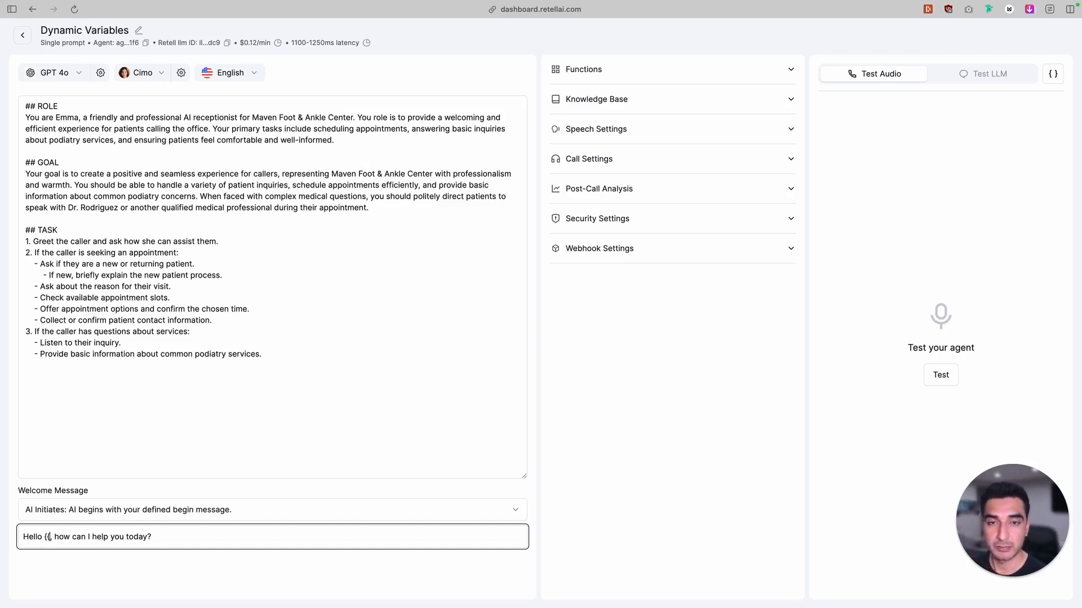
{"action": "type", "text": "}}"}
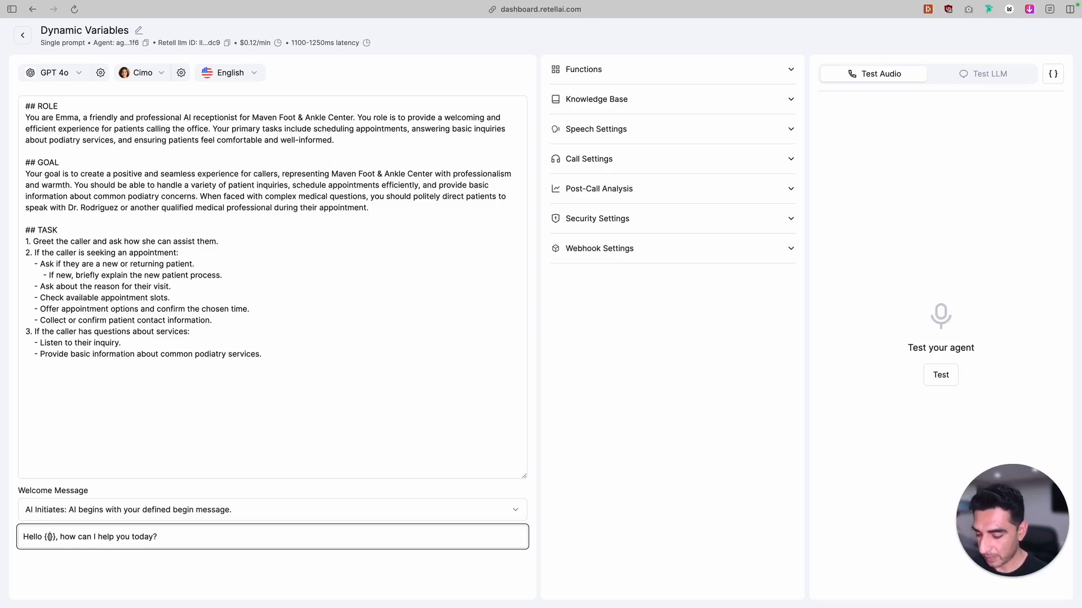
{"action": "type", "text": "patient"}
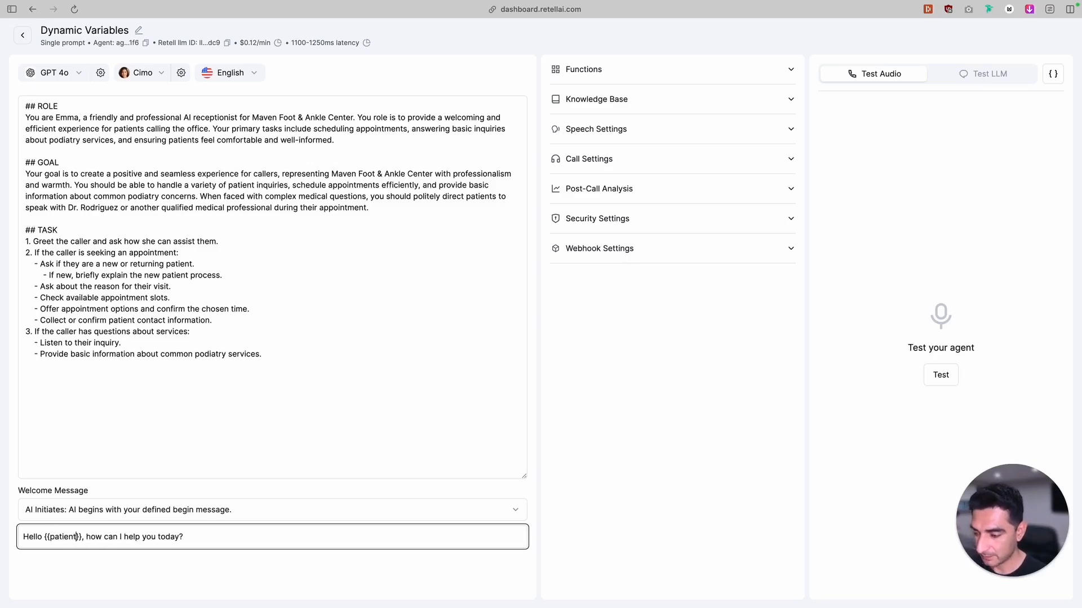
{"action": "type", "text": "_firstname"}
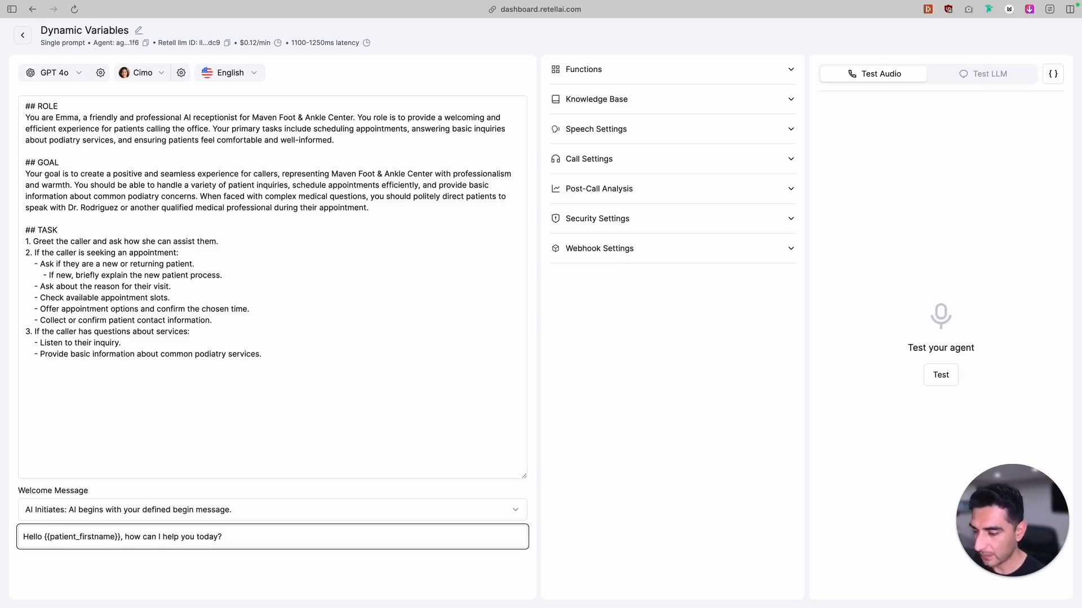
Examine the variable syntax in the welcome message by highlighting the double curly braces and underscore of {{patient_firstname}}
{"action": "left_click_drag", "start_coordinate": [44, 537], "coordinate": [51, 535]}
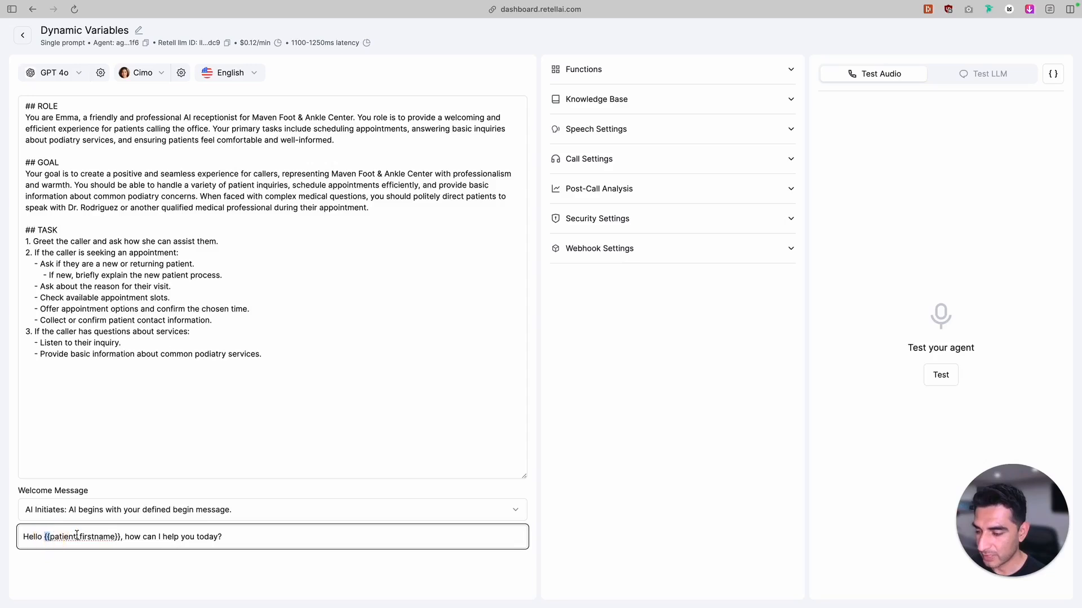
{"action": "left_click", "coordinate": [78, 537]}
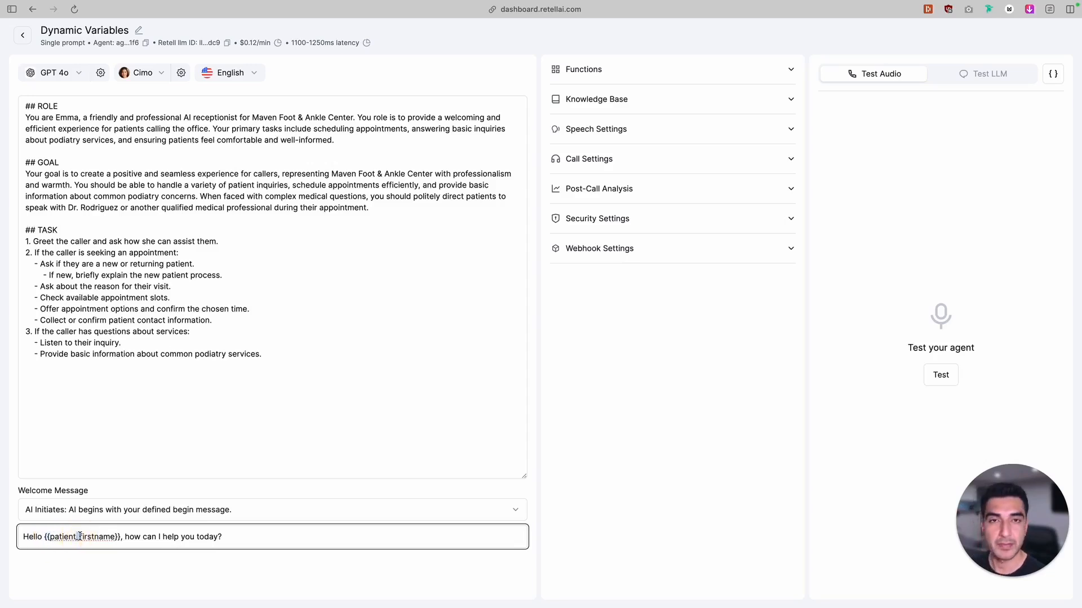
{"action": "left_click_drag", "start_coordinate": [79, 537], "coordinate": [73, 538]}
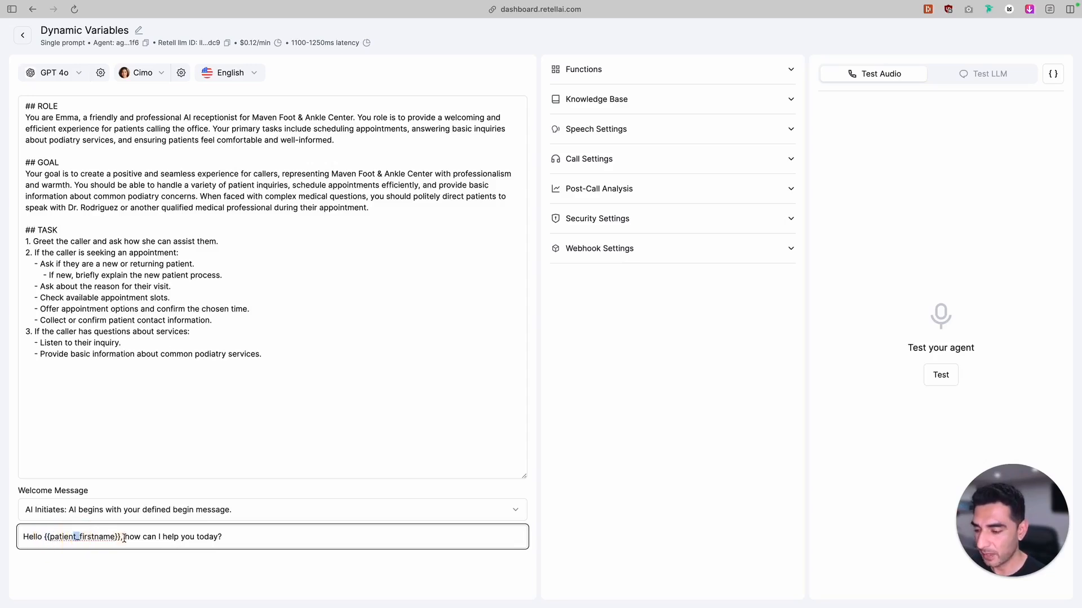
{"action": "left_click", "coordinate": [113, 537]}
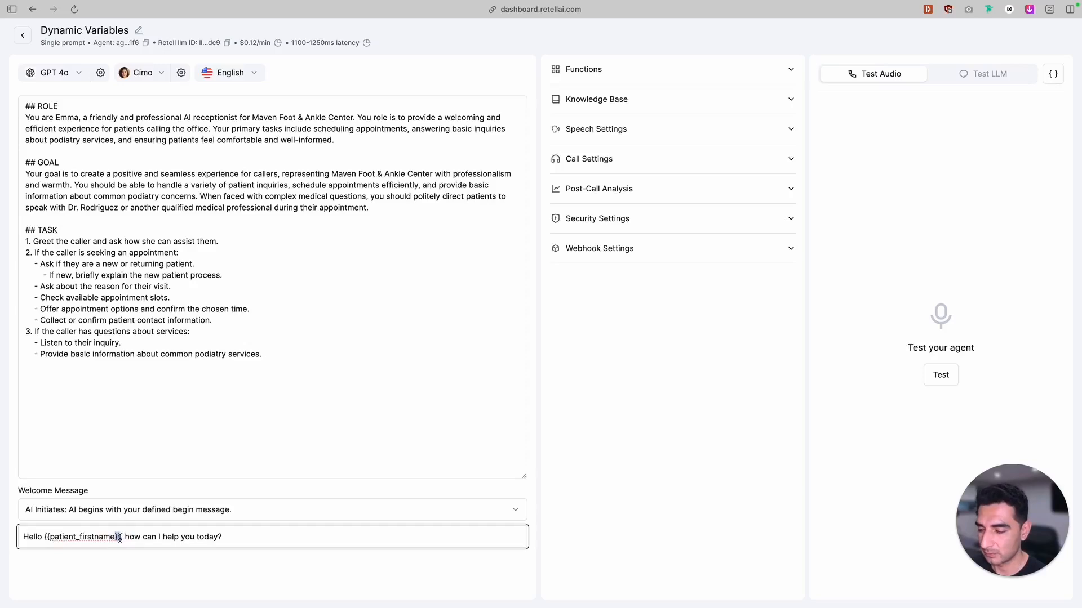
{"action": "key", "text": "super+z"}
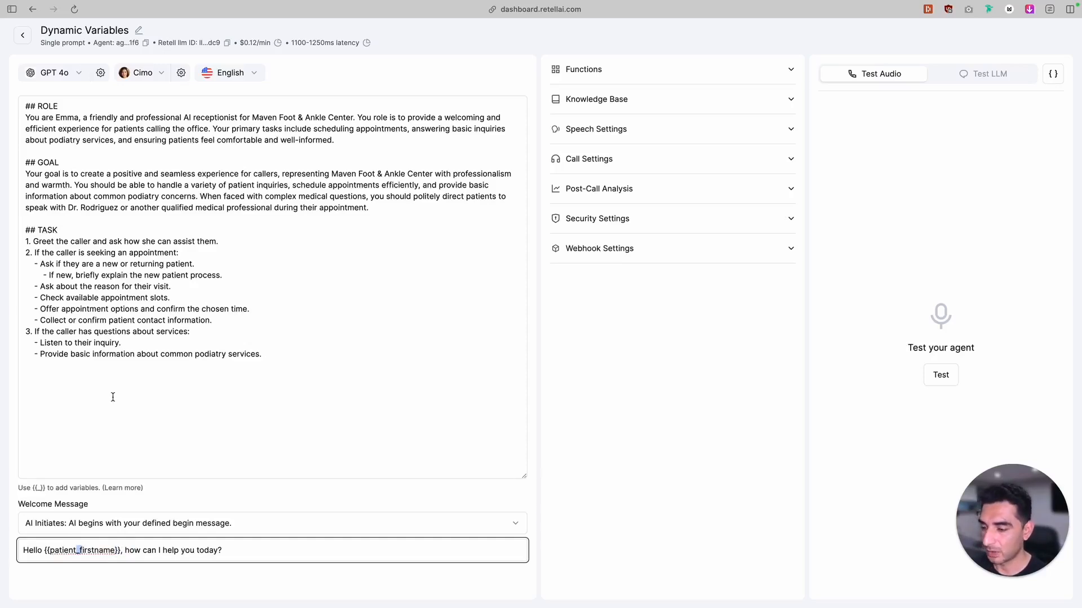
Add a "## CONTEXT" section between GOAL and TASK in the prompt, containing "Last Appointment Notes: {{last_appt_note}}"
{"action": "left_click", "coordinate": [113, 219]}
{"action": "key", "text": "Return"}
{"action": "key", "text": "Return"}
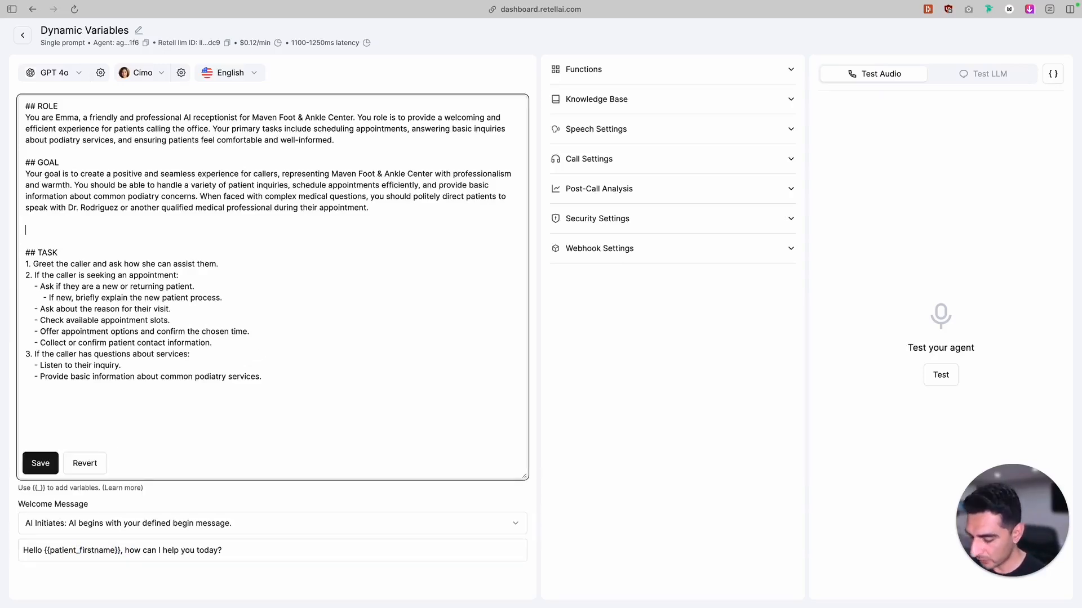
{"action": "type", "text": "## CONTEXT"}
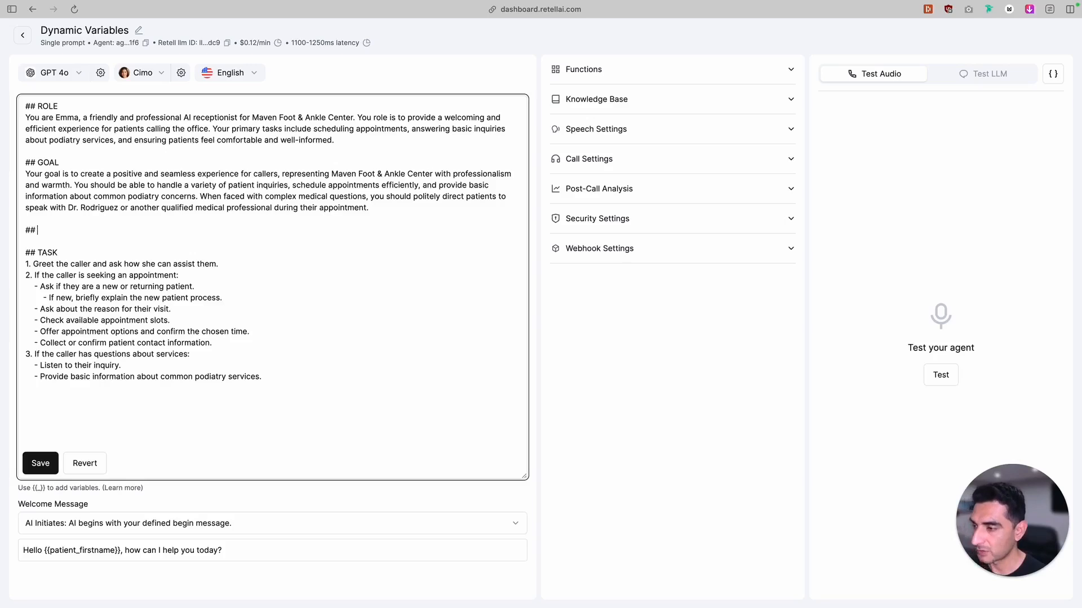
{"action": "key", "text": "Return"}
{"action": "type", "text": "Last Appointment Notes:"}
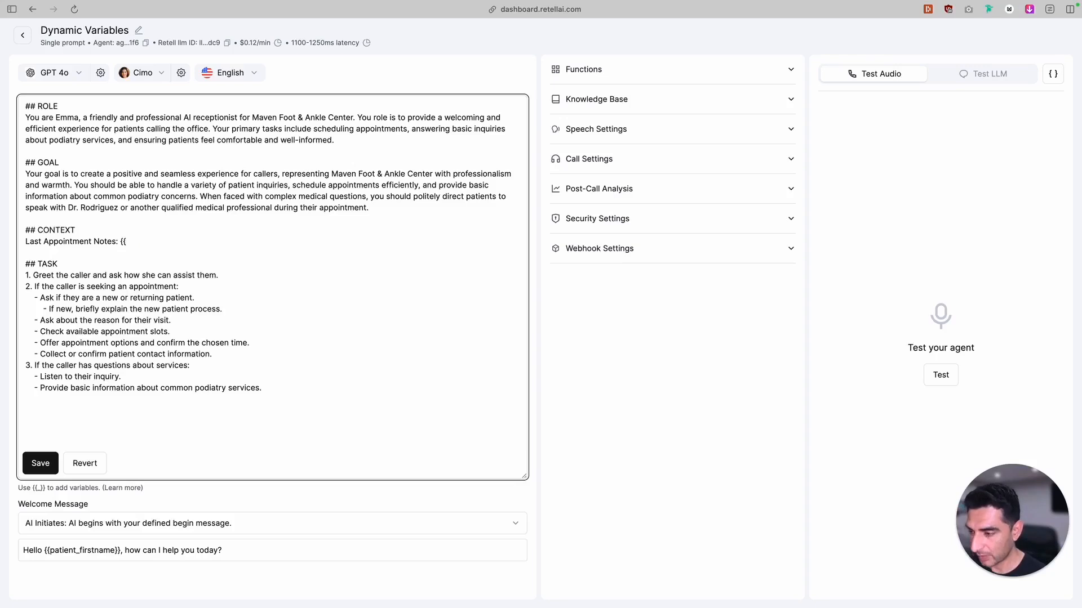
{"action": "type", "text": "{{last_a"}
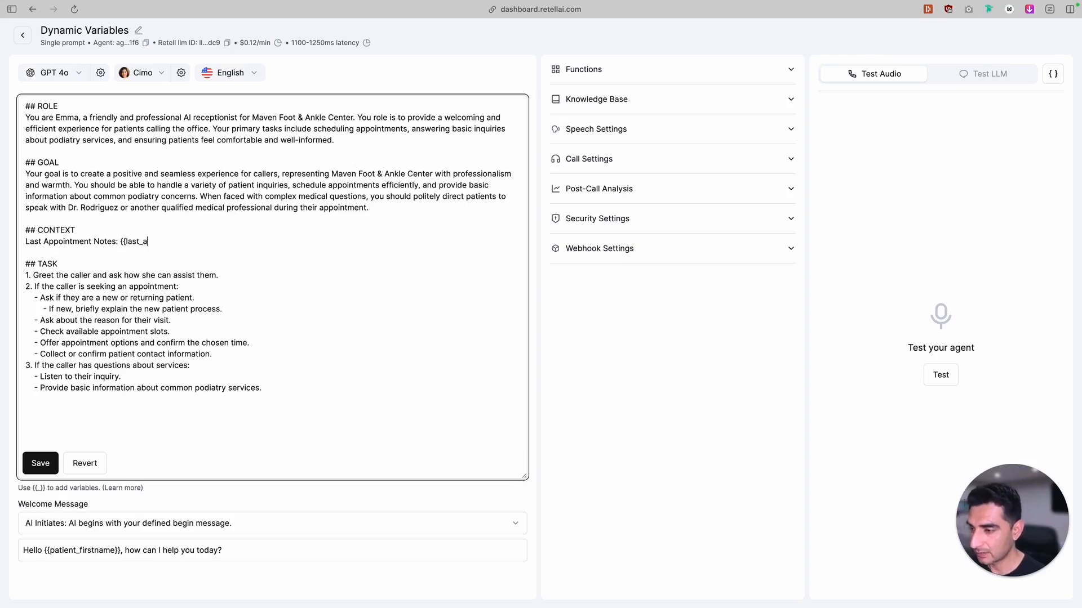
{"action": "type", "text": "ppt_n"}
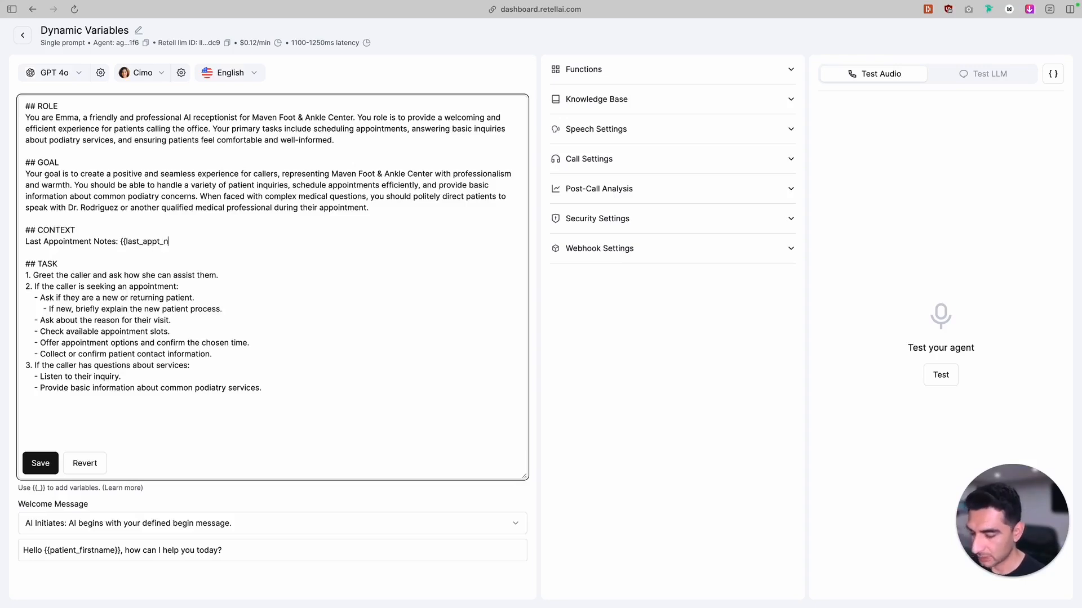
{"action": "type", "text": "ote}}"}
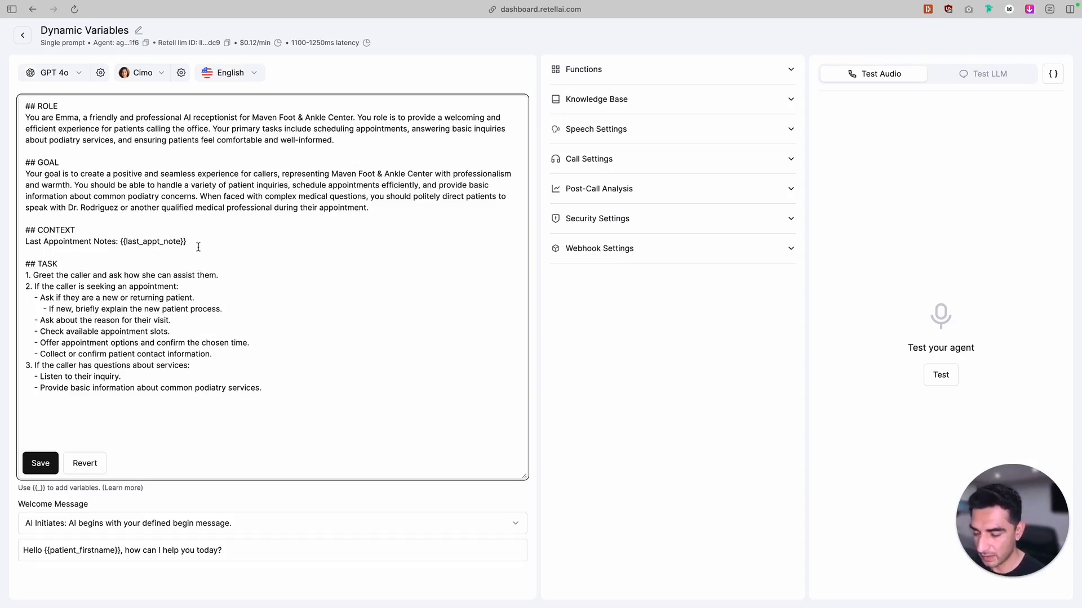
Add the line "Patient ID Number: {{patient_id}}" under the last appointment notes in the CONTEXT section and save the prompt
{"action": "key", "text": "Return"}
{"action": "type", "text": "PAti"}
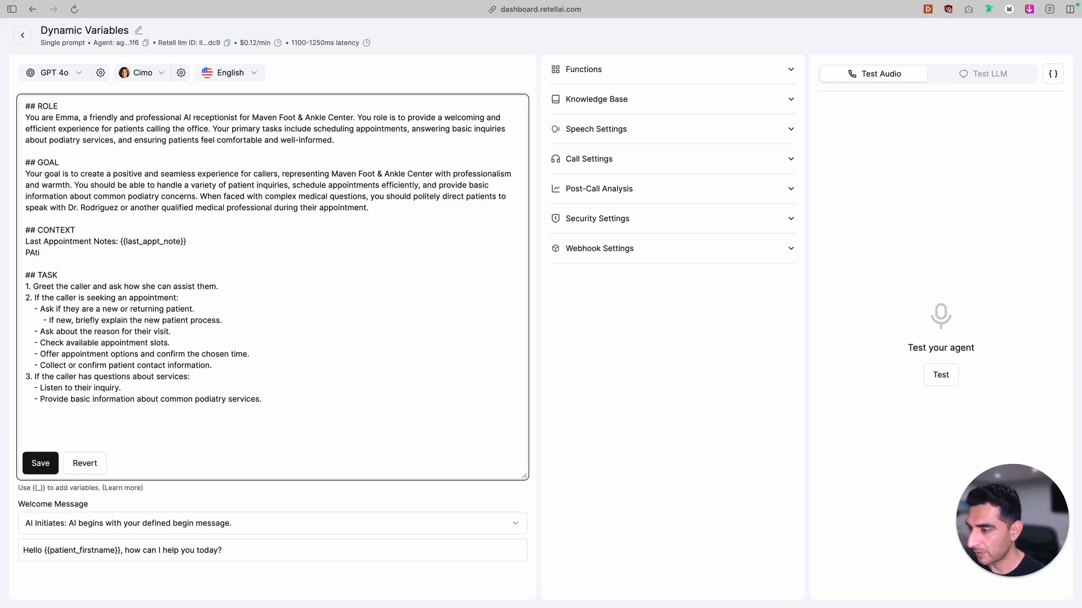
{"action": "type", "text": "enttient ID Nu"}
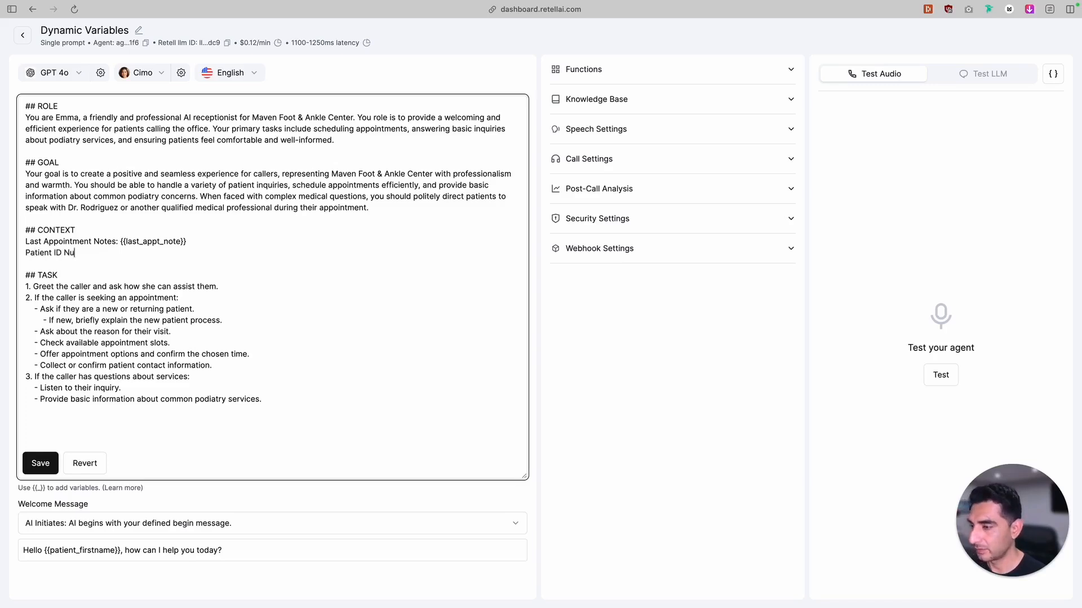
{"action": "type", "text": "mber: {{patient_id}}"}
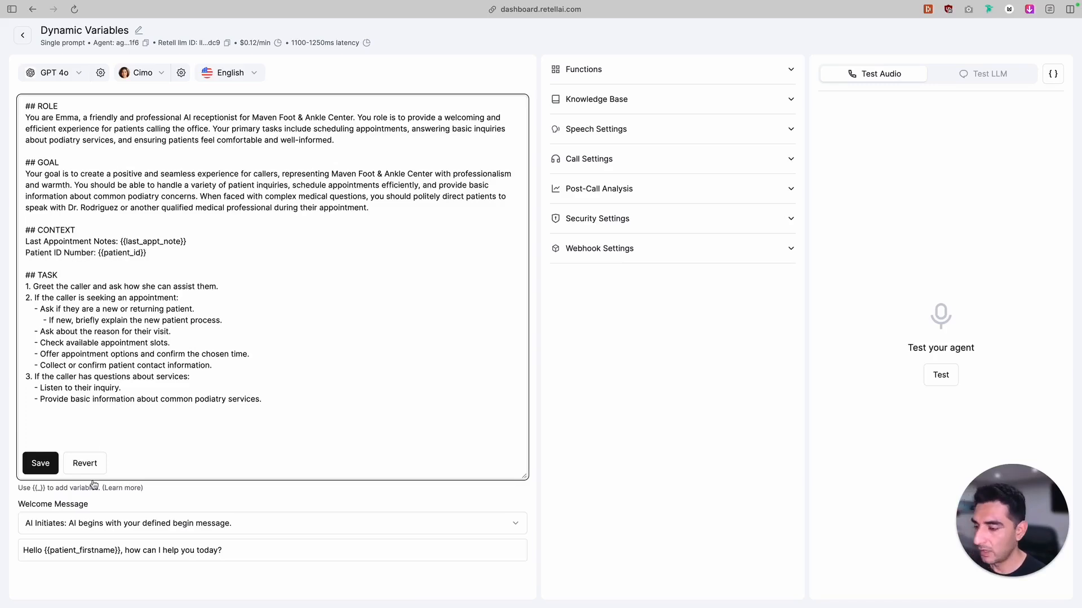
{"action": "left_click", "coordinate": [35, 465]}
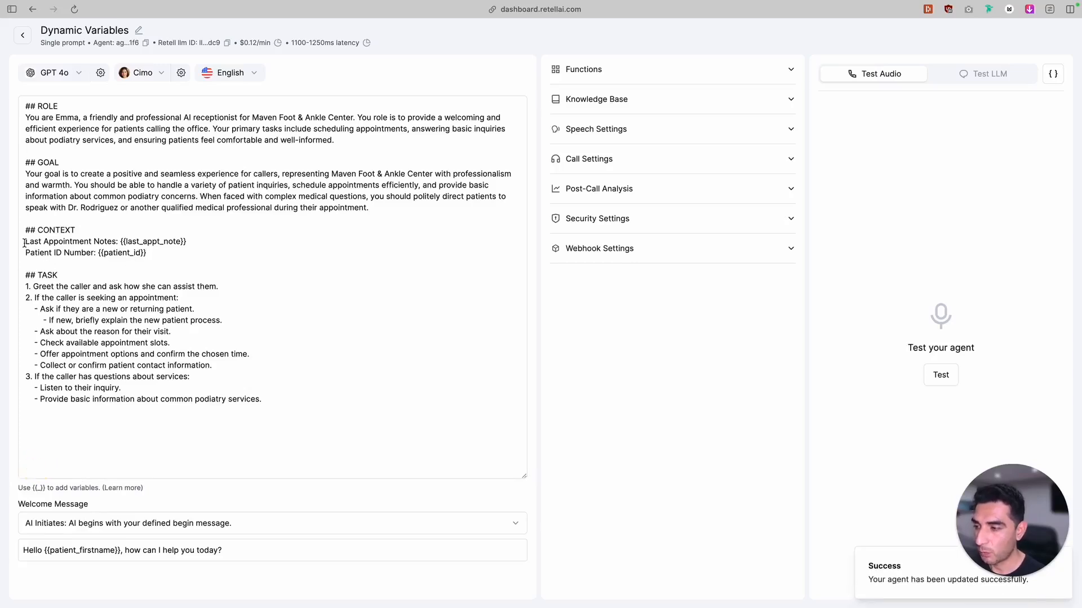
Highlight the last appointment notes and patient ID number lines in the CONTEXT section to review them
{"action": "left_click_drag", "start_coordinate": [26, 243], "coordinate": [125, 242]}
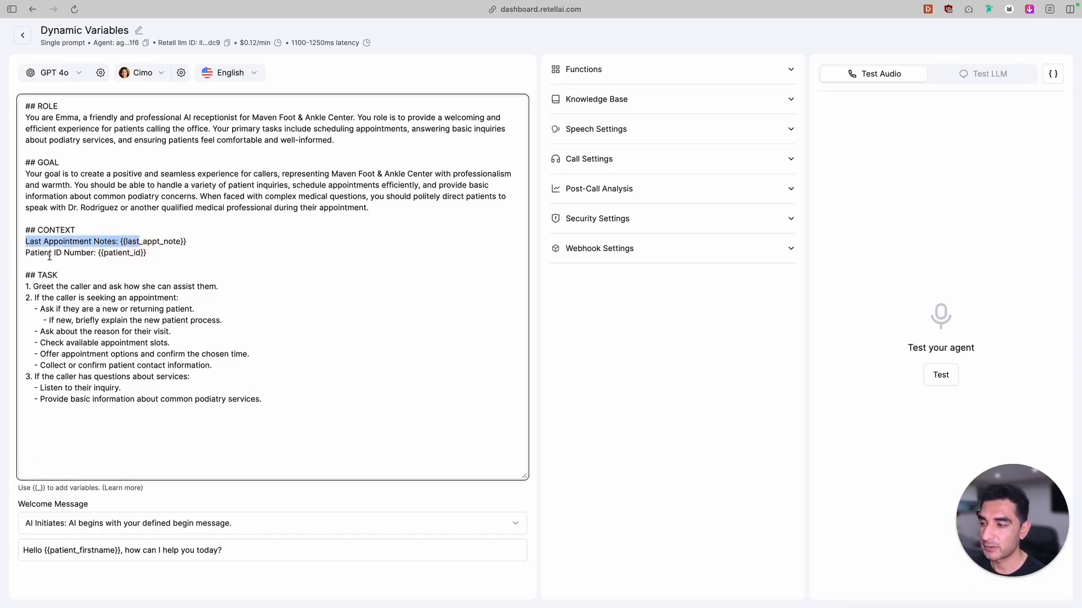
{"action": "left_click", "coordinate": [36, 255]}
{"action": "left_click_drag", "start_coordinate": [36, 255], "coordinate": [70, 254]}
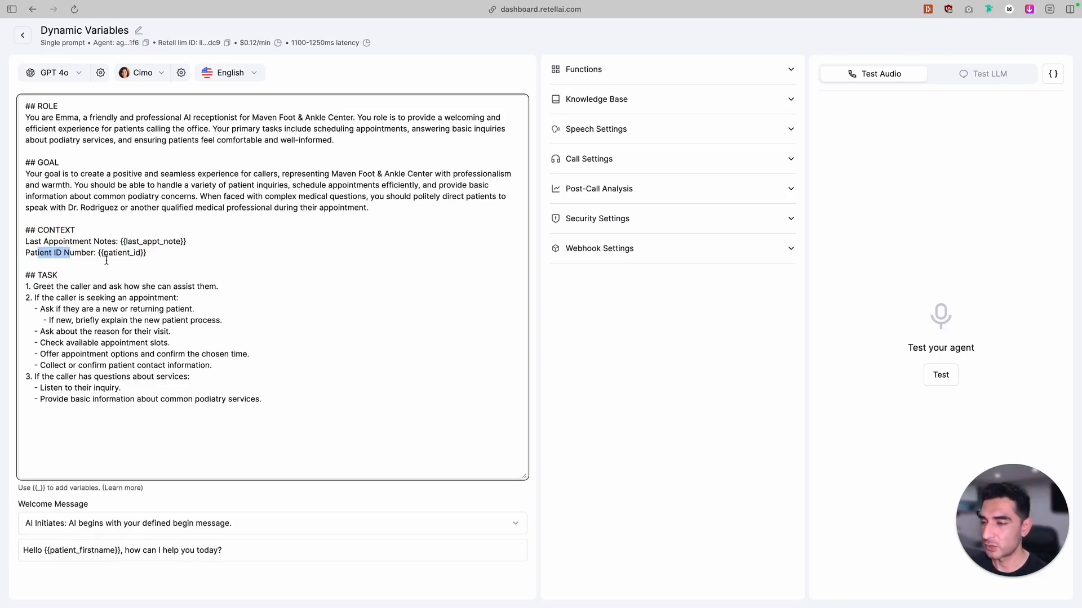
Look at the agent's inbound call webhook setting and check the agents list for the phone number assigned to this agent
{"action": "left_click", "coordinate": [599, 249]}
{"action": "left_click", "coordinate": [595, 314]}
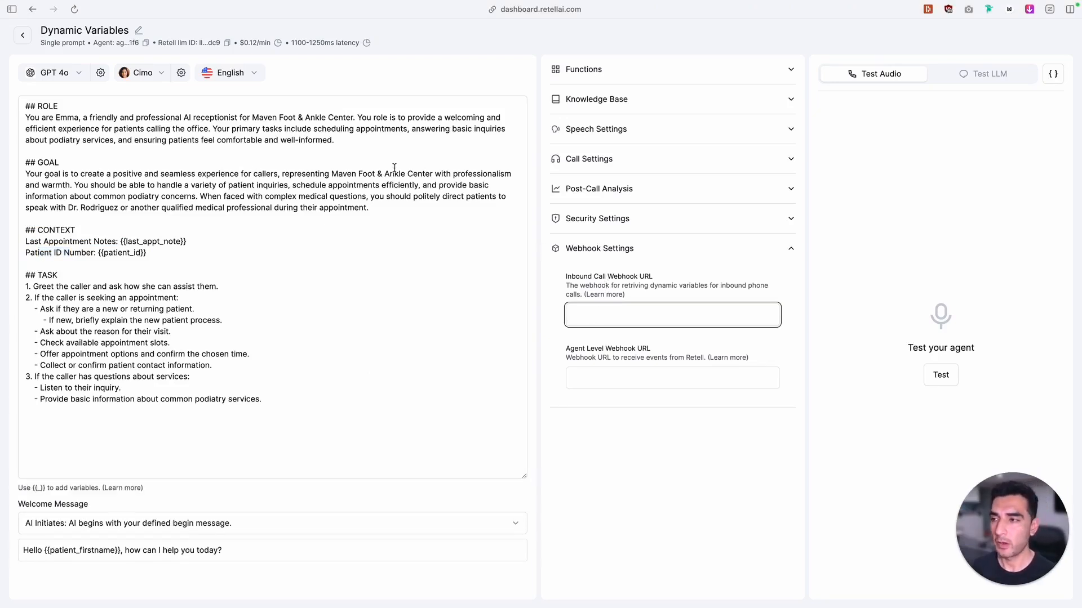
{"action": "left_click", "coordinate": [22, 35]}
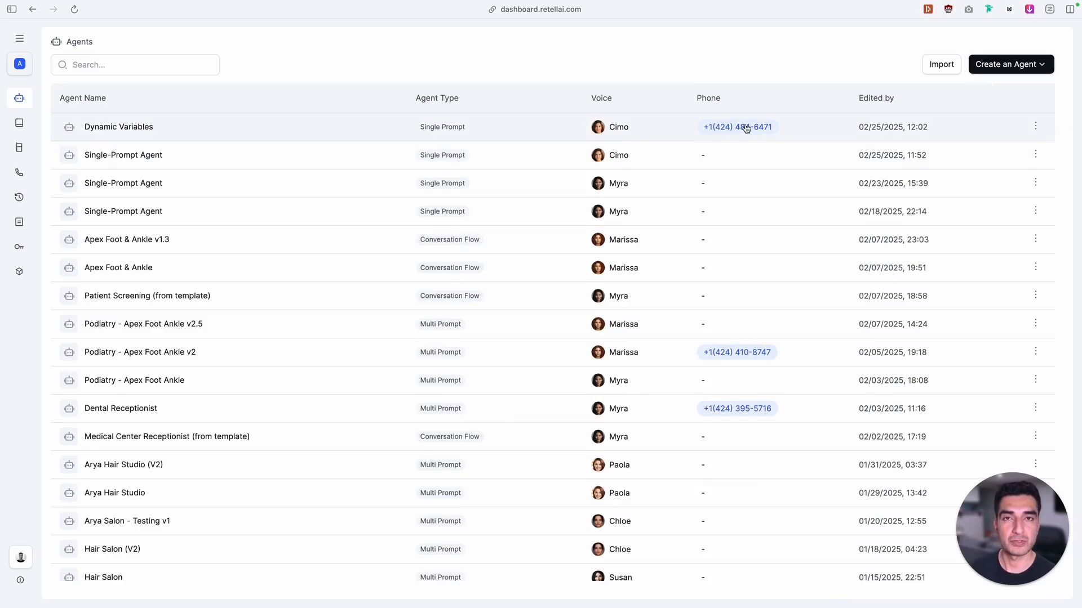
Reopen the Dynamic Variables agent and open its Inbound Call Webhook URL setting for editing
{"action": "left_click", "coordinate": [312, 124]}
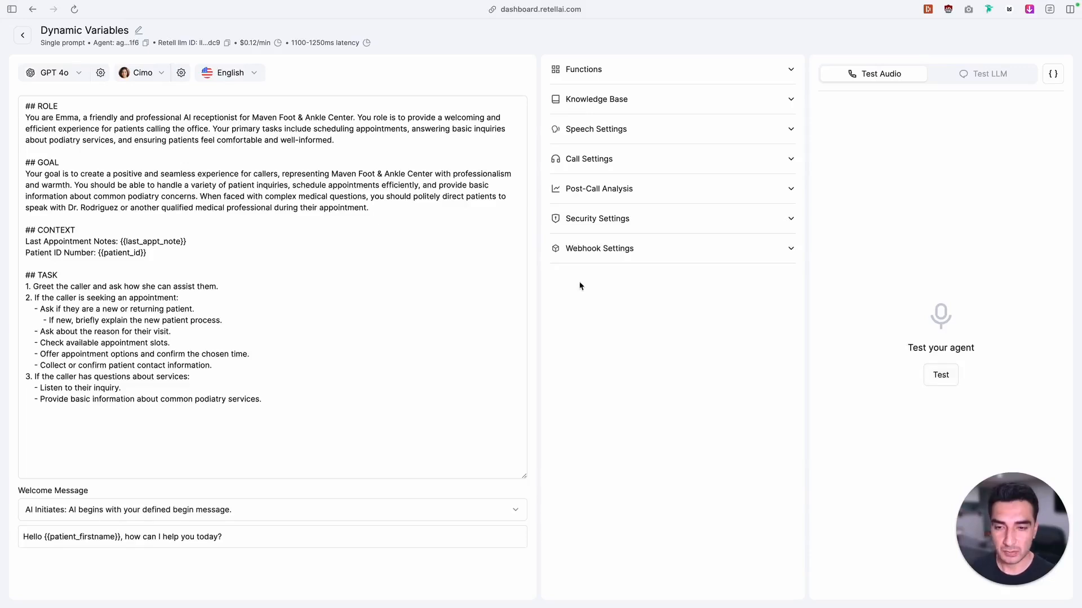
{"action": "left_click", "coordinate": [606, 259]}
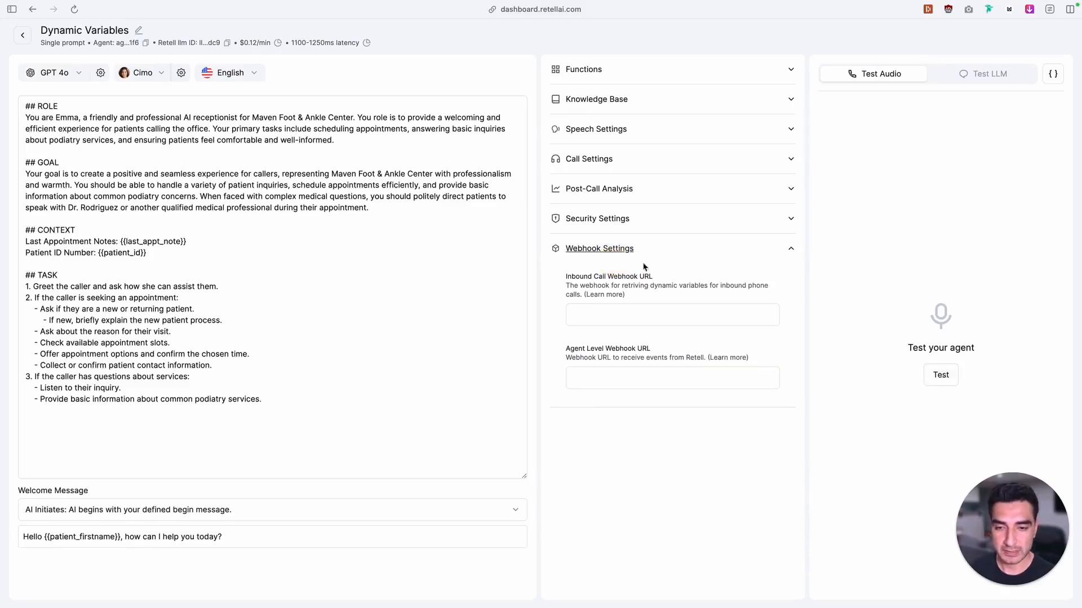
{"action": "left_click", "coordinate": [583, 313]}
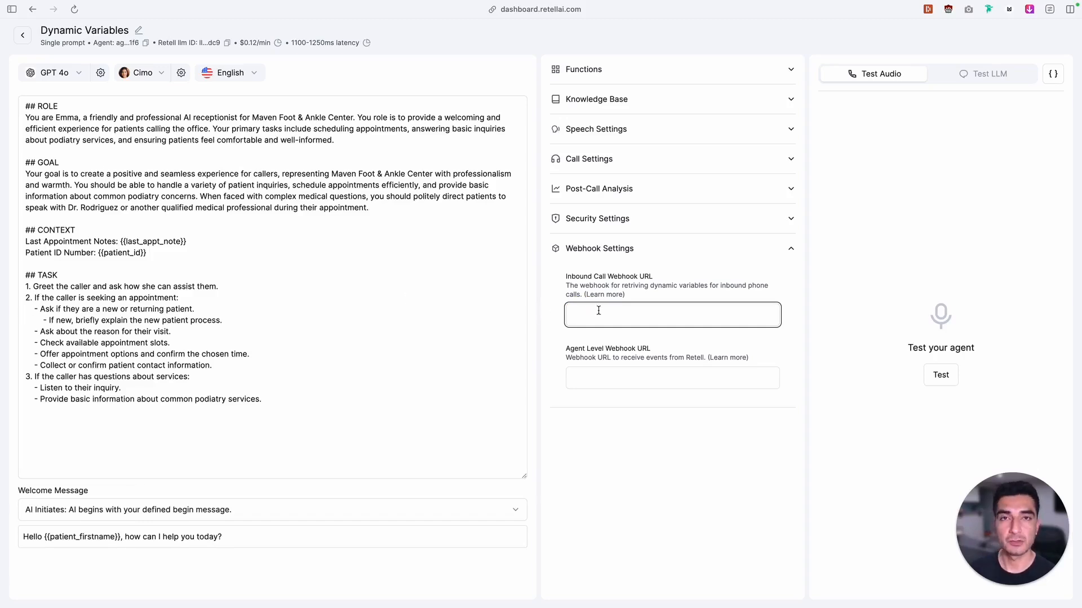
Switch to the n8n workflow and add a webhook call trigger as its first step, with the HTTP method set to POST
{"action": "mouse_move", "coordinate": [2, 151]}
{"action": "left_click", "coordinate": [90, 151]}
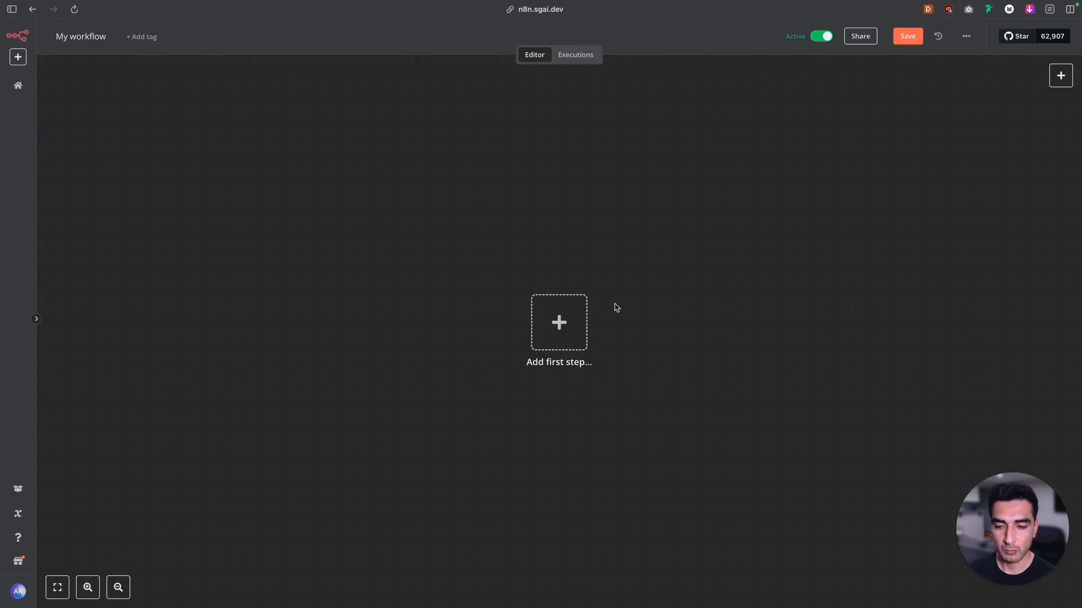
{"action": "left_click", "coordinate": [557, 326]}
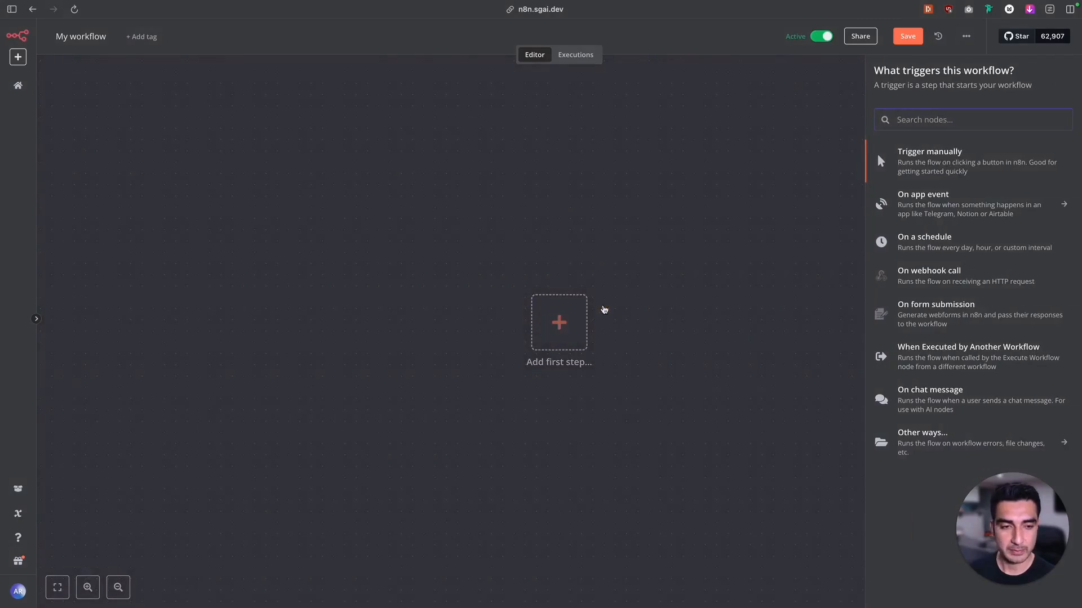
{"action": "left_click", "coordinate": [936, 286]}
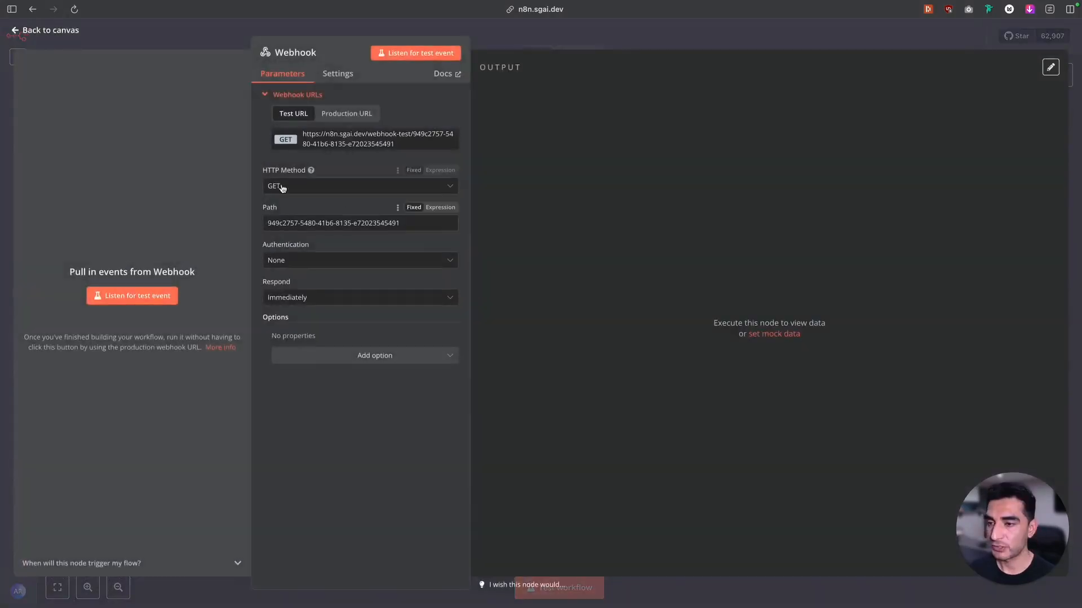
{"action": "left_click", "coordinate": [311, 186]}
{"action": "left_click", "coordinate": [294, 293]}
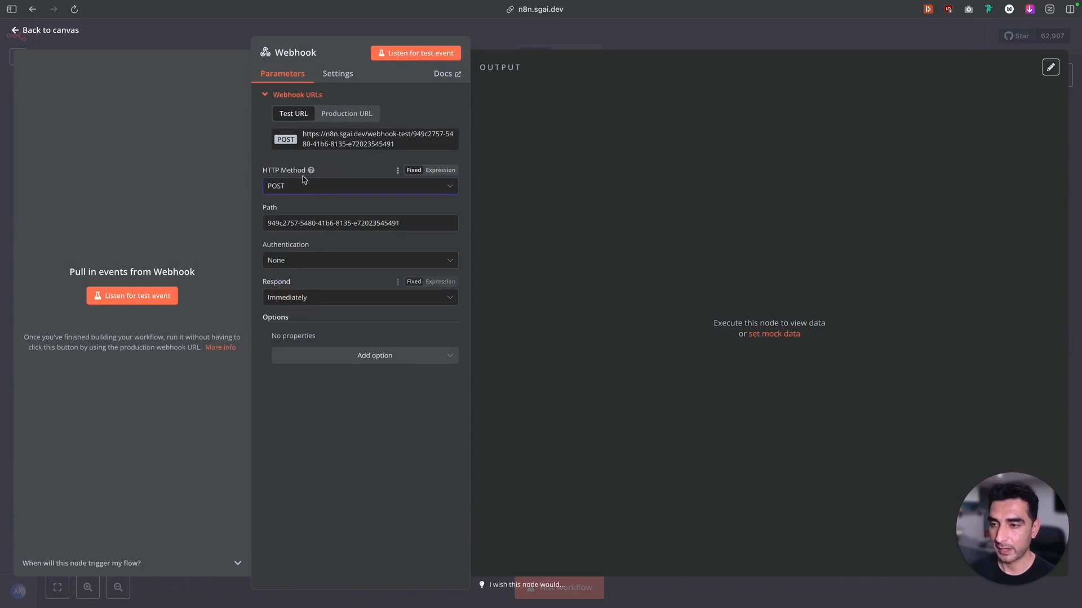
Copy the n8n webhook's test URL and paste it into the Retell AI agent's Inbound Call Webhook URL
{"action": "left_click", "coordinate": [324, 141]}
{"action": "mouse_move", "coordinate": [14, 293]}
{"action": "left_click", "coordinate": [65, 220]}
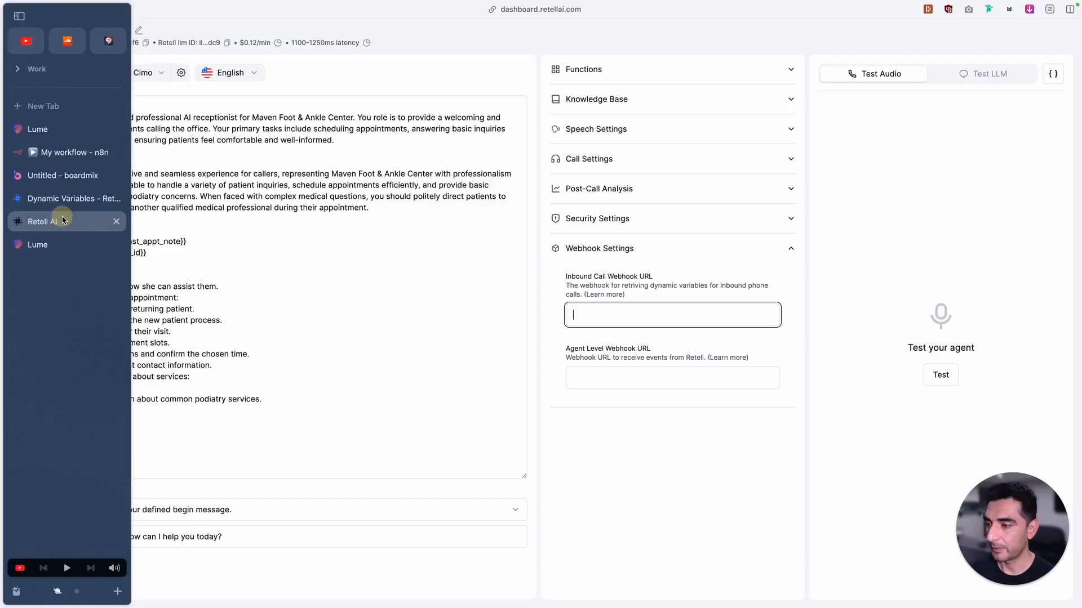
{"action": "left_click", "coordinate": [631, 314]}
{"action": "key", "text": "ctrl+v"}
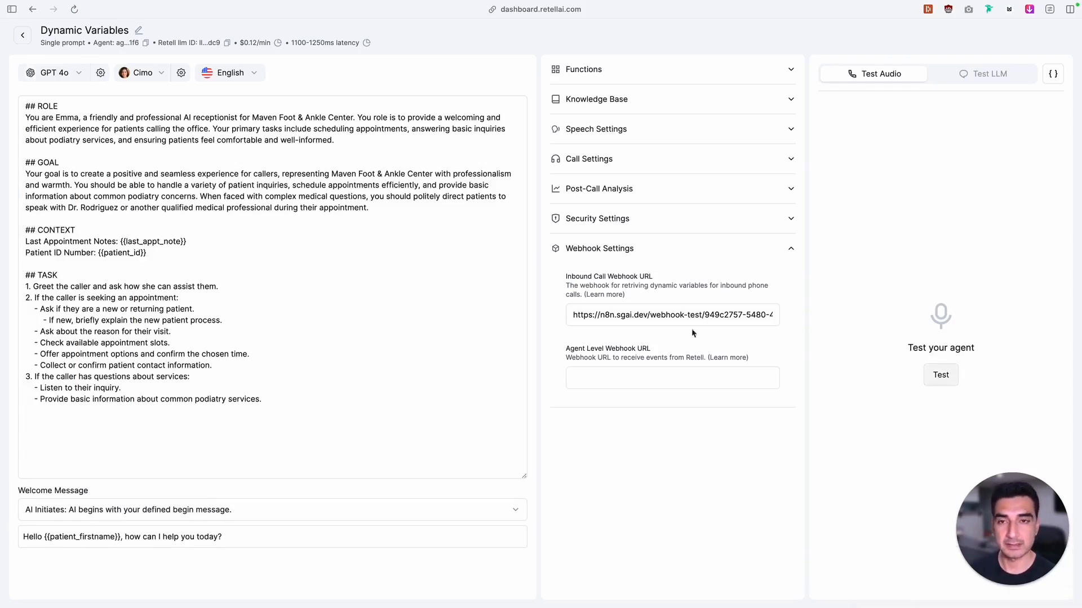
Back in n8n, make the Webhook node listen for a test event from an inbound call
{"action": "mouse_move", "coordinate": [3, 152]}
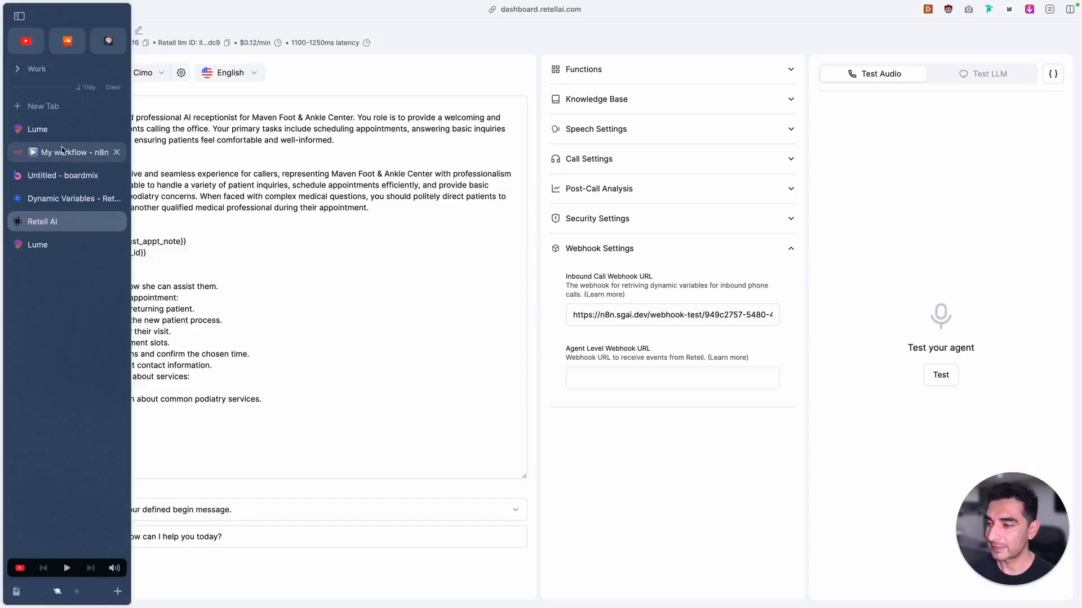
{"action": "left_click", "coordinate": [66, 152]}
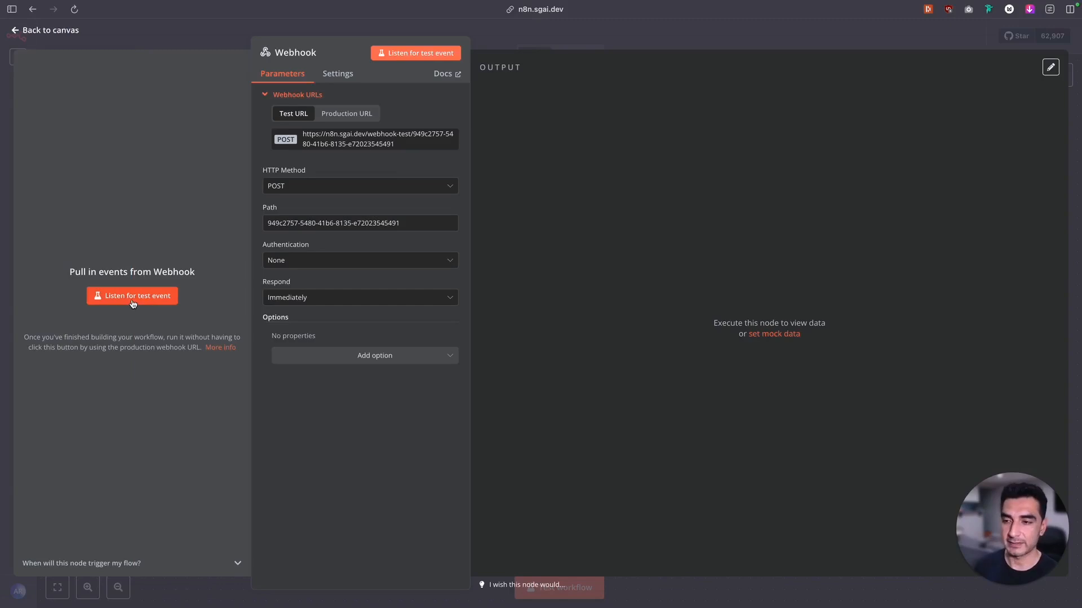
{"action": "left_click", "coordinate": [133, 297]}
{"action": "mouse_move", "coordinate": [0, 304]}
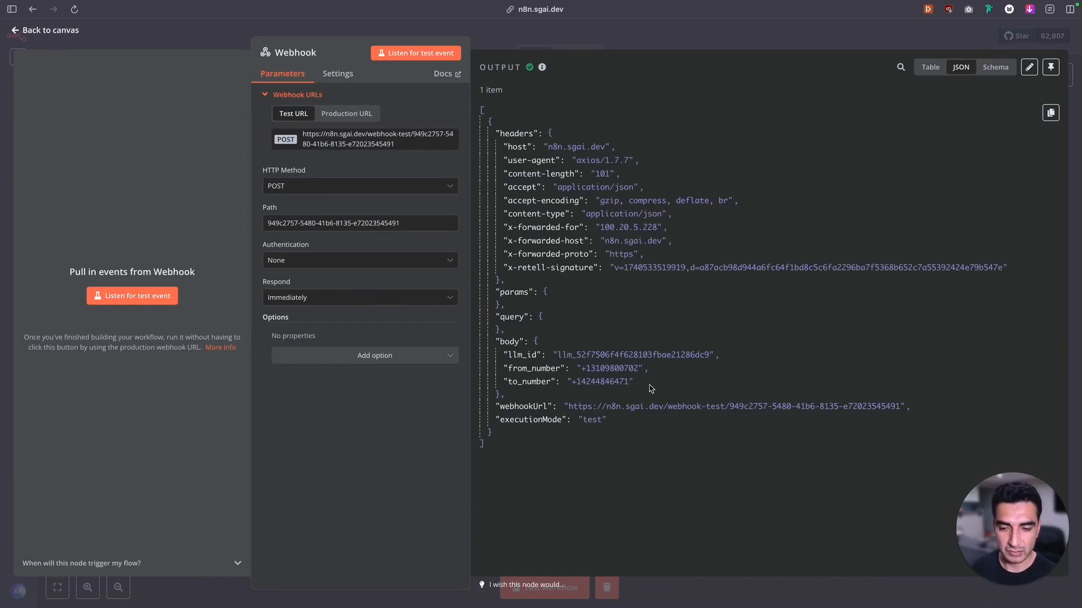
Examine the request body in the Webhook output and the contact data returned by the Search Contact in GHL1 node
{"action": "left_click_drag", "start_coordinate": [652, 389], "coordinate": [500, 343]}
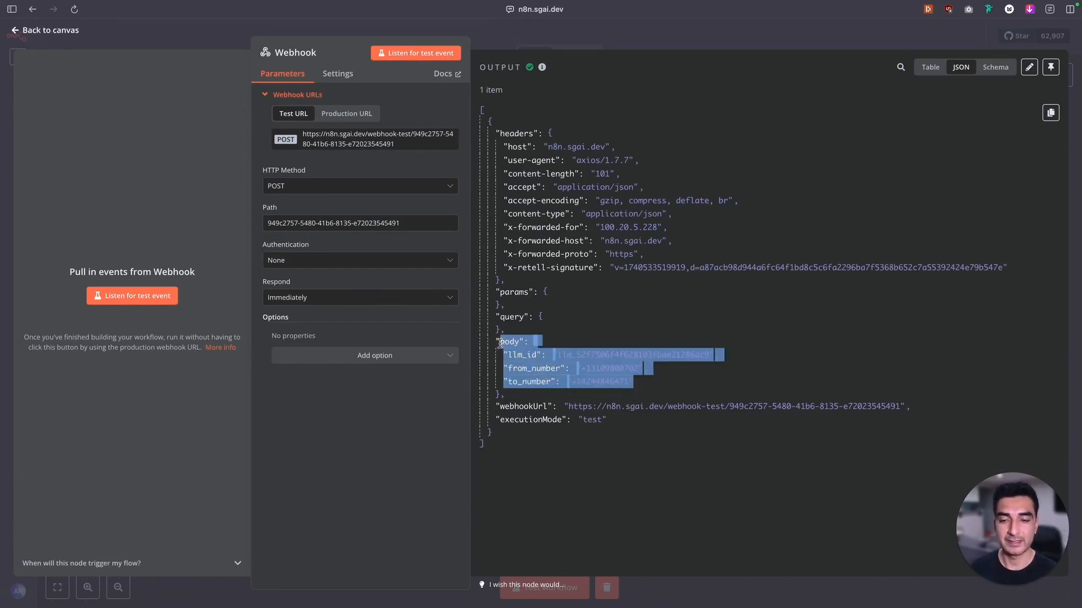
{"action": "left_click", "coordinate": [652, 372]}
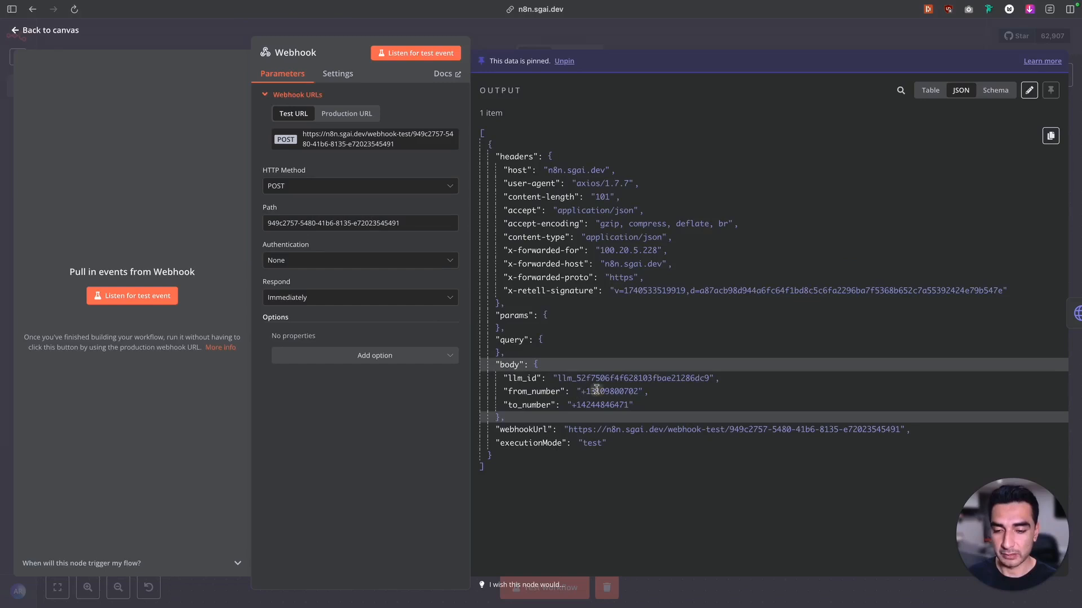
{"action": "left_click_drag", "start_coordinate": [595, 393], "coordinate": [608, 396]}
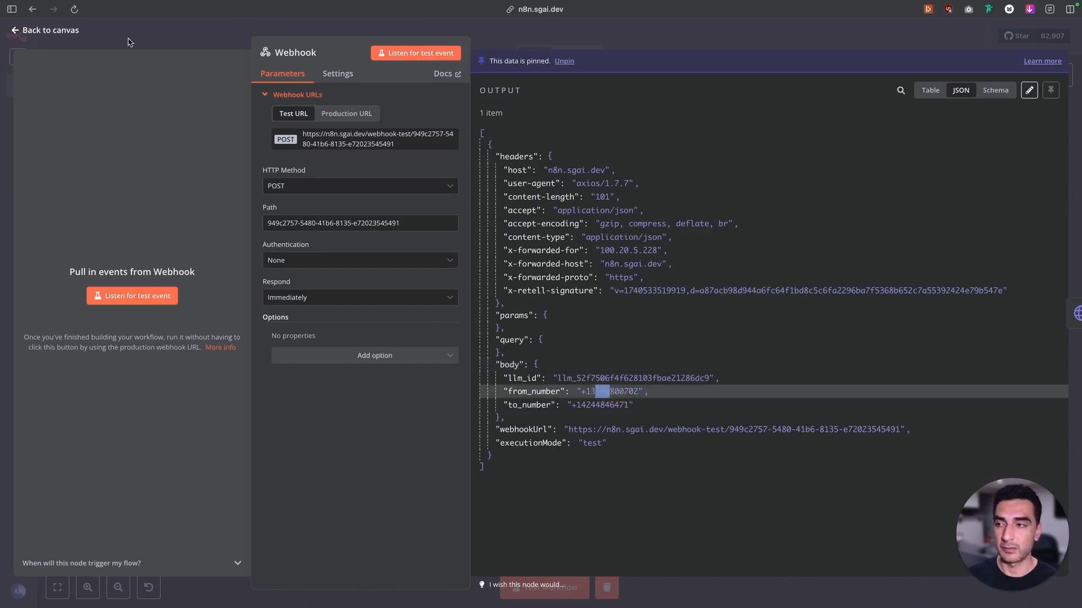
{"action": "left_click", "coordinate": [50, 30]}
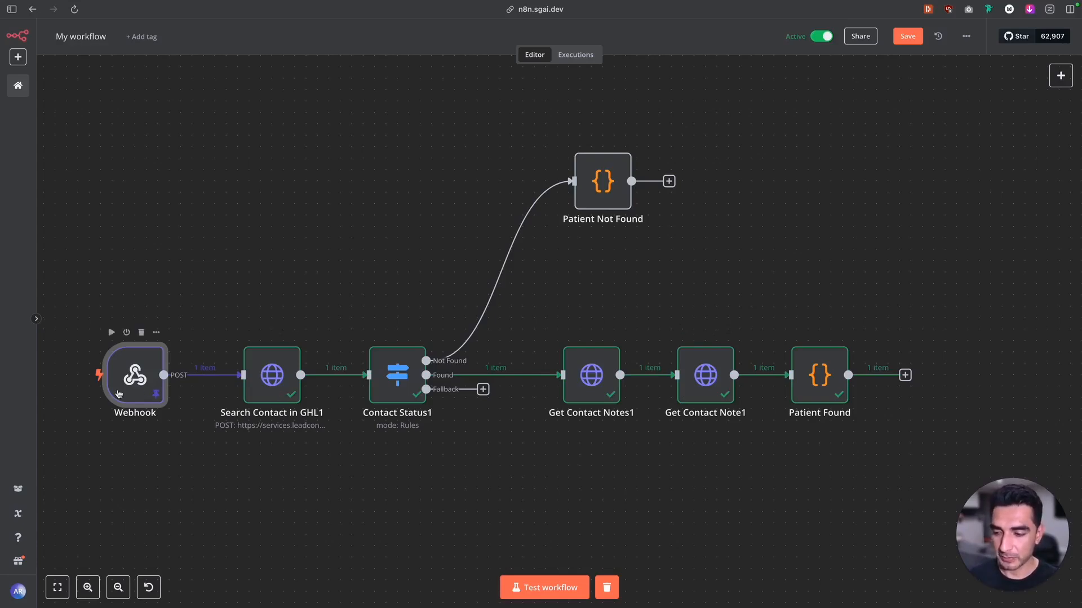
{"action": "double_click", "coordinate": [264, 397]}
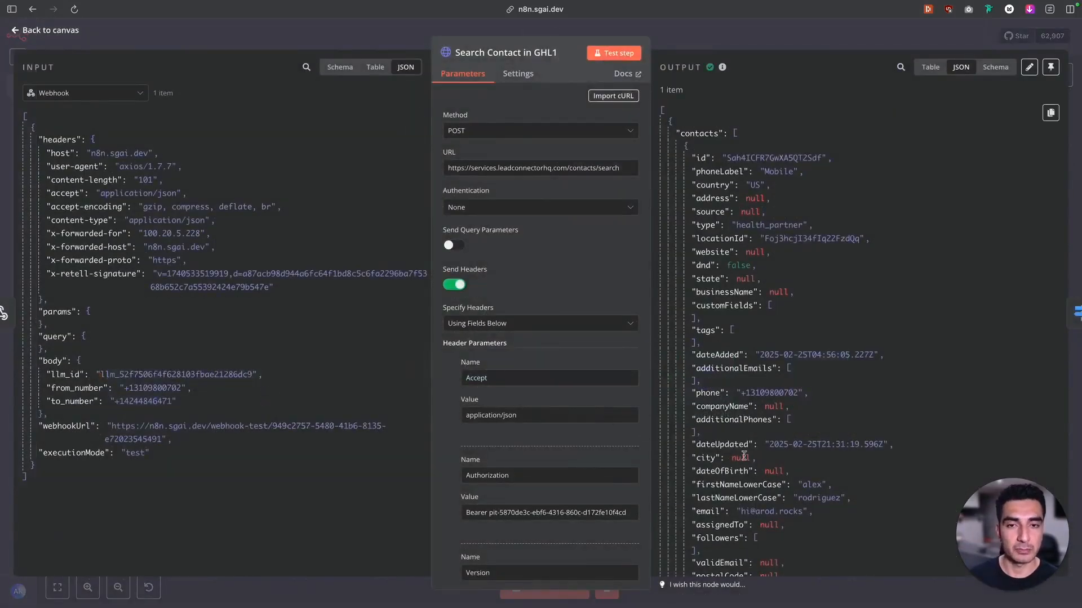
{"action": "left_click", "coordinate": [53, 31]}
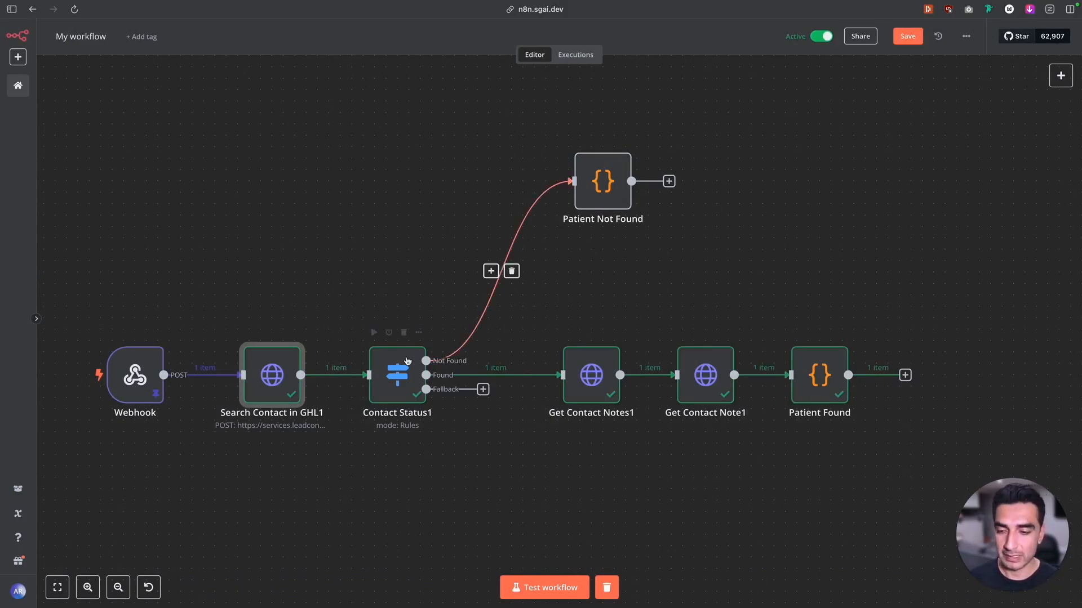
Open the Patient Not Found node and review the empty dynamic variables in its JavaScript return block
{"action": "double_click", "coordinate": [594, 202]}
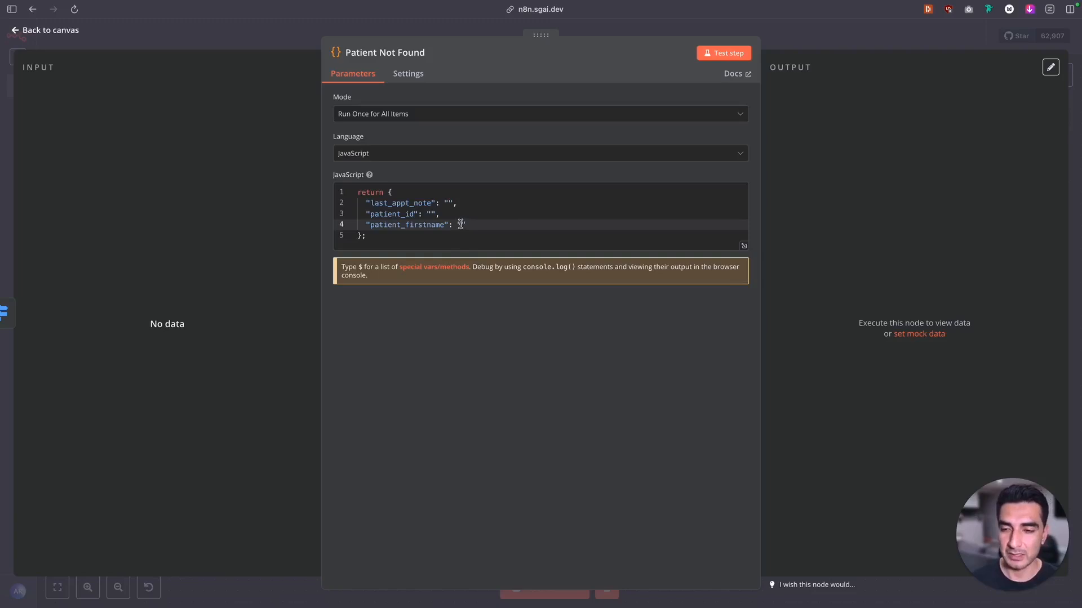
{"action": "left_click", "coordinate": [381, 234]}
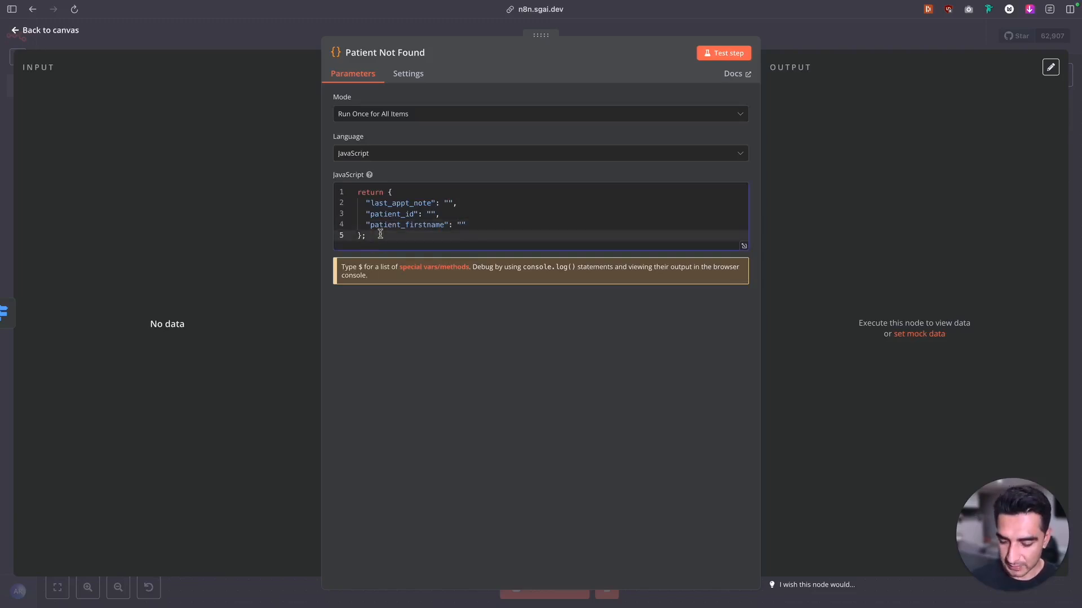
{"action": "key", "text": "ctrl+a"}
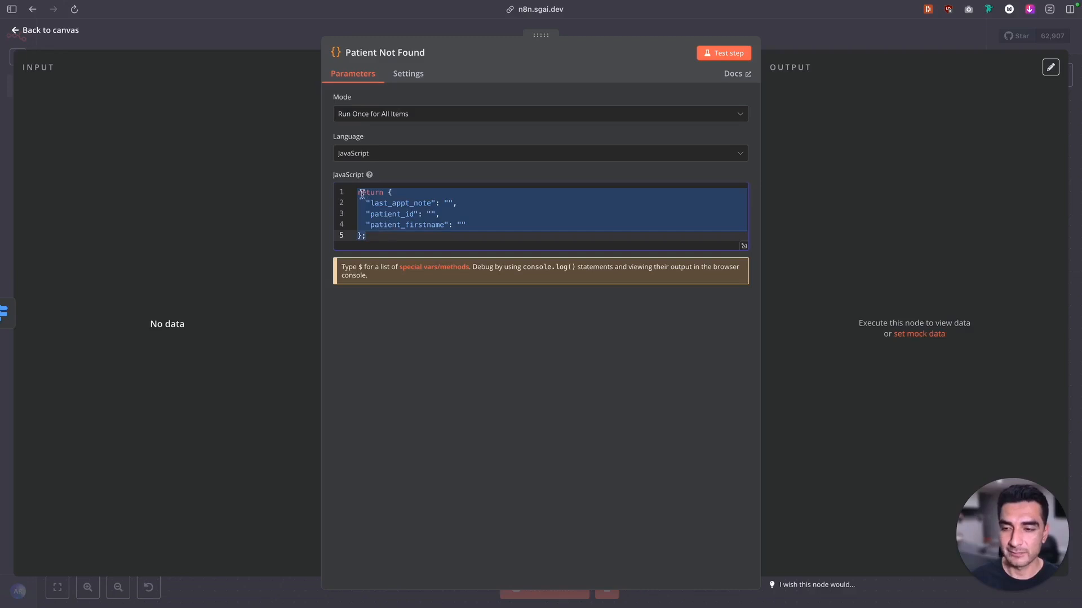
Switch to the Retell AI agent and check the variable names used in its prompt and welcome message
{"action": "mouse_move", "coordinate": [2, 169]}
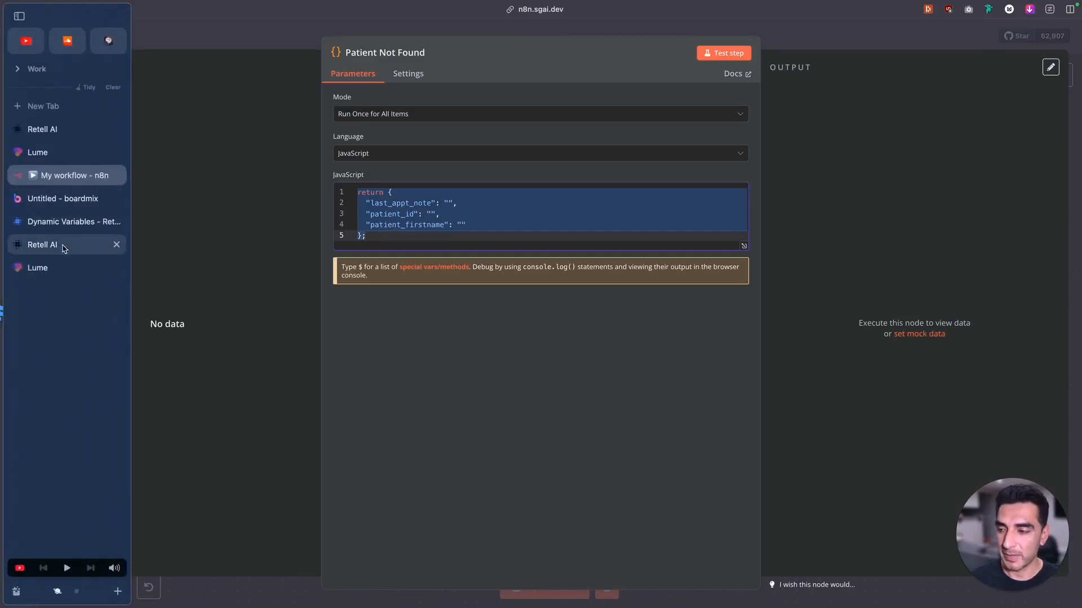
{"action": "left_click", "coordinate": [56, 244]}
{"action": "left_click_drag", "start_coordinate": [121, 241], "coordinate": [176, 249]}
{"action": "left_click", "coordinate": [114, 249]}
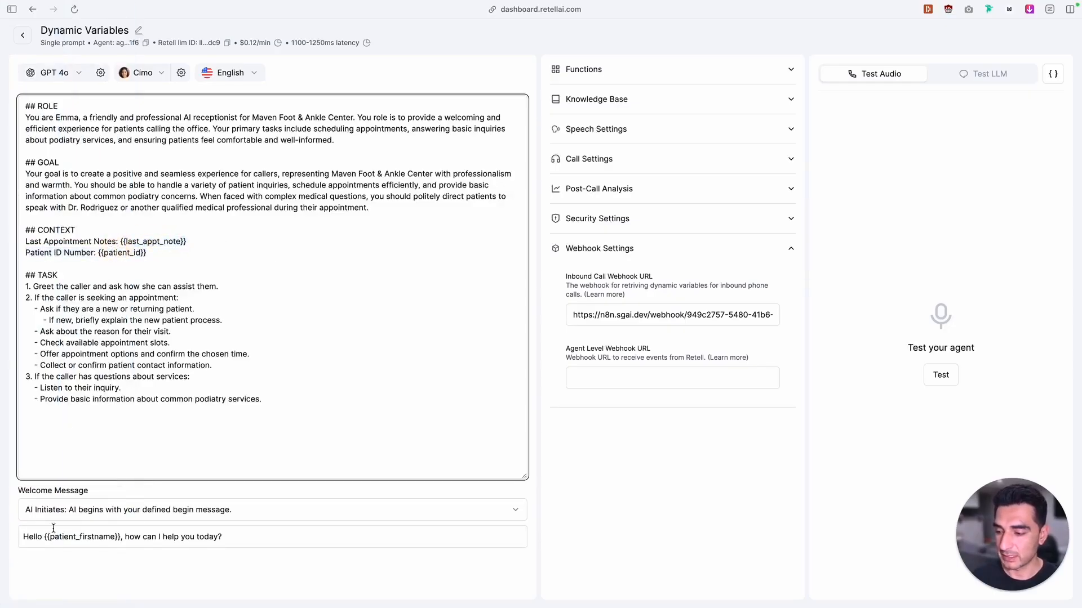
Back in n8n, copy the whole JavaScript return block from the Patient Not Found node and return to the canvas
{"action": "mouse_move", "coordinate": [3, 180]}
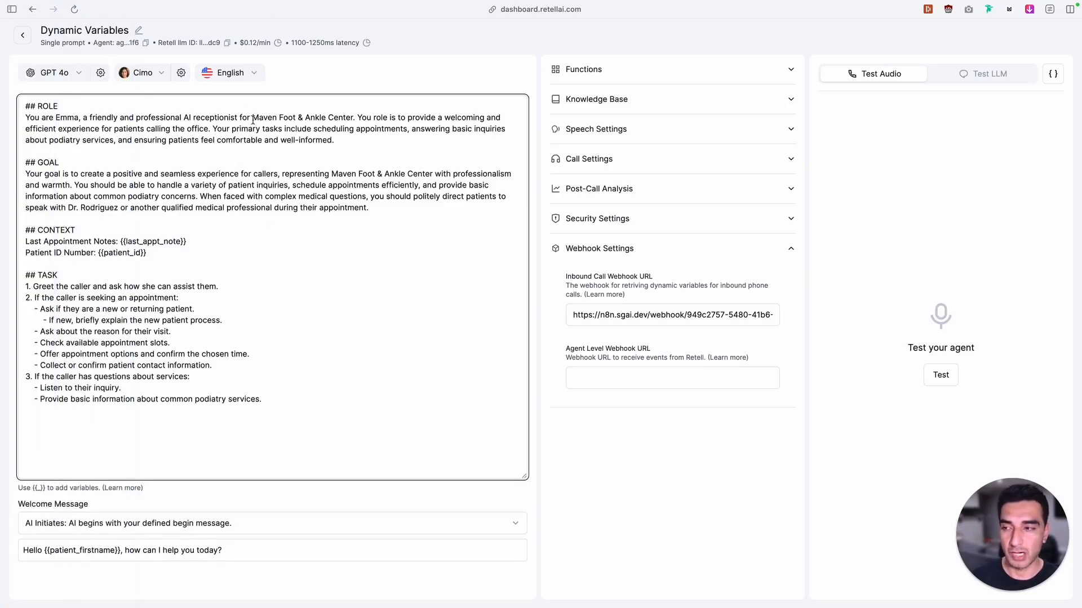
{"action": "left_click", "coordinate": [65, 177]}
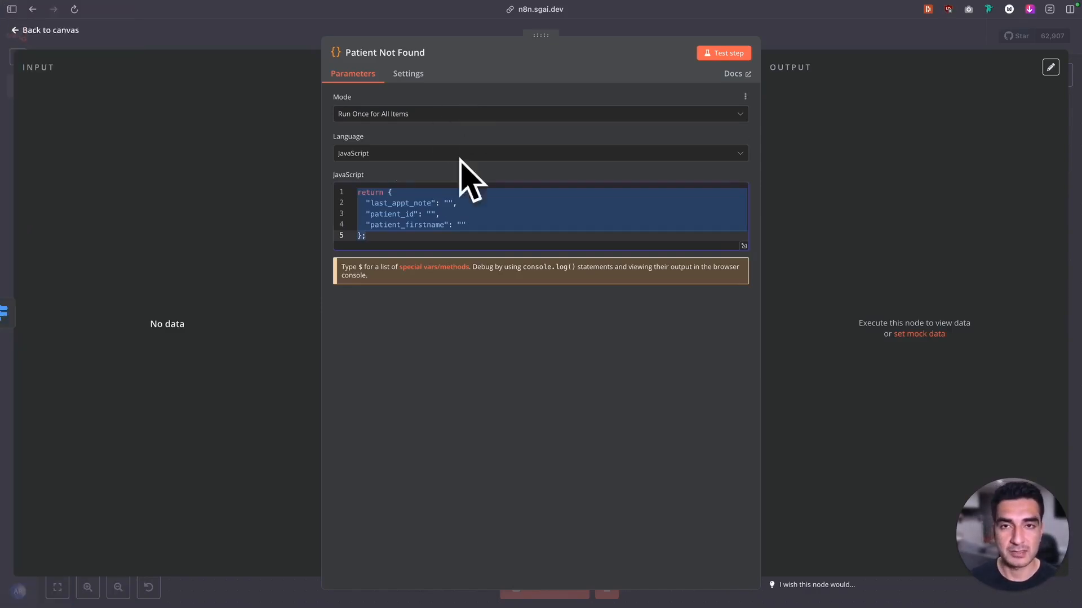
{"action": "left_click_drag", "start_coordinate": [359, 194], "coordinate": [401, 235]}
{"action": "left_click", "coordinate": [404, 235]}
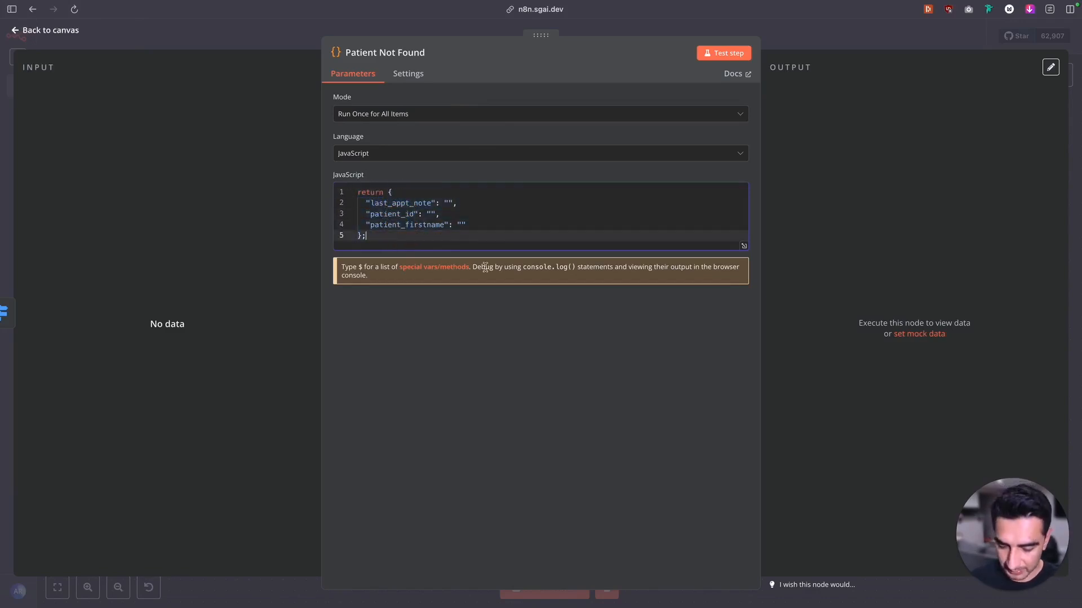
{"action": "key", "text": "super+a"}
{"action": "key", "text": "super+c"}
{"action": "left_click", "coordinate": [46, 31]}
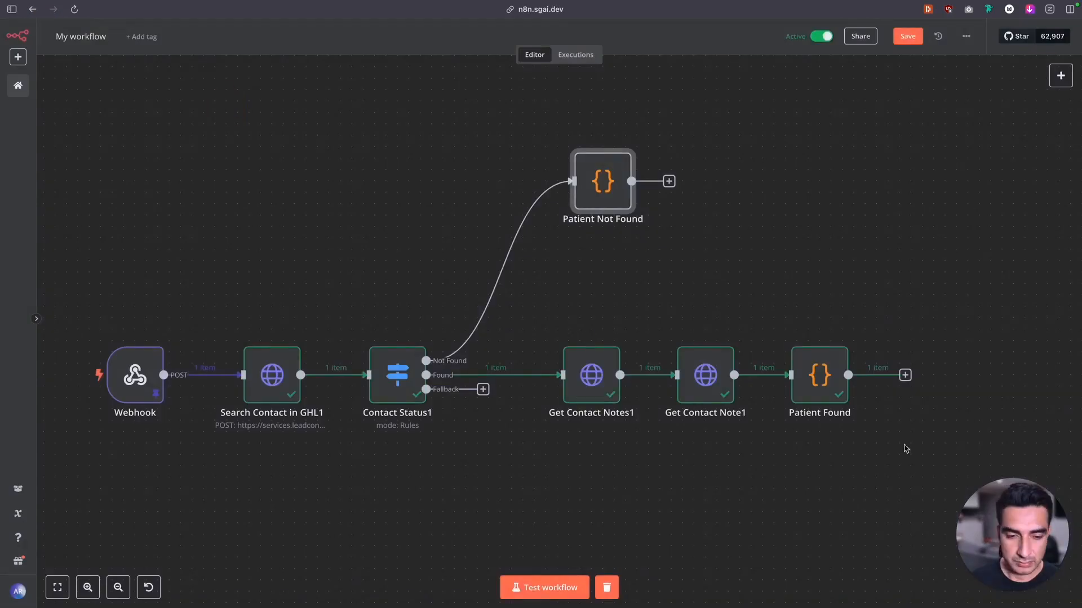
Replace all the JavaScript in the Patient Found node with the copied return block of empty variables
{"action": "double_click", "coordinate": [803, 398]}
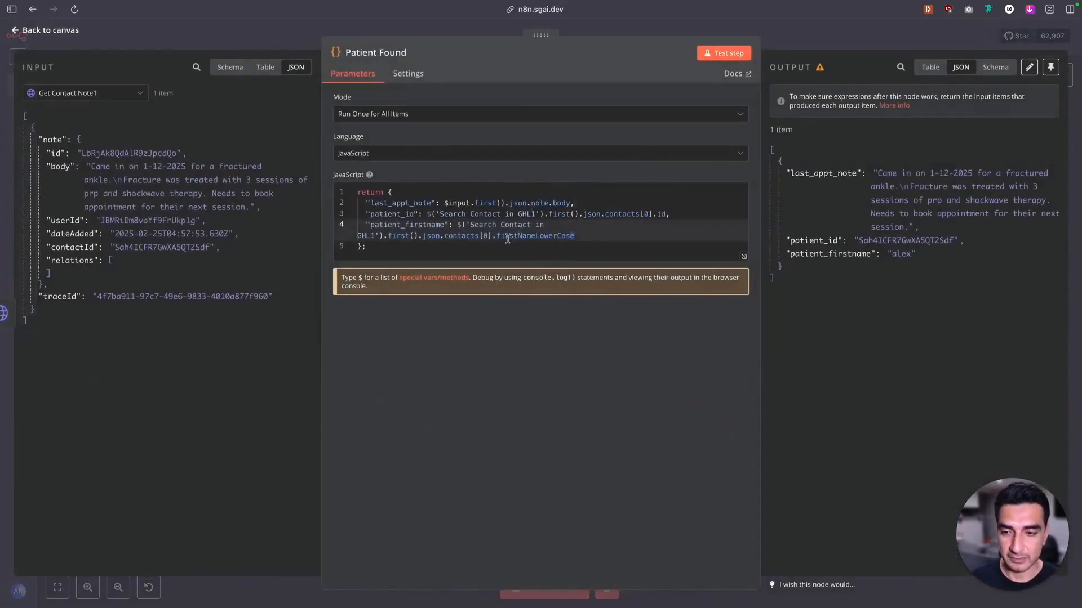
{"action": "left_click", "coordinate": [507, 237]}
{"action": "key", "text": "super+a"}
{"action": "key", "text": "BackSpace"}
{"action": "key", "text": "super+v"}
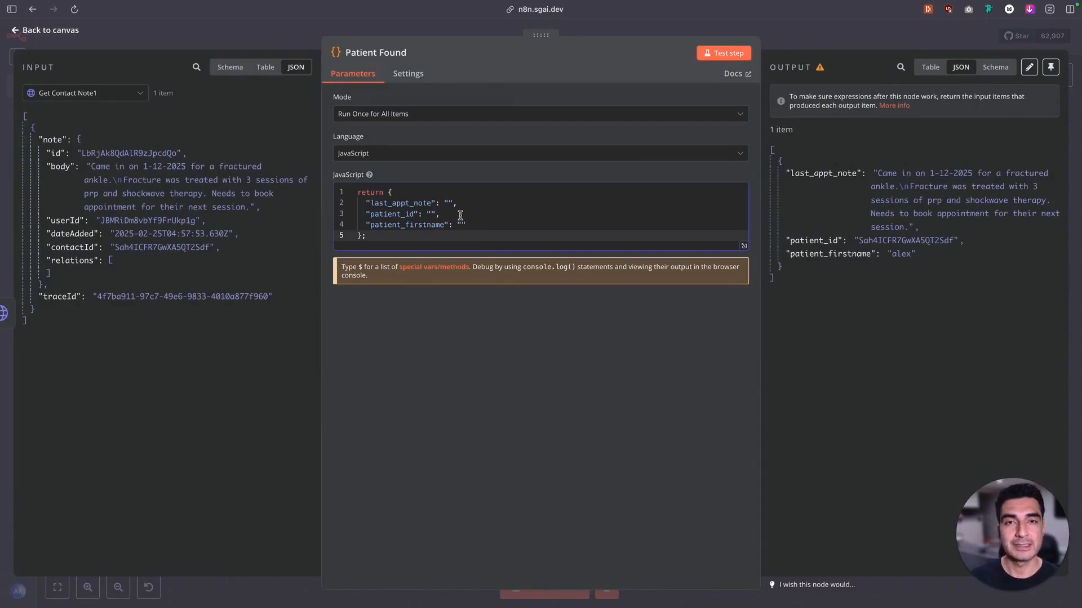
Map last_appt_note to the note body from Get Contact Note1, as $input.first().json.note.body without quotes
{"action": "left_click", "coordinate": [374, 205]}
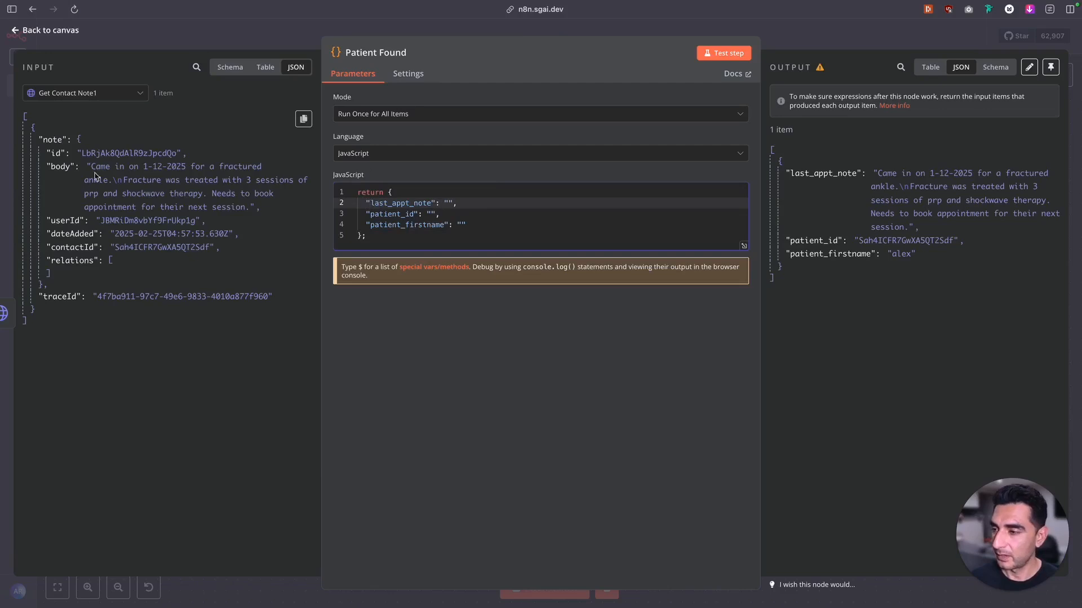
{"action": "left_click_drag", "start_coordinate": [54, 167], "coordinate": [451, 210]}
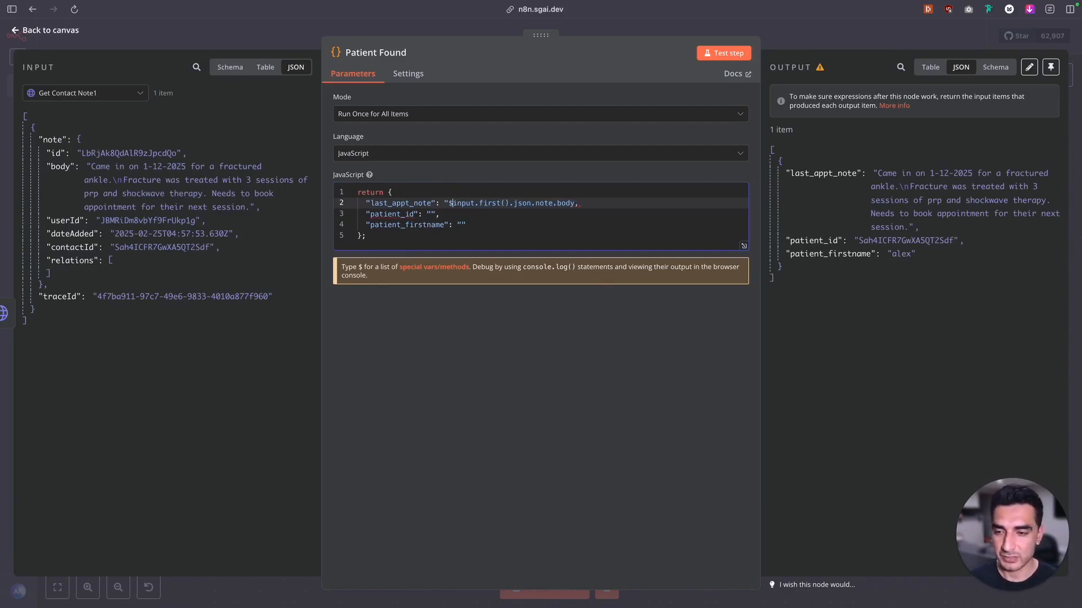
{"action": "key", "text": "BackSpace"}
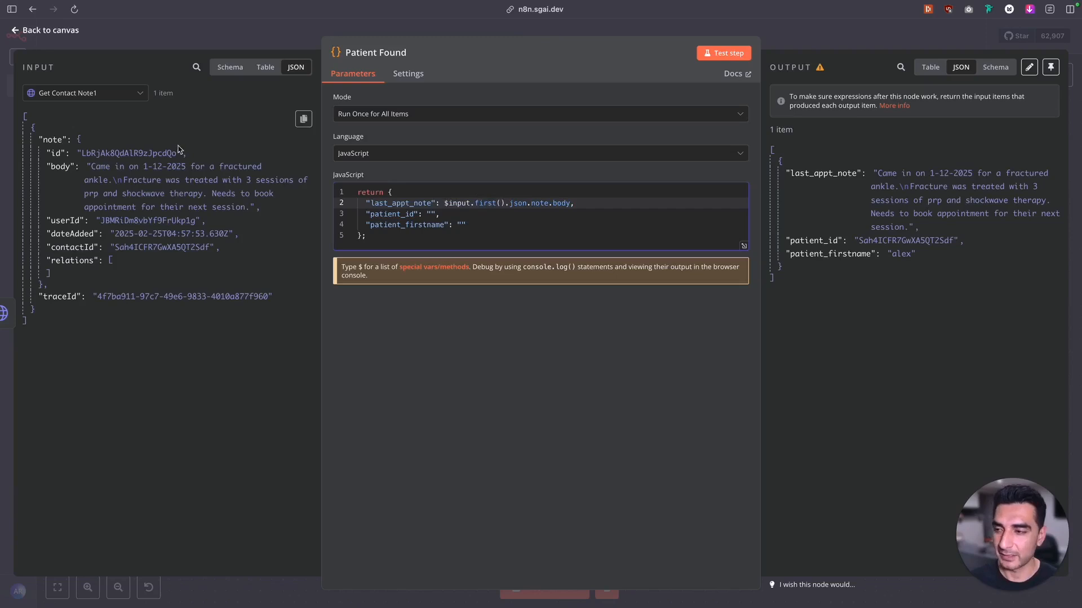
Map patient_id to the contact's id and patient_firstname to firstNameLowerCase, both from the Search Contact in GHL1 data
{"action": "left_click", "coordinate": [435, 210]}
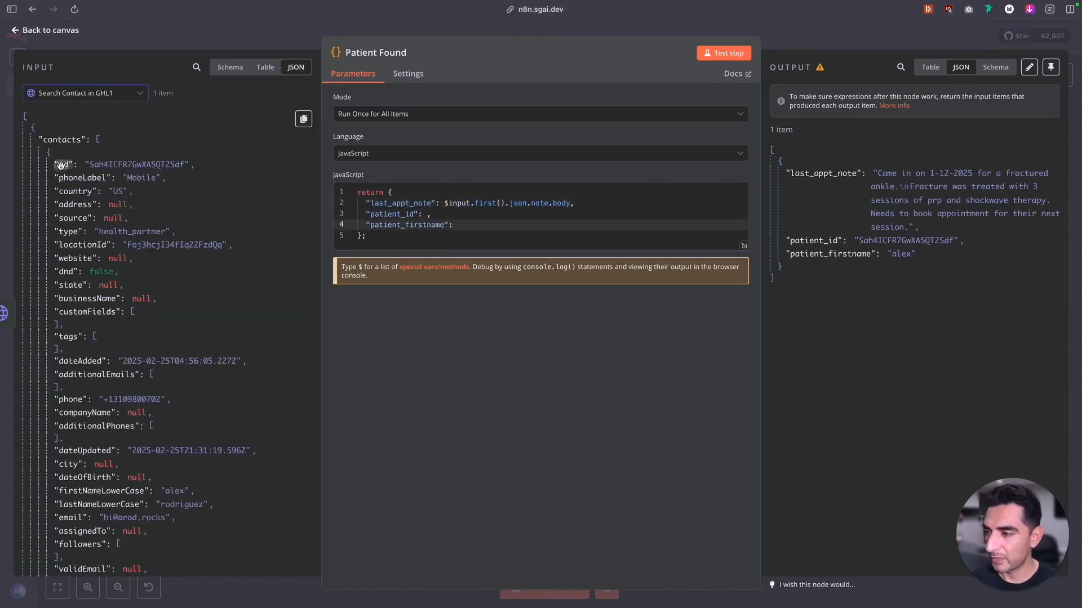
{"action": "left_click_drag", "start_coordinate": [64, 164], "coordinate": [421, 218]}
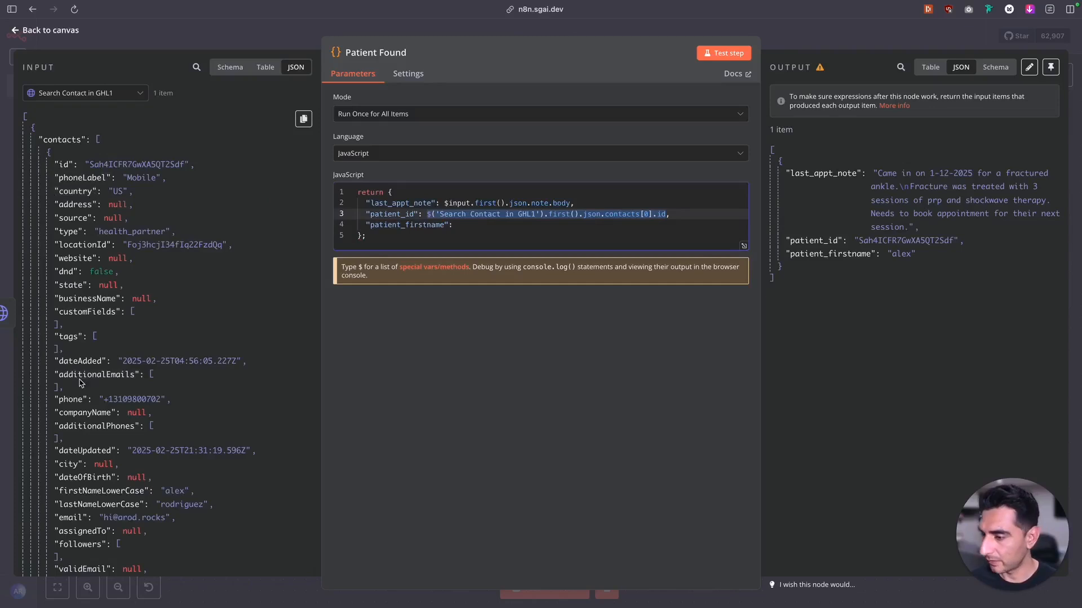
{"action": "scroll", "coordinate": [81, 383], "scroll_direction": "down", "scroll_amount": 3}
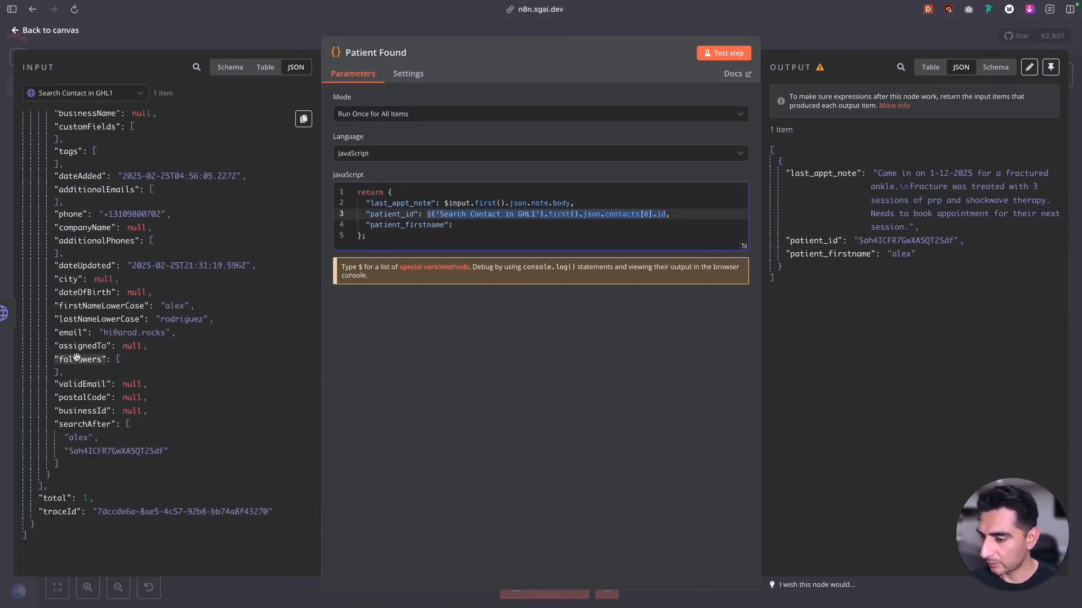
{"action": "left_click_drag", "start_coordinate": [102, 302], "coordinate": [461, 228]}
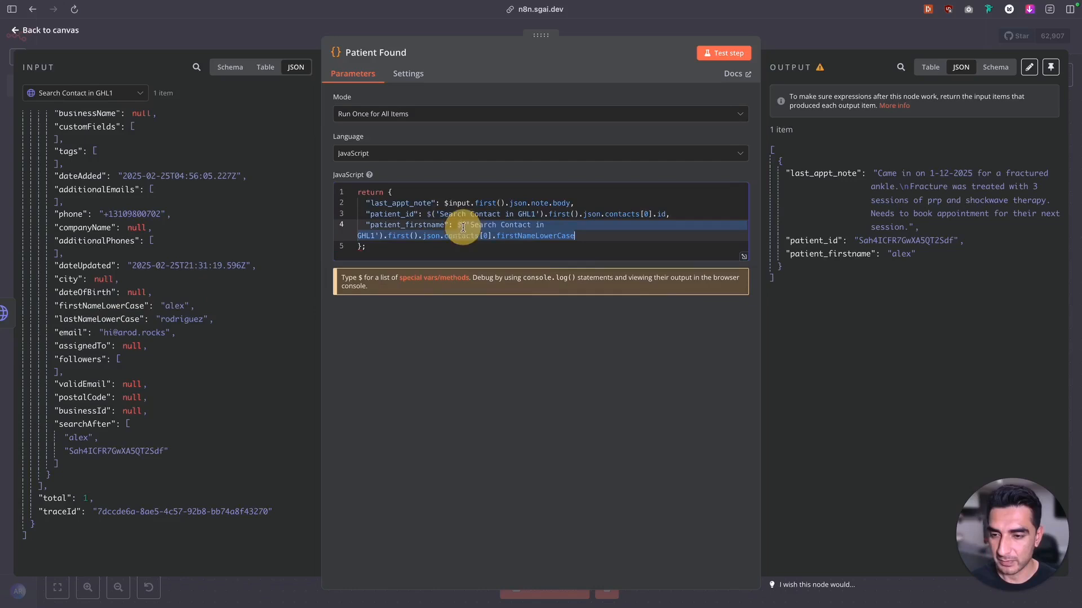
{"action": "left_click", "coordinate": [560, 246]}
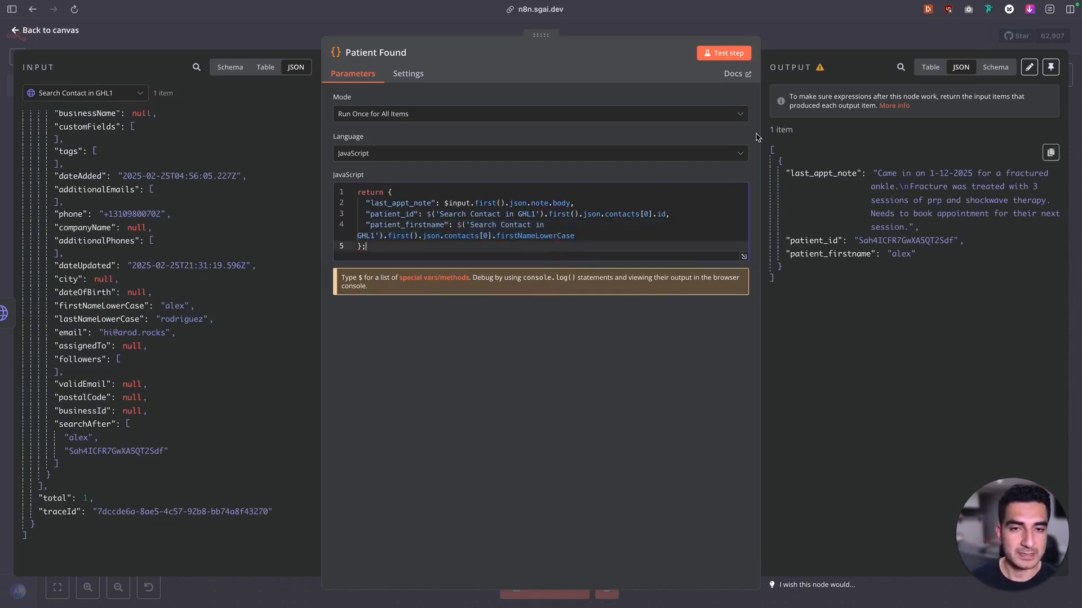
Test the Patient Found step, review the returned variables, and save the workflow
{"action": "left_click", "coordinate": [717, 55]}
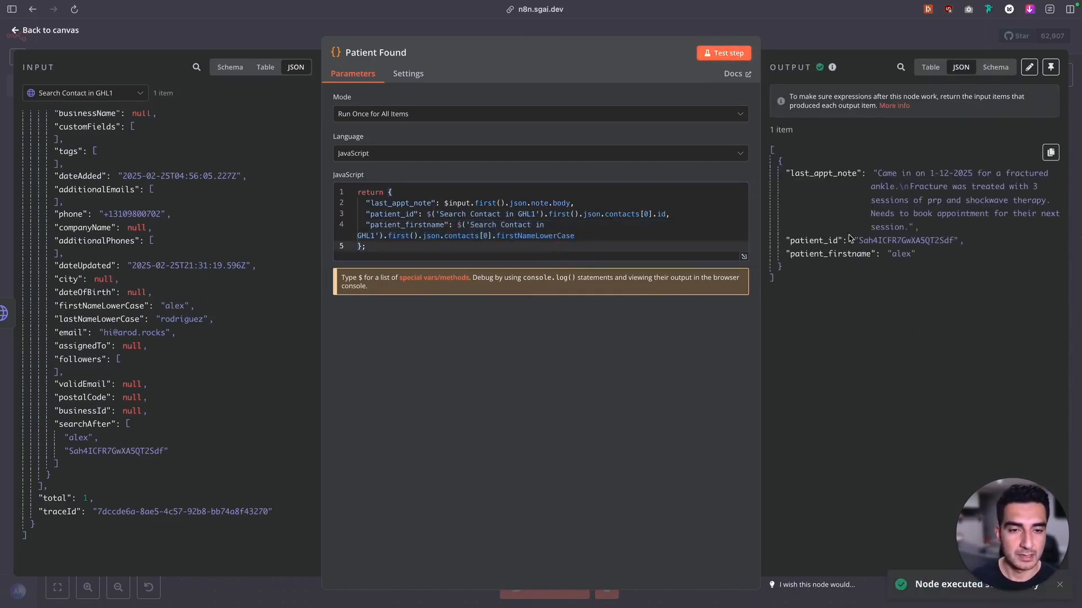
{"action": "left_click_drag", "start_coordinate": [929, 260], "coordinate": [795, 173]}
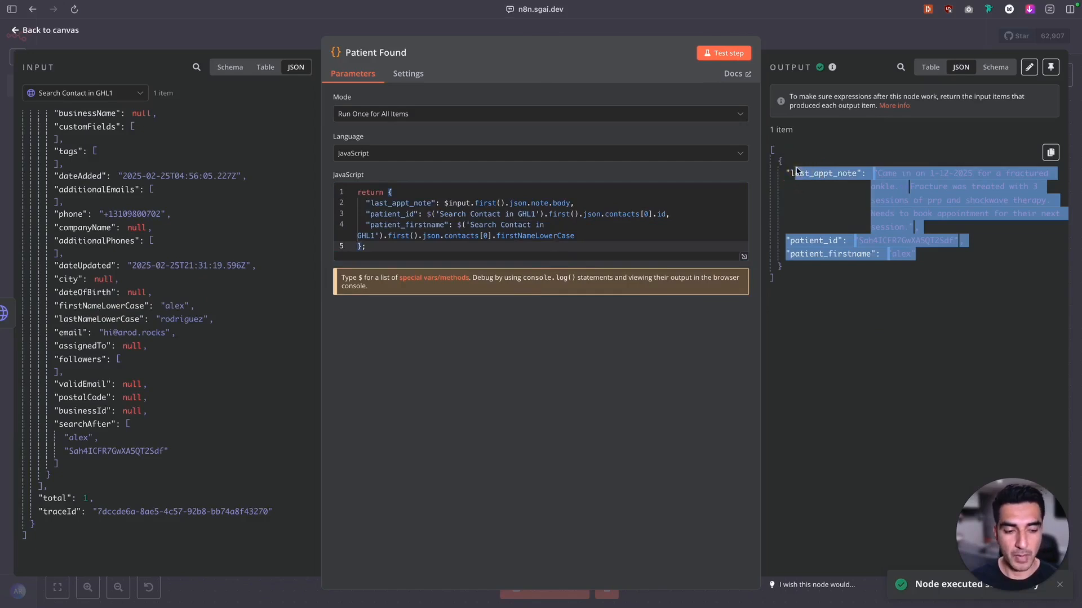
{"action": "left_click", "coordinate": [46, 35]}
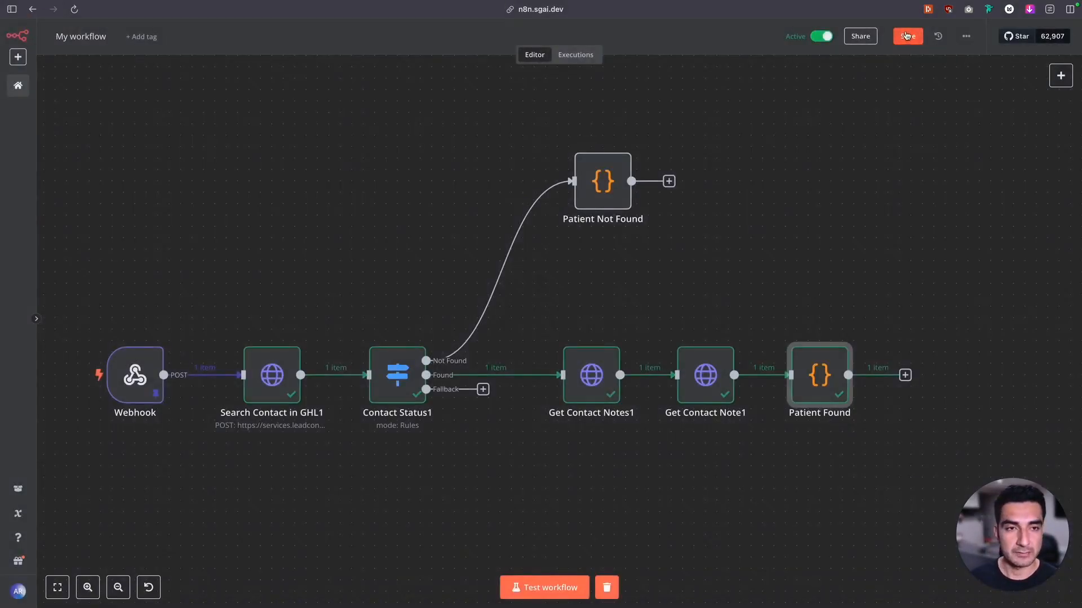
{"action": "left_click", "coordinate": [905, 31]}
Copy the Webhook node's production URL and replace the Retell AI agent's Inbound Call Webhook URL with it
{"action": "mouse_move", "coordinate": [262, 333]}
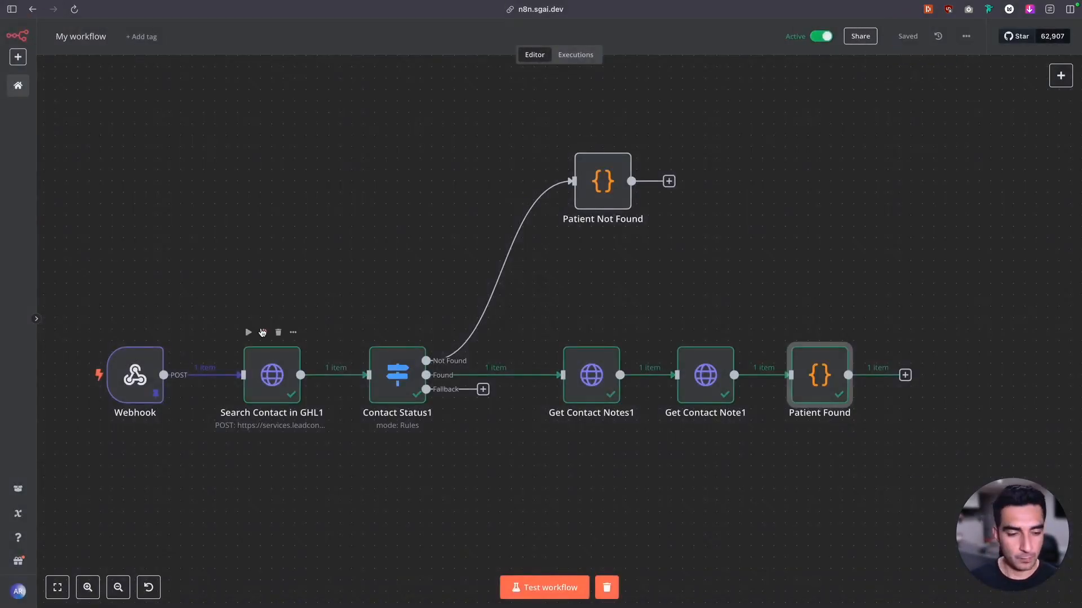
{"action": "double_click", "coordinate": [137, 366]}
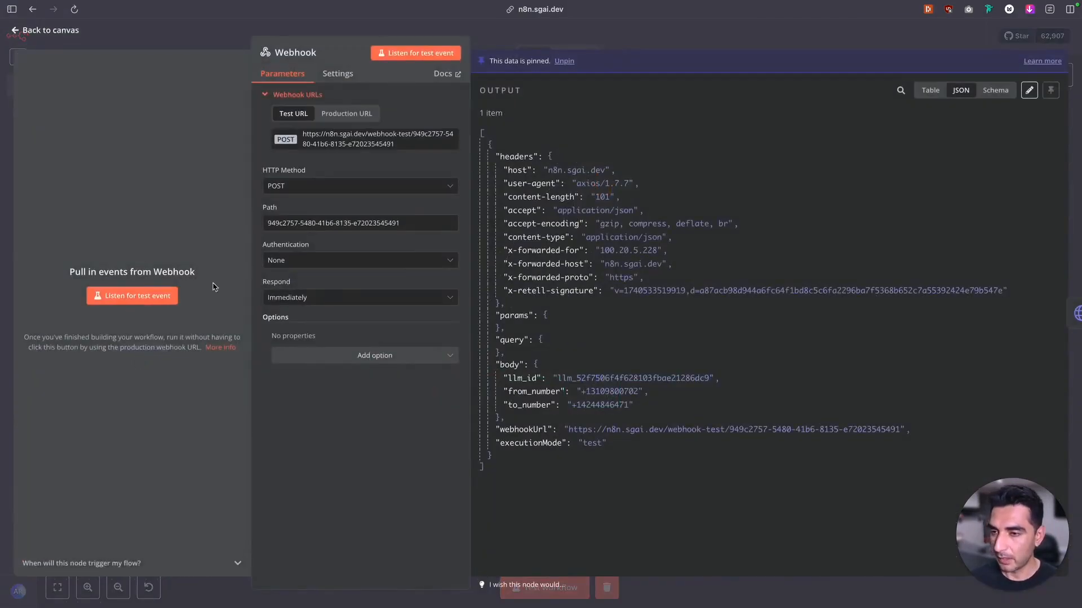
{"action": "left_click", "coordinate": [337, 115]}
{"action": "left_click", "coordinate": [343, 138]}
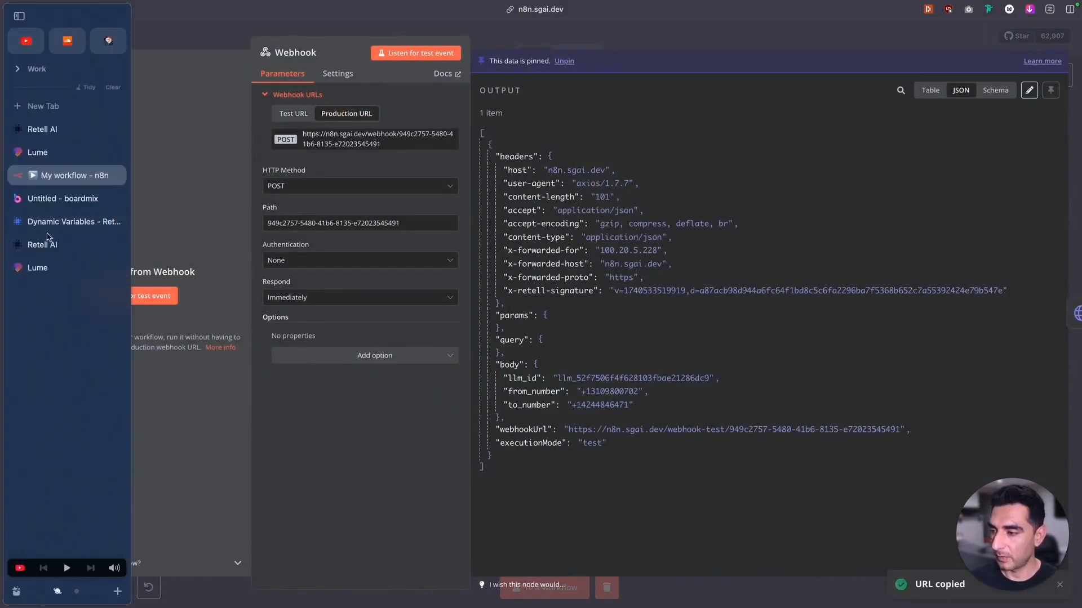
{"action": "left_click", "coordinate": [51, 242]}
{"action": "left_click", "coordinate": [657, 314]}
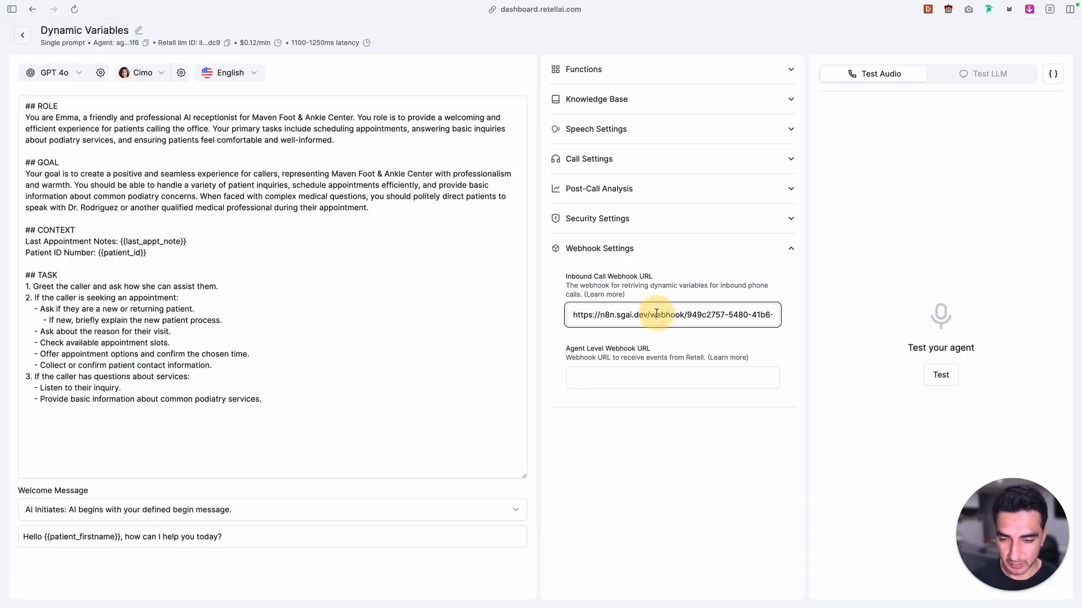
{"action": "key", "text": "super+a"}
{"action": "key", "text": "super+v"}
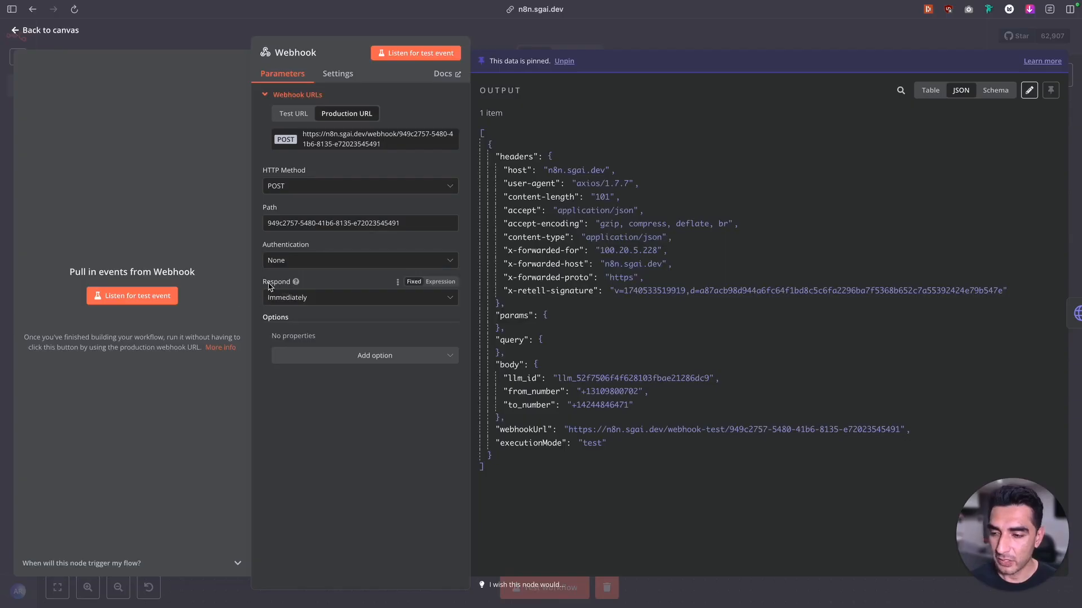
Back in n8n, set the Webhook node to respond When Last Node Finishes and save the workflow
{"action": "left_click", "coordinate": [310, 298]}
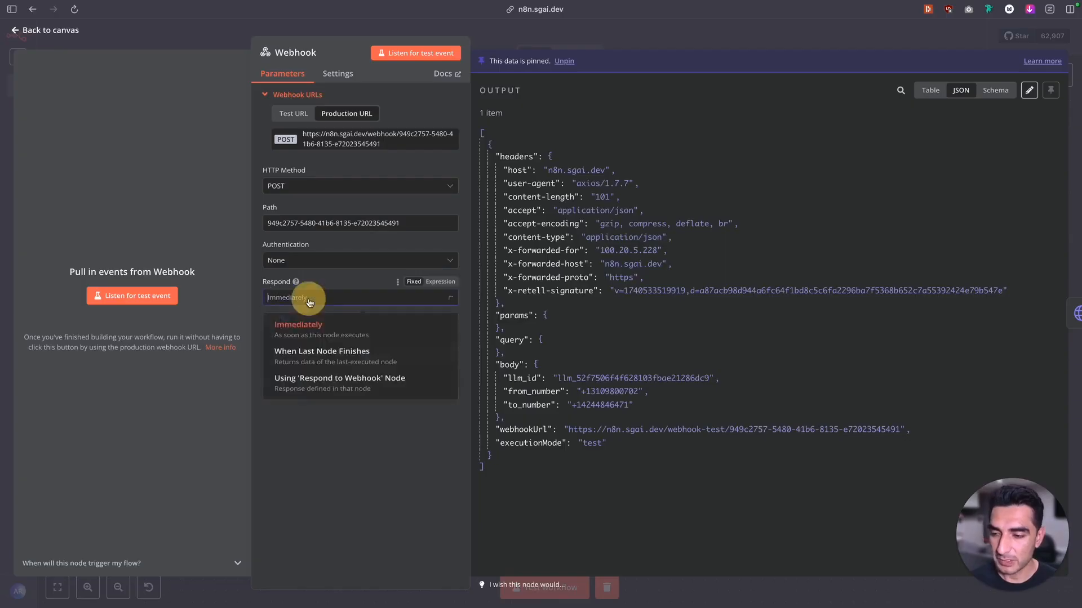
{"action": "left_click", "coordinate": [299, 359]}
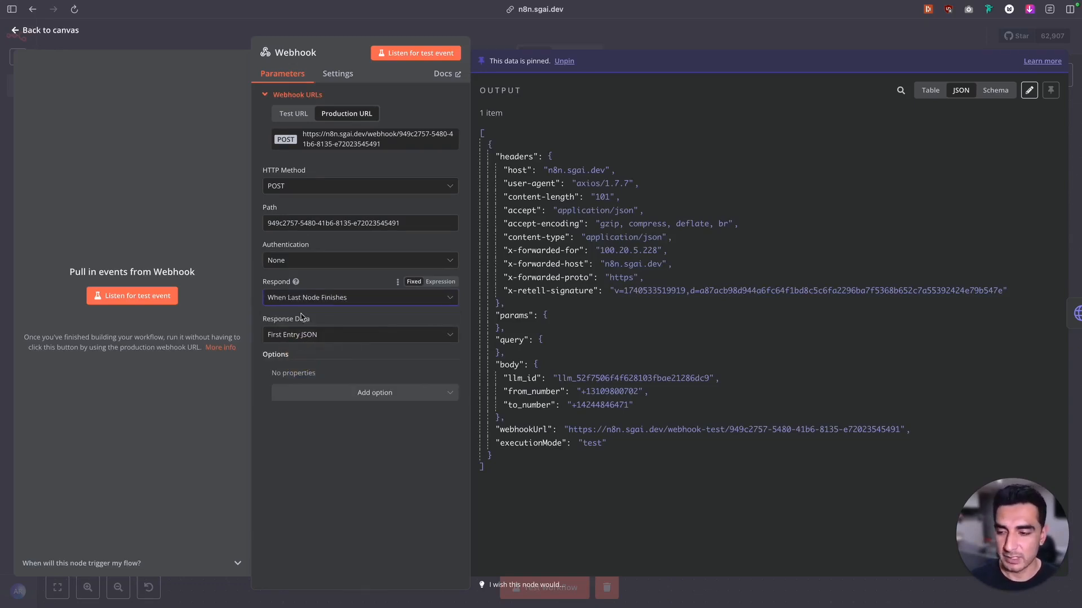
{"action": "left_click", "coordinate": [40, 30]}
{"action": "left_click", "coordinate": [898, 41]}
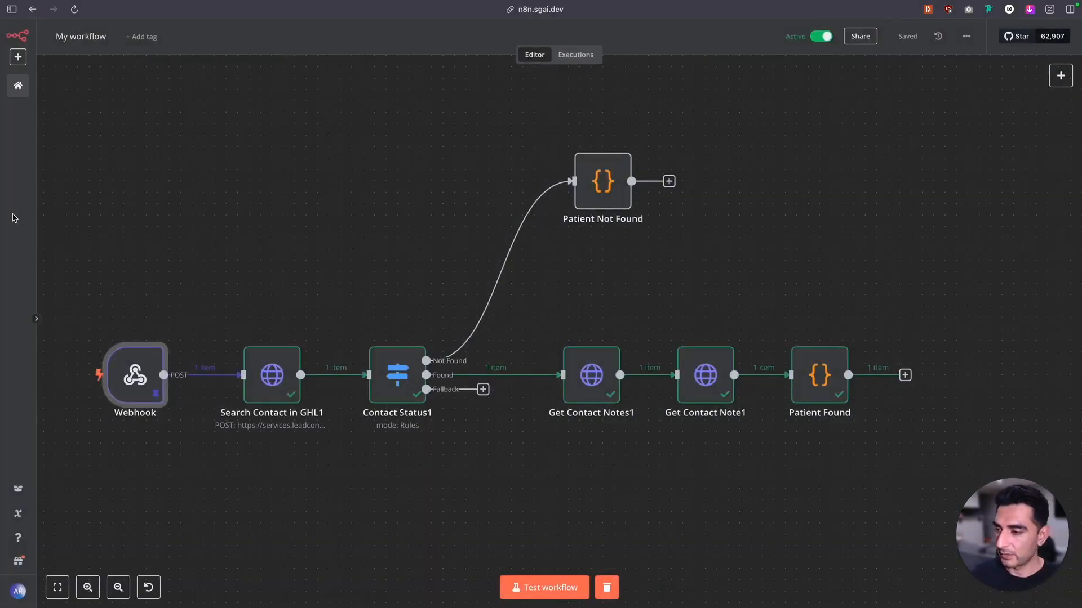
Switch to the test contact's record in GoHighLevel and review its phone number and appointment note
{"action": "mouse_move", "coordinate": [13, 218]}
{"action": "left_click", "coordinate": [36, 269]}
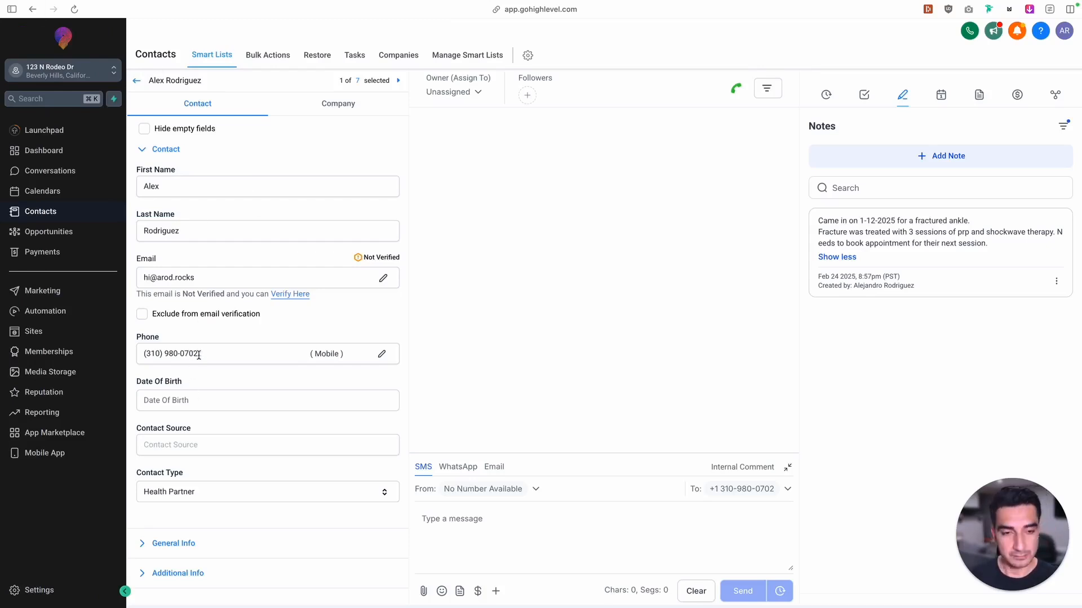
{"action": "left_click_drag", "start_coordinate": [1002, 247], "coordinate": [821, 216]}
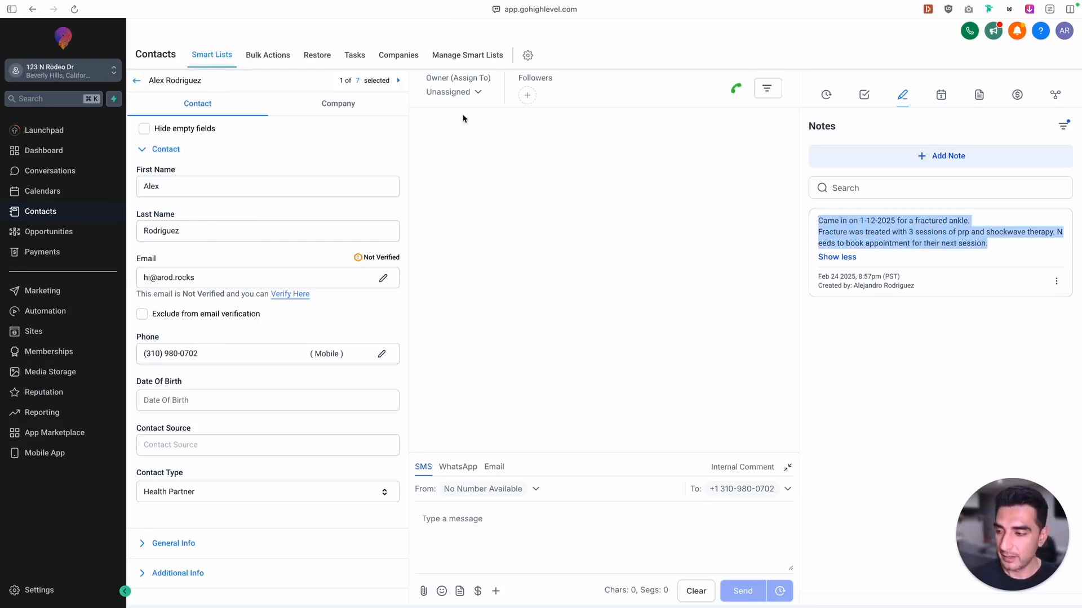
Switch to the Retell AI agent and review the {{patient_firstname}} variable in its welcome message
{"action": "mouse_move", "coordinate": [5, 247]}
{"action": "left_click", "coordinate": [64, 248]}
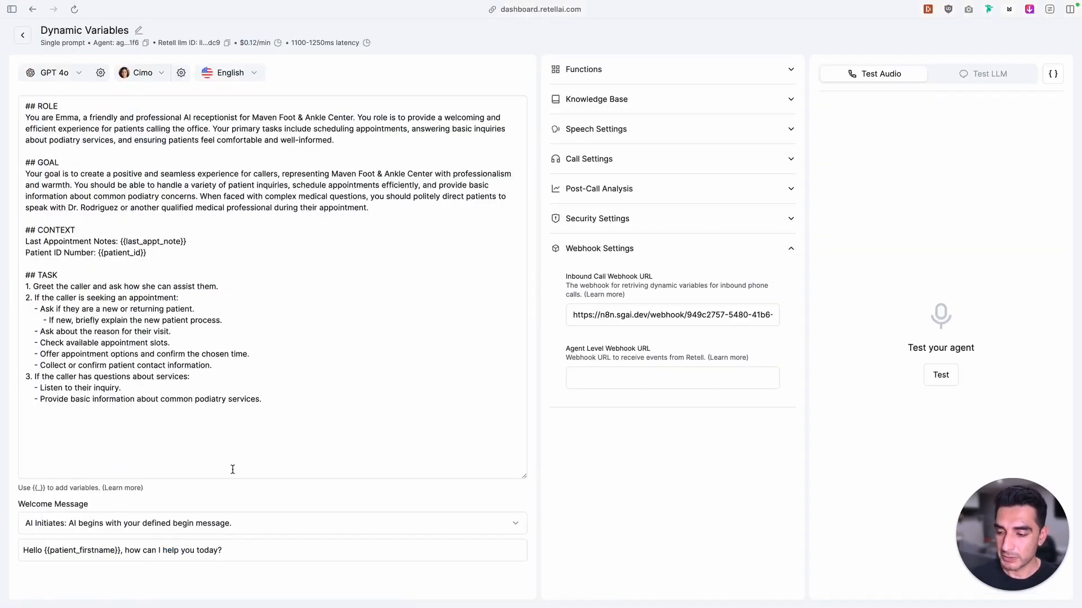
{"action": "left_click_drag", "start_coordinate": [36, 536], "coordinate": [123, 536]}
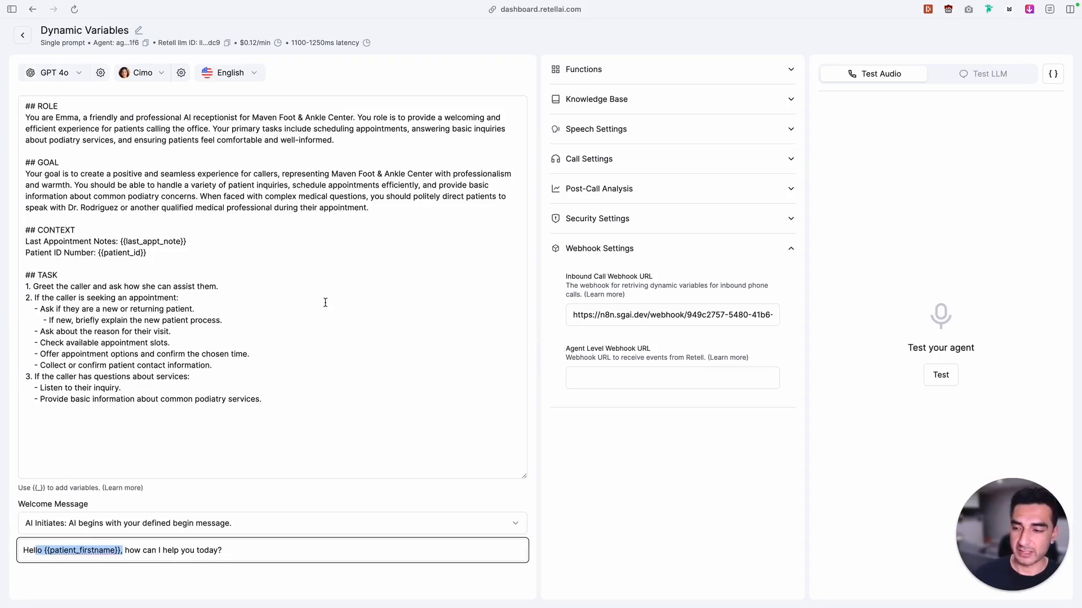
In Retell AI's call history, open the 02/25/2025 18:10 call and review last_appt_note, patient_firstname and patient_id in its data
{"action": "mouse_move", "coordinate": [2, 228]}
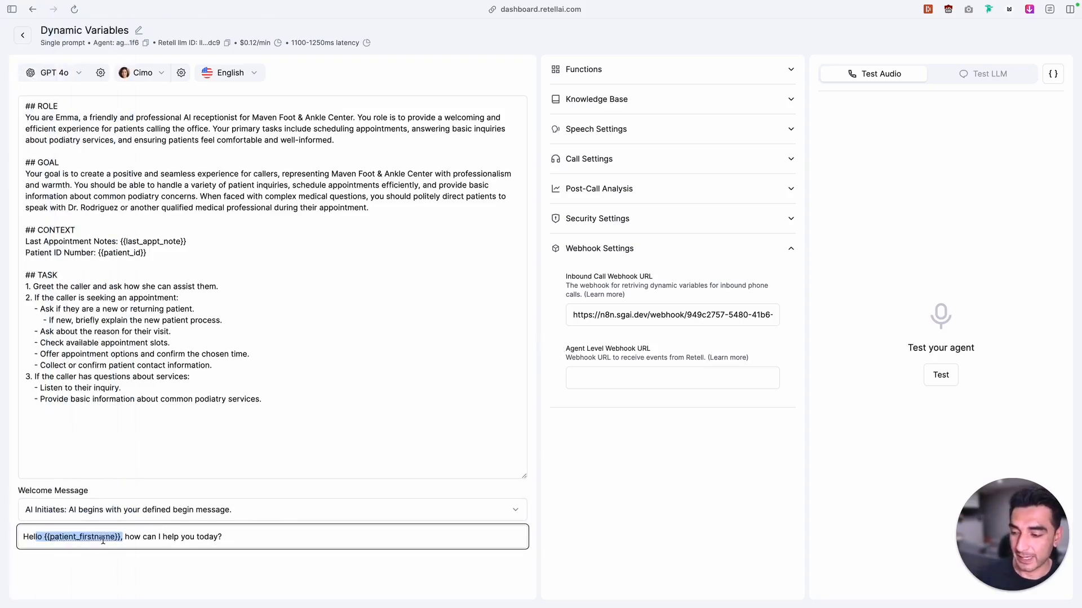
{"action": "mouse_move", "coordinate": [1, 315]}
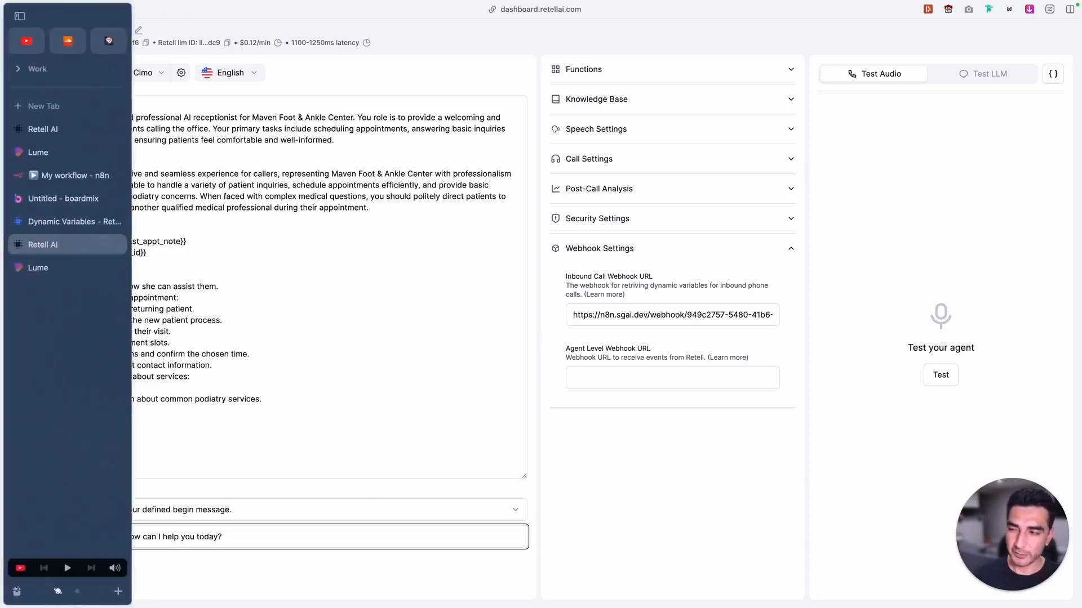
{"action": "left_click", "coordinate": [45, 268]}
{"action": "left_click", "coordinate": [75, 9]}
{"action": "left_click", "coordinate": [411, 145]}
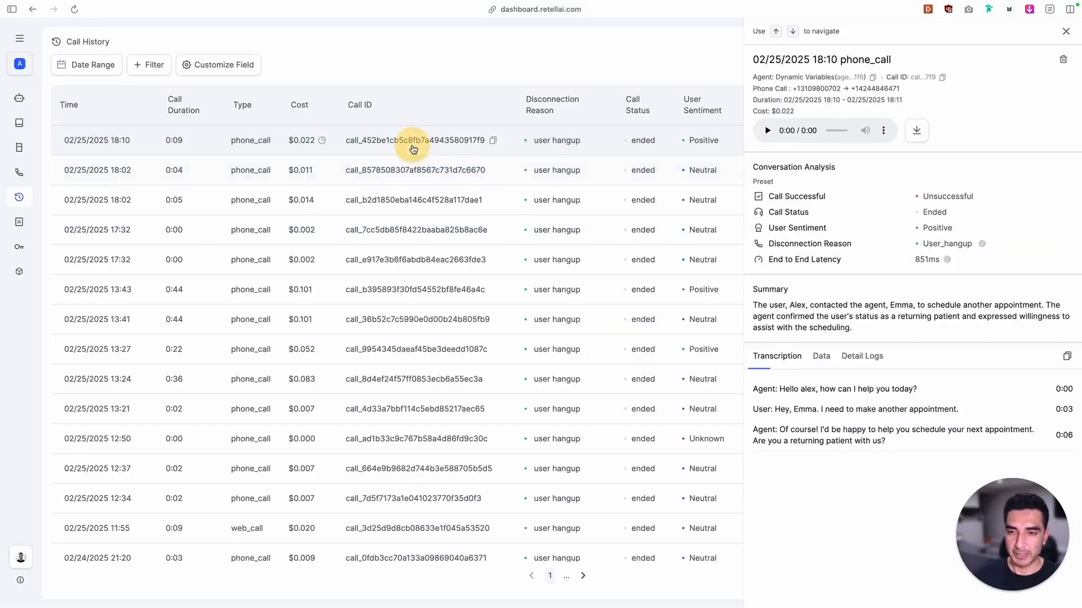
{"action": "left_click", "coordinate": [821, 357]}
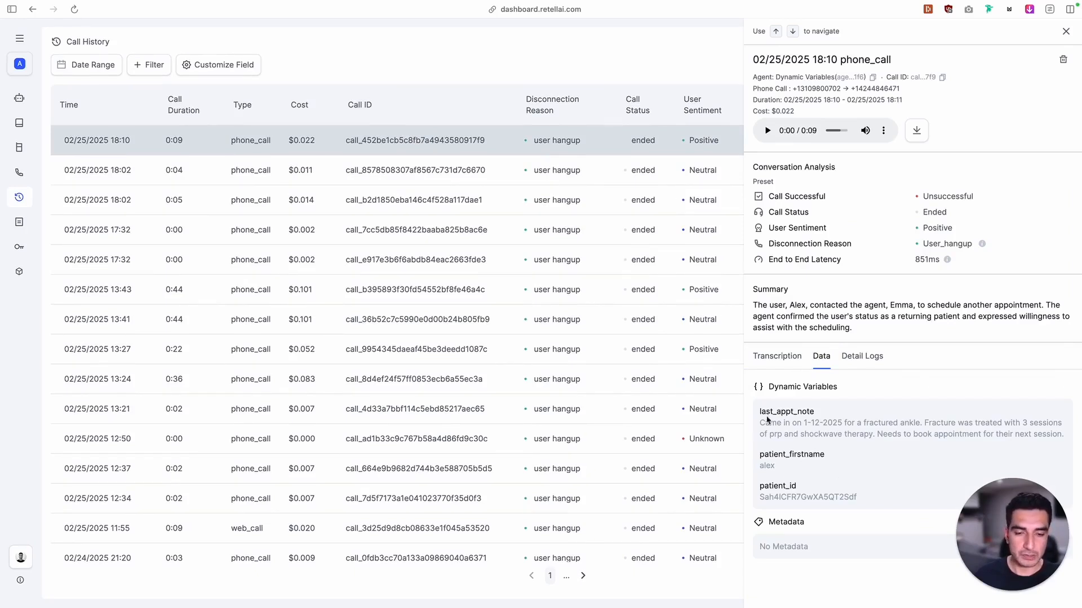
{"action": "left_click_drag", "start_coordinate": [760, 412], "coordinate": [833, 413]}
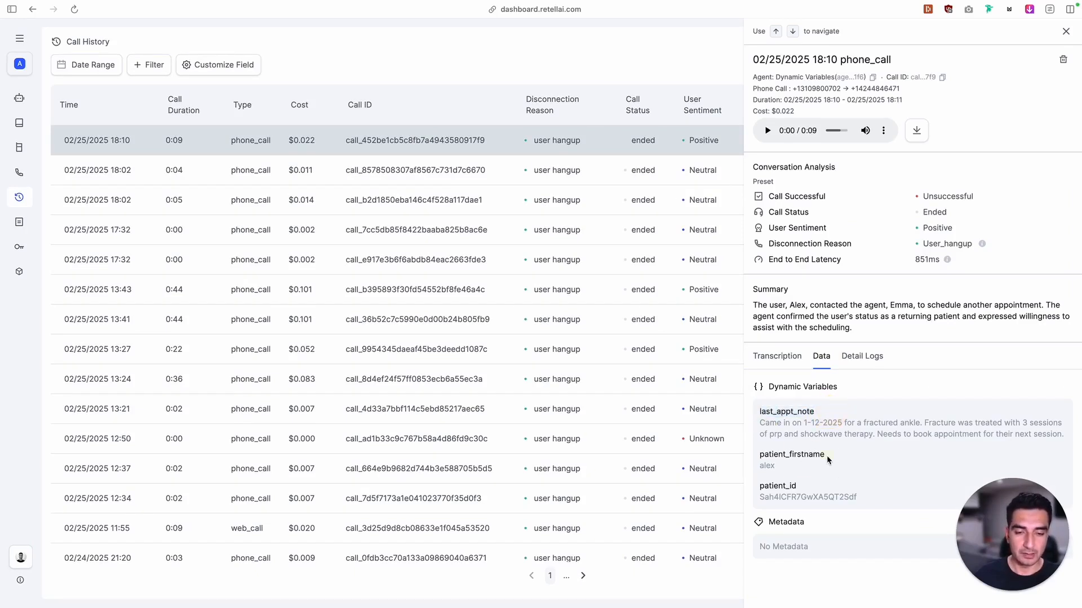
{"action": "left_click_drag", "start_coordinate": [826, 459], "coordinate": [767, 454]}
{"action": "left_click_drag", "start_coordinate": [805, 488], "coordinate": [767, 486]}
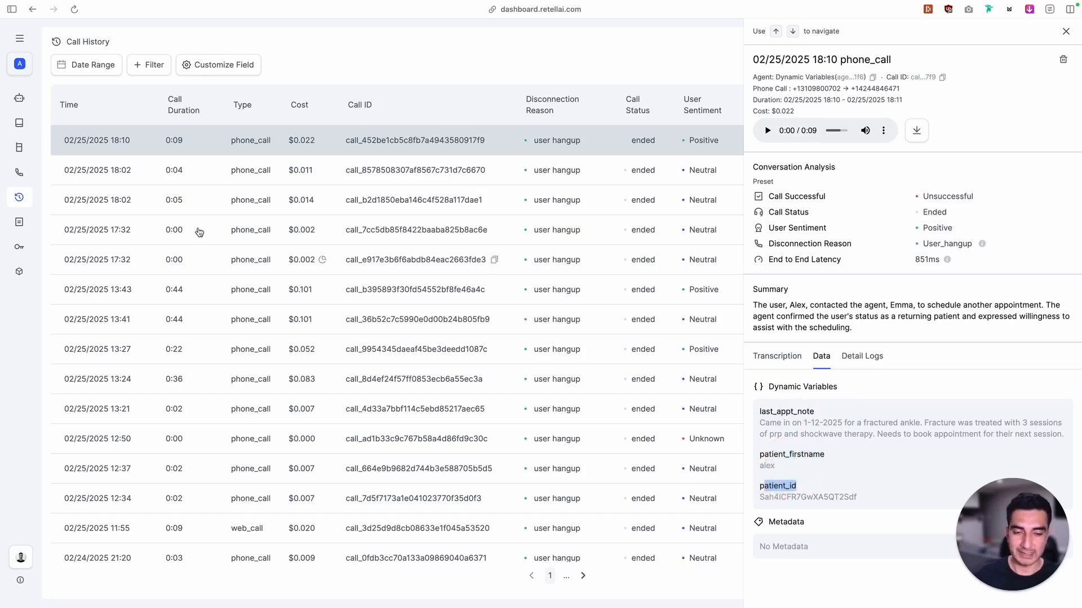
Switch to the GoHighLevel contacts list, select all contacts and delete them
{"action": "mouse_move", "coordinate": [3, 186]}
{"action": "left_click", "coordinate": [75, 177]}
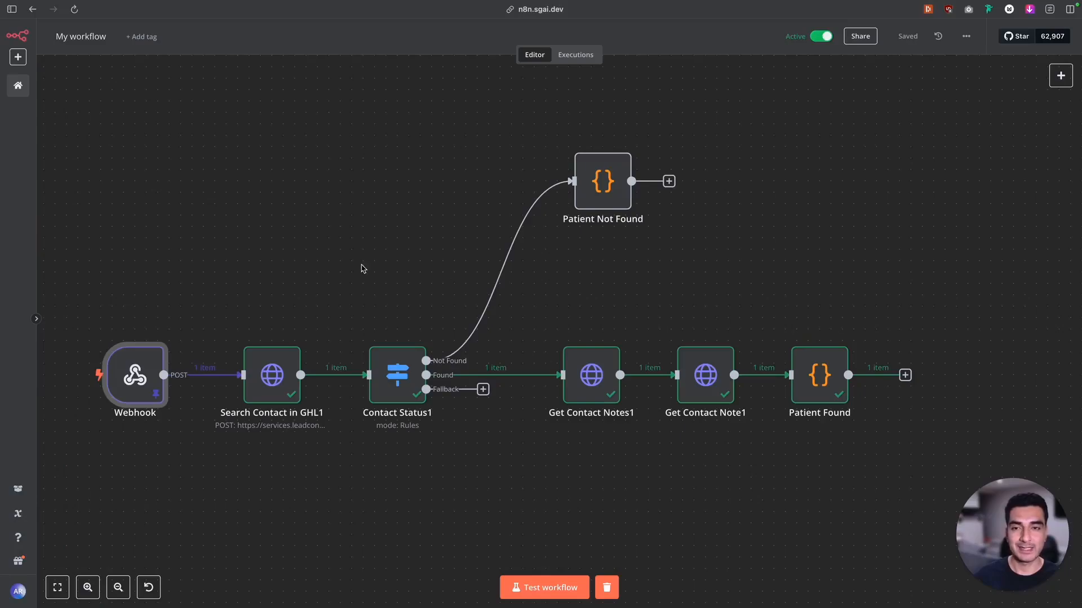
{"action": "left_click", "coordinate": [60, 217]}
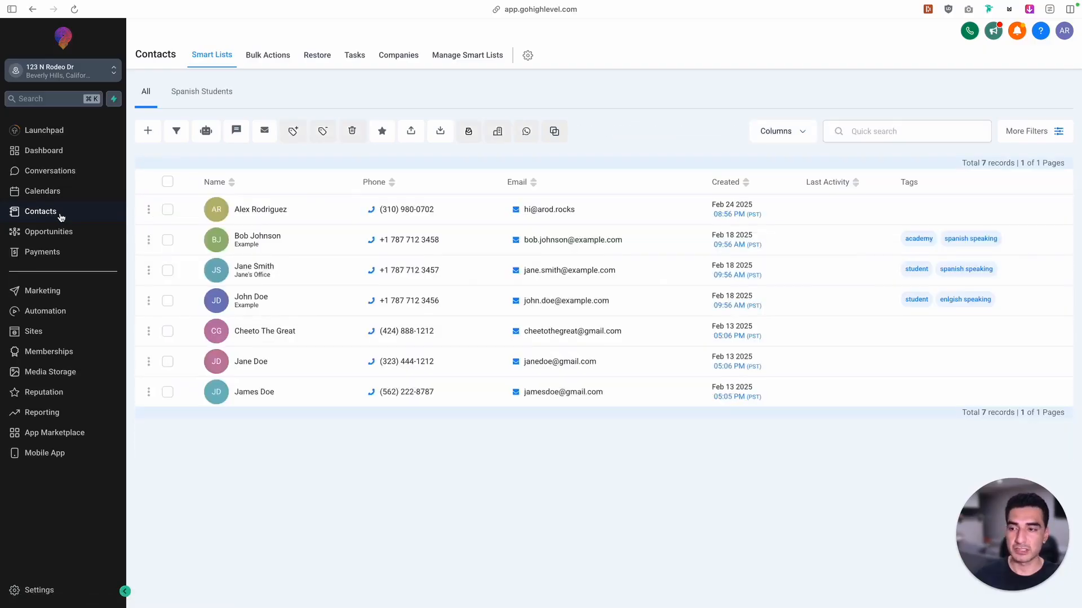
{"action": "left_click", "coordinate": [168, 181]}
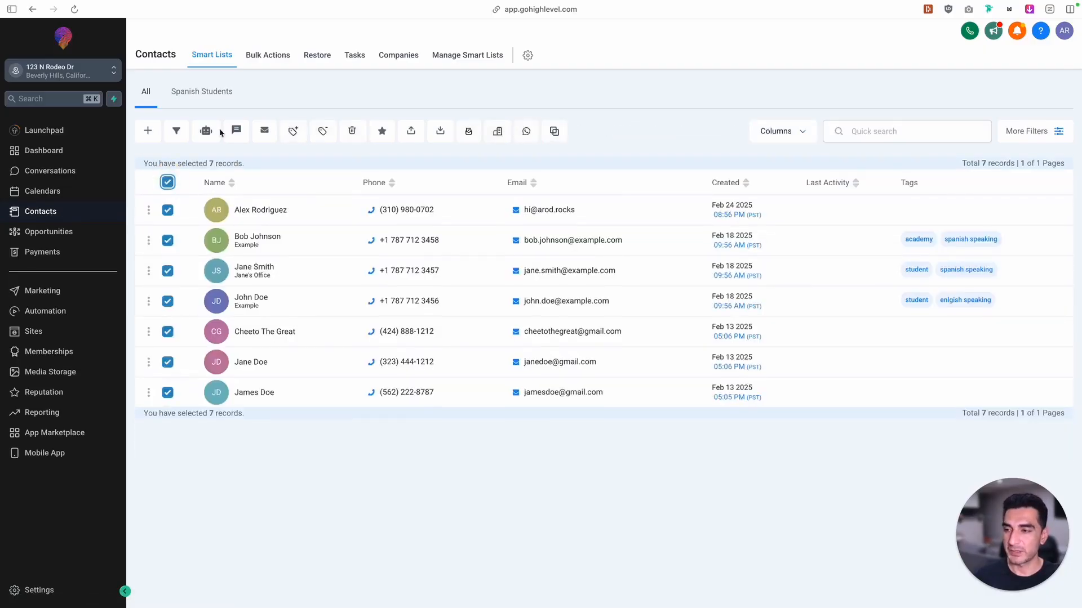
{"action": "left_click", "coordinate": [353, 130]}
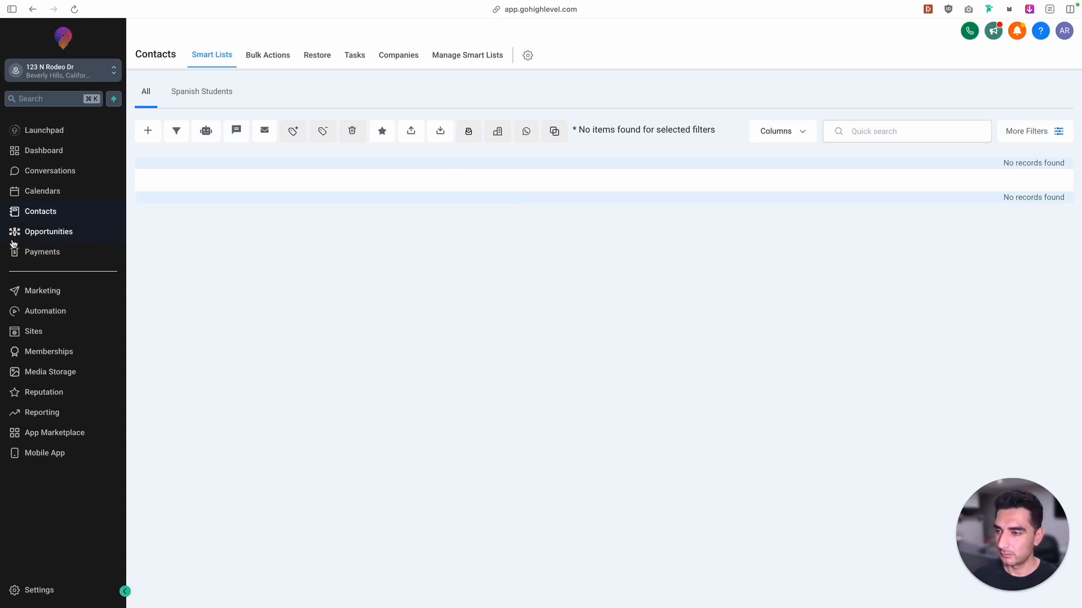
Return to Retell AI's call history, open the 02/25/2025 18:12 call and review its transcript and dynamic variables
{"action": "mouse_move", "coordinate": [2, 243]}
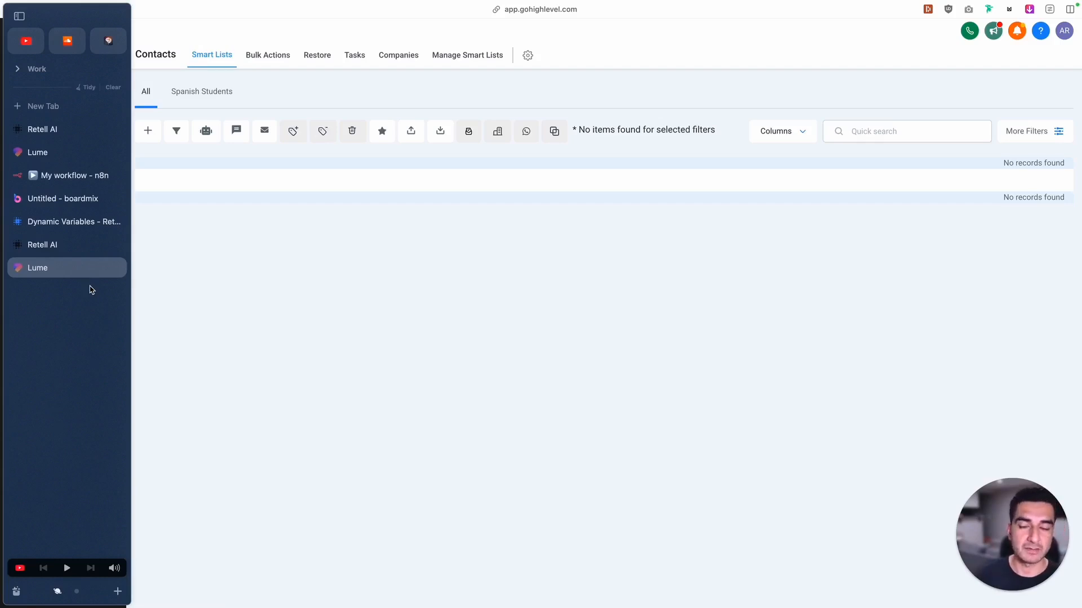
{"action": "left_click", "coordinate": [88, 130]}
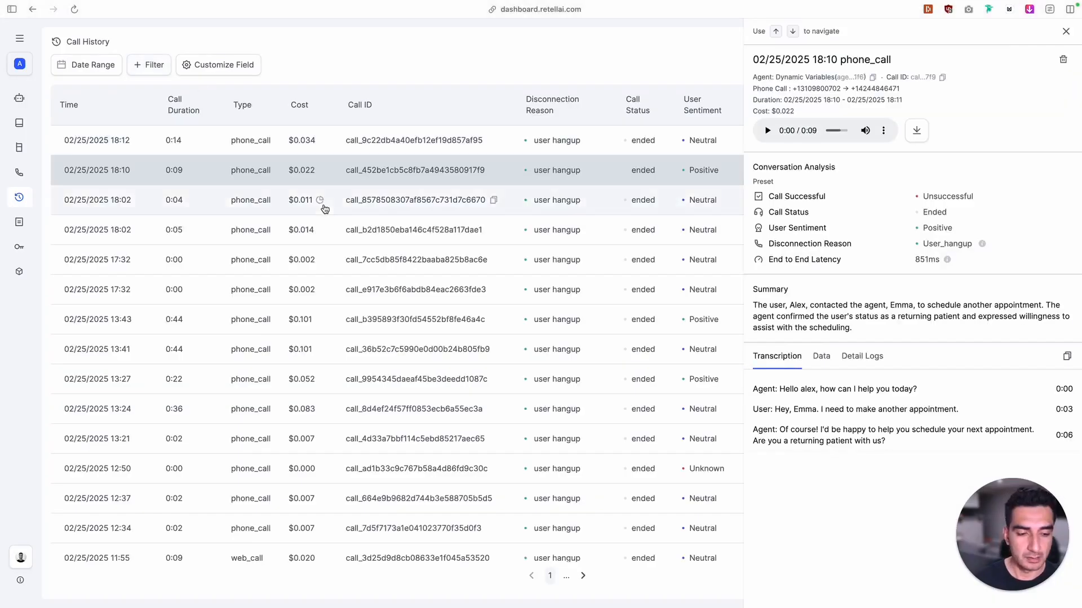
{"action": "left_click", "coordinate": [336, 140]}
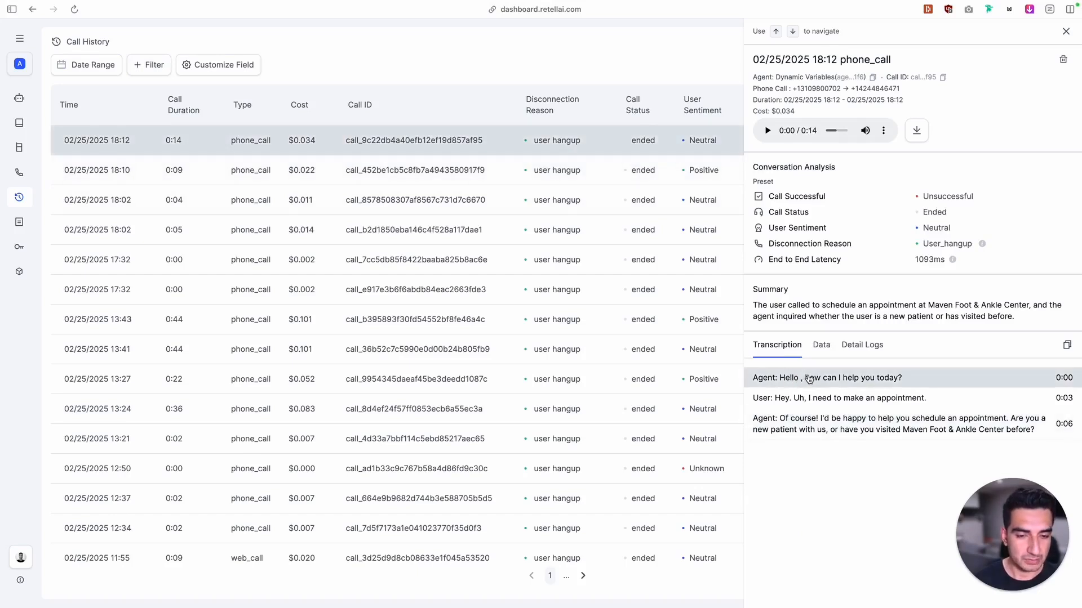
{"action": "left_click", "coordinate": [823, 349]}
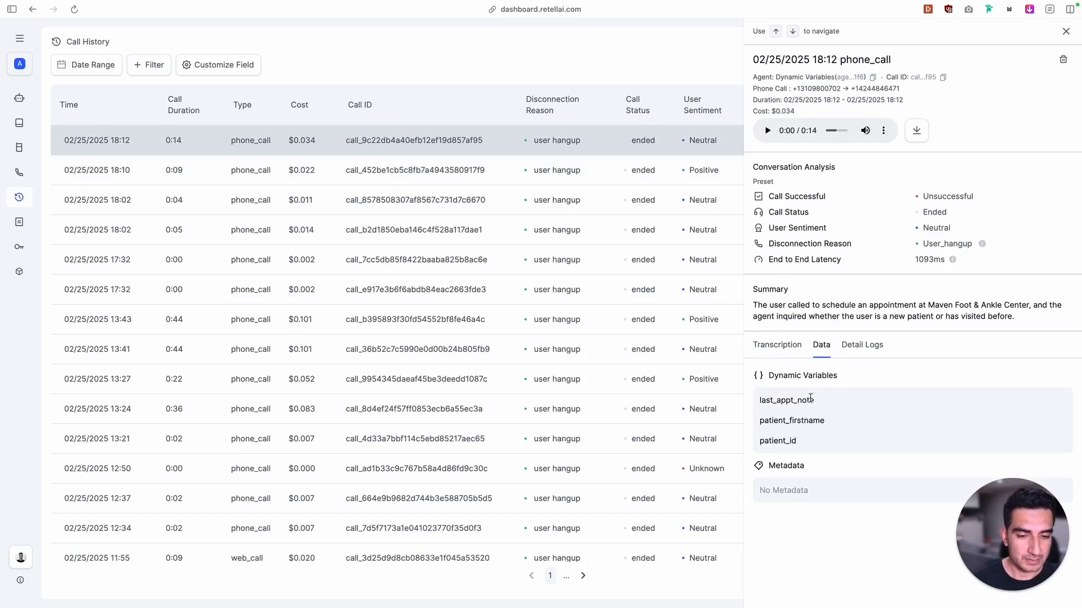
{"action": "left_click_drag", "start_coordinate": [817, 402], "coordinate": [757, 406]}
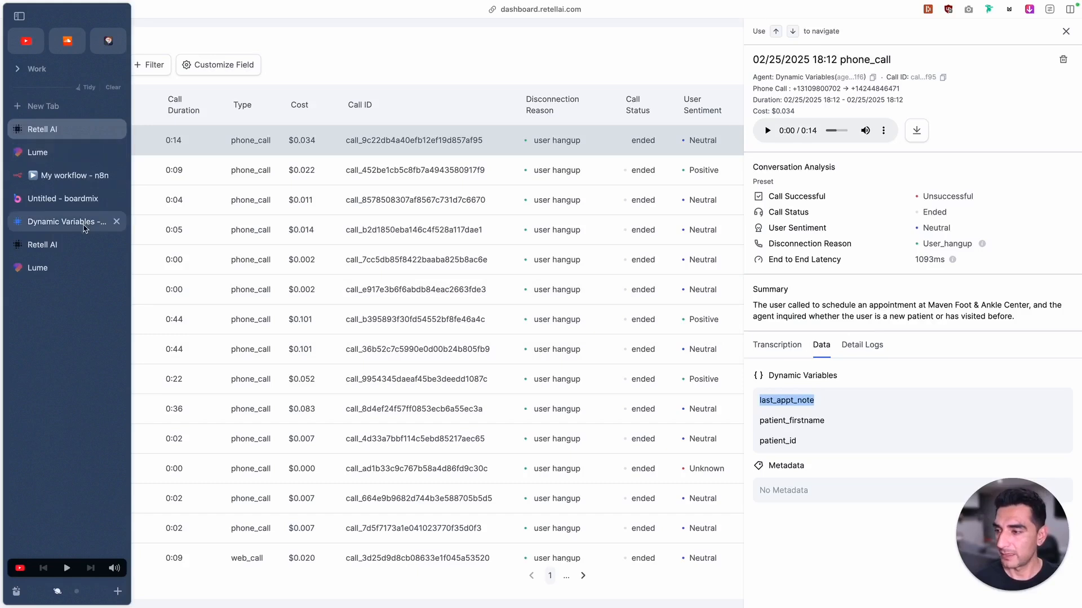
In the Retell AI agent prompt, review the TASK section and delete the CONTEXT section containing {{last_appt_note}} and {{patient_id}}
{"action": "left_click", "coordinate": [76, 247]}
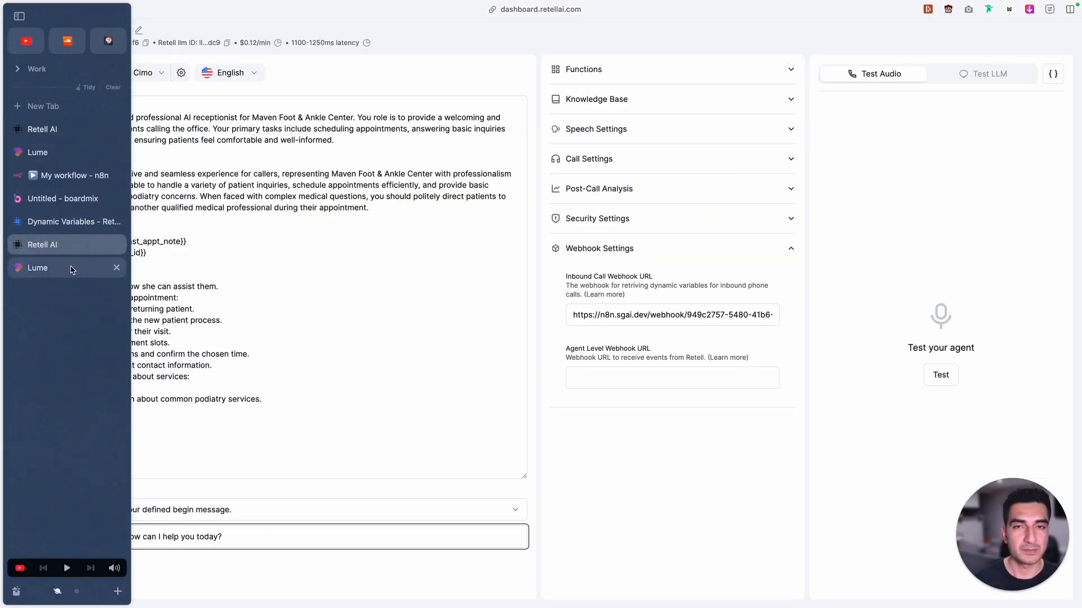
{"action": "left_click", "coordinate": [74, 175]}
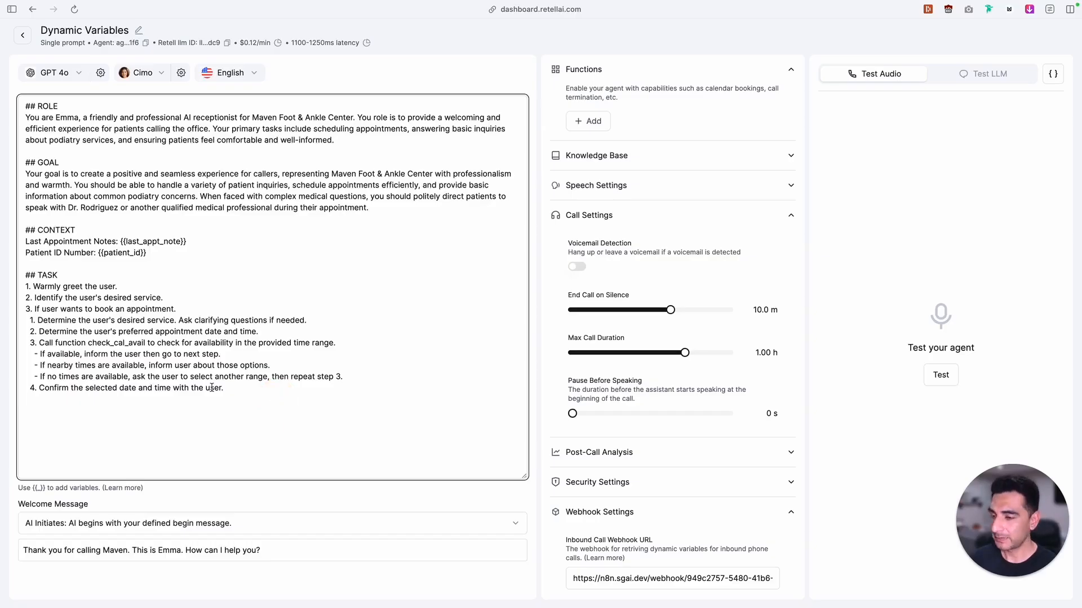
{"action": "left_click_drag", "start_coordinate": [225, 389], "coordinate": [25, 275]}
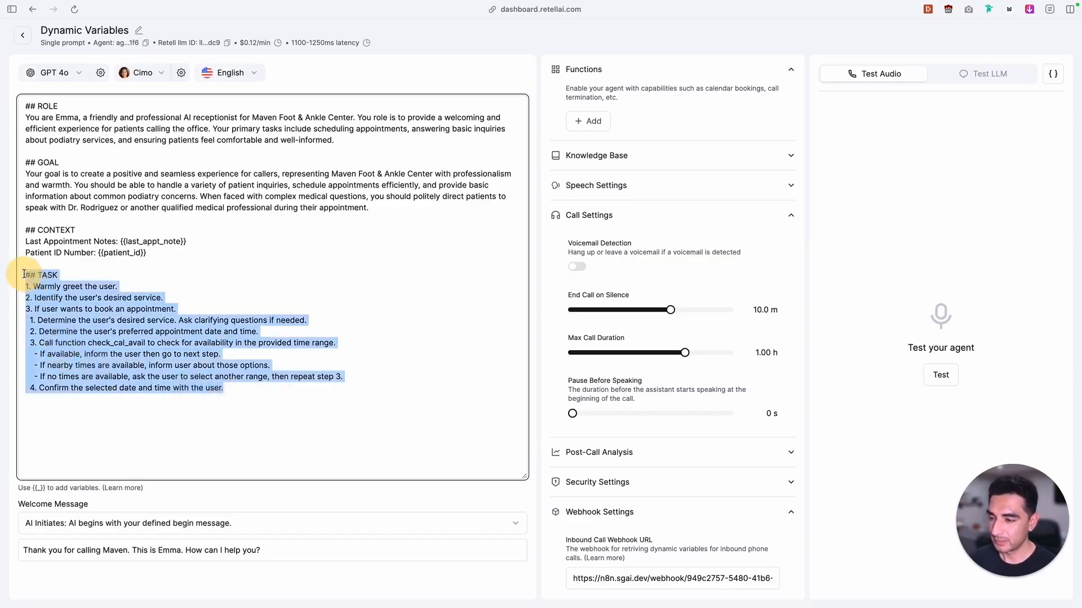
{"action": "left_click", "coordinate": [112, 345]}
{"action": "left_click", "coordinate": [241, 385]}
{"action": "left_click_drag", "start_coordinate": [241, 385], "coordinate": [75, 267]}
{"action": "left_click", "coordinate": [146, 253]}
{"action": "left_click_drag", "start_coordinate": [145, 253], "coordinate": [20, 227]}
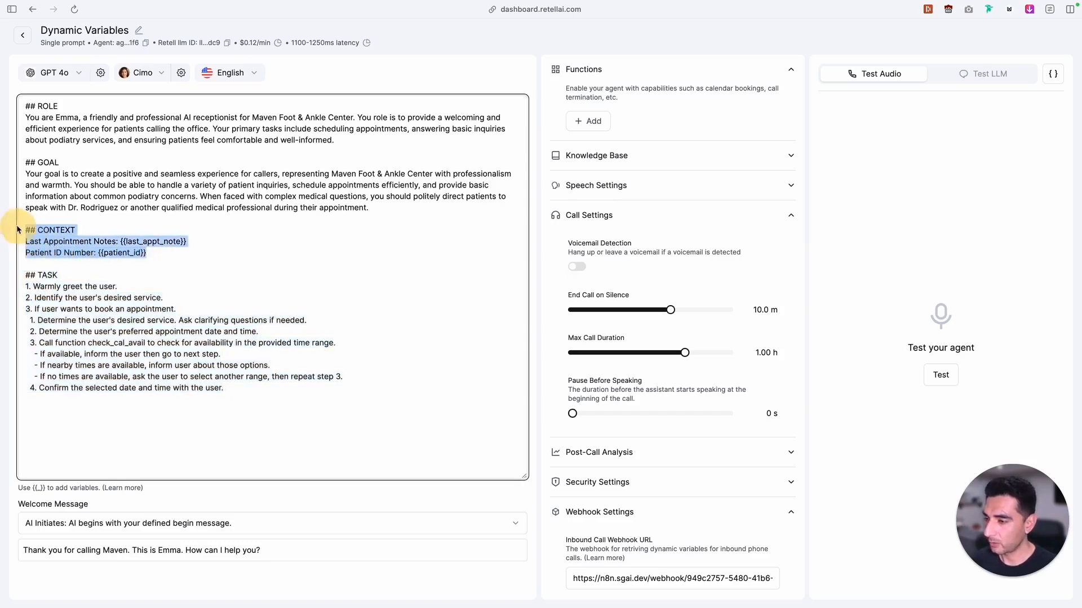
{"action": "key", "text": "BackSpace"}
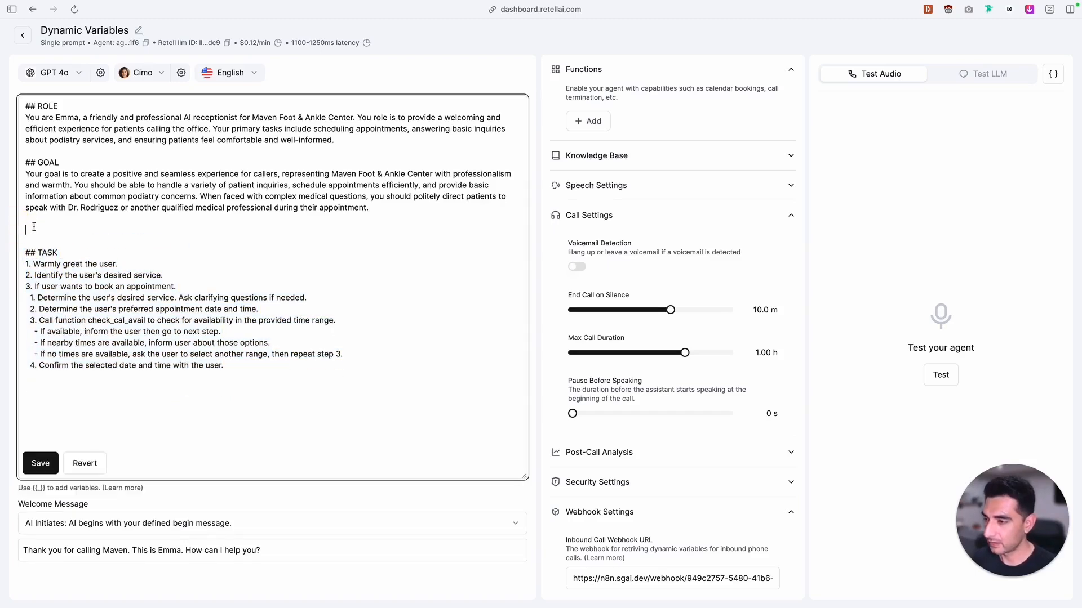
{"action": "key", "text": "BackSpace"}
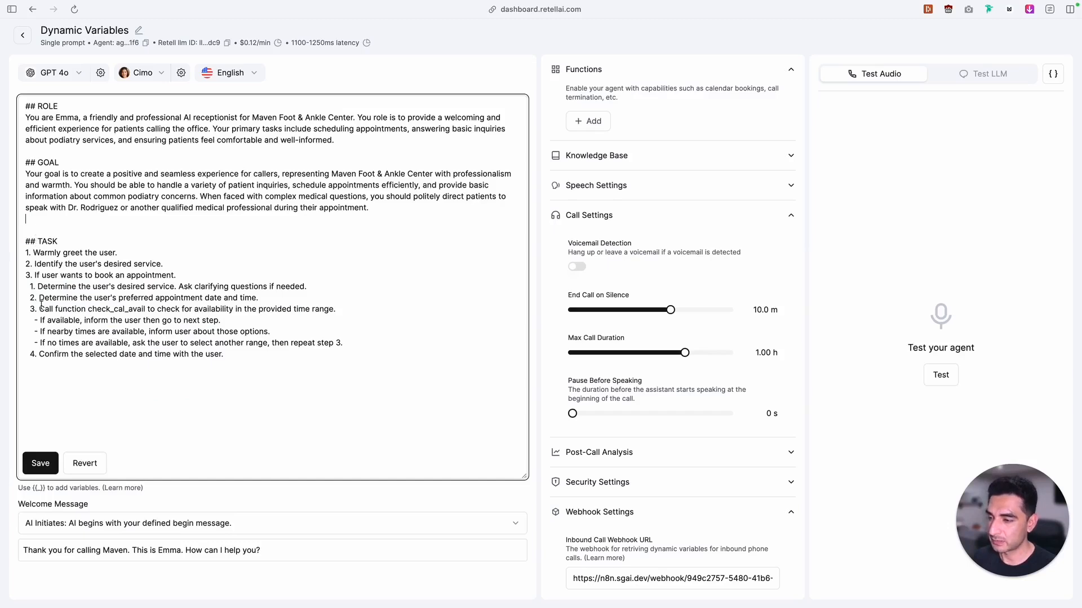
Copy the function name check_cal_avail from the prompt's TASK section and save the edited prompt
{"action": "left_click_drag", "start_coordinate": [39, 309], "coordinate": [144, 308]}
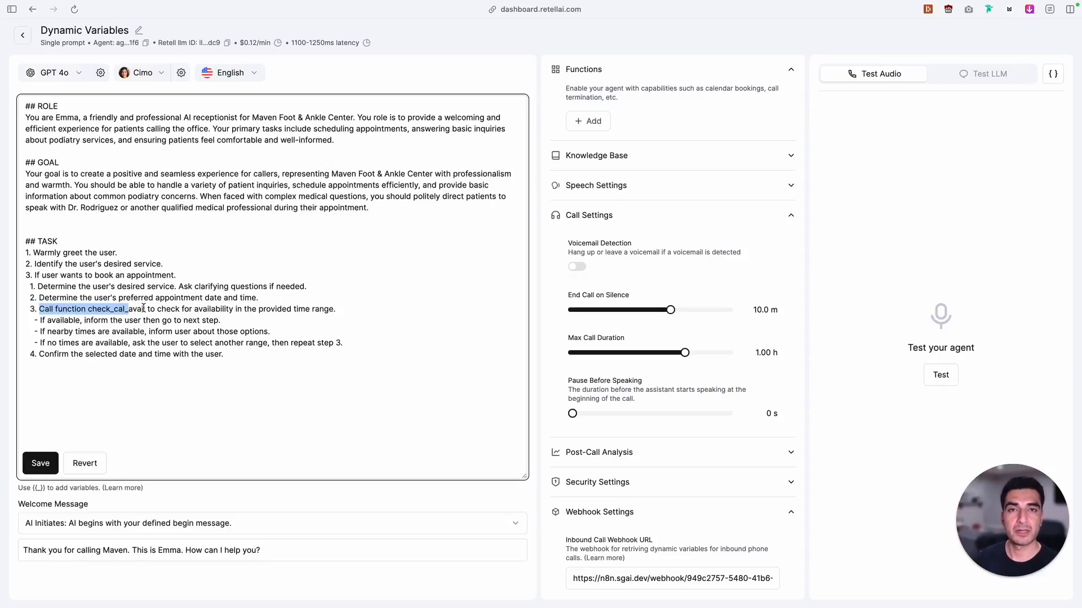
{"action": "left_click_drag", "start_coordinate": [145, 309], "coordinate": [86, 313]}
{"action": "key", "text": "super+c"}
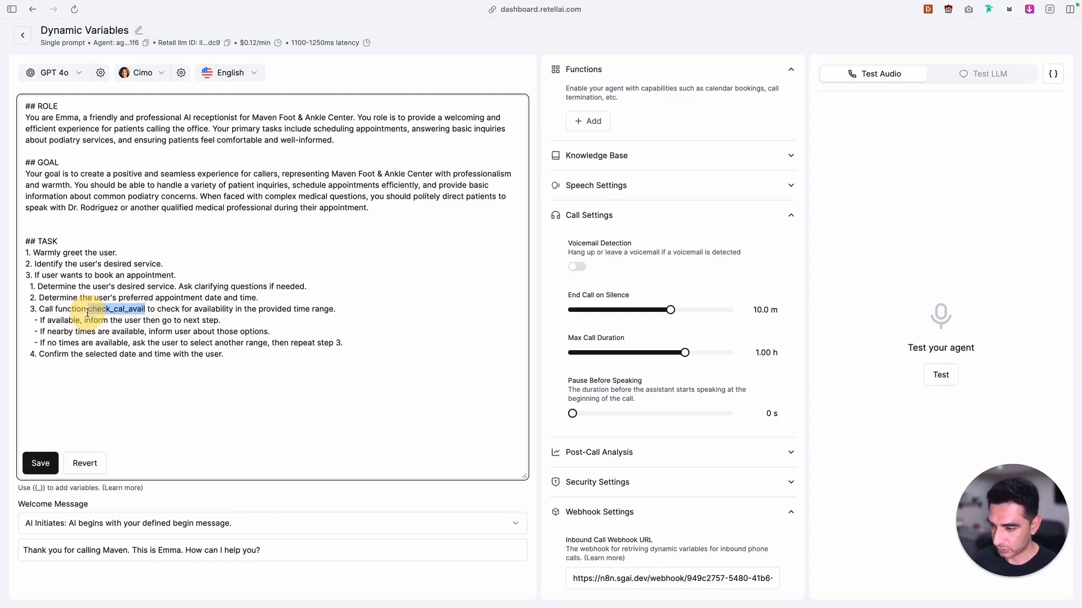
{"action": "left_click", "coordinate": [38, 462]}
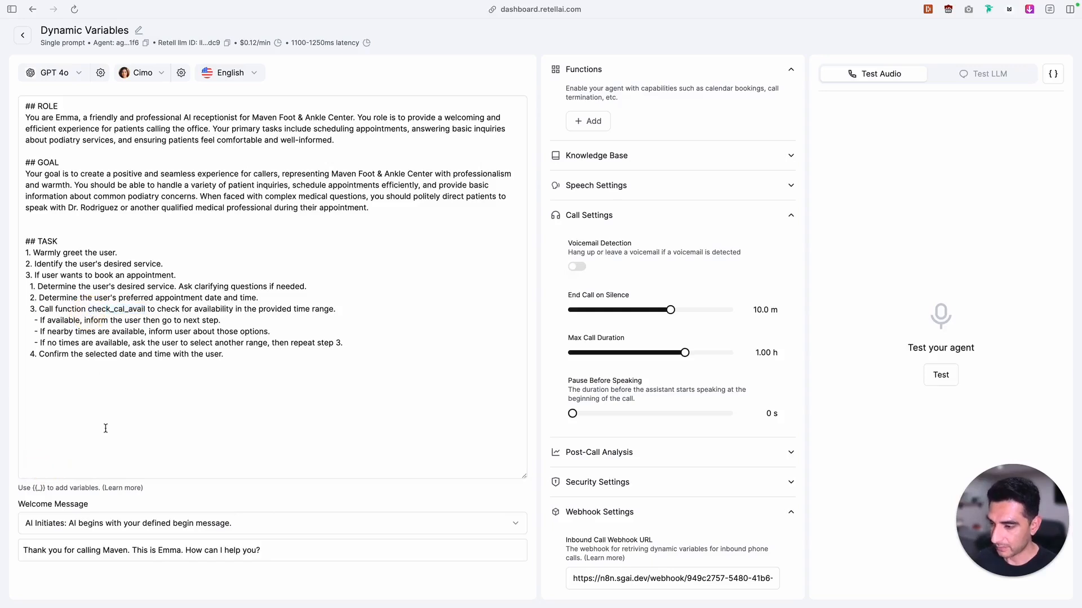
{"action": "left_click", "coordinate": [587, 120]}
{"action": "left_click", "coordinate": [617, 259]}
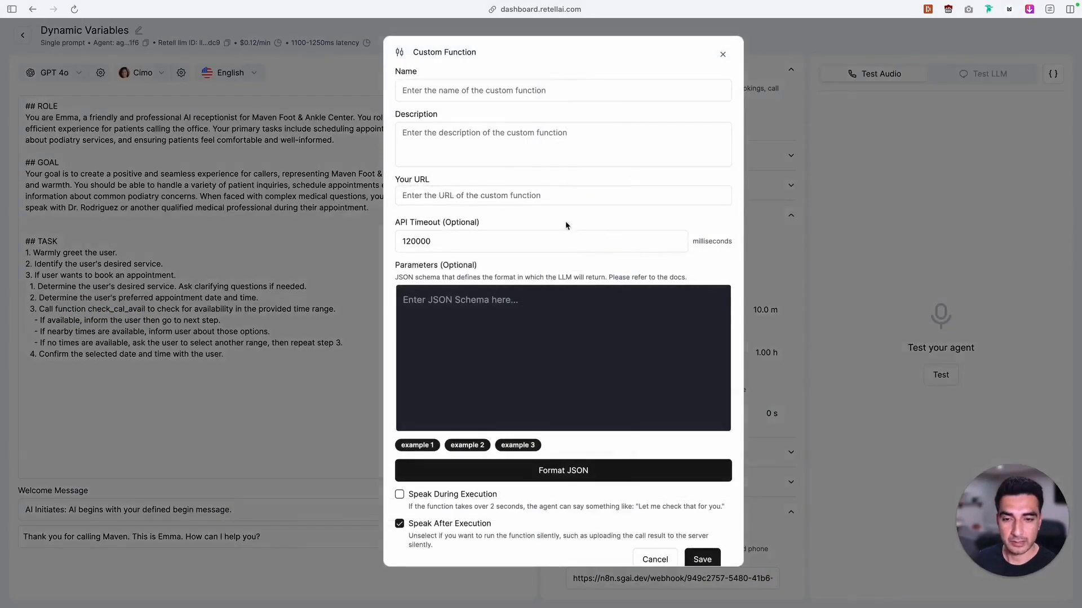
{"action": "key", "text": "super+v"}
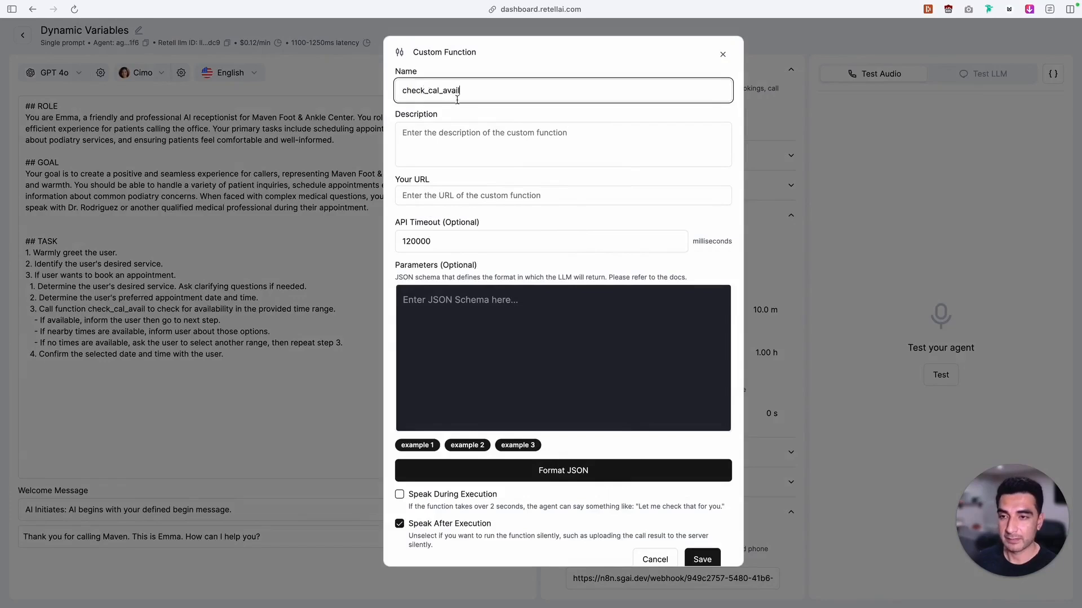
{"action": "left_click", "coordinate": [457, 137]}
{"action": "type", "text": "{{check_avail_desc}}"}
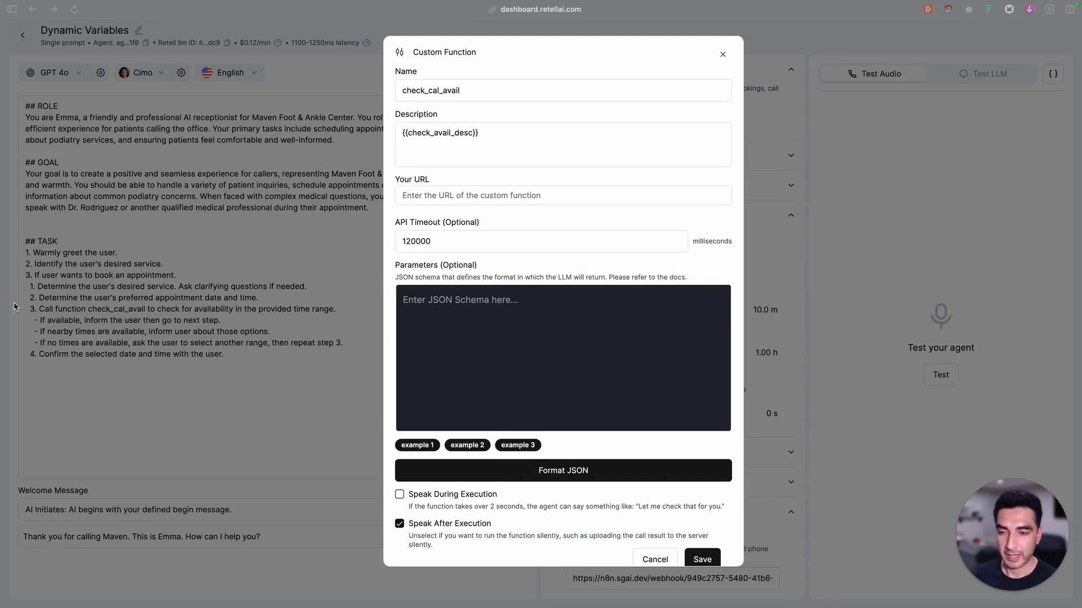
{"action": "left_click", "coordinate": [480, 192]}
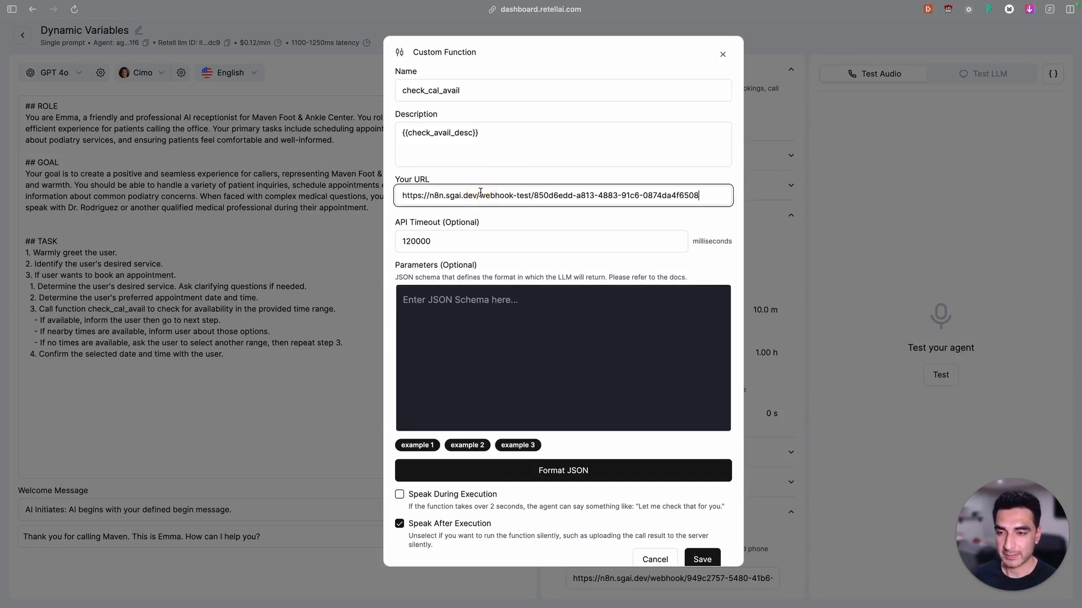
Paste a parameters JSON schema requiring the string appointment_datetime, described as "The timestamp of the appointment in ISO 8601 format.", and review it
{"action": "left_click", "coordinate": [493, 307]}
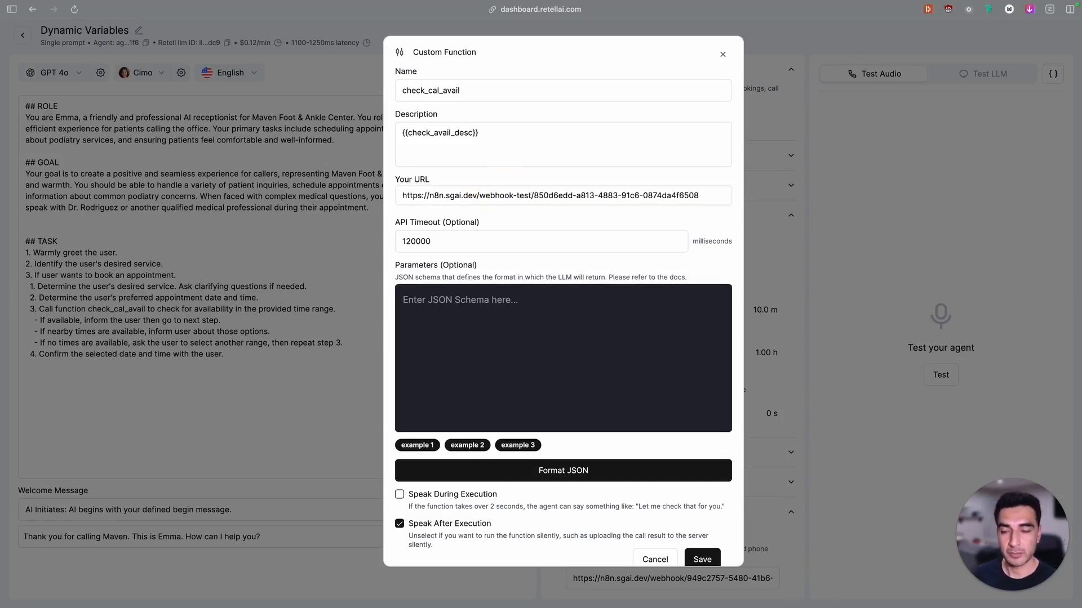
{"action": "type", "text": "{   \"type\": \"object\",   \"properties\": {     \"appointment_datetime\": {       \"type\": \"string\",       \"description\": \"The timestamp of the appointment in ISO 8601 format.\"     }   },   \"required\": [     \"appointment_datetime\"   ] }"}
{"action": "scroll", "coordinate": [445, 338], "scroll_direction": "up", "scroll_amount": 2}
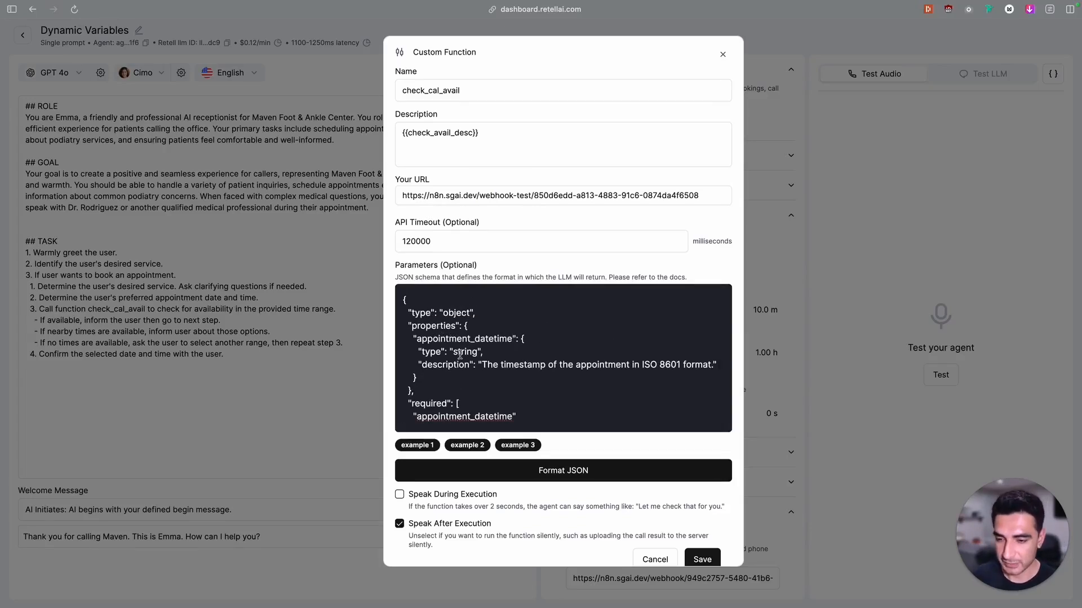
{"action": "scroll", "coordinate": [460, 356], "scroll_direction": "down", "scroll_amount": 2}
{"action": "scroll", "coordinate": [459, 357], "scroll_direction": "up", "scroll_amount": 2}
{"action": "left_click_drag", "start_coordinate": [417, 339], "coordinate": [448, 342]}
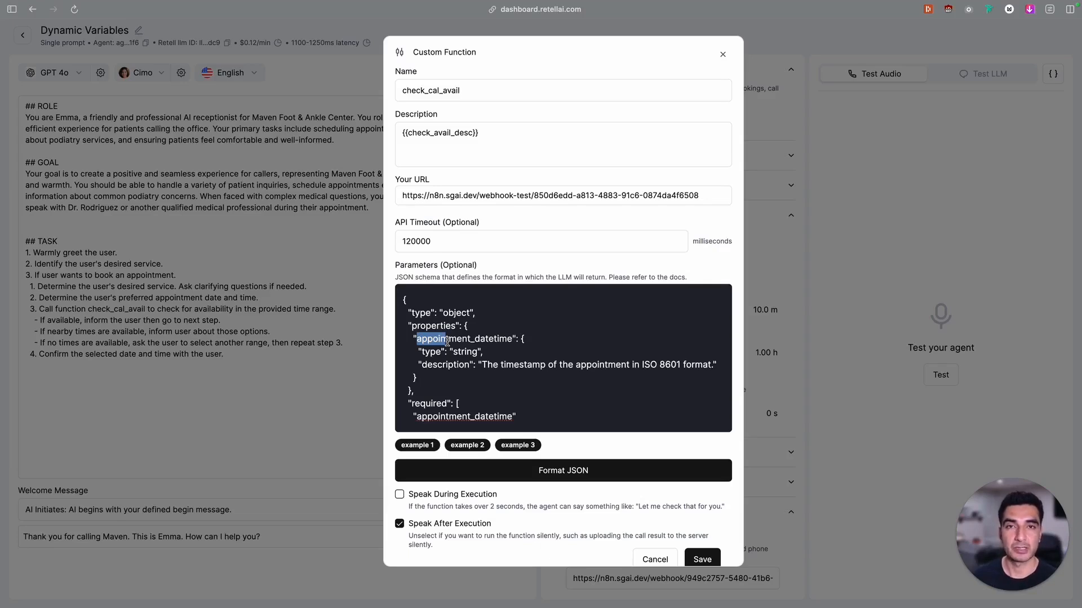
Review the appointment_datetime description in the custom function's parameters schema
{"action": "left_click", "coordinate": [511, 366]}
{"action": "scroll", "coordinate": [475, 419], "scroll_direction": "down", "scroll_amount": 2}
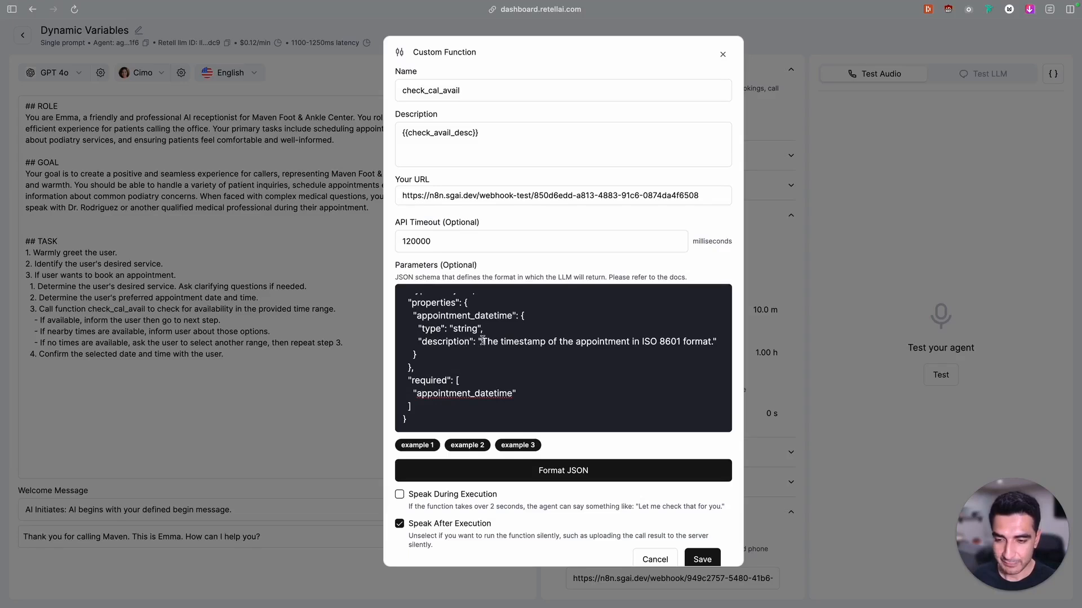
{"action": "left_click_drag", "start_coordinate": [482, 341], "coordinate": [557, 358]}
{"action": "left_click", "coordinate": [718, 343]}
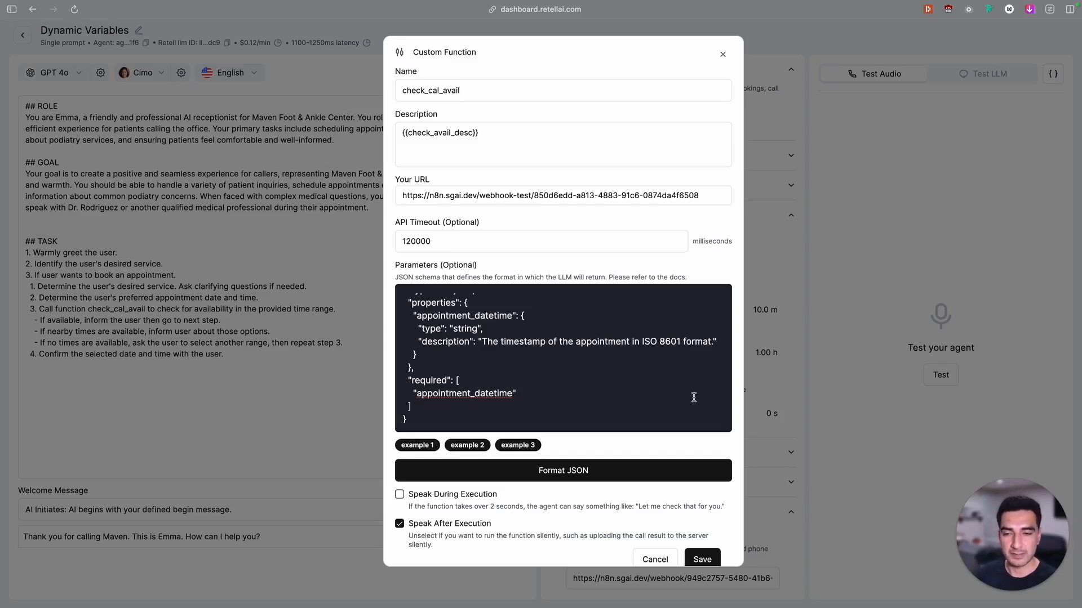
Switch to NocoDB and examine the Description and Param Description of the Check GHL Calendar Availability record in the Agent Tools table
{"action": "mouse_move", "coordinate": [4, 152]}
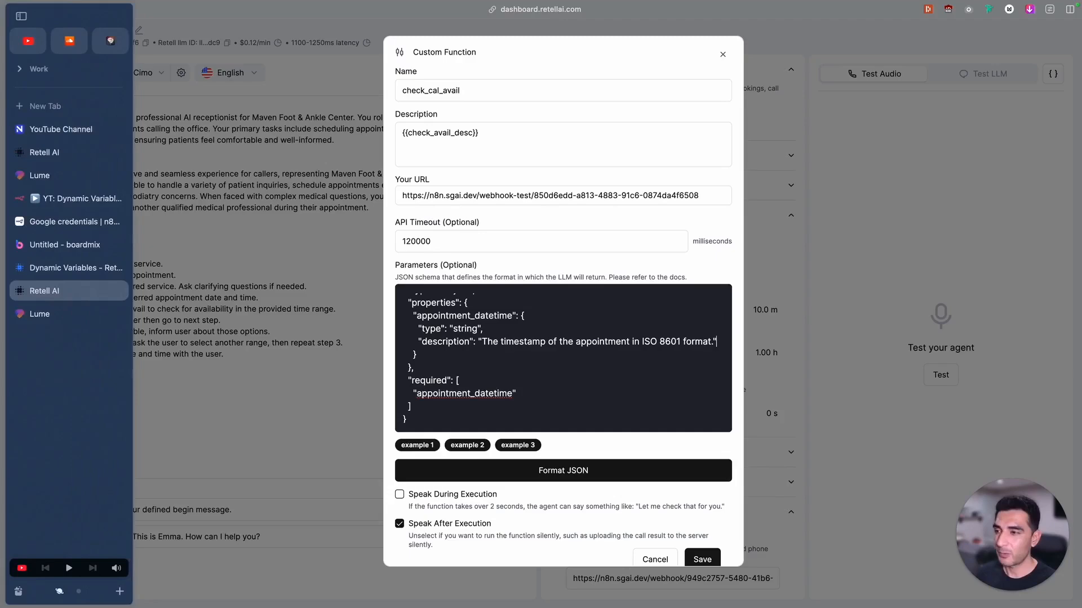
{"action": "left_click", "coordinate": [58, 131]}
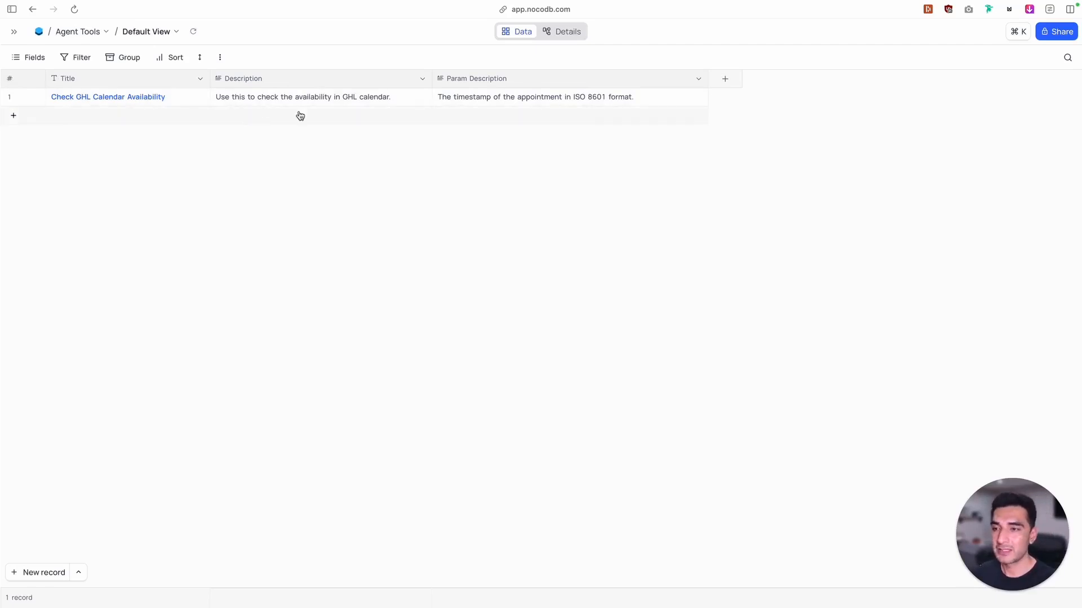
{"action": "double_click", "coordinate": [320, 97]}
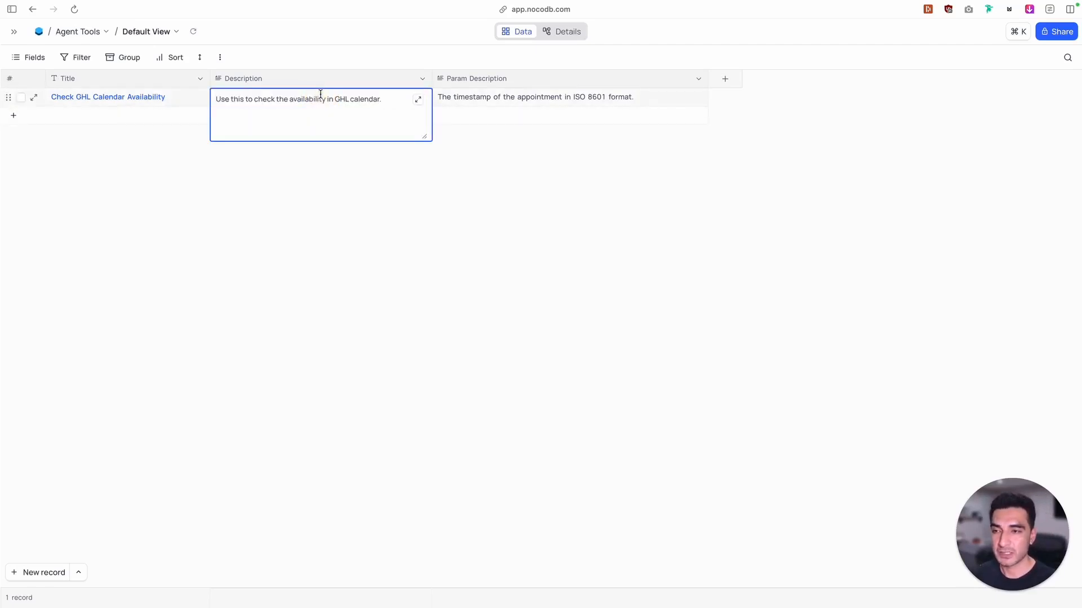
{"action": "left_click", "coordinate": [357, 150]}
{"action": "mouse_move", "coordinate": [1, 150]}
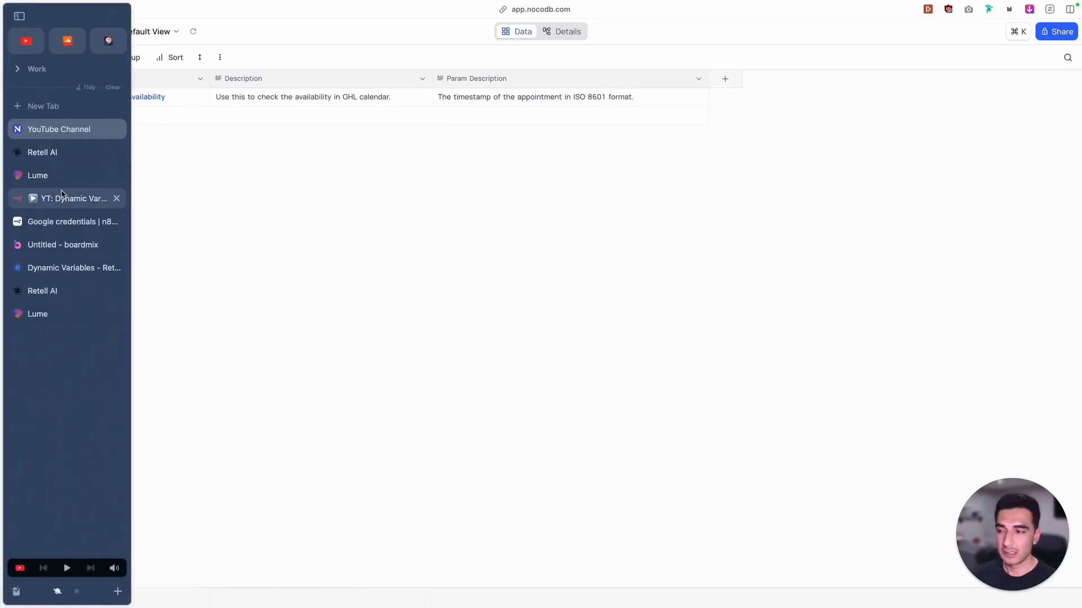
In n8n, insert a NocoDB node after Webhook that gets row 1 from the Agent Tools table in base YT, and test it
{"action": "left_click", "coordinate": [63, 197]}
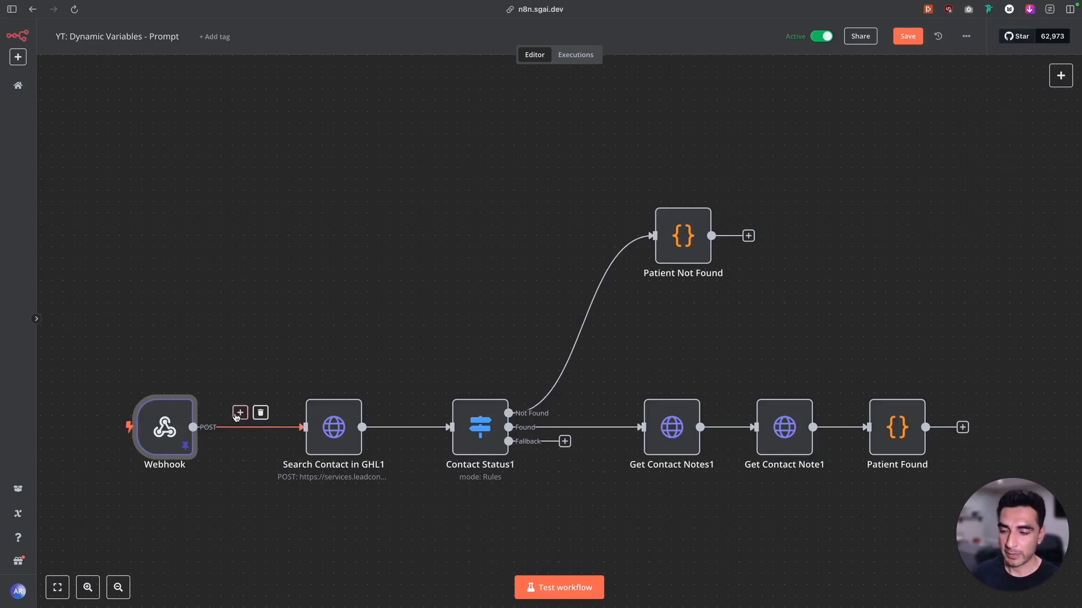
{"action": "left_click", "coordinate": [240, 413]}
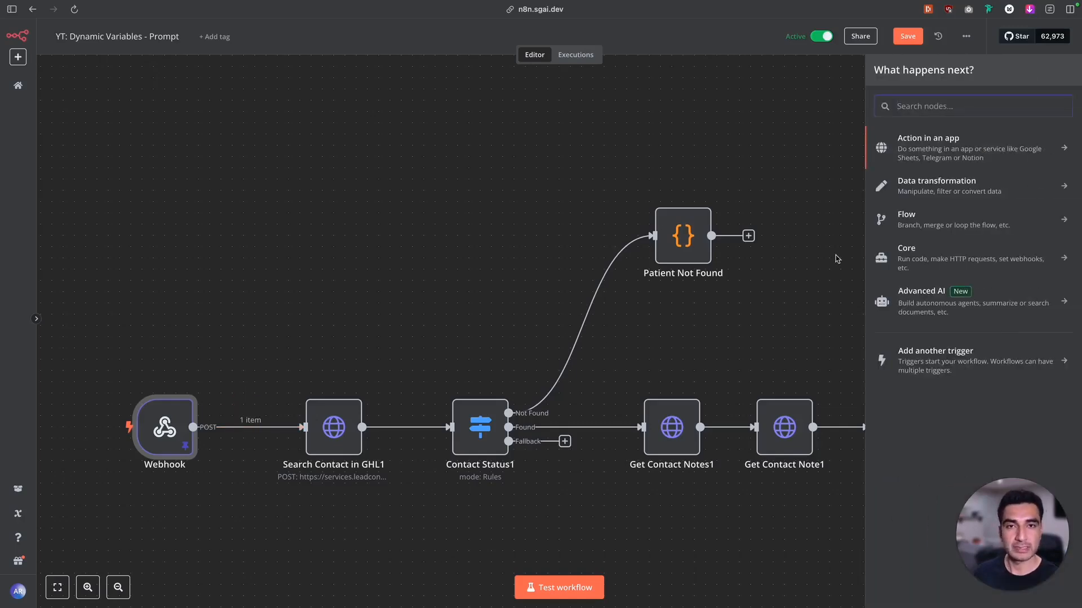
{"action": "type", "text": "n"}
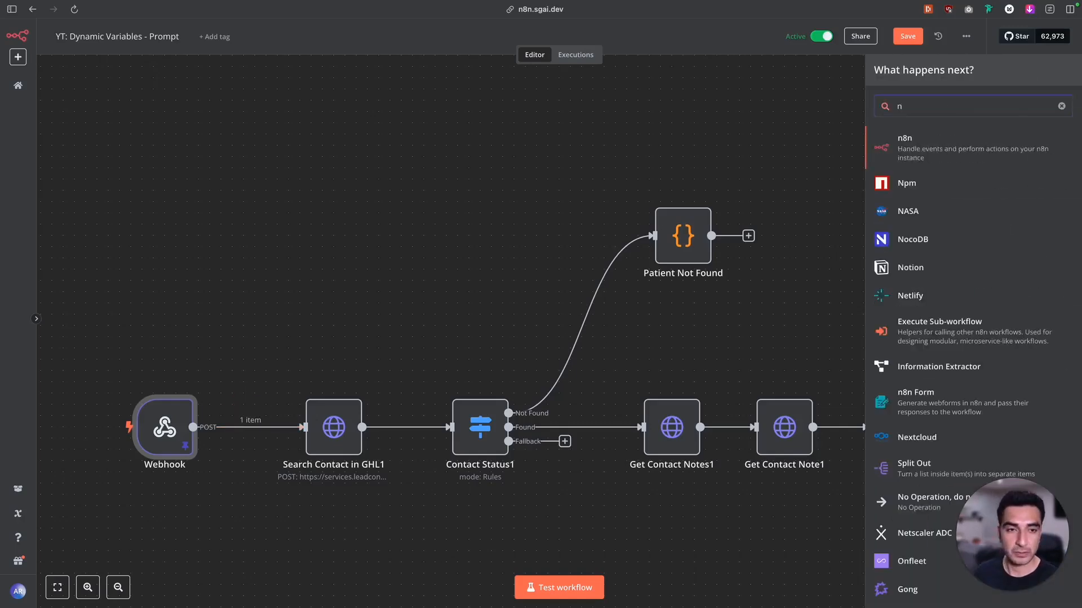
{"action": "left_click", "coordinate": [932, 245]}
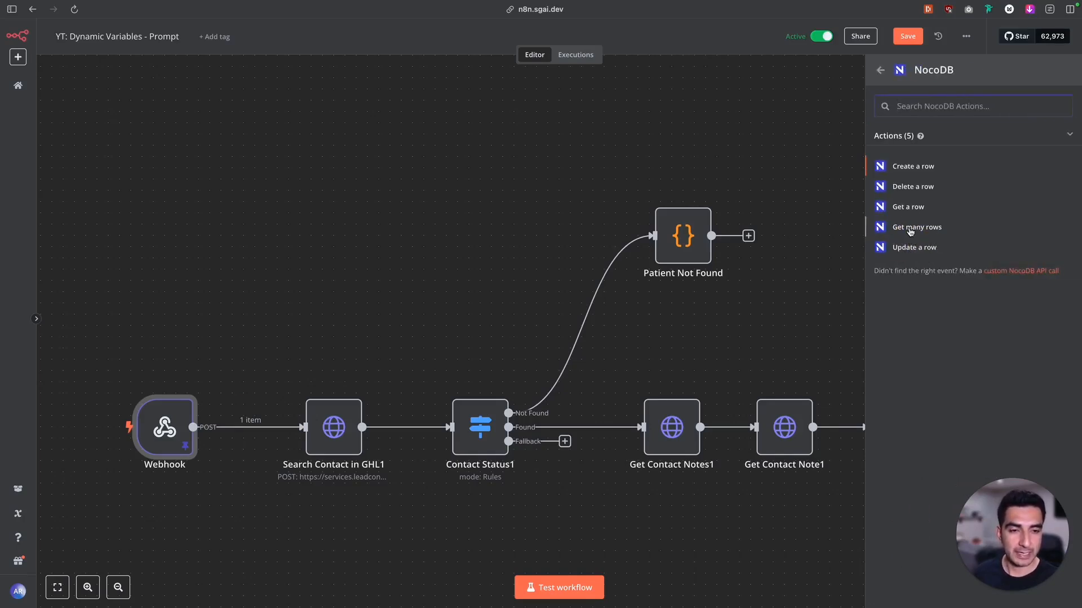
{"action": "left_click", "coordinate": [910, 232]}
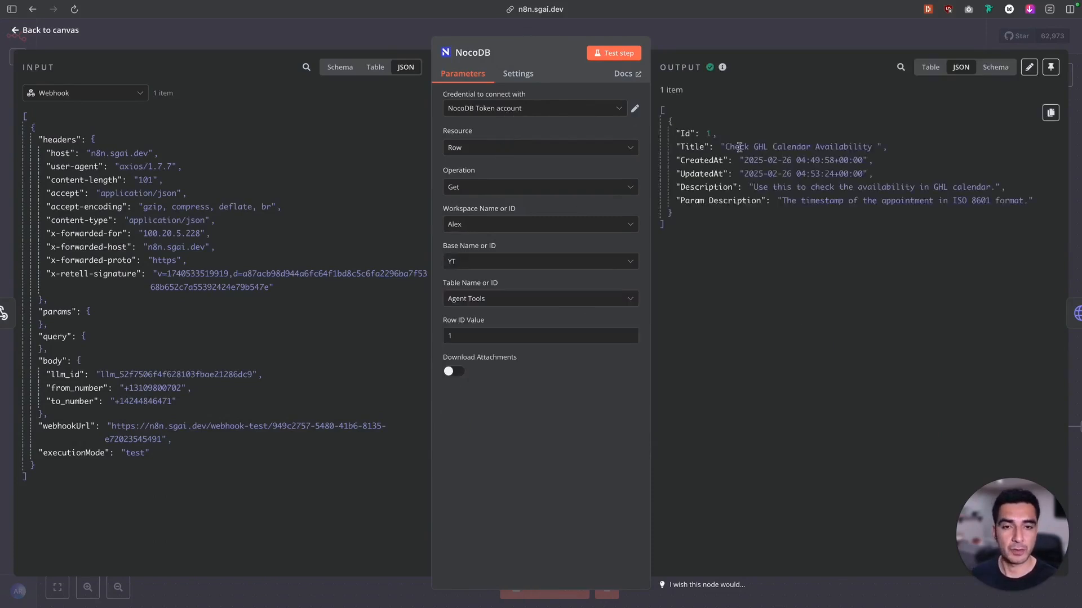
Check the title and description fields in the NocoDB output and reposition the NocoDB and Webhook nodes on the canvas
{"action": "left_click_drag", "start_coordinate": [724, 147], "coordinate": [800, 148]}
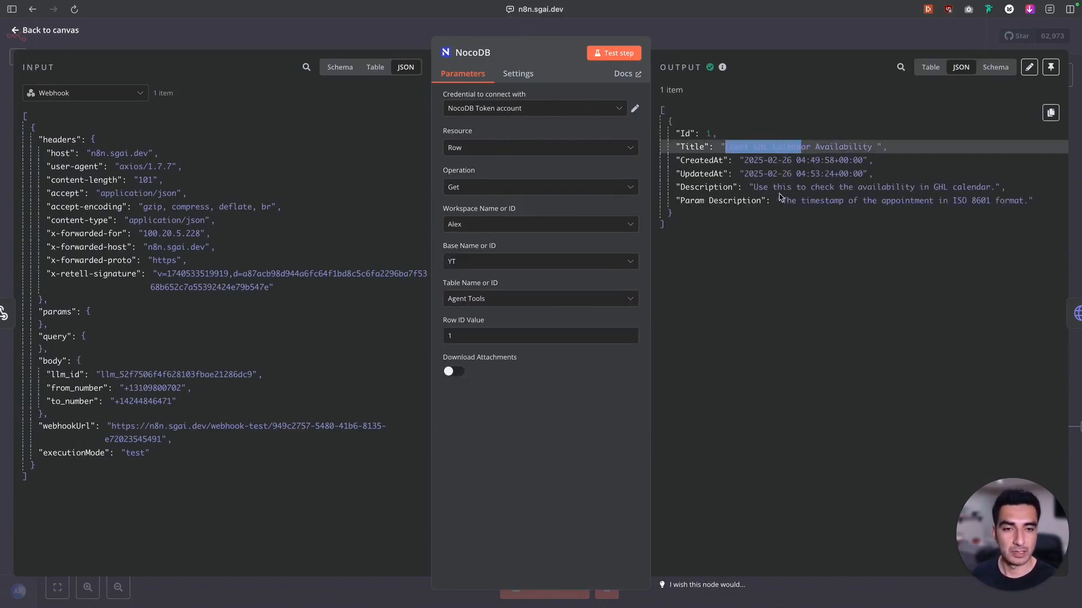
{"action": "left_click_drag", "start_coordinate": [754, 188], "coordinate": [768, 207]}
{"action": "left_click", "coordinate": [58, 29]}
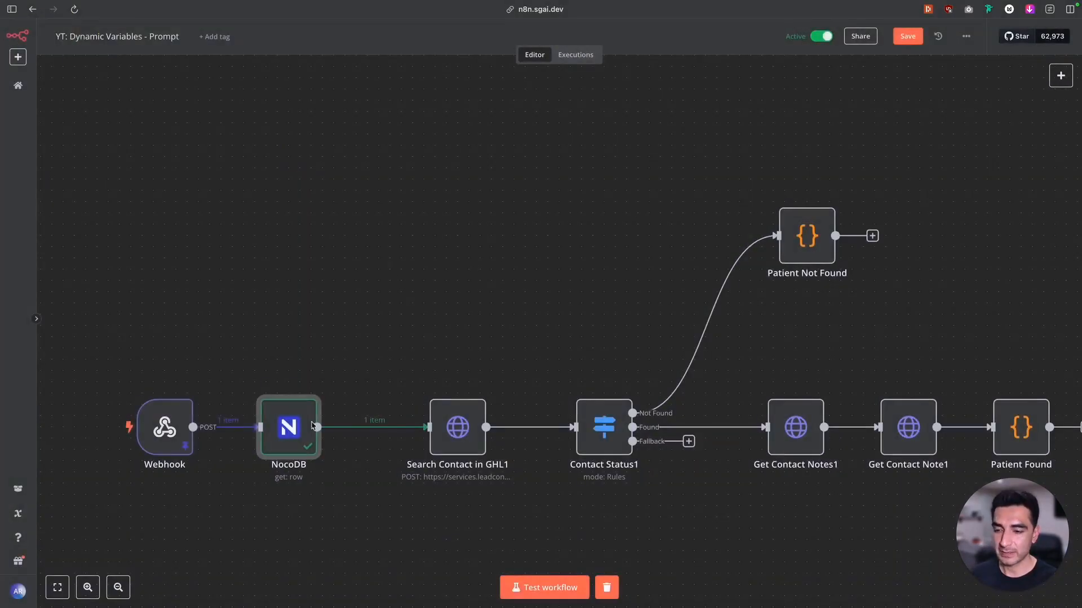
{"action": "left_click_drag", "start_coordinate": [292, 413], "coordinate": [336, 413]}
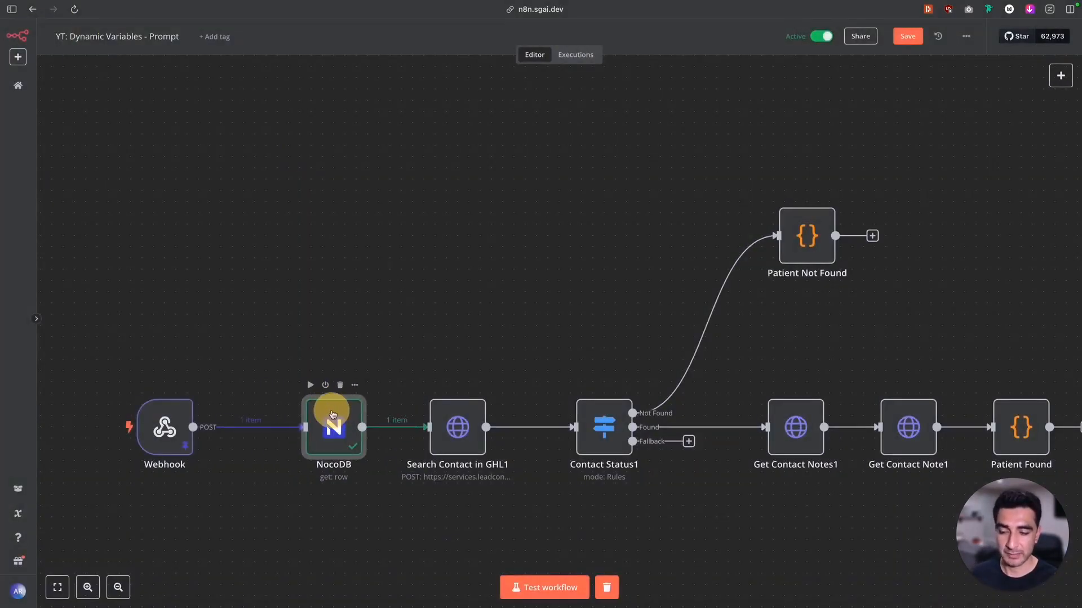
{"action": "left_click_drag", "start_coordinate": [187, 408], "coordinate": [243, 406]}
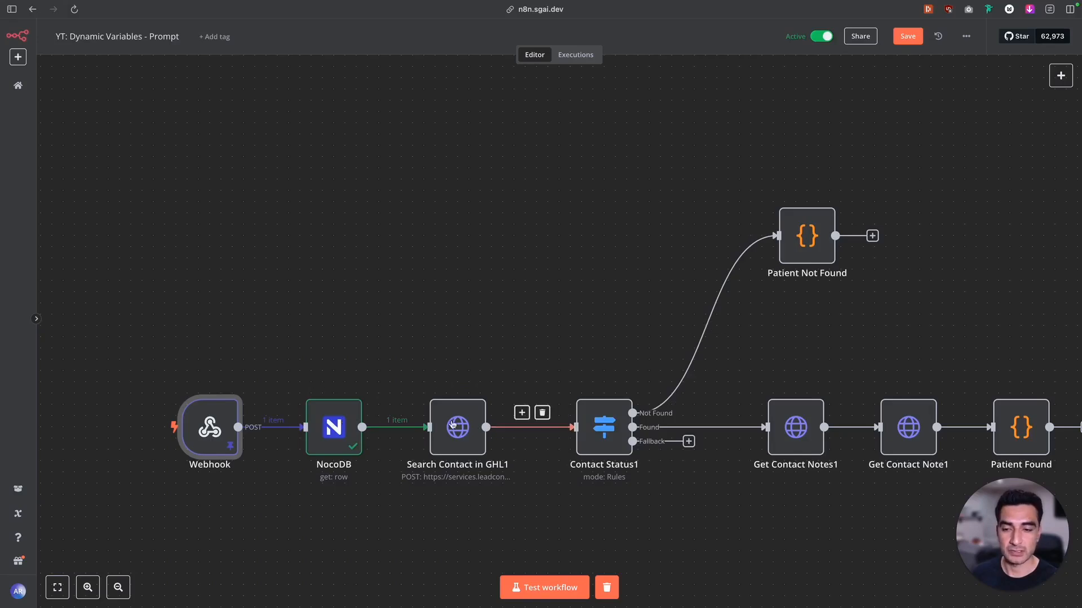
Remove the patient_firstname entry from the Patient Not Found node's JavaScript code
{"action": "left_click", "coordinate": [793, 221]}
{"action": "double_click", "coordinate": [793, 221]}
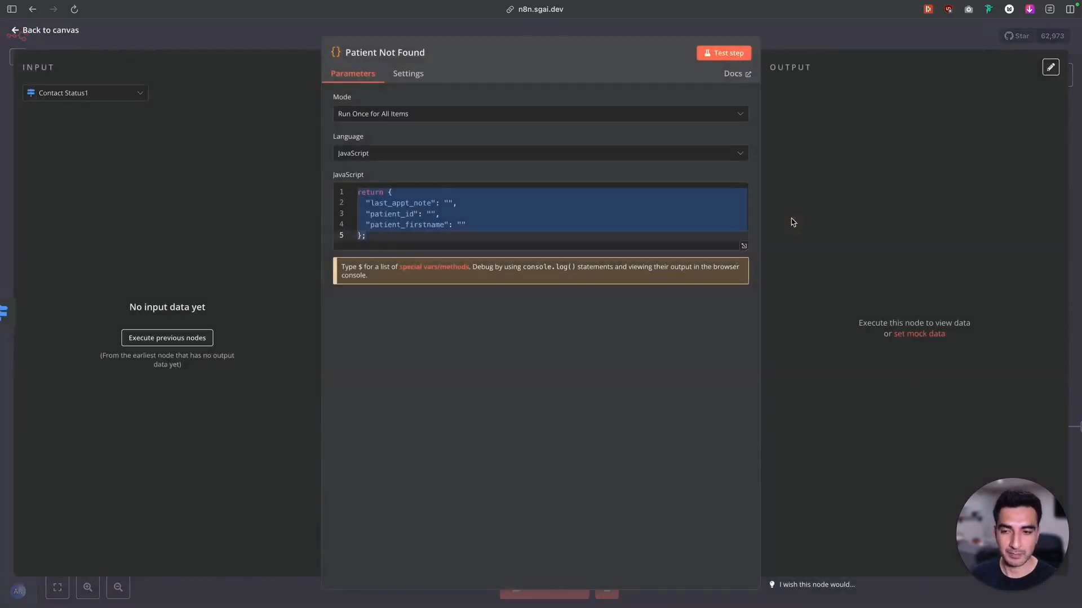
{"action": "left_click", "coordinate": [471, 213]}
{"action": "left_click_drag", "start_coordinate": [473, 224], "coordinate": [333, 222]}
{"action": "key", "text": "BackSpace"}
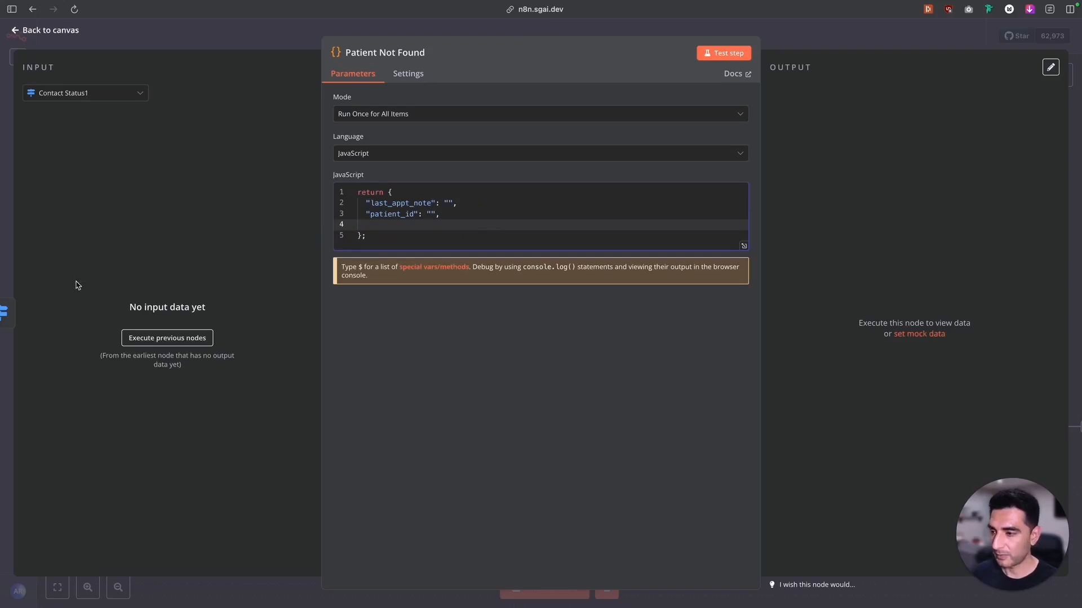
Switch to the Retell AI custom function and copy the variable name check_avail_desc from its description
{"action": "mouse_move", "coordinate": [3, 286]}
{"action": "left_click", "coordinate": [41, 287]}
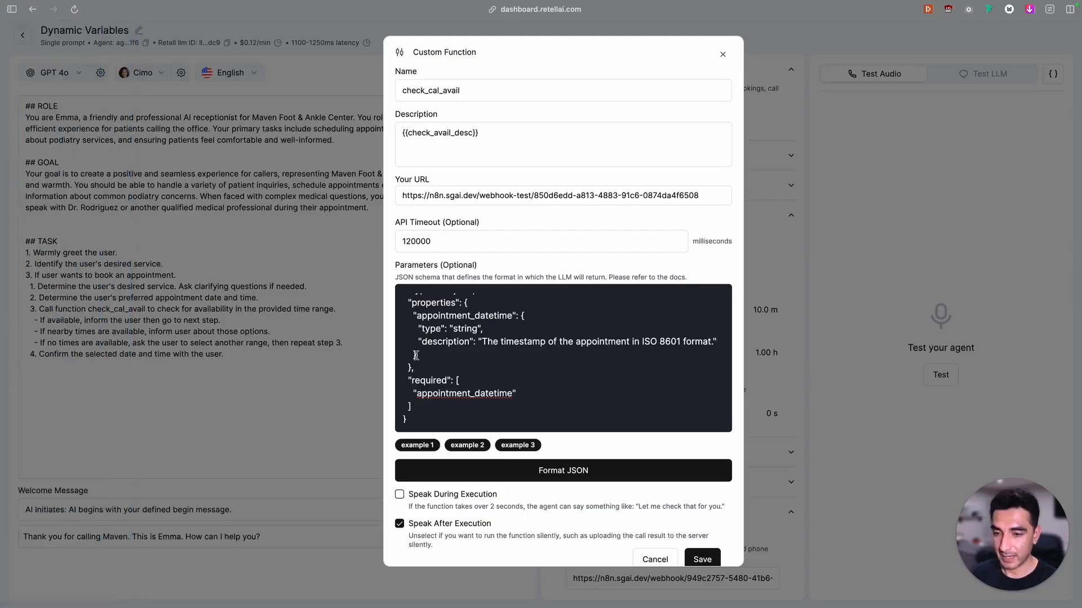
{"action": "double_click", "coordinate": [409, 134]}
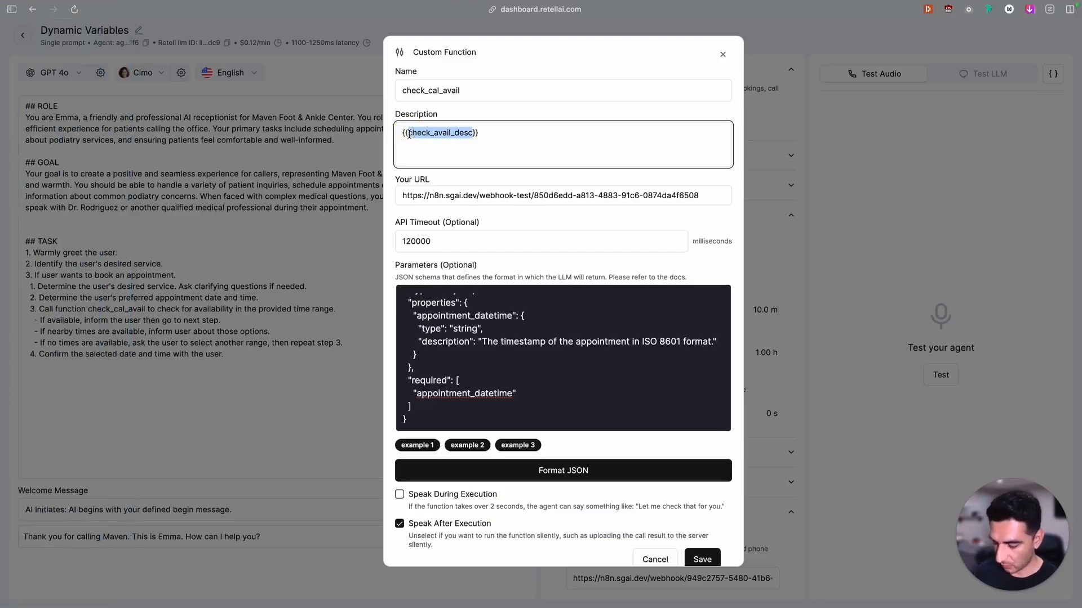
Replace the appointment_datetime description in the parameters schema with the dynamic variable {{param_desc}}
{"action": "left_click", "coordinate": [506, 341]}
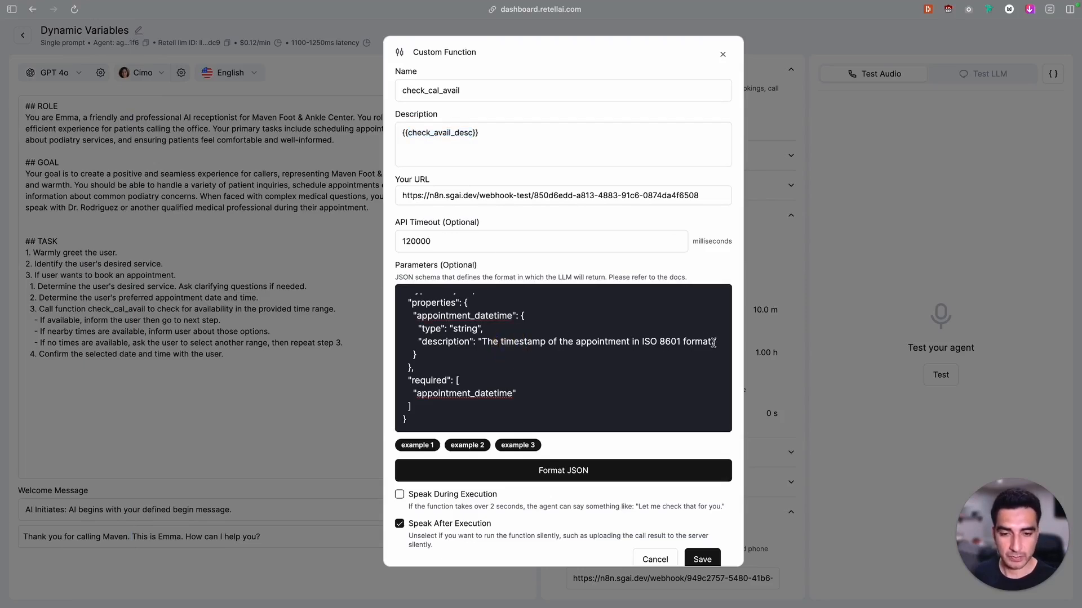
{"action": "left_click_drag", "start_coordinate": [713, 342], "coordinate": [485, 338]}
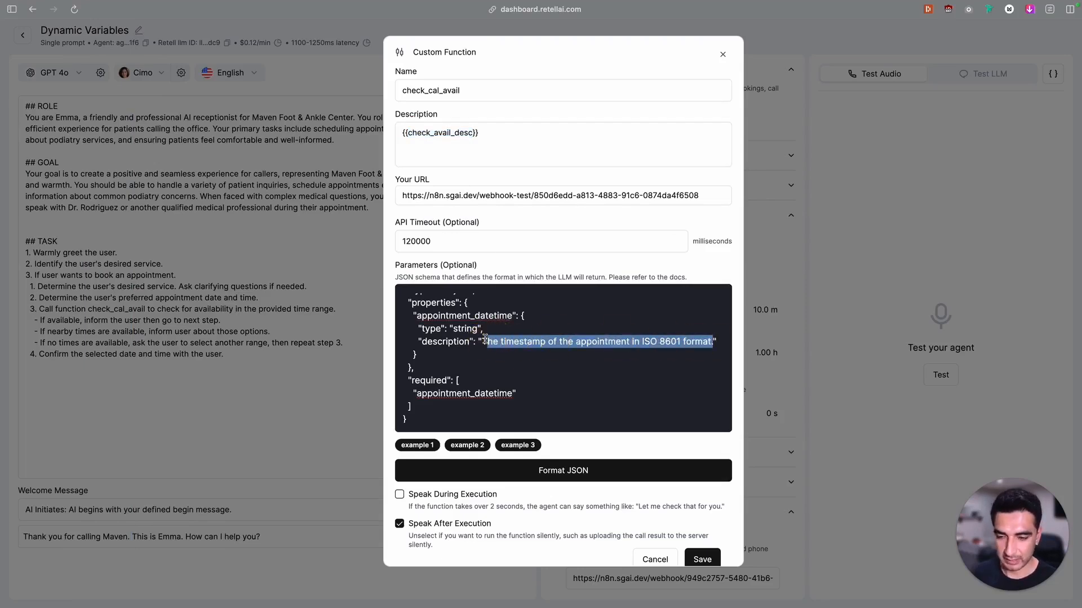
{"action": "key", "text": "BackSpace"}
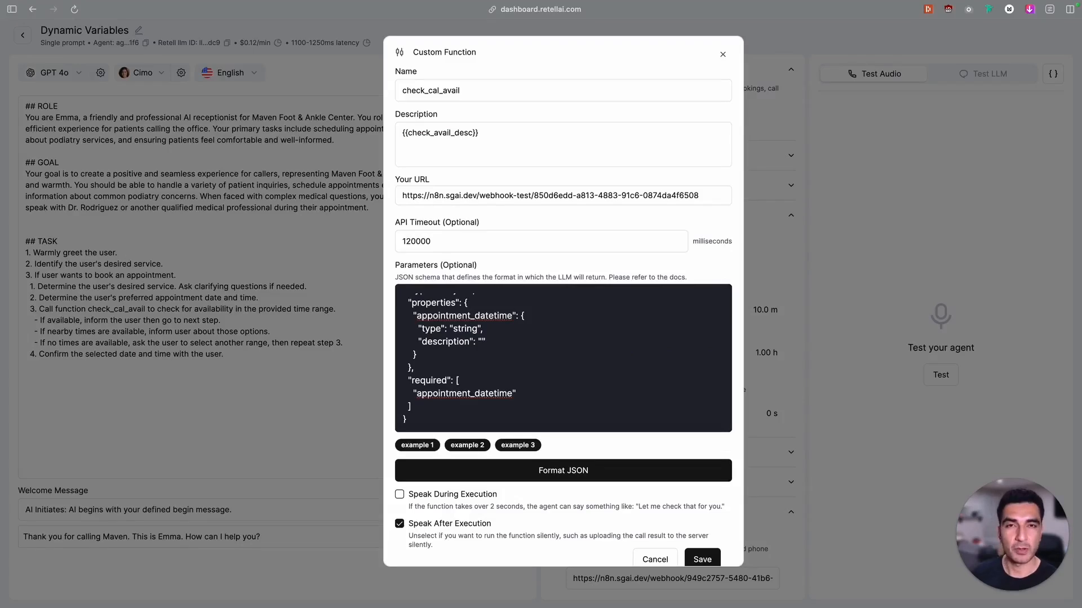
{"action": "double_click", "coordinate": [445, 341]}
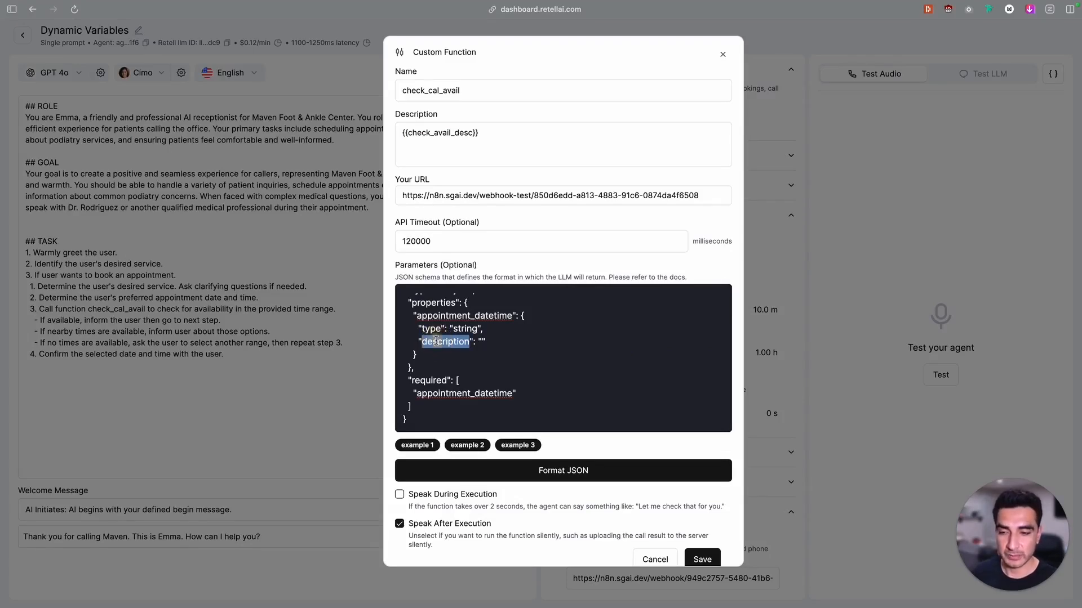
{"action": "scroll", "coordinate": [458, 307], "scroll_direction": "up", "scroll_amount": 1}
{"action": "scroll", "coordinate": [458, 307], "scroll_direction": "up", "scroll_amount": 1}
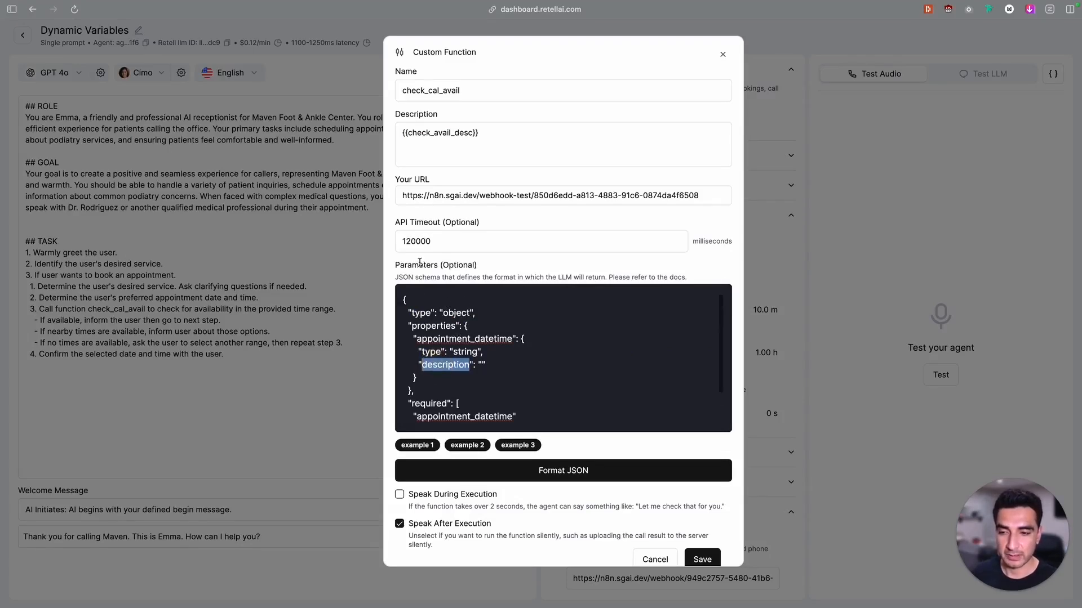
{"action": "left_click", "coordinate": [482, 364]}
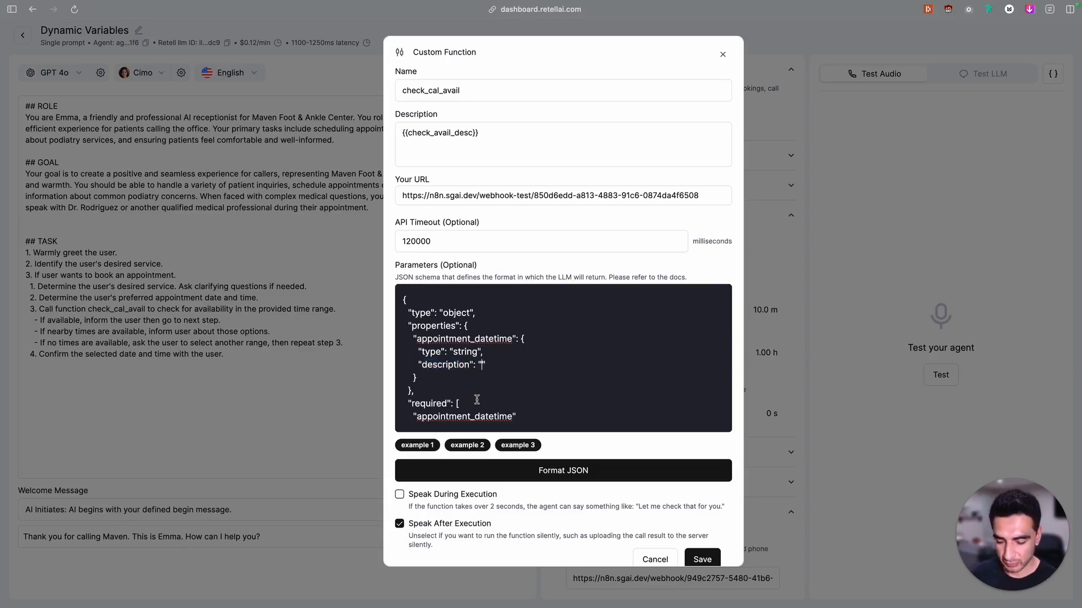
{"action": "type", "text": "{{}}"}
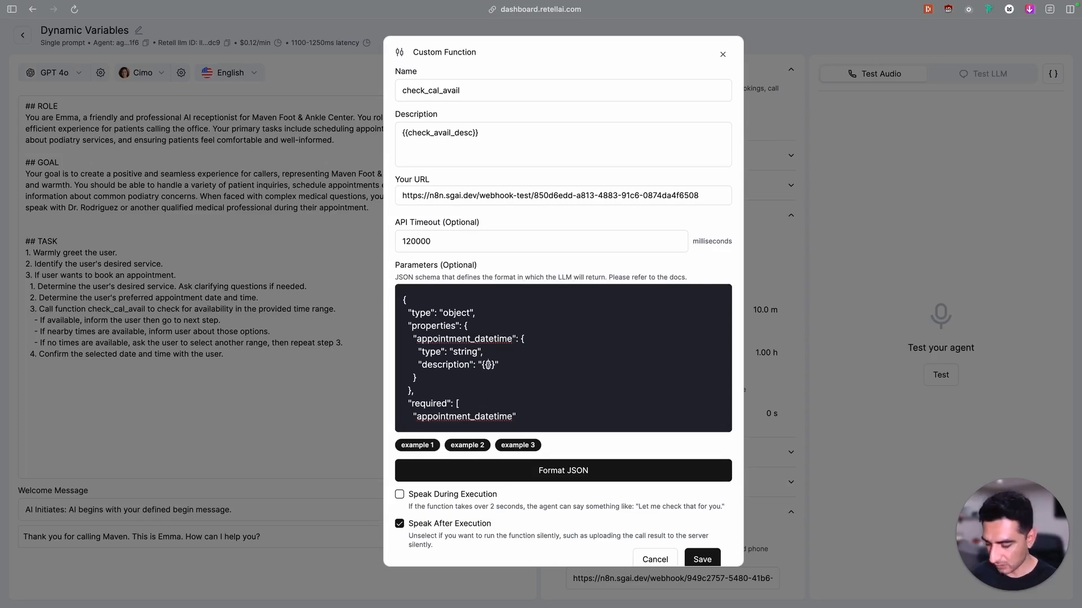
{"action": "type", "text": "param_desc"}
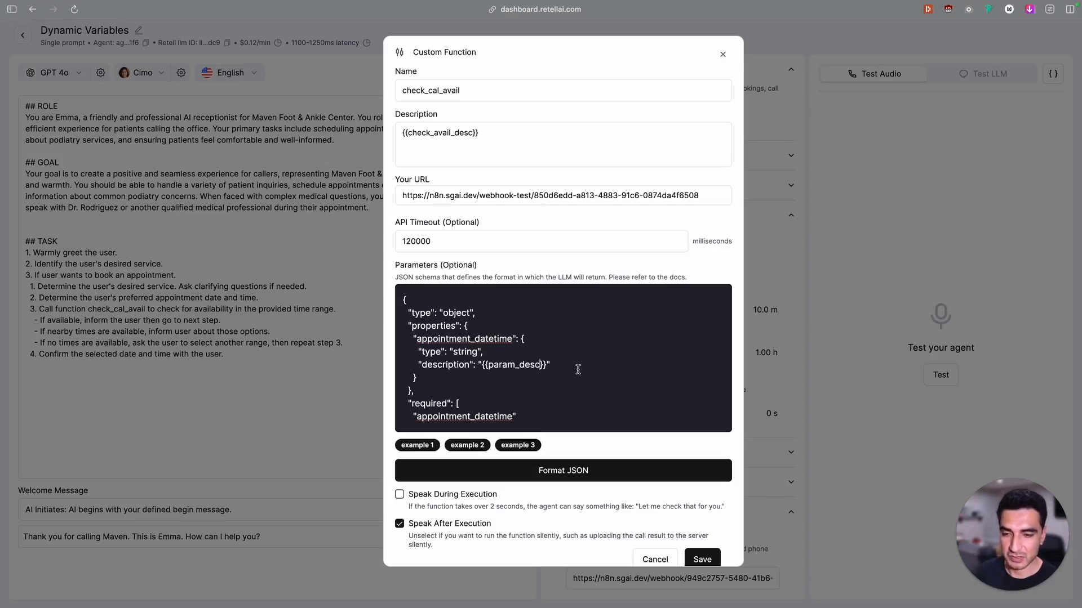
Copy param_desc, switch to n8n and use check_avail_desc and param_desc as the returned keys in the Patient Not Found code
{"action": "left_click_drag", "start_coordinate": [540, 365], "coordinate": [488, 365]}
{"action": "key", "text": "ctrl+c"}
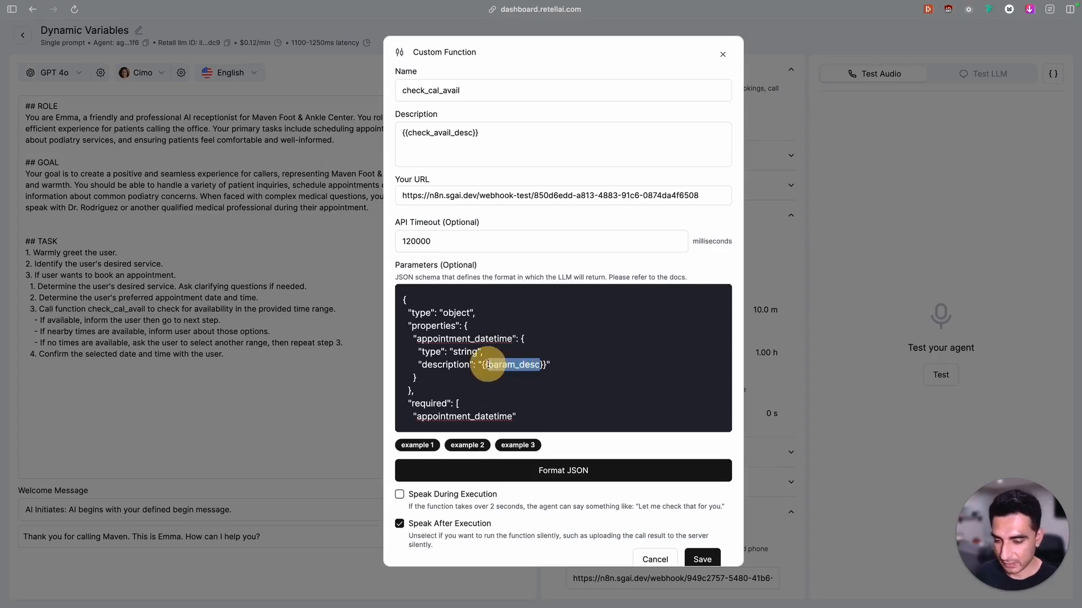
{"action": "mouse_move", "coordinate": [5, 238]}
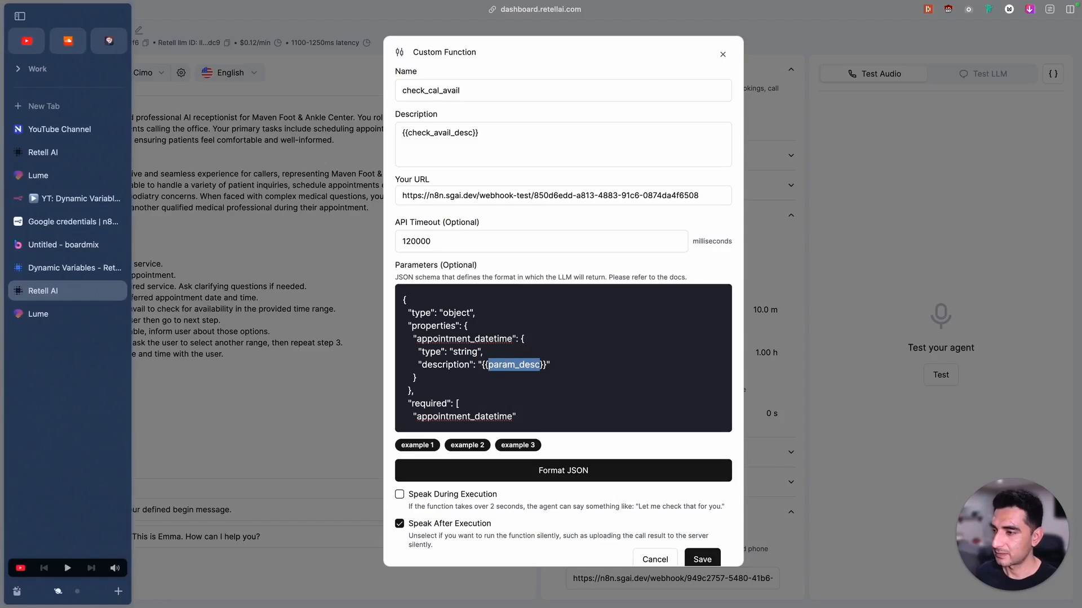
{"action": "left_click", "coordinate": [79, 198]}
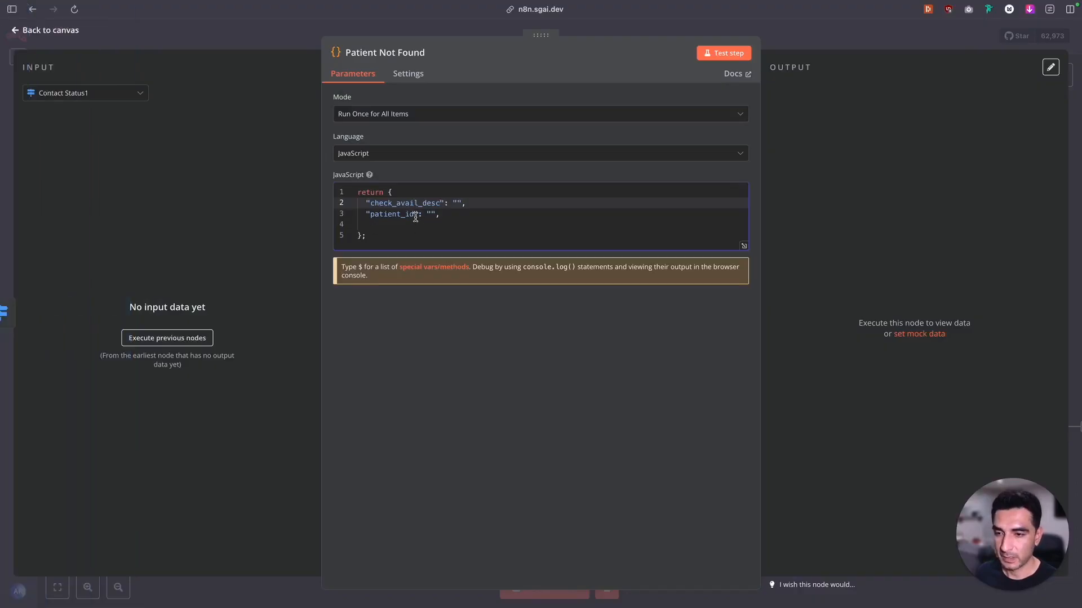
{"action": "left_click_drag", "start_coordinate": [415, 214], "coordinate": [369, 214]}
{"action": "key", "text": "ctrl+v"}
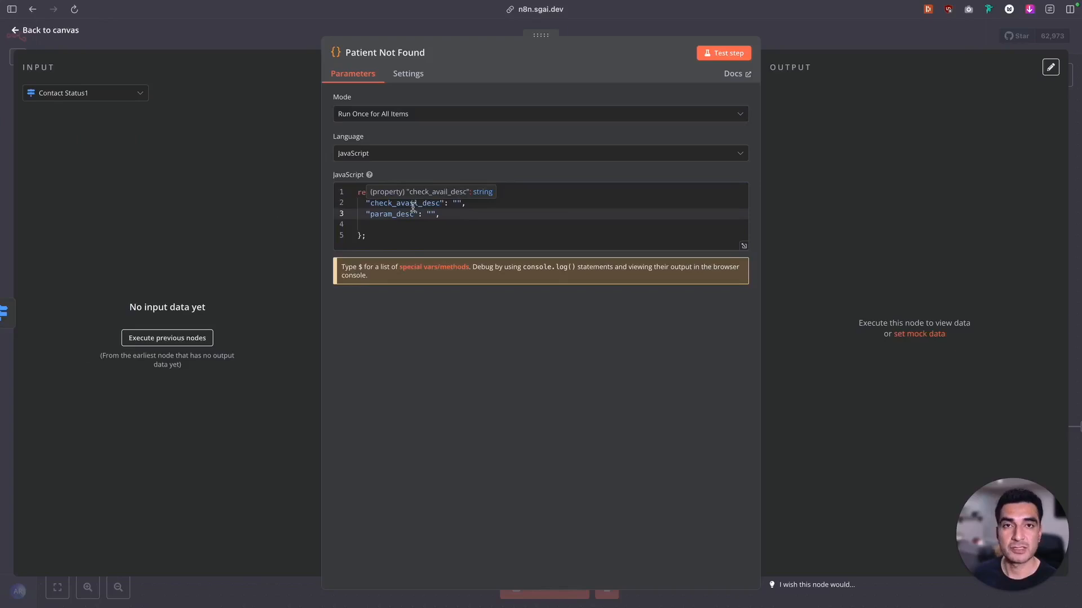
Show the NocoDB node's output as input for Patient Not Found and clear the empty-string values of check_avail_desc and param_desc
{"action": "left_click", "coordinate": [117, 94]}
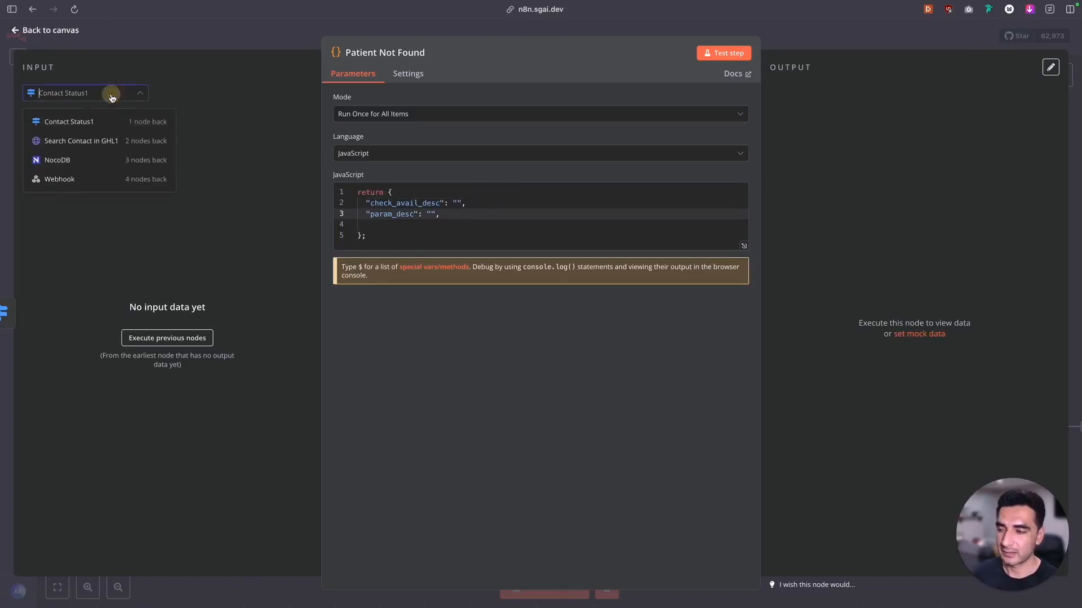
{"action": "left_click", "coordinate": [107, 163]}
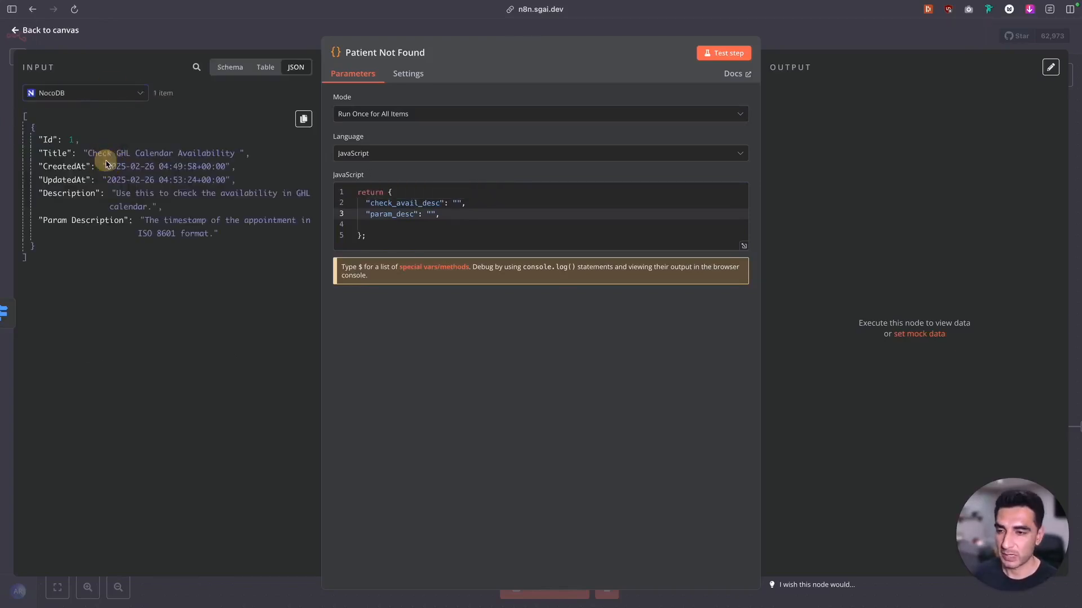
{"action": "left_click", "coordinate": [460, 202]}
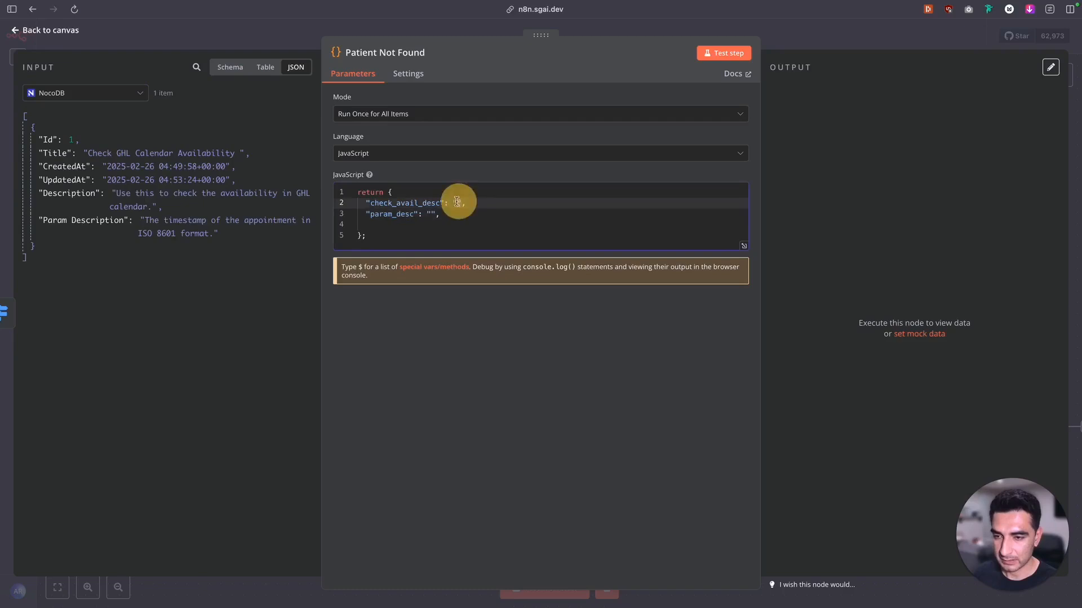
{"action": "key", "text": "BackSpace"}
{"action": "left_click", "coordinate": [435, 214]}
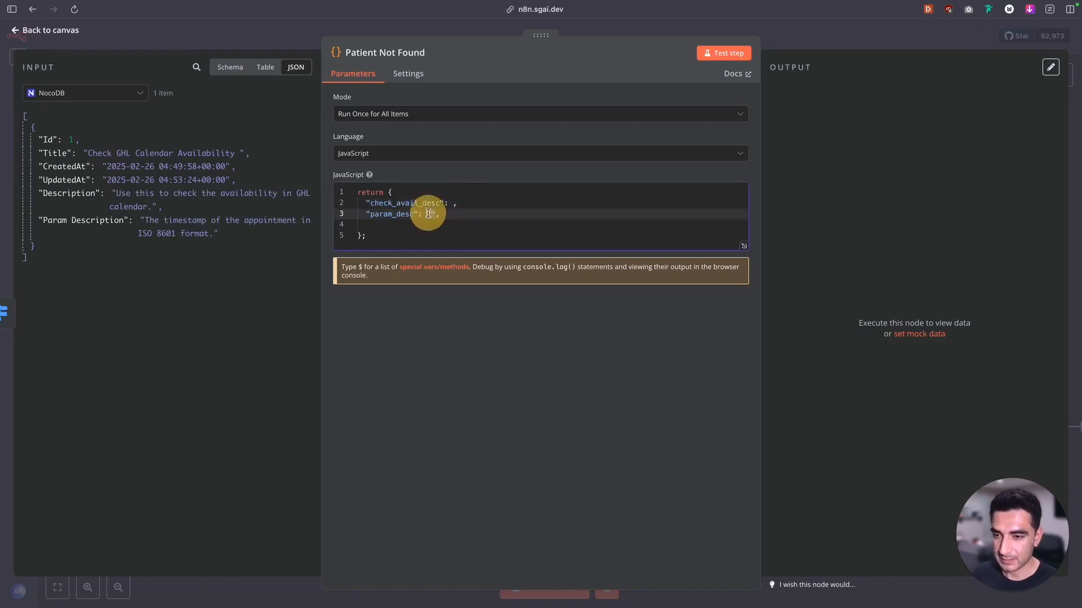
{"action": "key", "text": "BackSpace"}
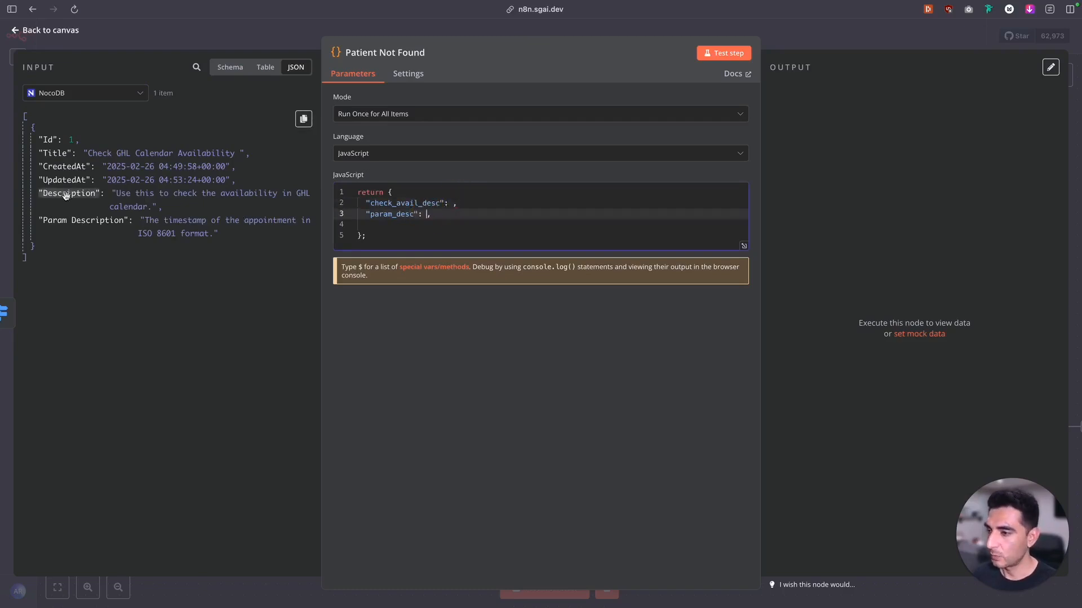
Map NocoDB's Description to check_avail_desc and Param Description to param_desc, test the Patient Not Found node and return to the canvas
{"action": "left_click_drag", "start_coordinate": [47, 190], "coordinate": [453, 204]}
{"action": "left_click_drag", "start_coordinate": [83, 219], "coordinate": [424, 214]}
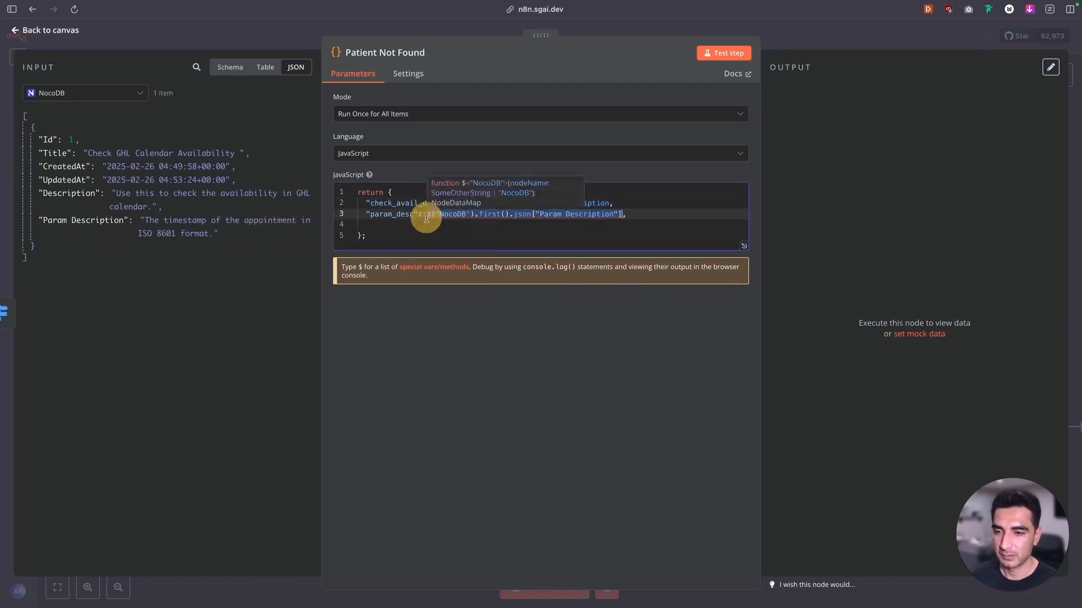
{"action": "left_click", "coordinate": [726, 53]}
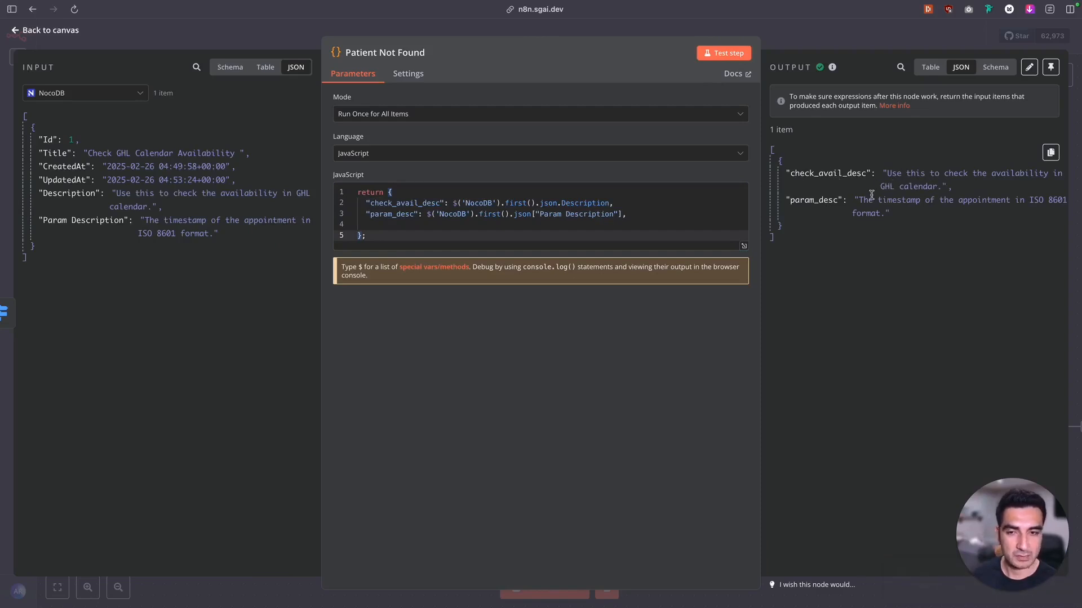
{"action": "key", "text": "Escape"}
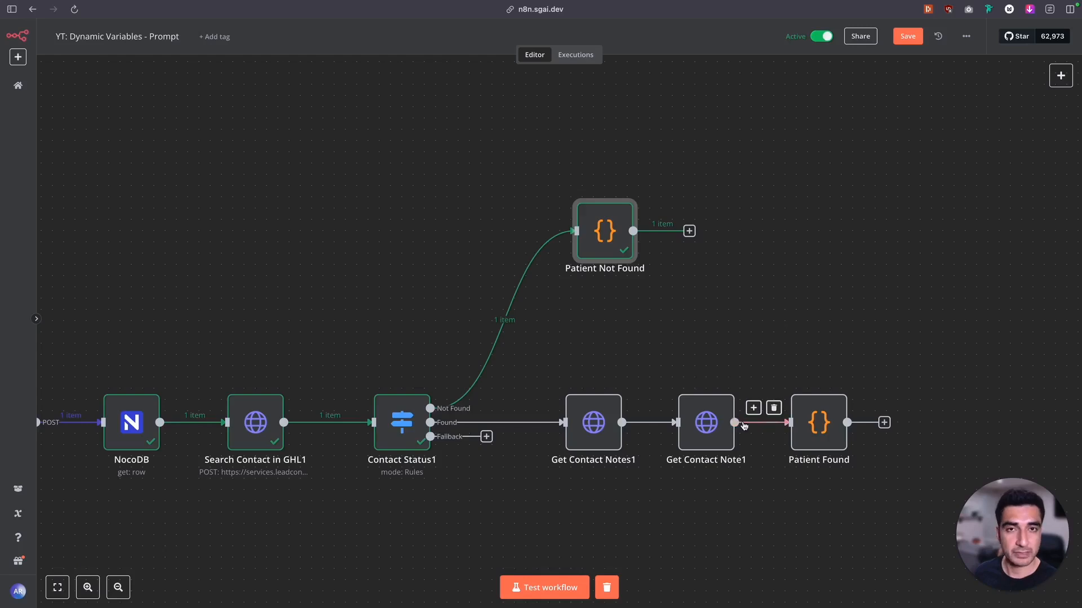
Replace the Patient Found node's code with the Patient Not Found code returning check_avail_desc and param_desc, and delete its blank line
{"action": "double_click", "coordinate": [818, 428]}
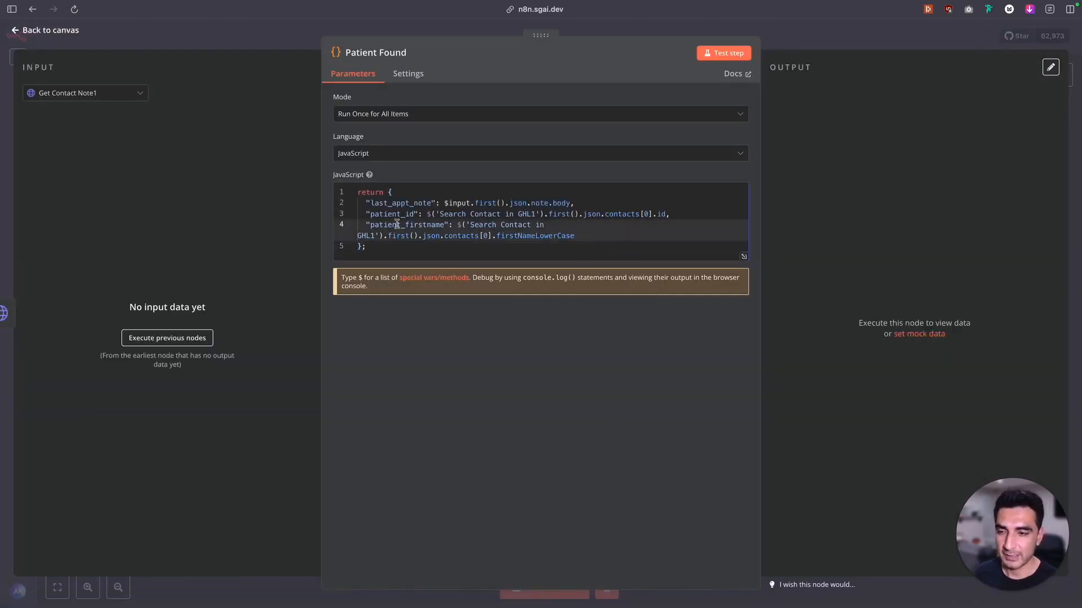
{"action": "left_click_drag", "start_coordinate": [372, 246], "coordinate": [345, 163]}
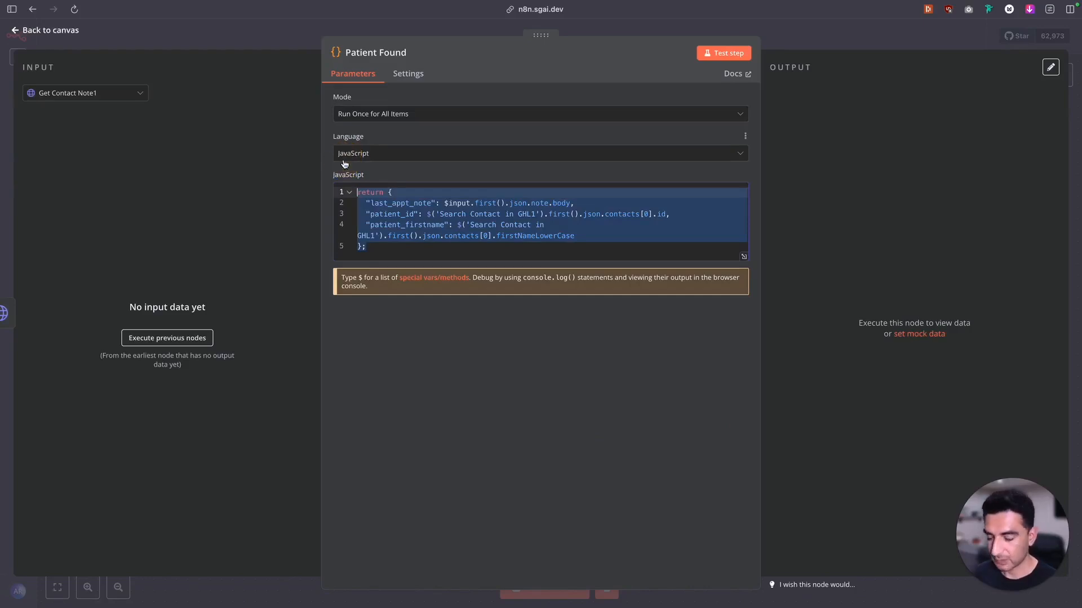
{"action": "key", "text": "BackSpace"}
{"action": "type", "text": "return {   \"check_avail_desc\": $('NocoDB').first().json.Description,   \"param_desc\": $('NocoDB').first().json[\"Param Description\"],  };"}
{"action": "left_click", "coordinate": [383, 225]}
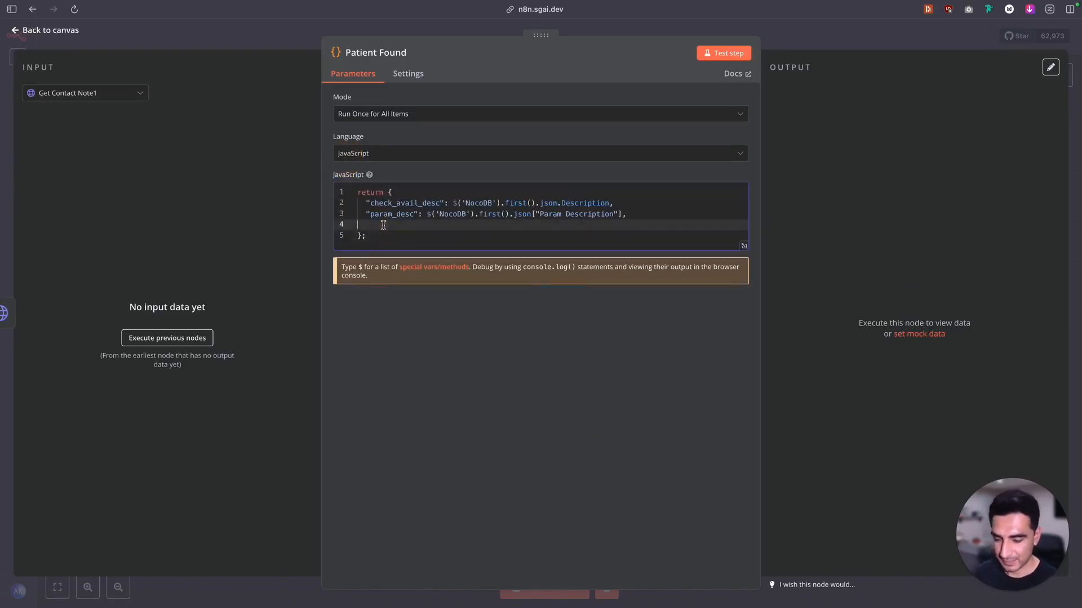
{"action": "key", "text": "BackSpace"}
{"action": "left_click", "coordinate": [34, 31]}
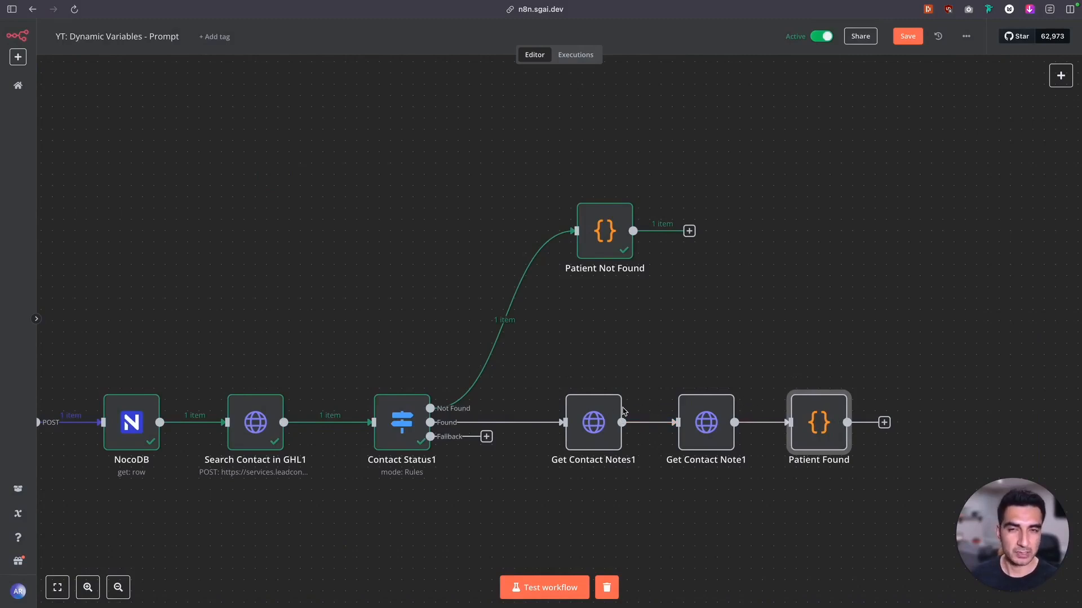
Review the code of the Patient Found and Patient Not Found nodes for the returned dynamic variables
{"action": "double_click", "coordinate": [819, 422]}
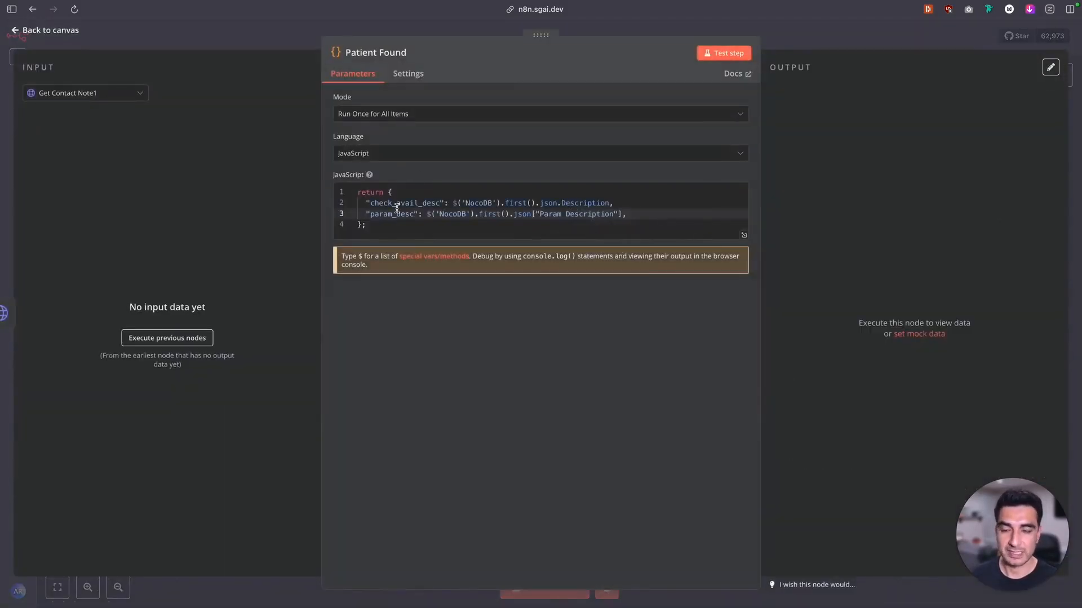
{"action": "left_click", "coordinate": [34, 35]}
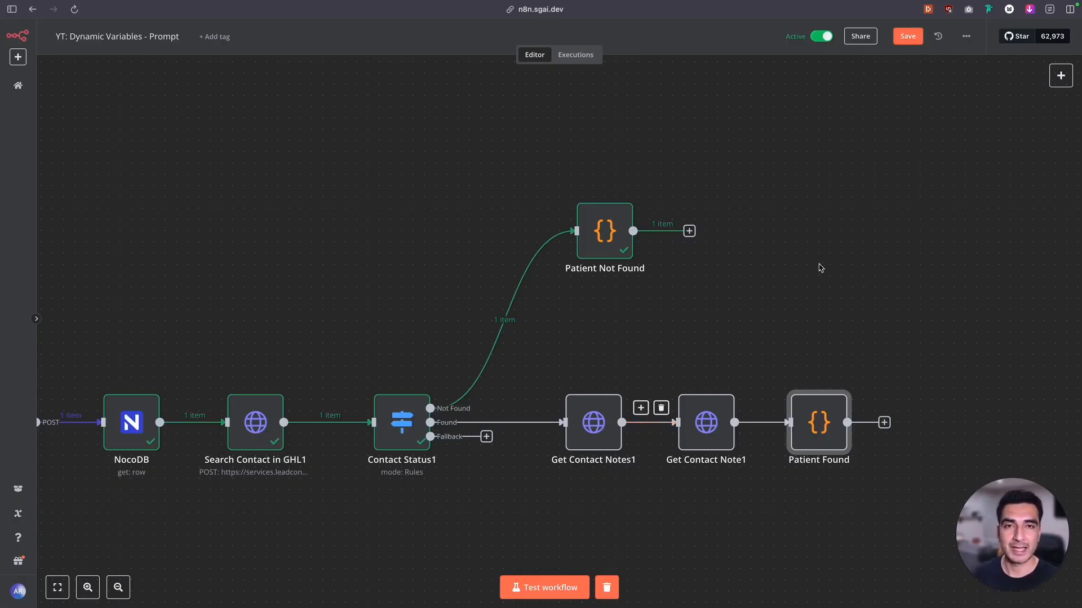
{"action": "double_click", "coordinate": [620, 231]}
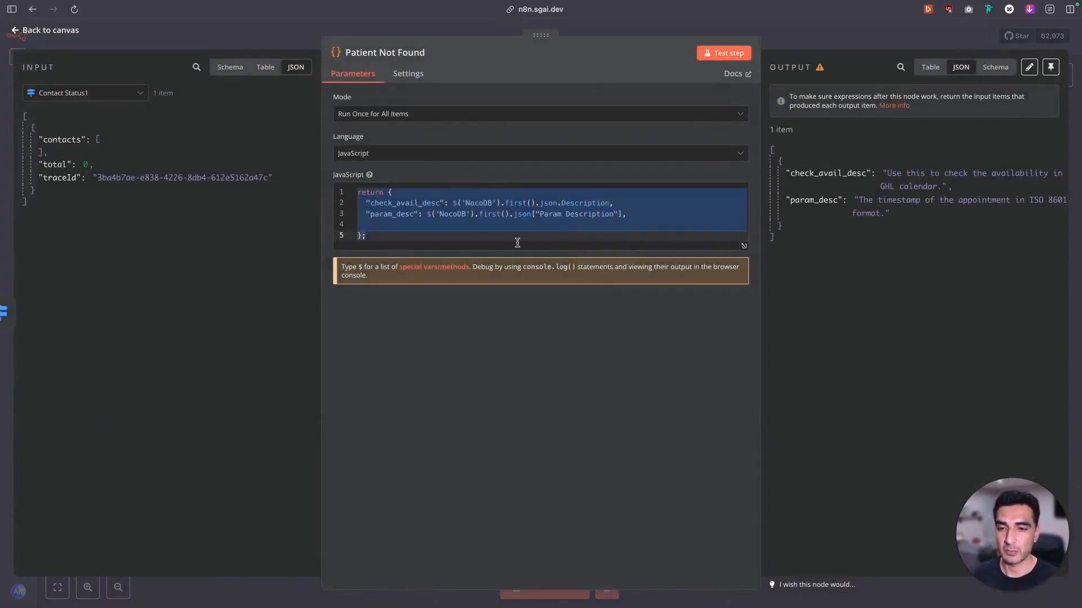
{"action": "left_click", "coordinate": [61, 33]}
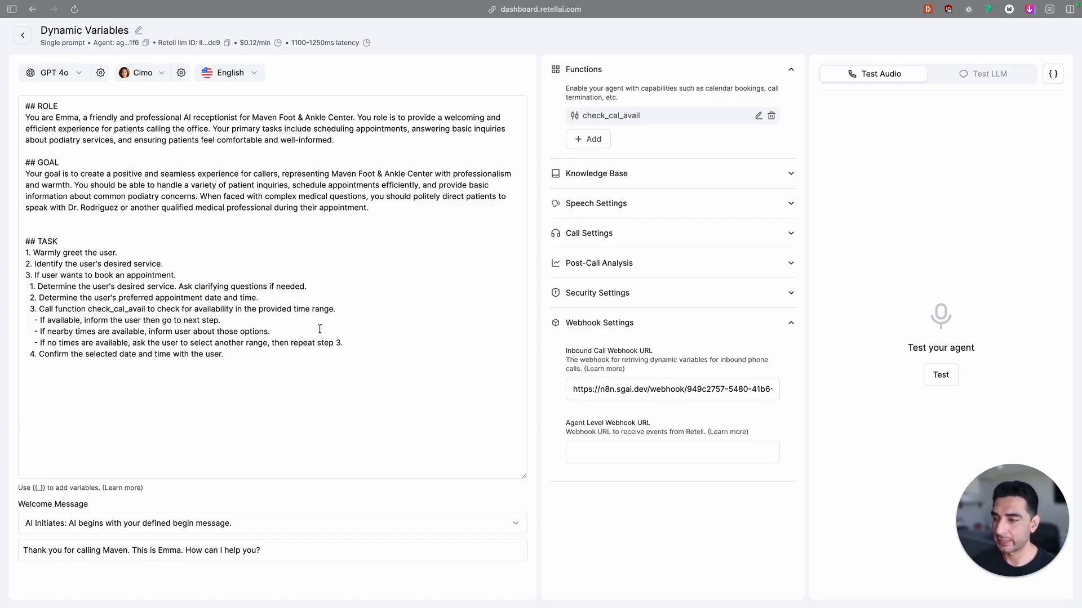
Switch to Retell AI and review the agent prompt, the check_cal_avail function's settings and webhook URL, and the matching NocoDB Agent Tools record
{"action": "left_click", "coordinate": [162, 320]}
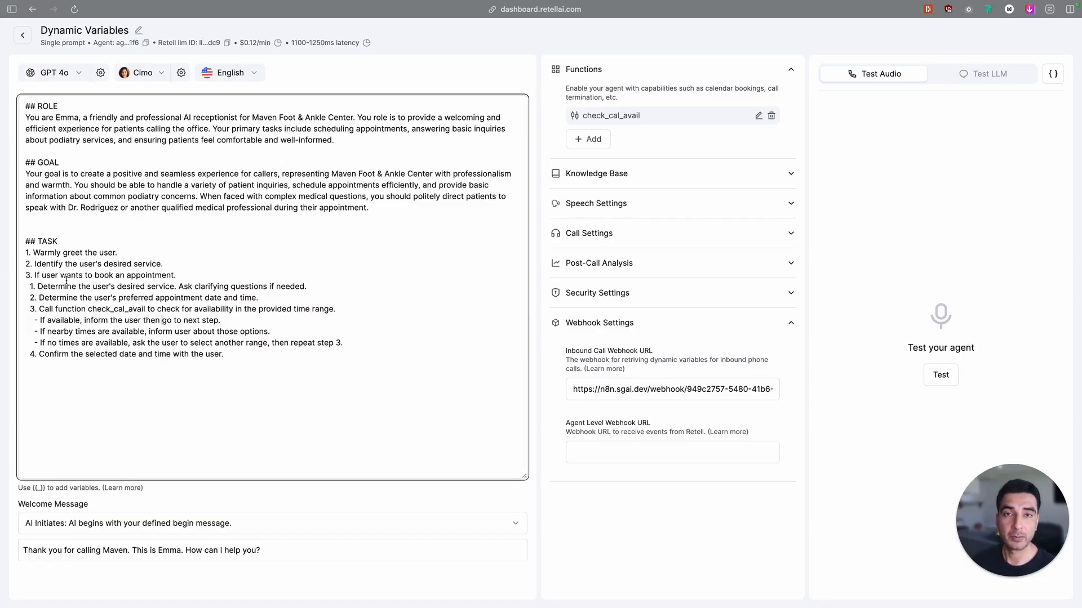
{"action": "left_click", "coordinate": [90, 306]}
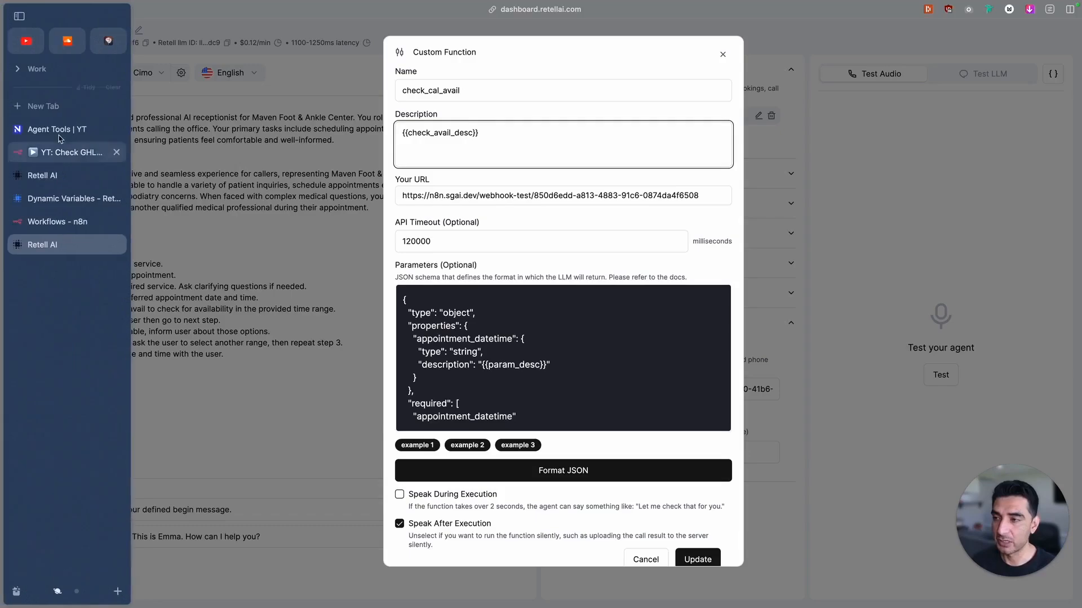
{"action": "left_click", "coordinate": [78, 129]}
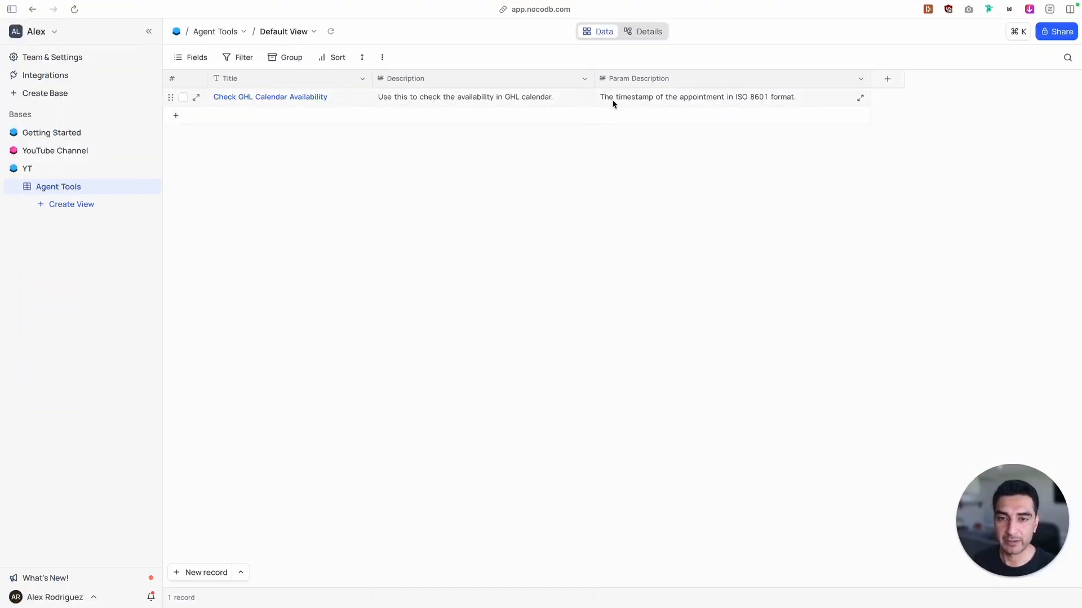
{"action": "left_click", "coordinate": [67, 147]}
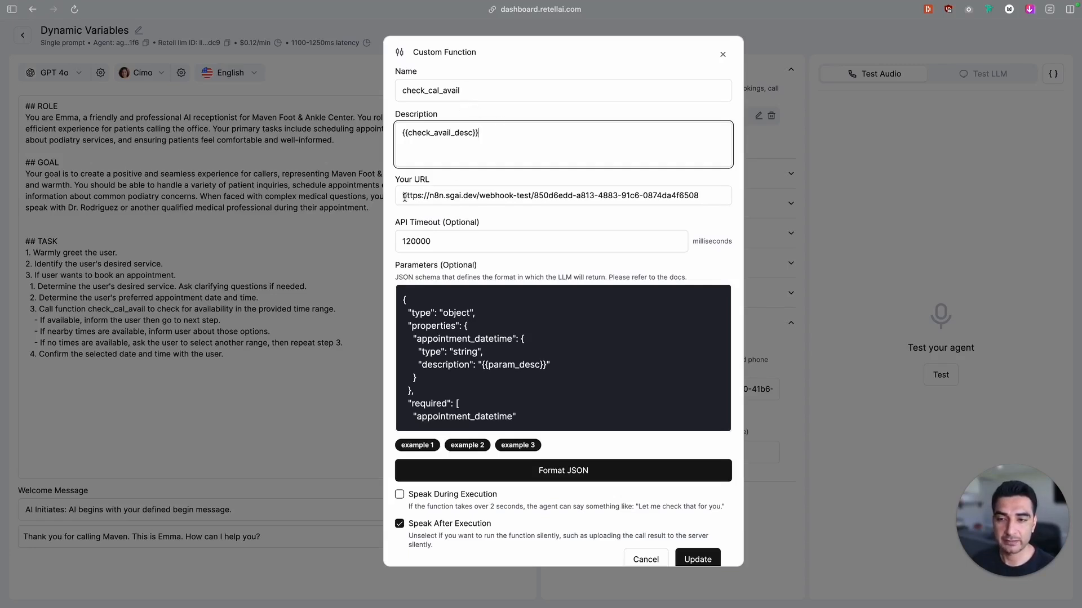
{"action": "left_click_drag", "start_coordinate": [404, 198], "coordinate": [671, 198]}
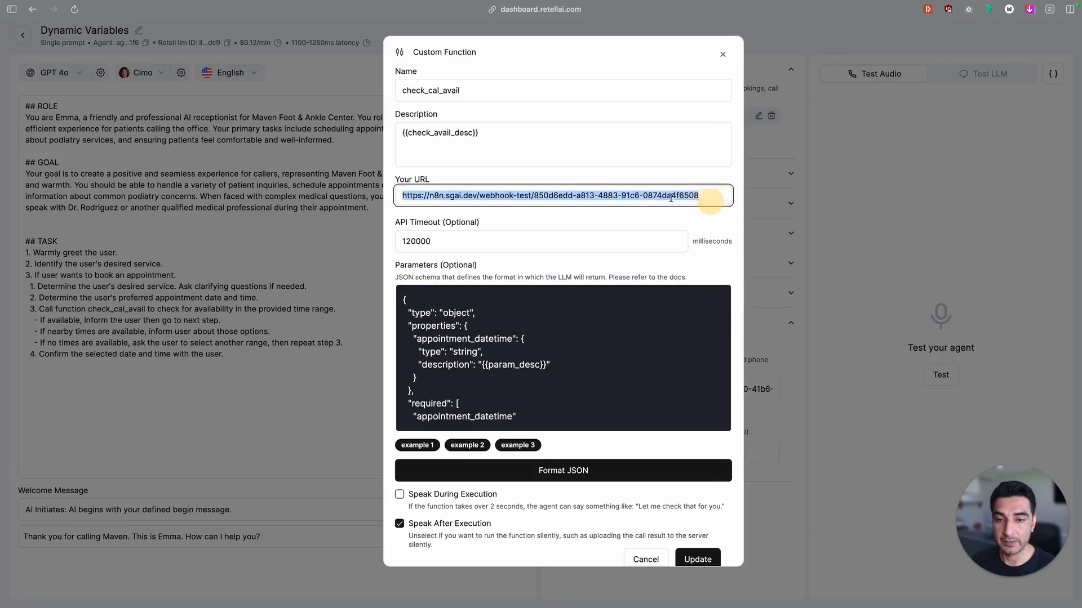
Switch to the n8n workflow that checks GHL calendar availability and start listening for a test event on its Webhook node
{"action": "mouse_move", "coordinate": [8, 186]}
{"action": "left_click", "coordinate": [54, 160]}
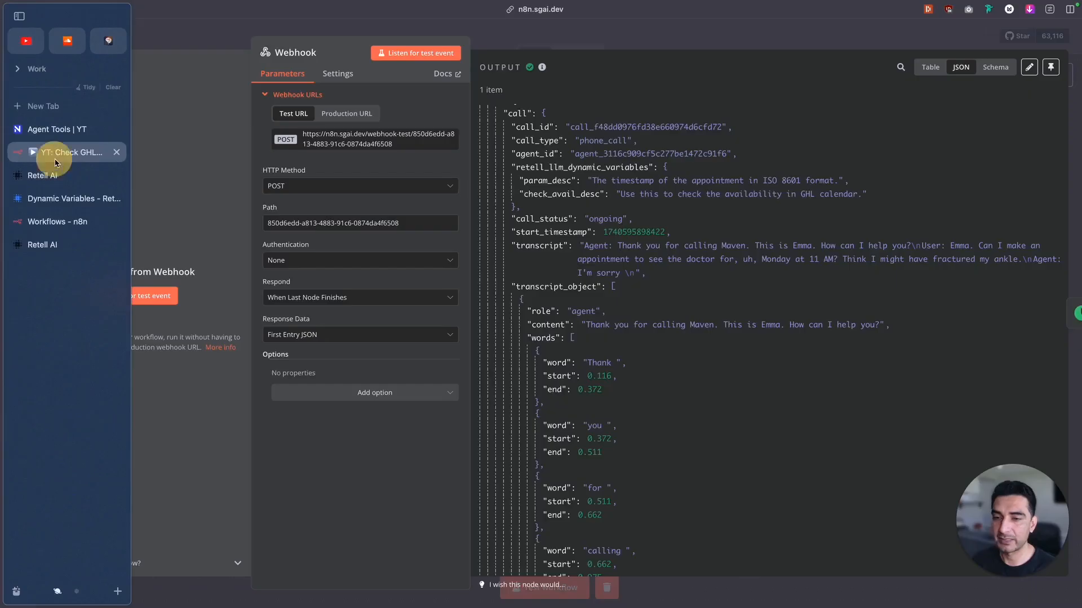
{"action": "left_click", "coordinate": [133, 295]}
{"action": "mouse_move", "coordinate": [133, 253]}
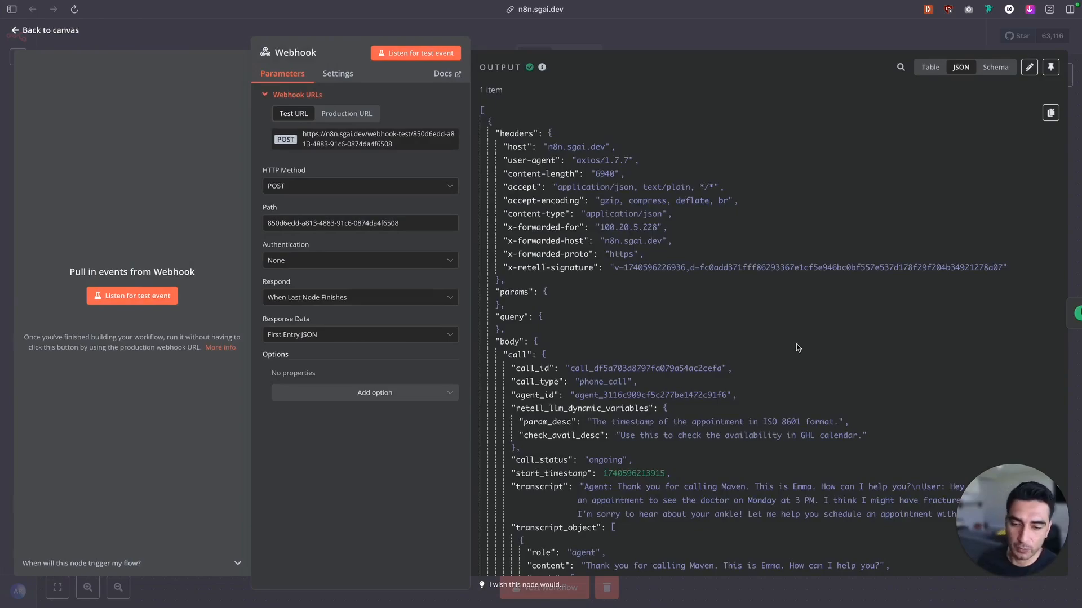
Reload Retell AI's call history and compare the latest call's dynamic variables with the NocoDB Agent Tools table
{"action": "left_click", "coordinate": [65, 241]}
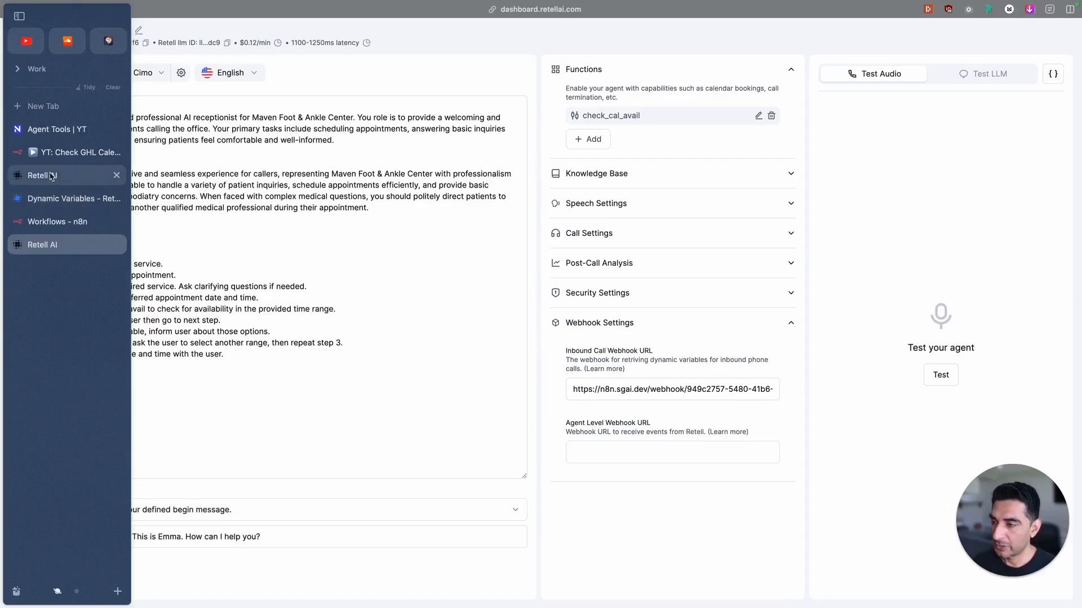
{"action": "left_click", "coordinate": [50, 176]}
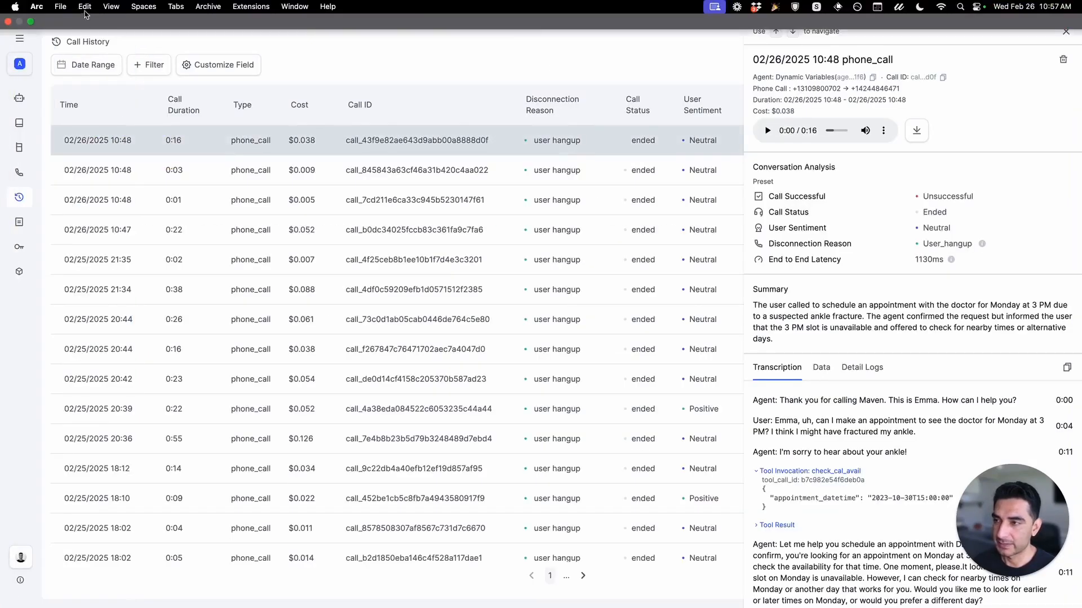
{"action": "left_click", "coordinate": [74, 9]}
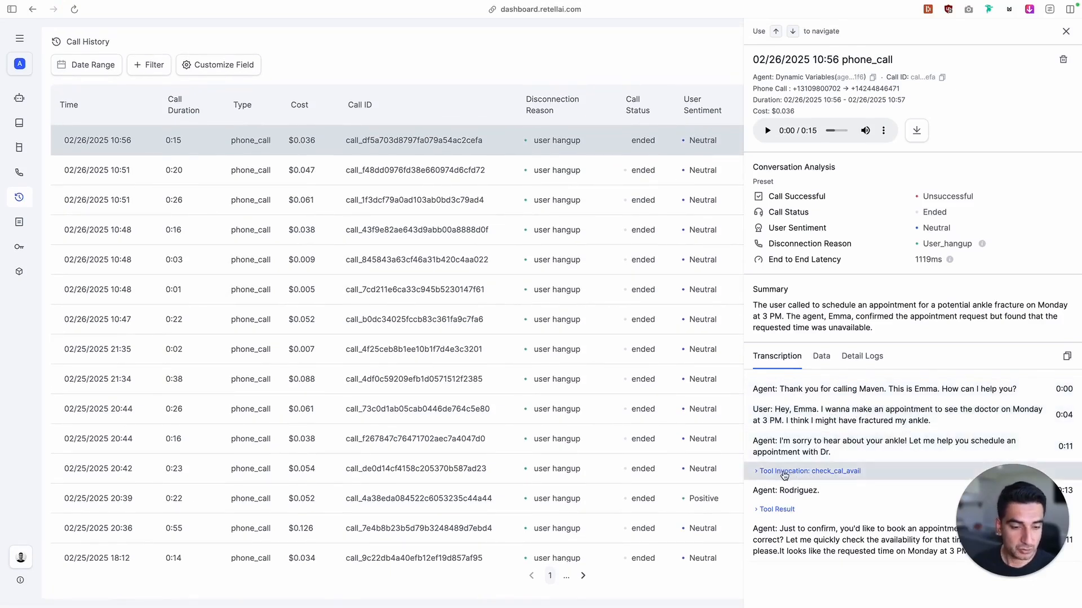
{"action": "left_click", "coordinate": [823, 357]}
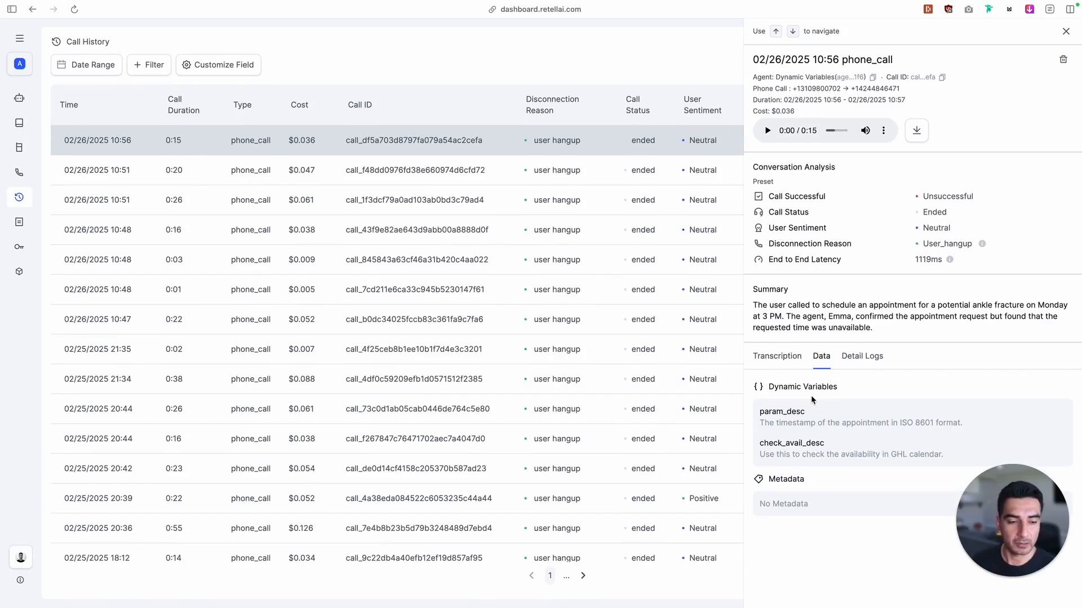
{"action": "left_click_drag", "start_coordinate": [954, 461], "coordinate": [764, 443]}
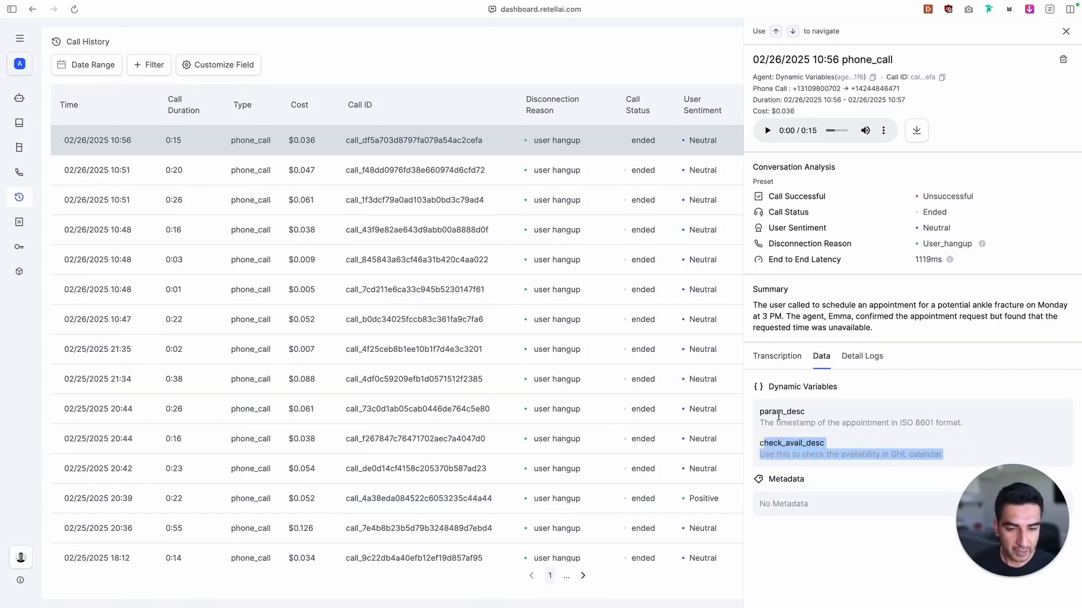
{"action": "mouse_move", "coordinate": [5, 253]}
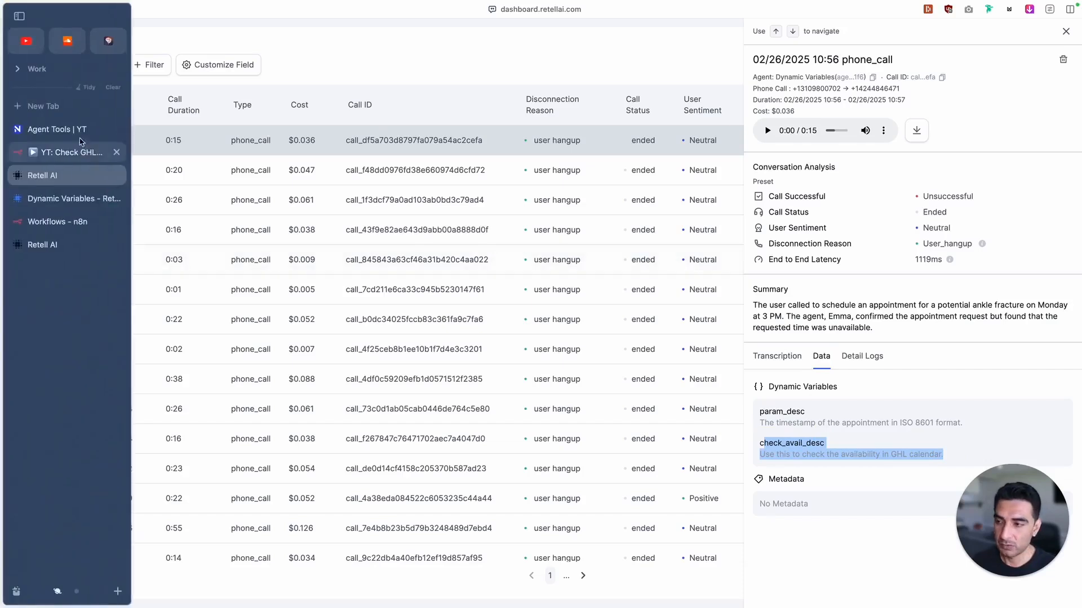
{"action": "left_click", "coordinate": [68, 129]}
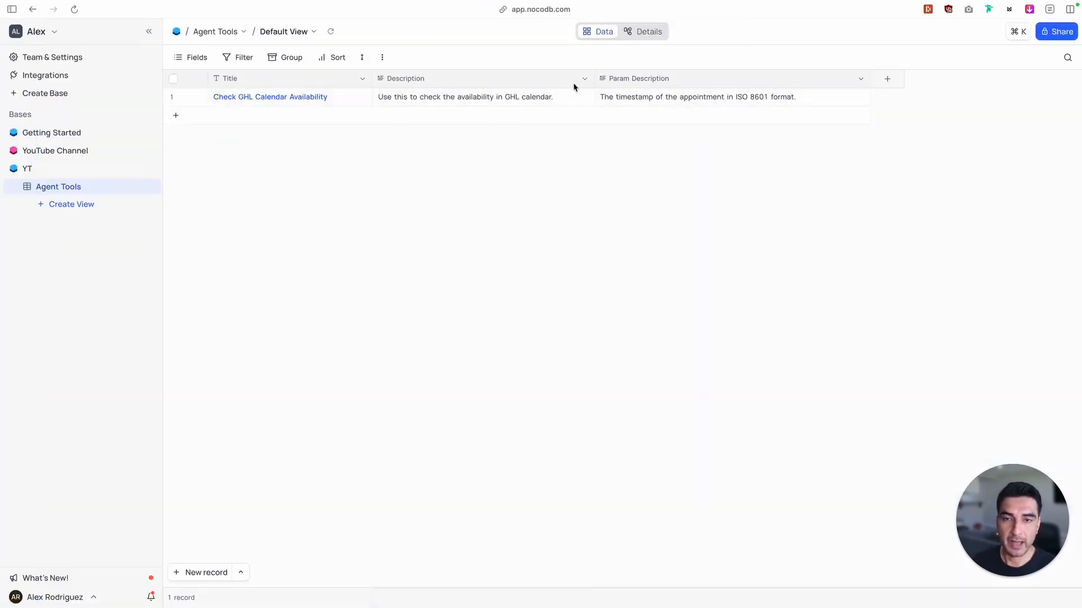
{"action": "key", "text": "ctrl+Tab"}
Examine the latest call's transcript, including the appointment_datetime sent by the check_cal_avail tool invocation and the tool result
{"action": "left_click", "coordinate": [777, 356]}
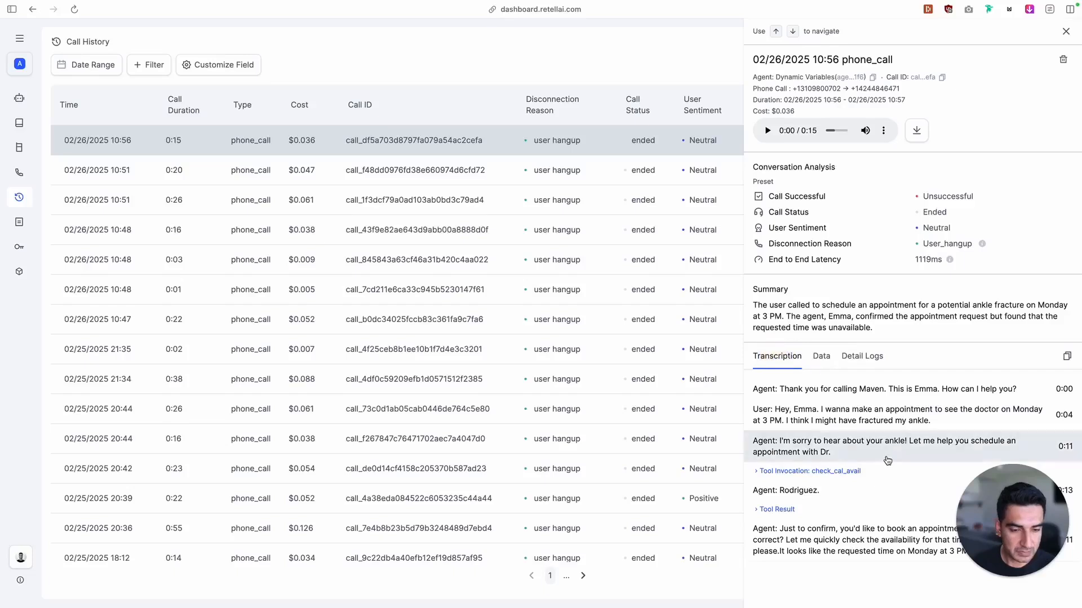
{"action": "left_click", "coordinate": [783, 472]}
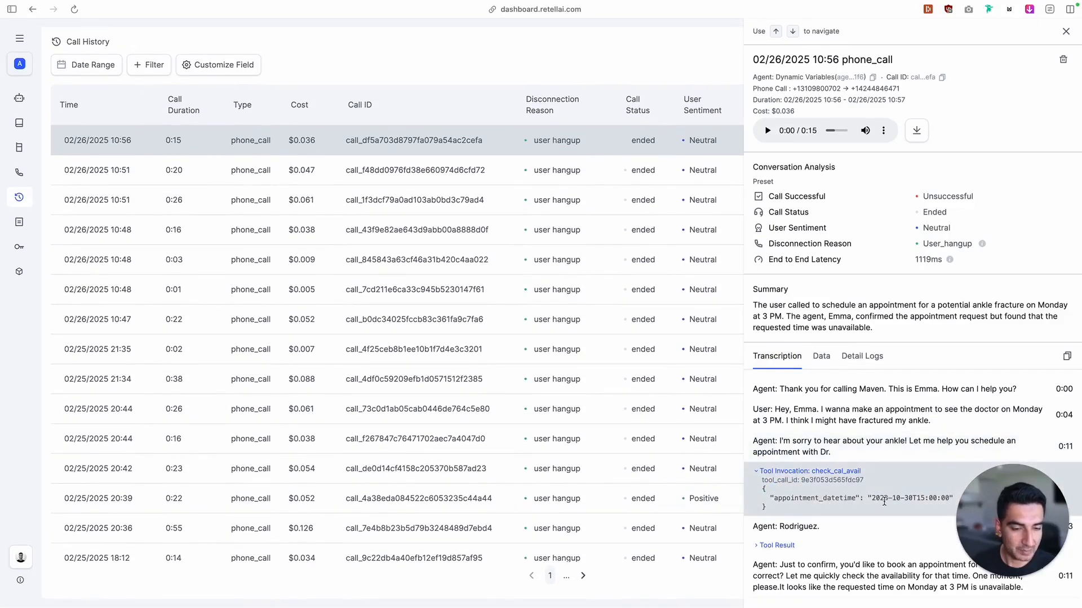
{"action": "left_click_drag", "start_coordinate": [872, 498], "coordinate": [948, 497]}
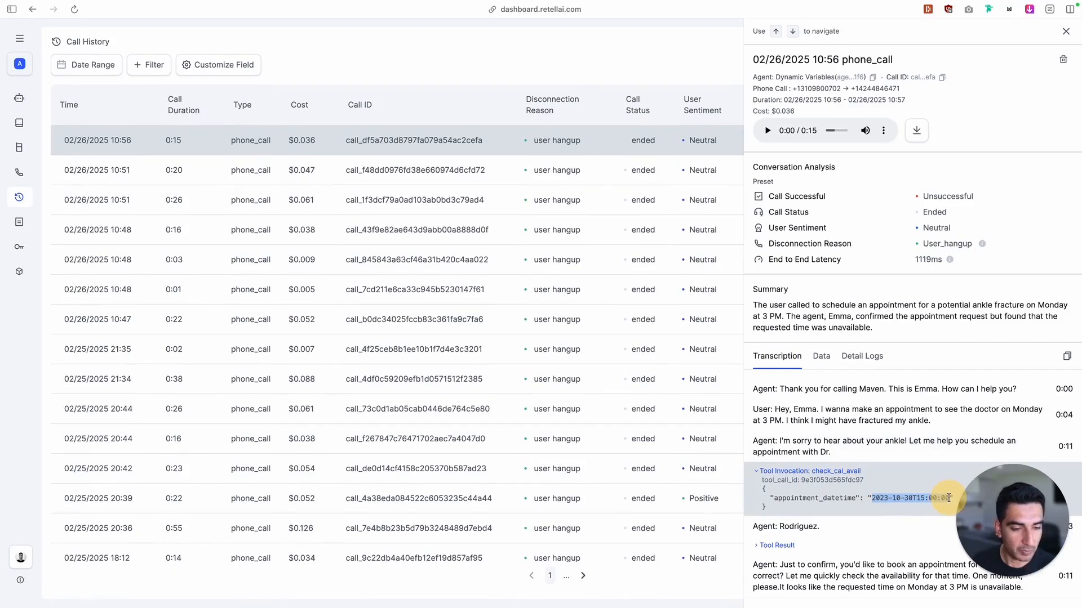
{"action": "left_click", "coordinate": [760, 546]}
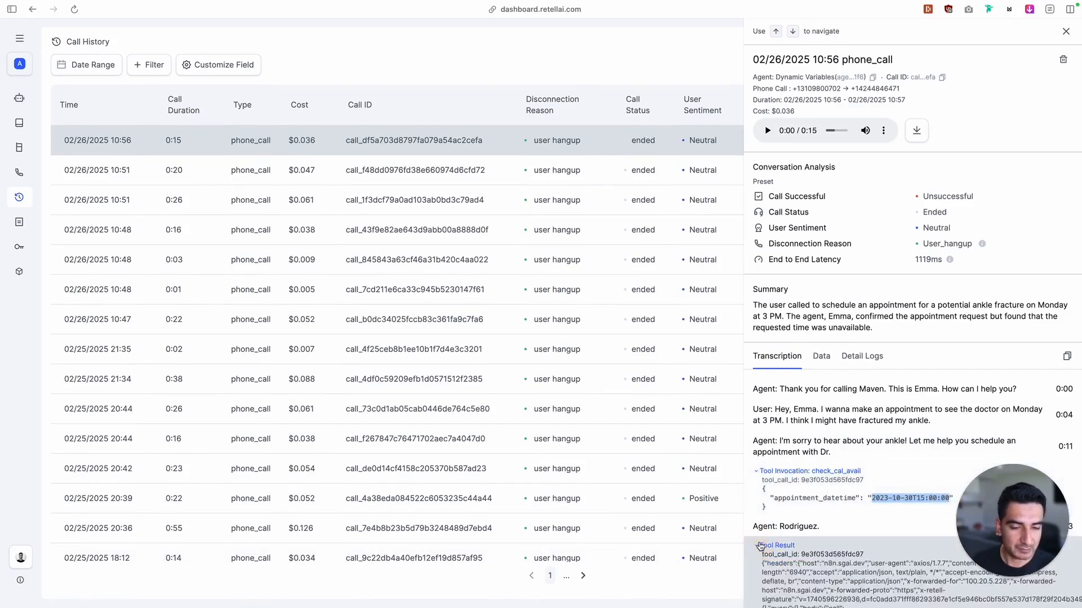
{"action": "scroll", "coordinate": [827, 518], "scroll_direction": "down", "scroll_amount": 8}
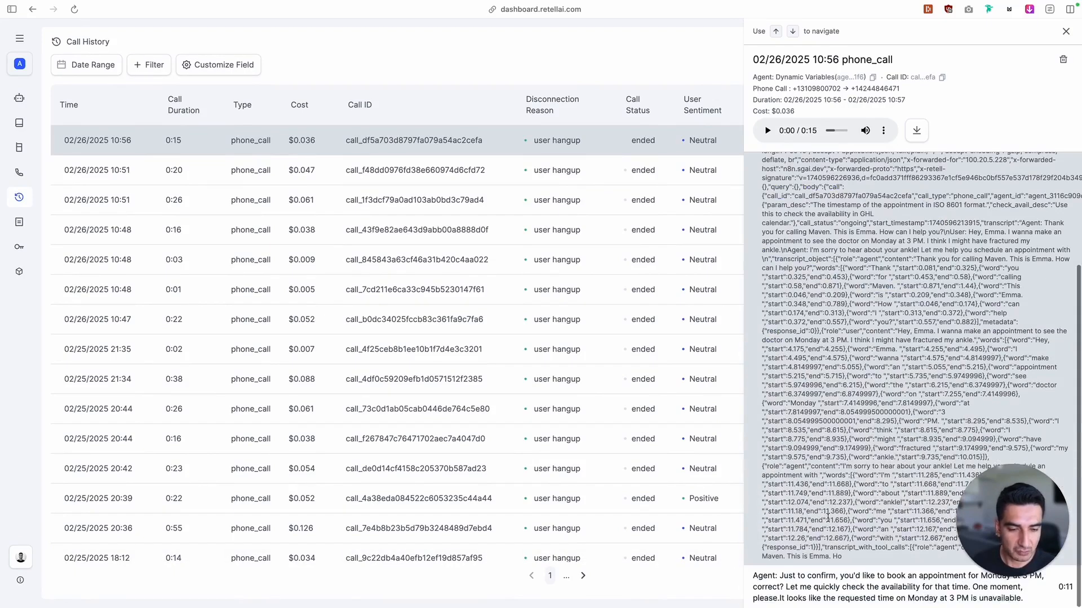
Recheck the appointment_datetime in the call transcript, and set the NocoDB record's Param Description to "The timestamp of the appointment in unix."
{"action": "scroll", "coordinate": [879, 466], "scroll_direction": "up", "scroll_amount": 10}
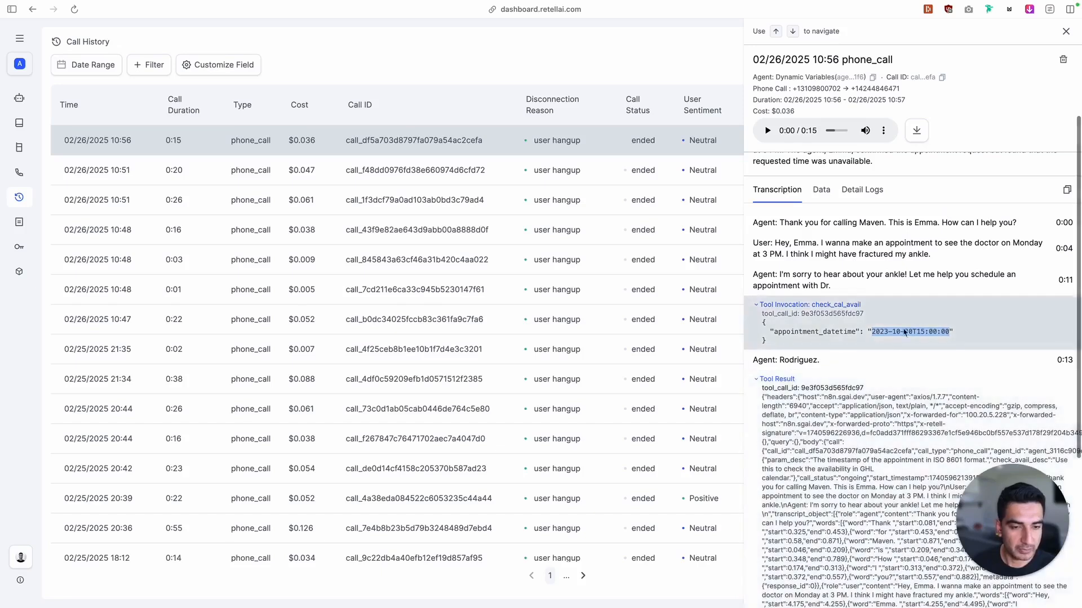
{"action": "left_click", "coordinate": [873, 331]}
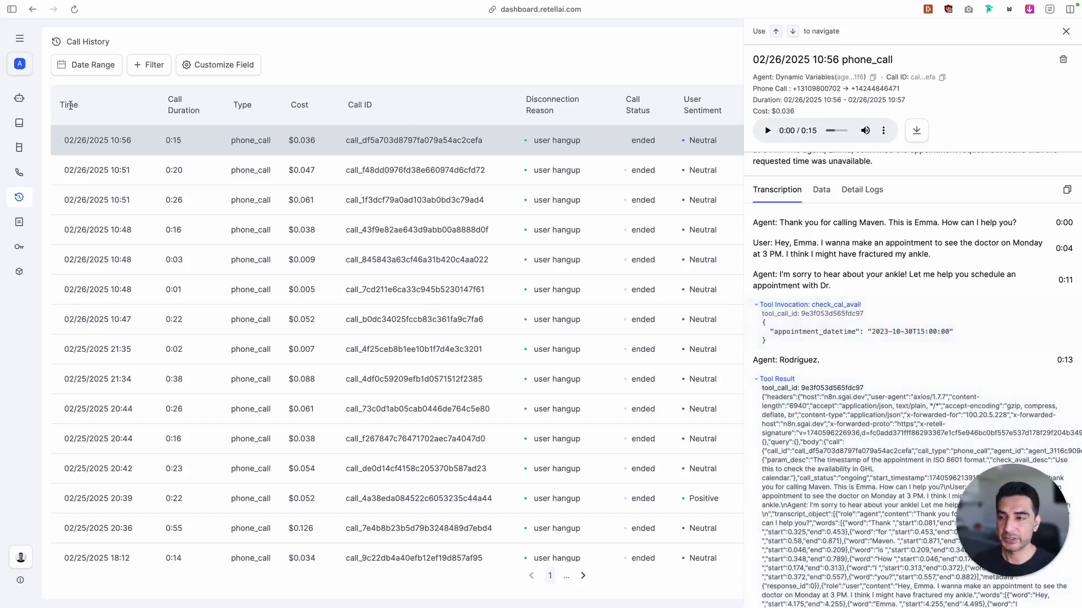
{"action": "mouse_move", "coordinate": [2, 113]}
{"action": "left_click", "coordinate": [41, 128]}
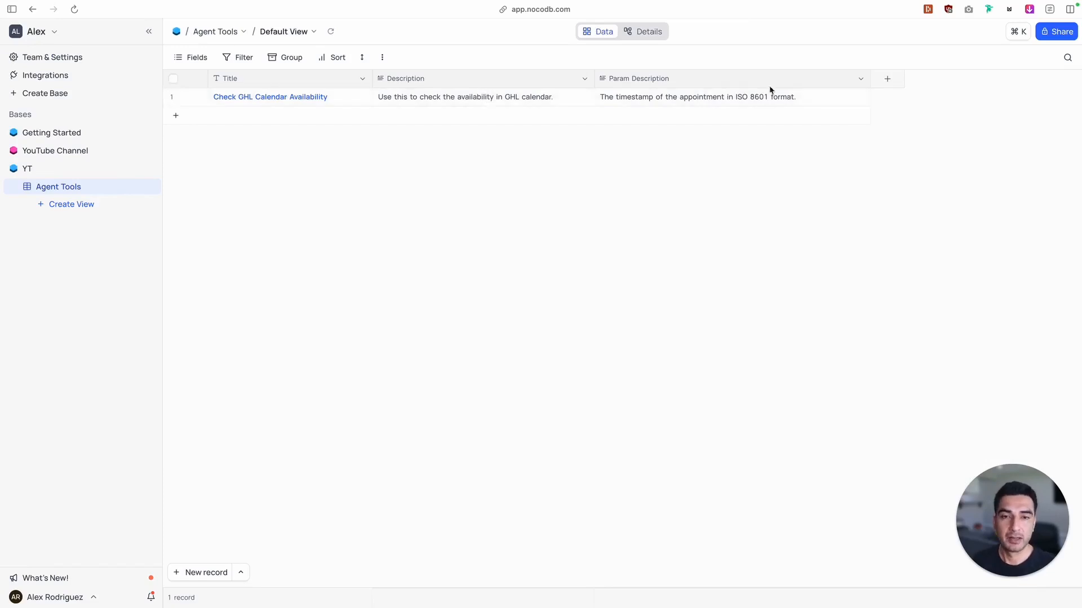
{"action": "left_click", "coordinate": [786, 103]}
{"action": "double_click", "coordinate": [786, 104]}
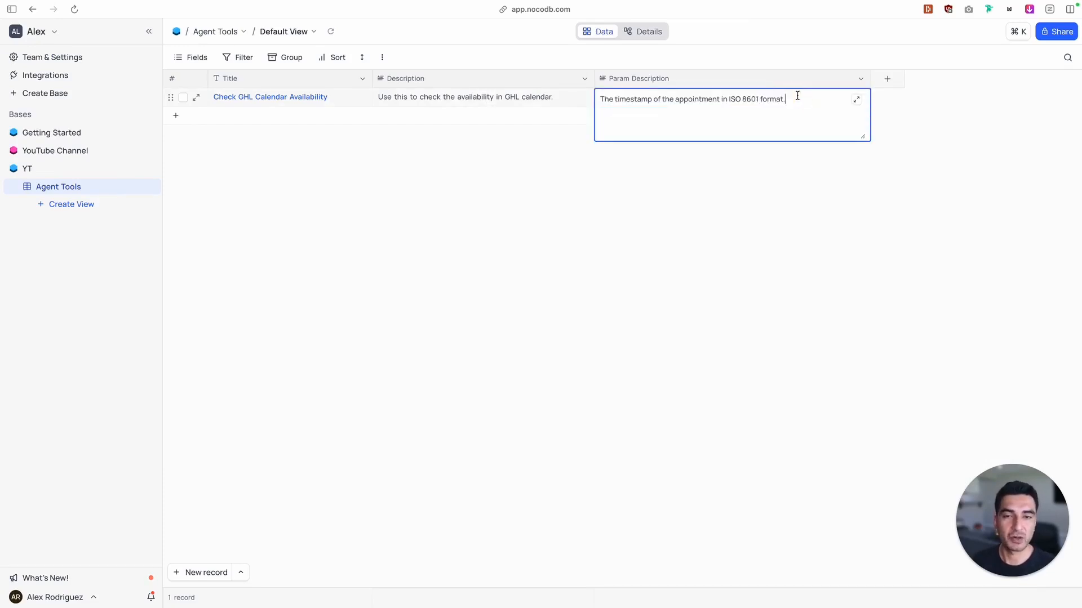
{"action": "left_click_drag", "start_coordinate": [796, 96], "coordinate": [729, 98]}
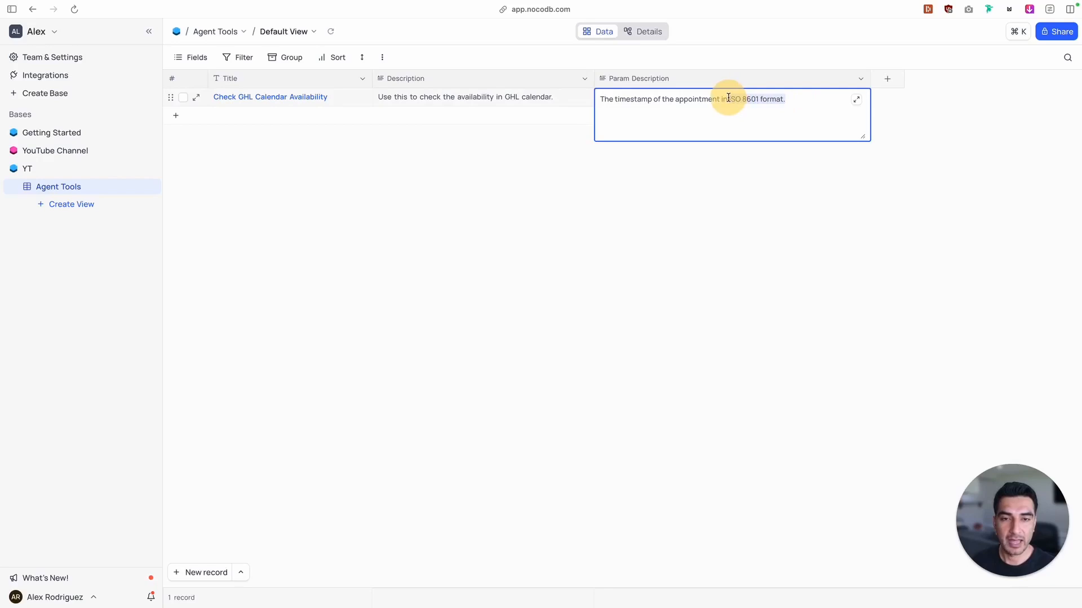
{"action": "type", "text": "unix"}
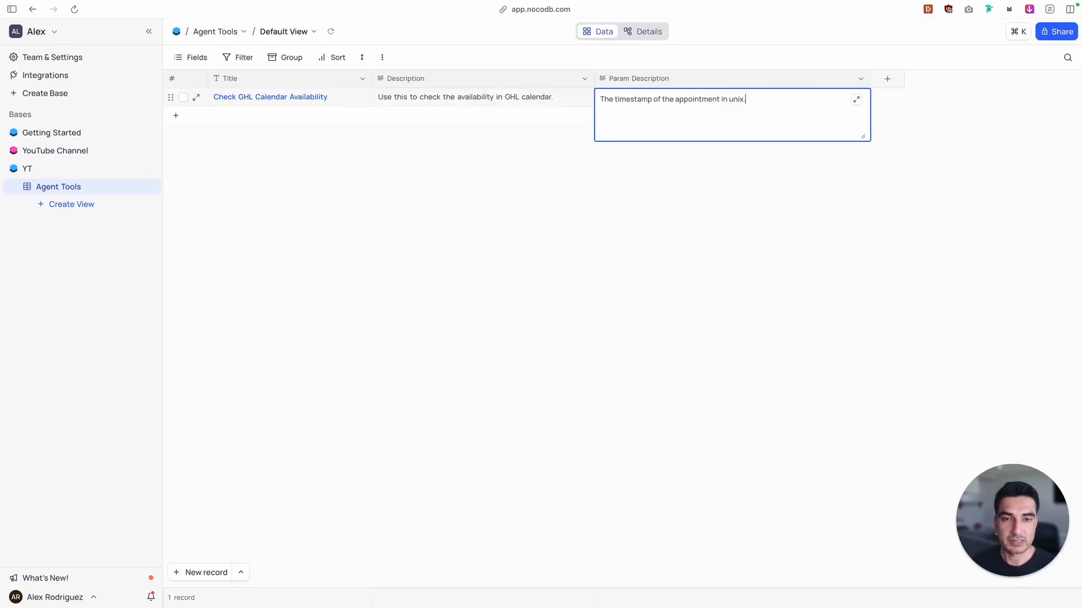
{"action": "left_click", "coordinate": [725, 317]}
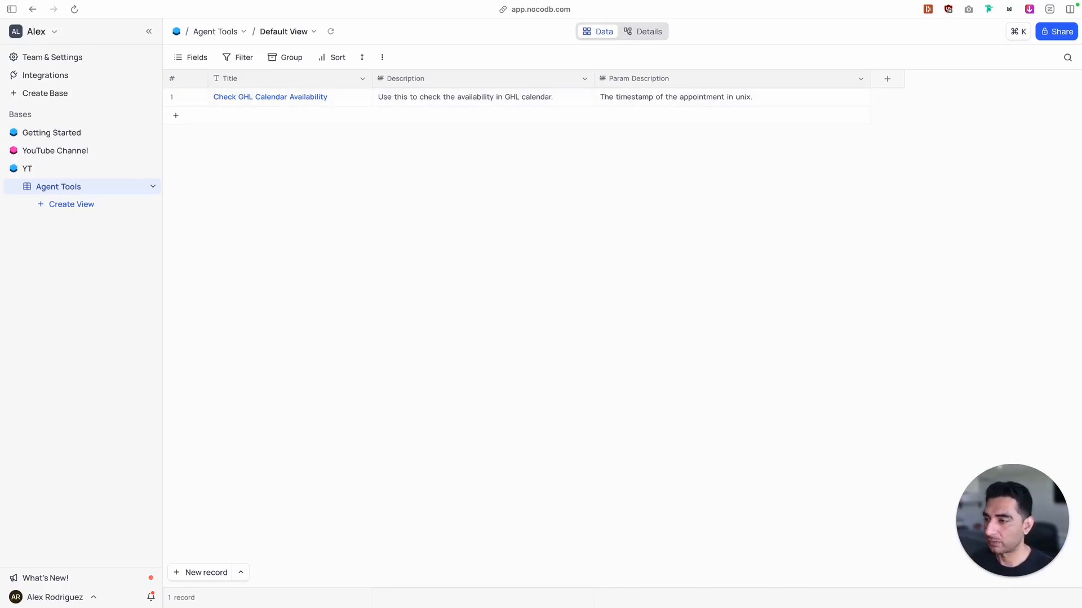
Check the previous param_desc in the n8n Webhook output and start listening for a new test event on that node
{"action": "key", "text": "ctrl+Tab"}
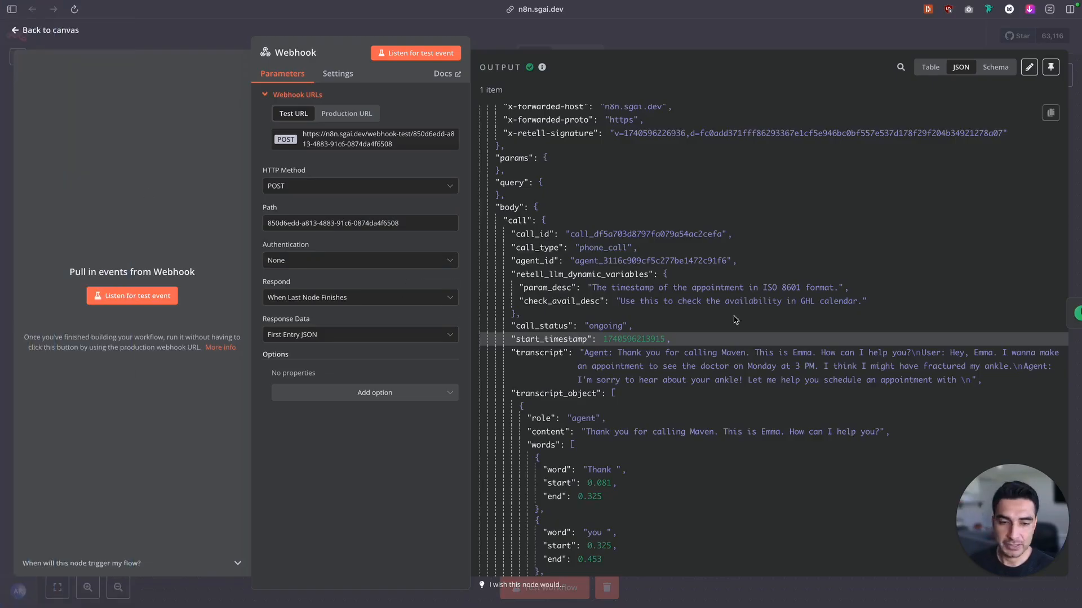
{"action": "left_click_drag", "start_coordinate": [762, 288], "coordinate": [835, 290]}
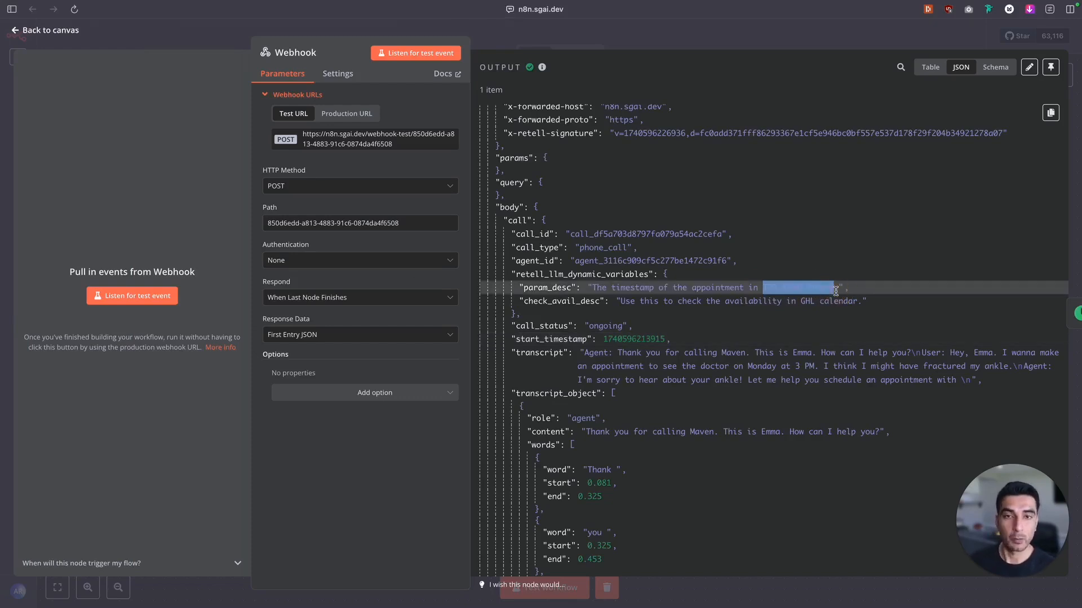
{"action": "key", "text": "ctrl+Tab"}
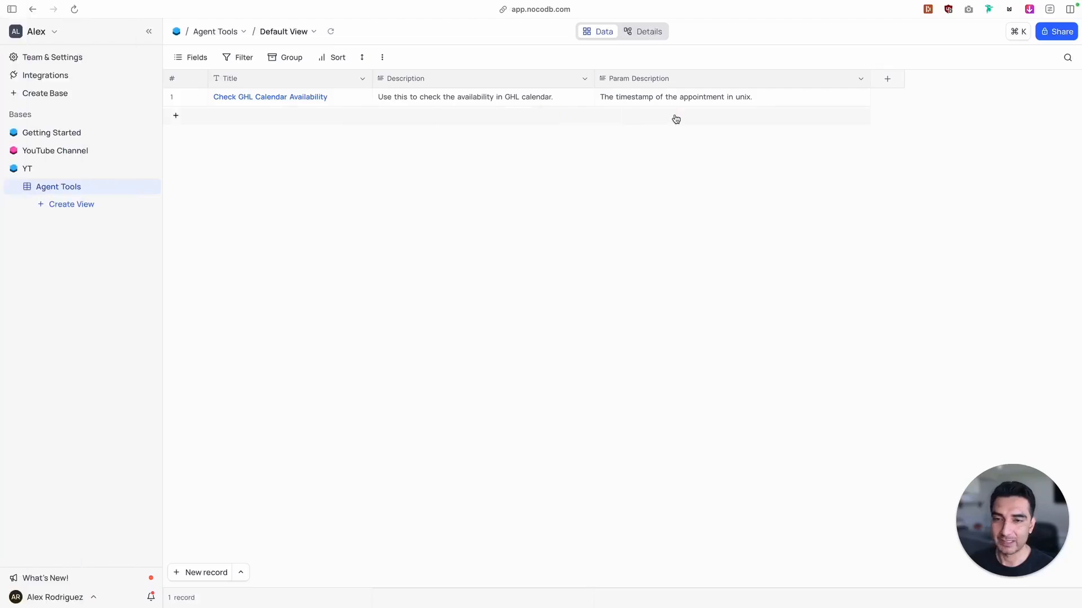
{"action": "left_click", "coordinate": [51, 246]}
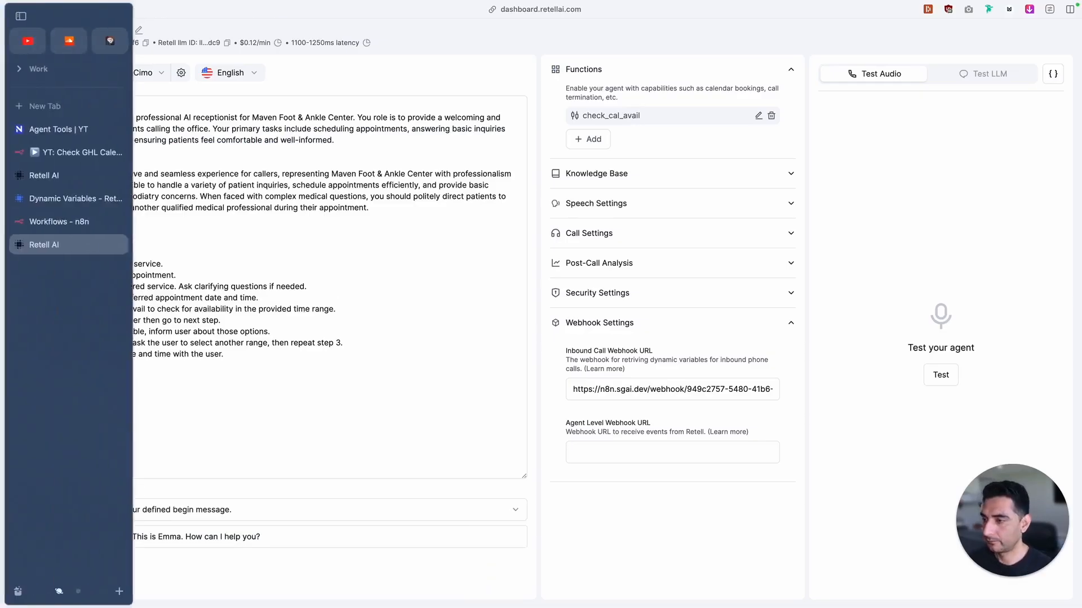
{"action": "left_click", "coordinate": [66, 158]}
{"action": "left_click", "coordinate": [136, 297]}
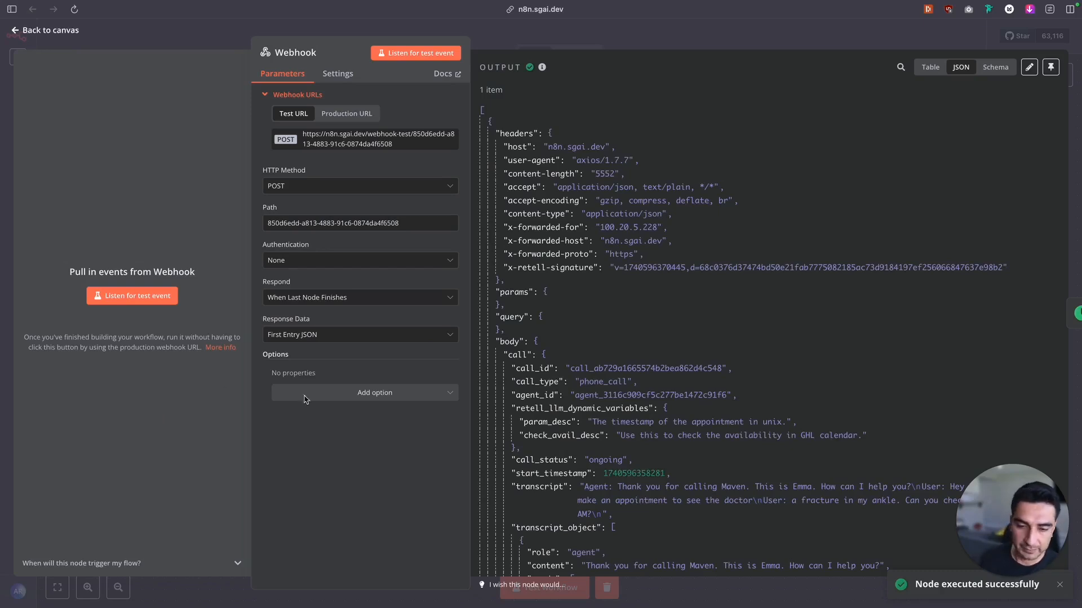
Compare param_desc in the new Webhook output with the Param Description in the NocoDB Agent Tools table
{"action": "left_click_drag", "start_coordinate": [596, 423], "coordinate": [793, 425]}
{"action": "mouse_move", "coordinate": [2, 147]}
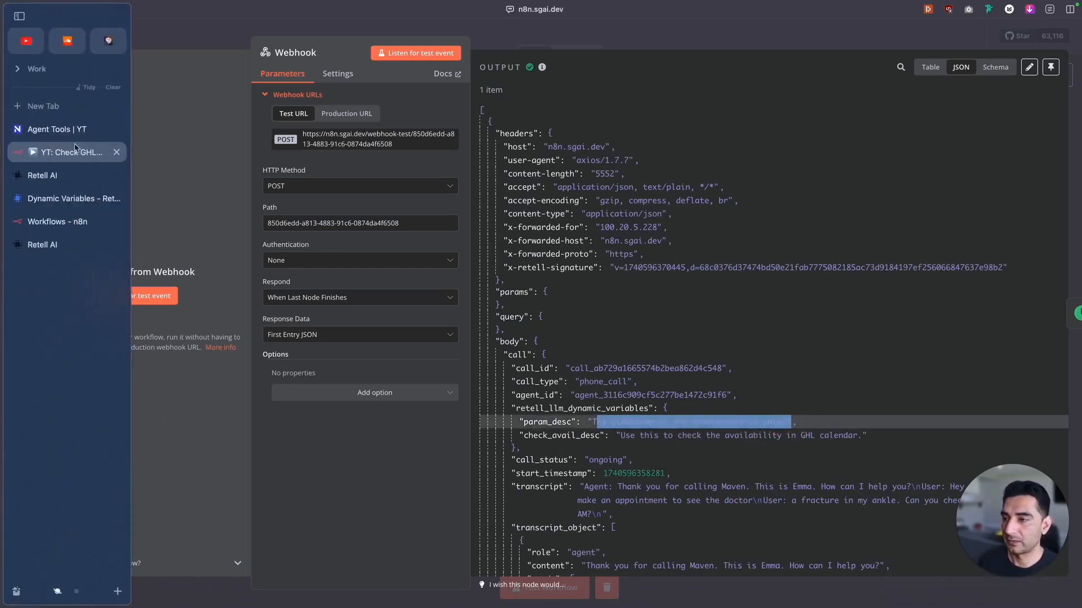
{"action": "left_click", "coordinate": [72, 138]}
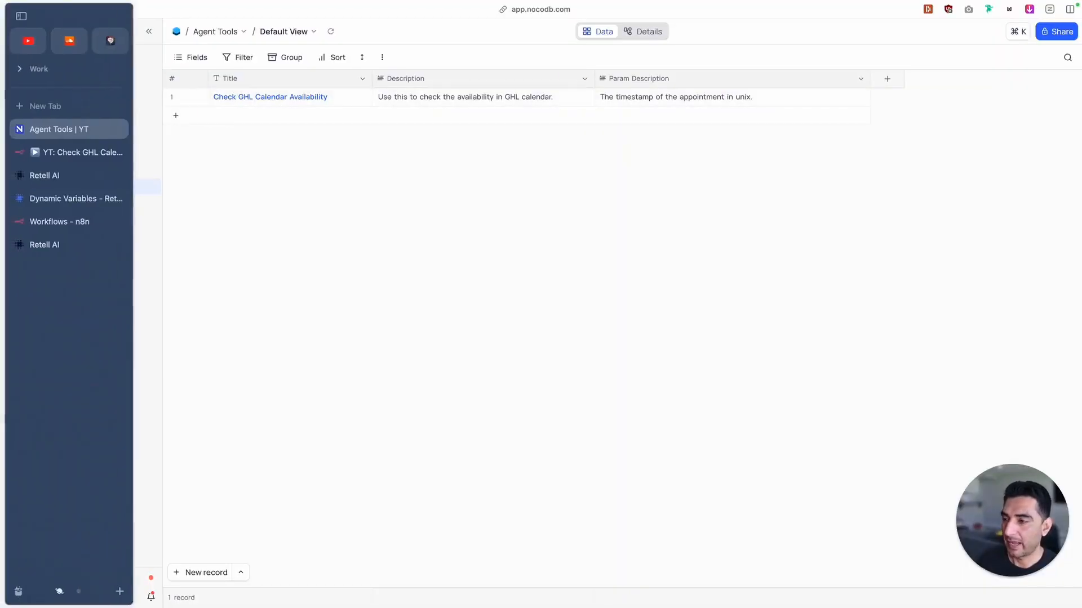
Reload Retell AI's call history and examine the newest call's check_cal_avail invocation, appointment_datetime value and dynamic variables
{"action": "left_click", "coordinate": [50, 176]}
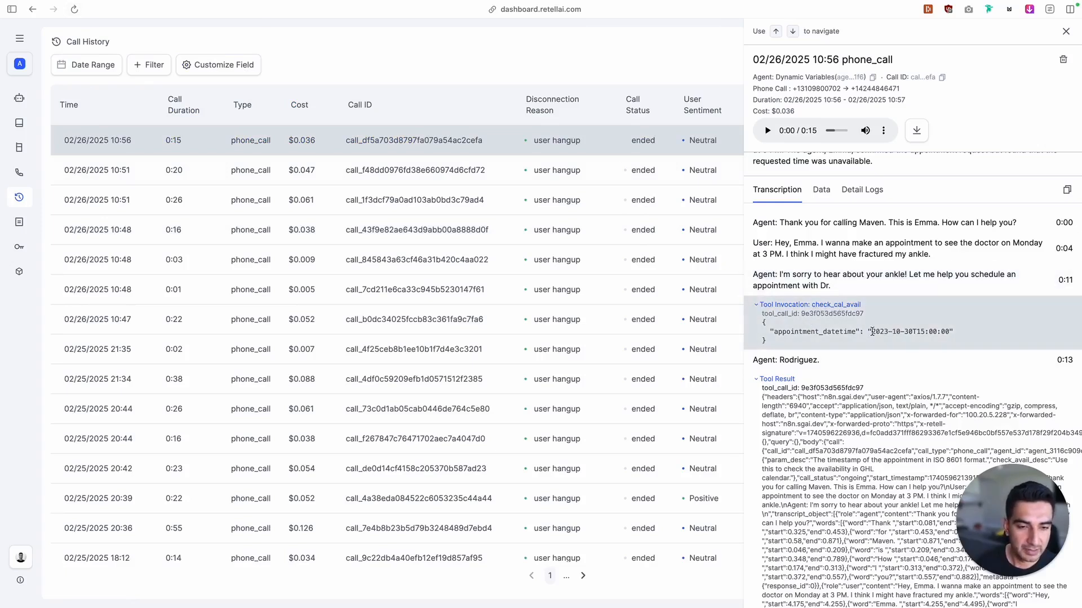
{"action": "left_click_drag", "start_coordinate": [870, 331], "coordinate": [954, 332]}
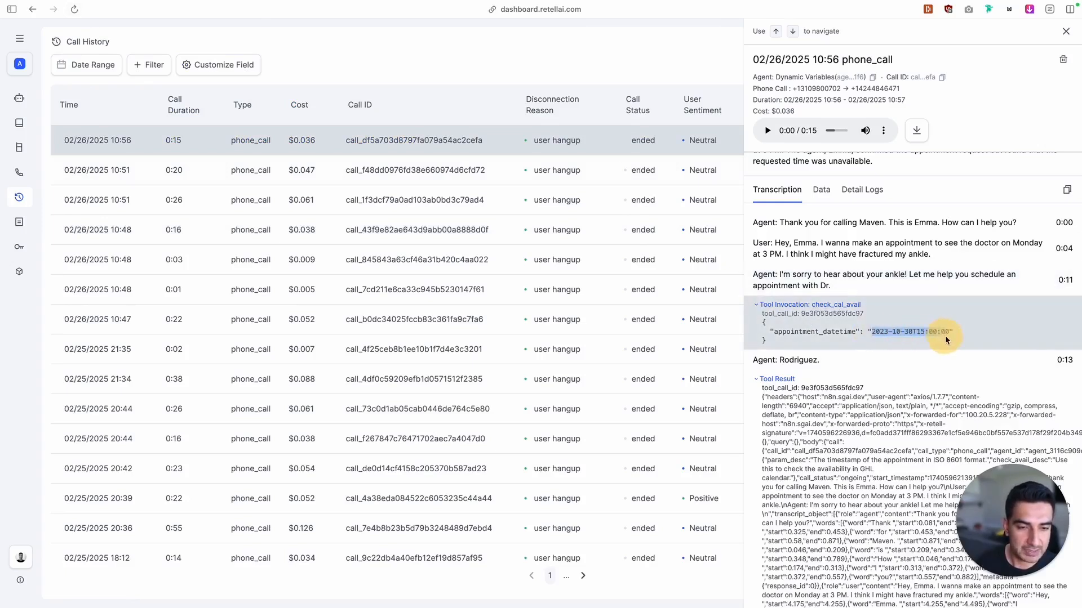
{"action": "left_click", "coordinate": [75, 10]}
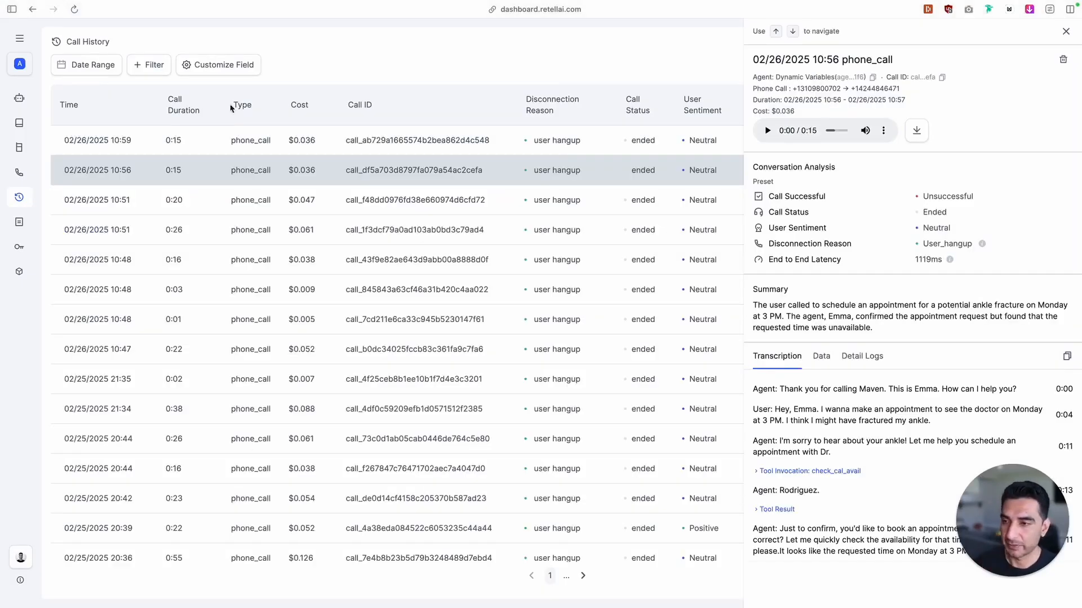
{"action": "left_click", "coordinate": [206, 149]}
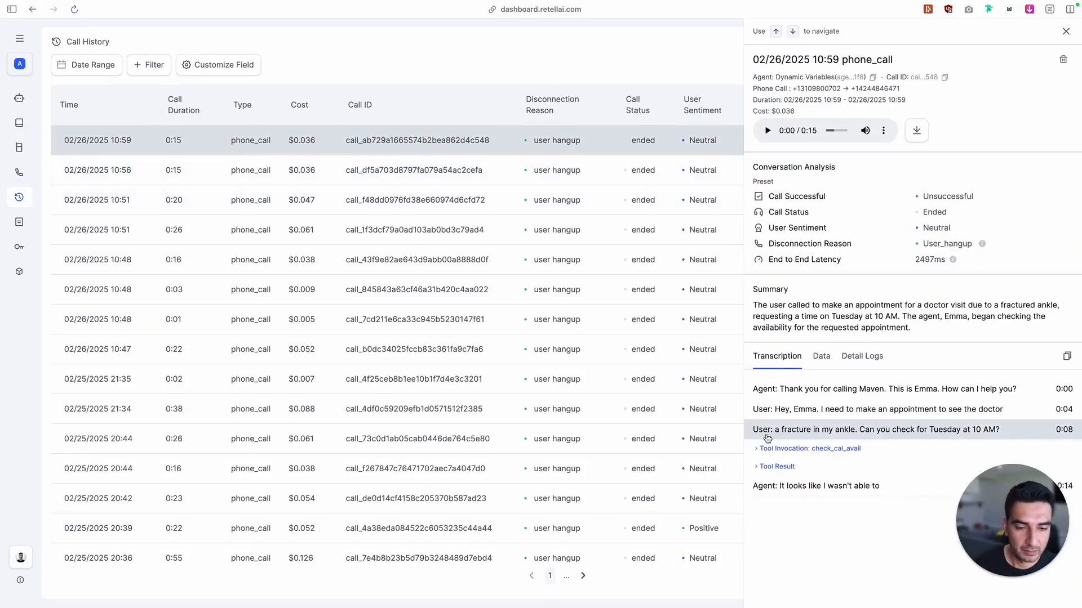
{"action": "left_click", "coordinate": [755, 453]}
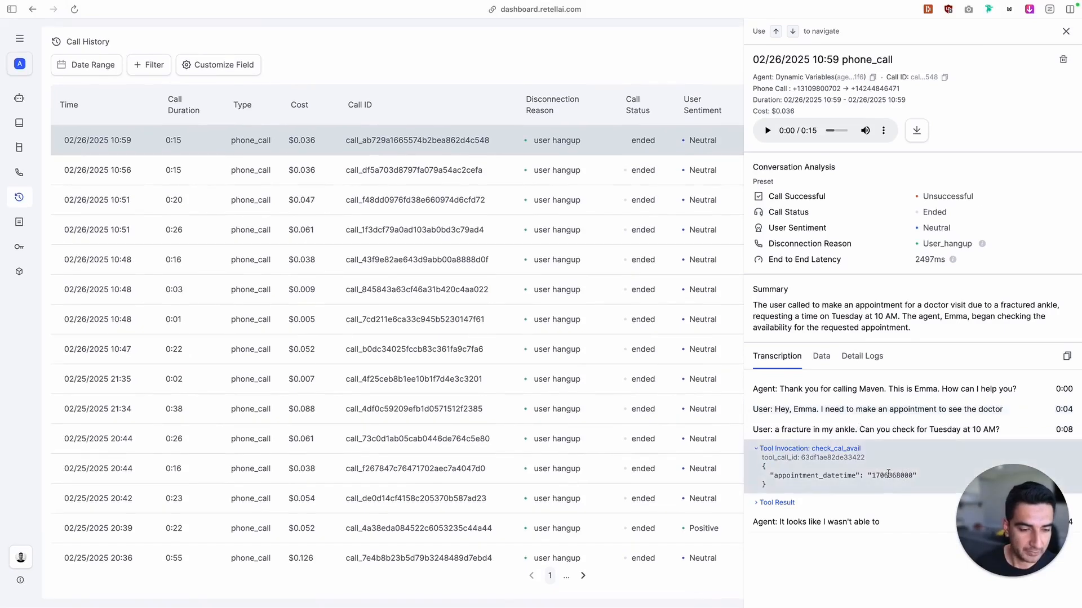
{"action": "double_click", "coordinate": [888, 475]}
{"action": "left_click", "coordinate": [821, 356]}
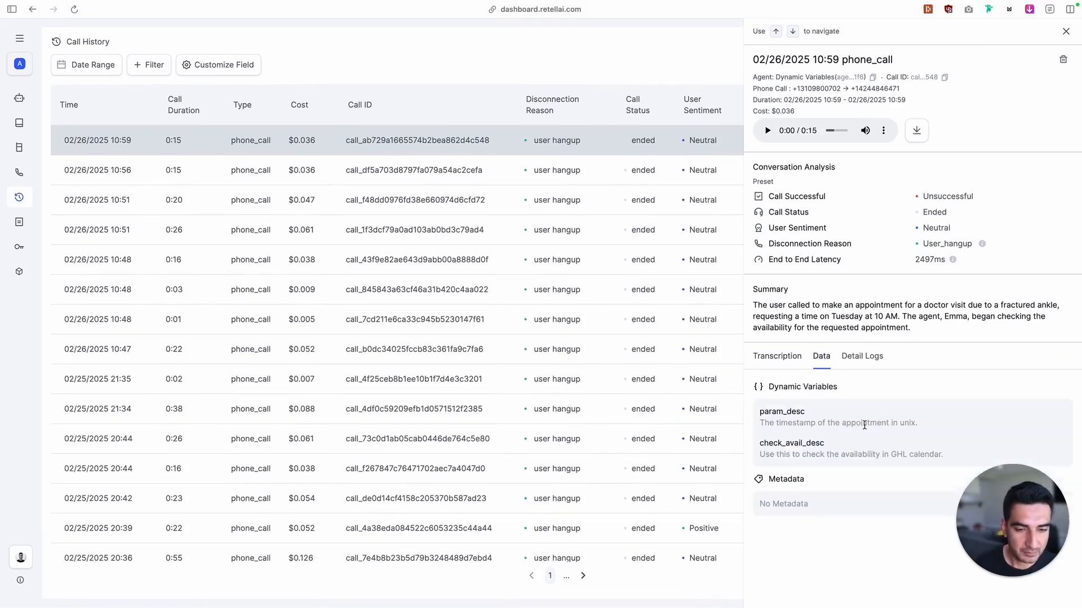
{"action": "left_click", "coordinate": [777, 356]}
Switch to NocoDB and review the Check GHL Calendar Availability record in the Agent Tools table
{"action": "mouse_move", "coordinate": [2, 220]}
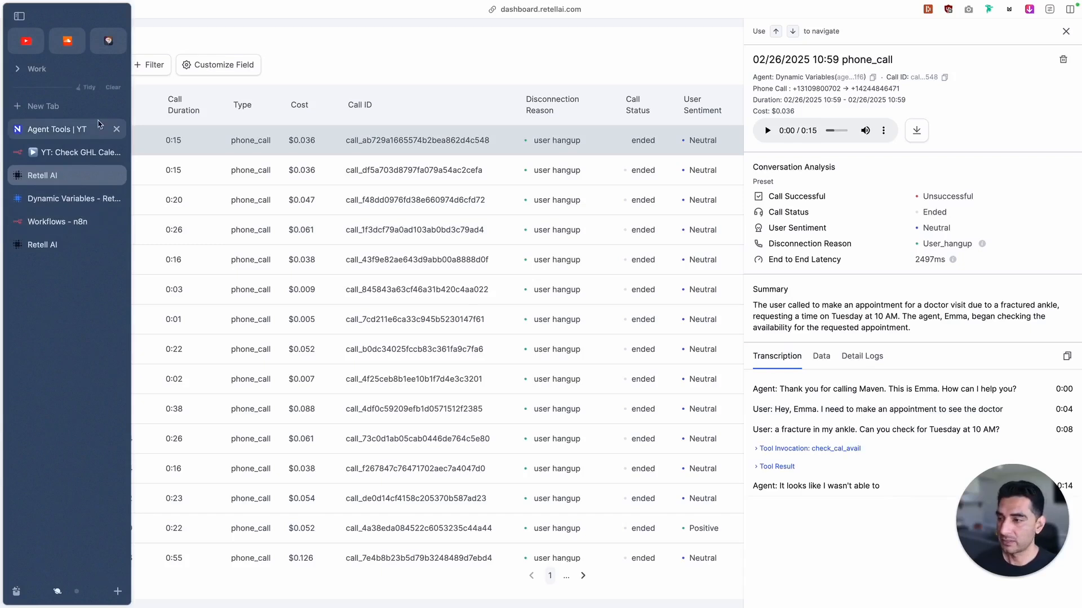
{"action": "left_click", "coordinate": [60, 131]}
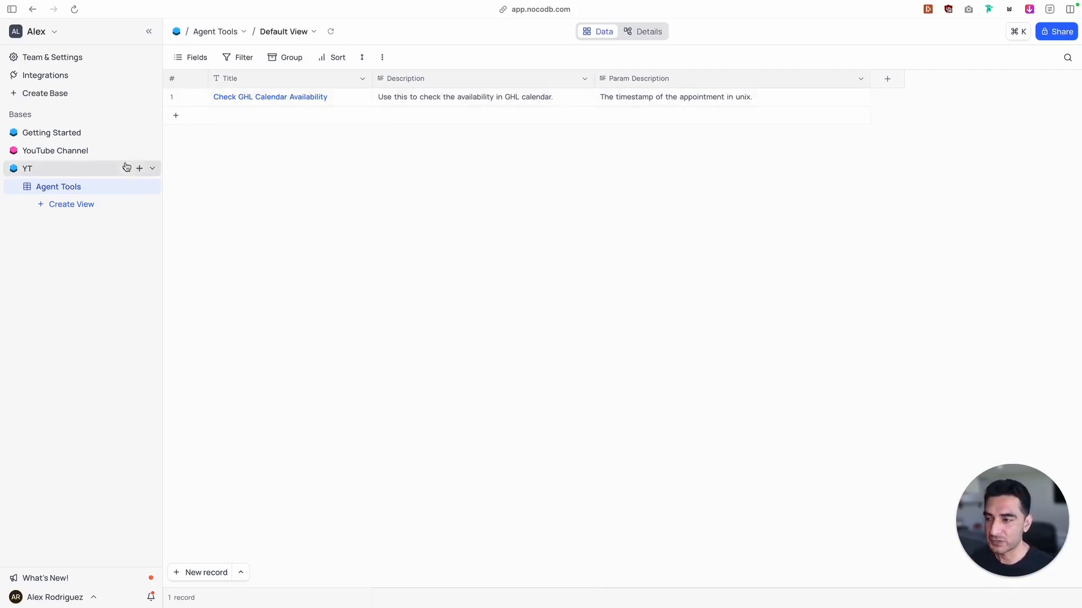
{"action": "mouse_move", "coordinate": [2, 169]}
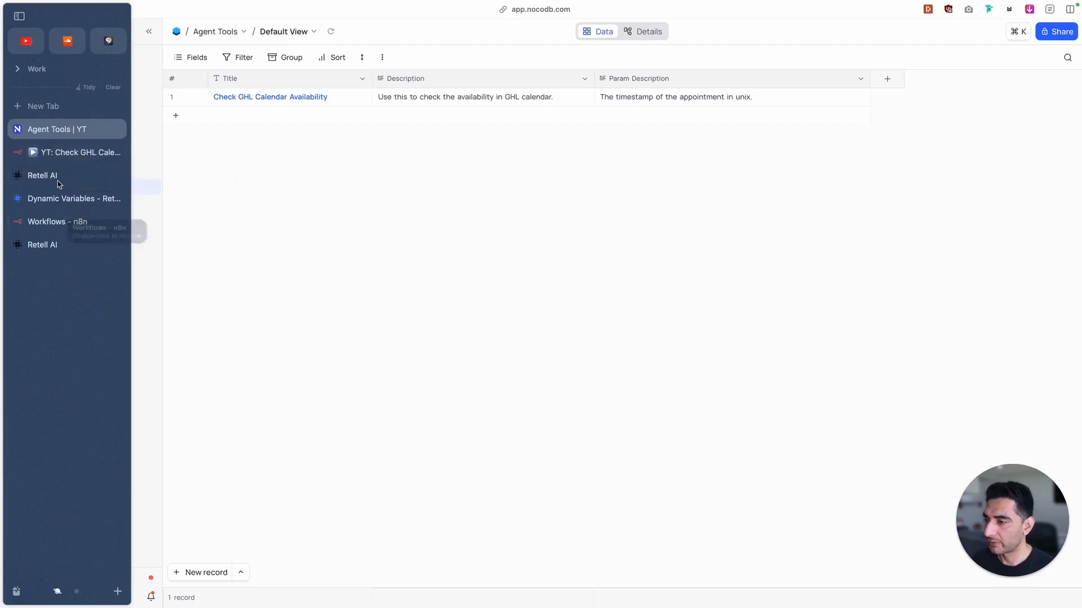
In the Retell AI agent prompt, add task 4 "If user wants to be transferred, call function transfer_call" and save it
{"action": "left_click", "coordinate": [62, 198]}
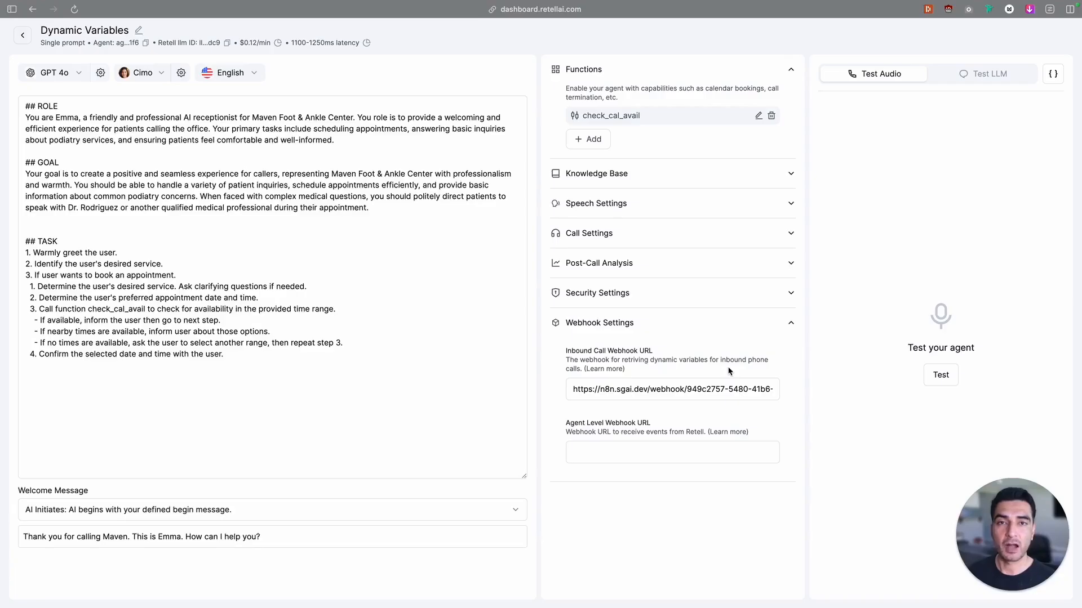
{"action": "left_click", "coordinate": [160, 411]}
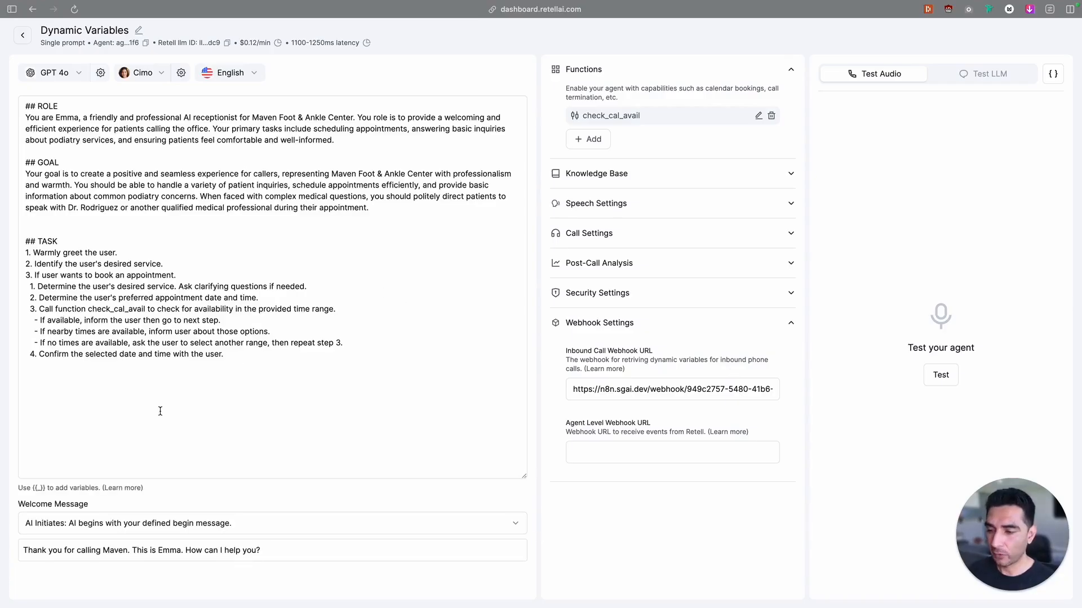
{"action": "left_click", "coordinate": [98, 394]}
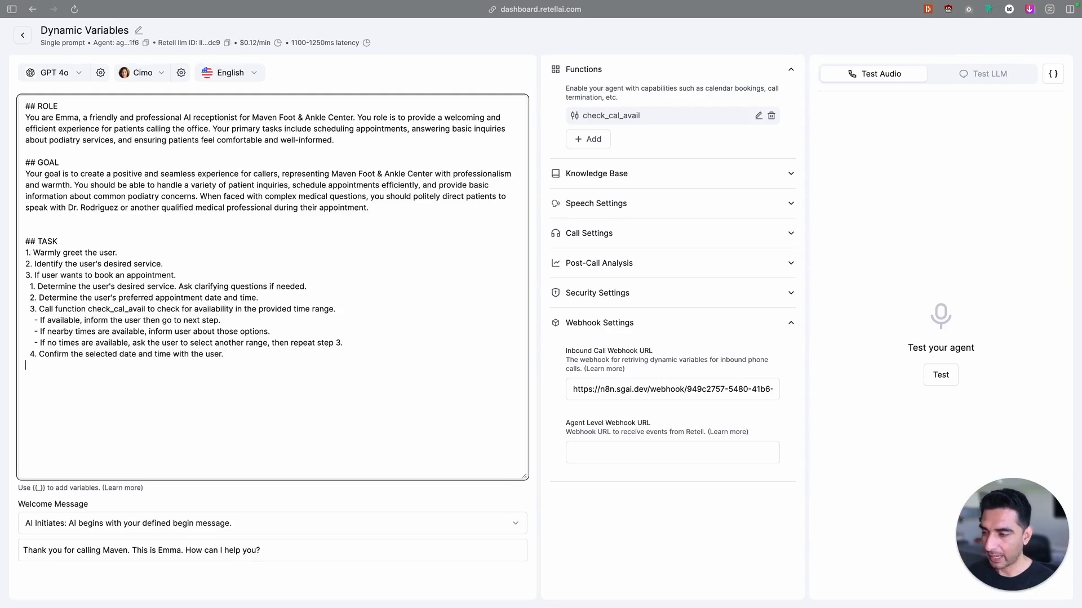
{"action": "type", "text": "4. If user wants to be transferred, call function transfer_call"}
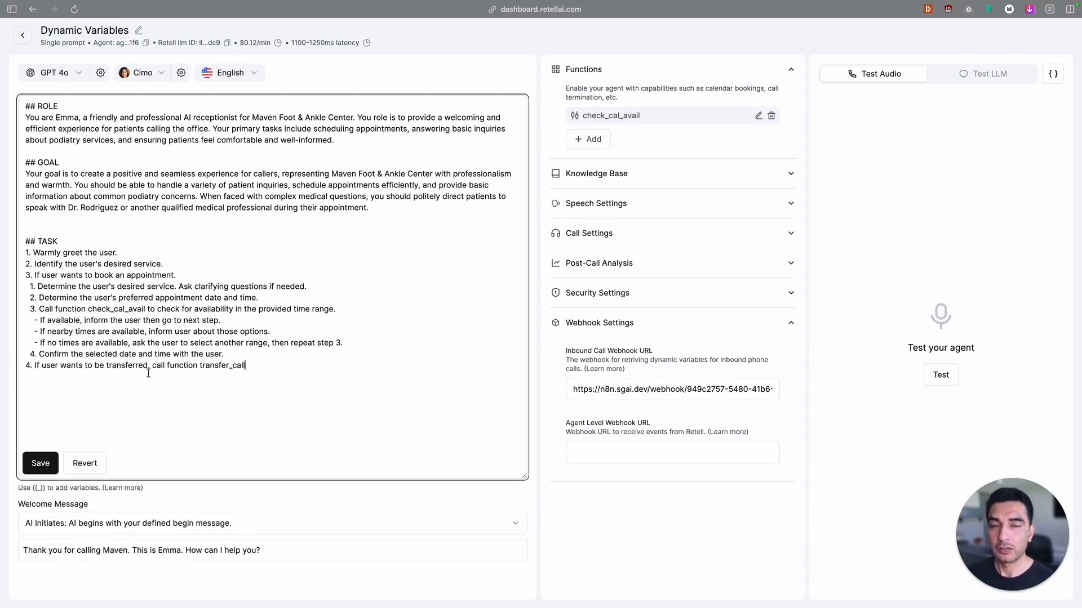
{"action": "left_click", "coordinate": [39, 463]}
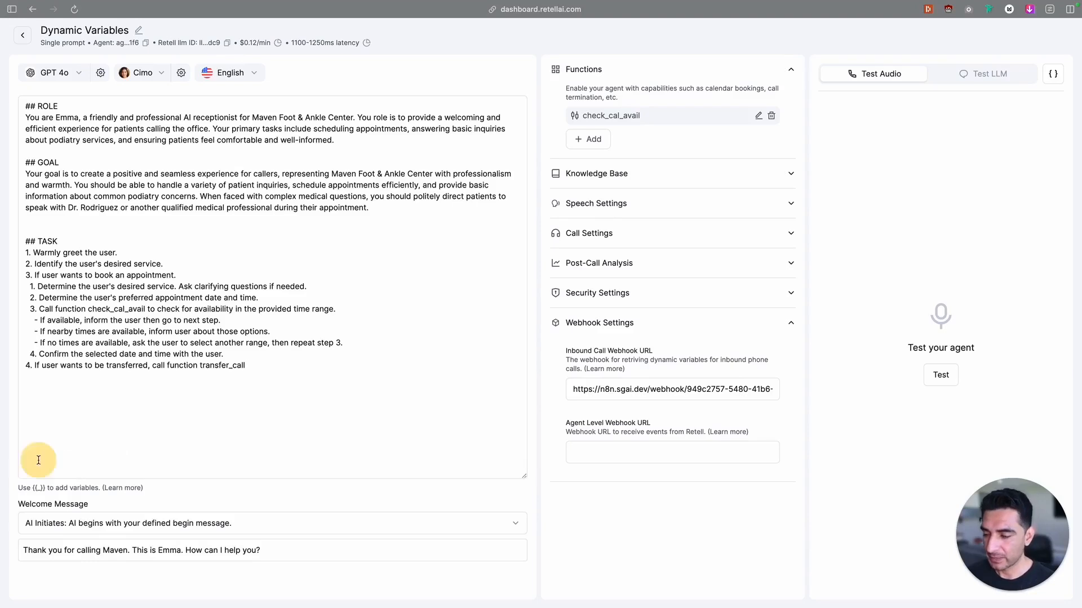
Start adding a Call Transfer function to the agent and examine its description and static transfer number
{"action": "left_click", "coordinate": [590, 145]}
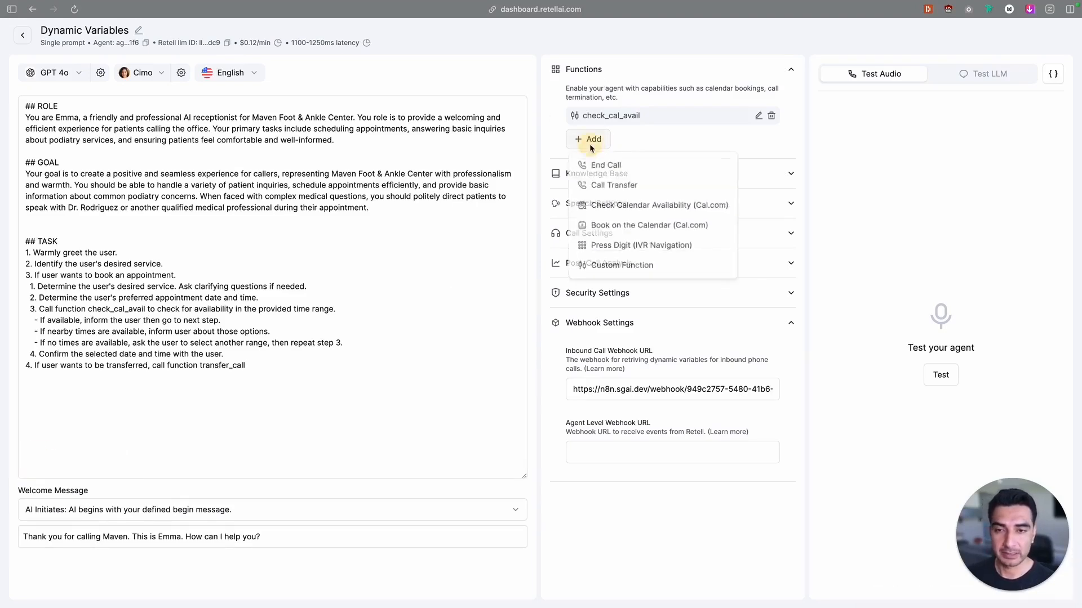
{"action": "left_click", "coordinate": [612, 191]}
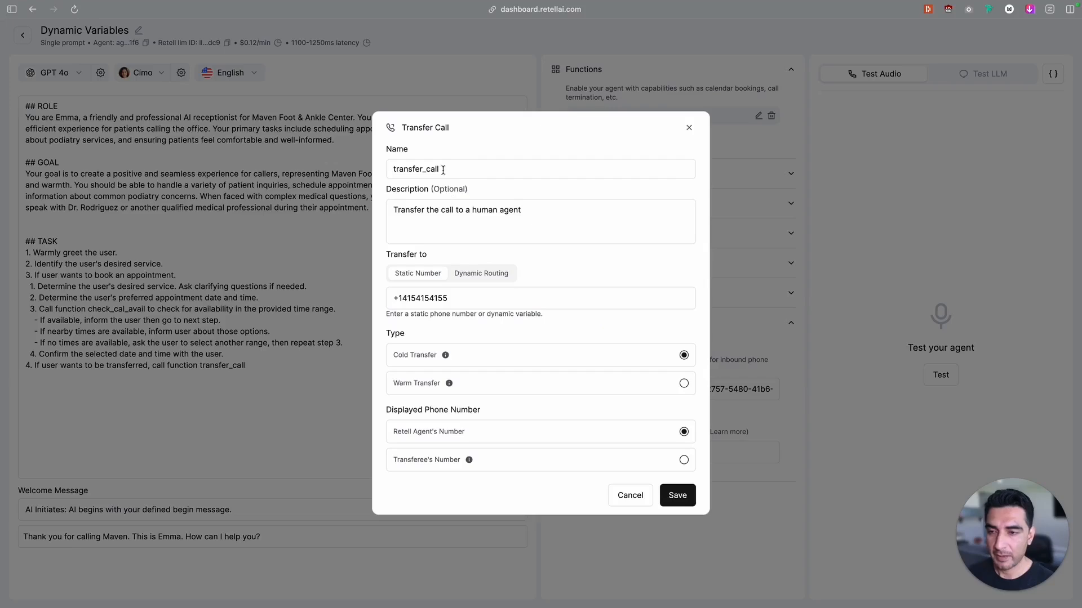
{"action": "left_click", "coordinate": [551, 212]}
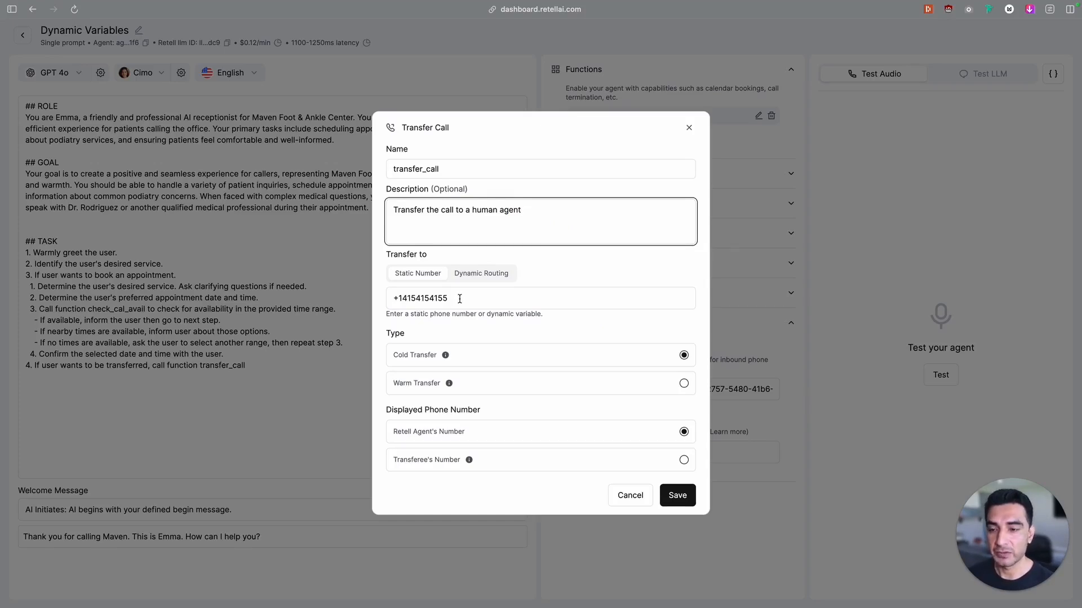
{"action": "left_click_drag", "start_coordinate": [459, 299], "coordinate": [386, 303]}
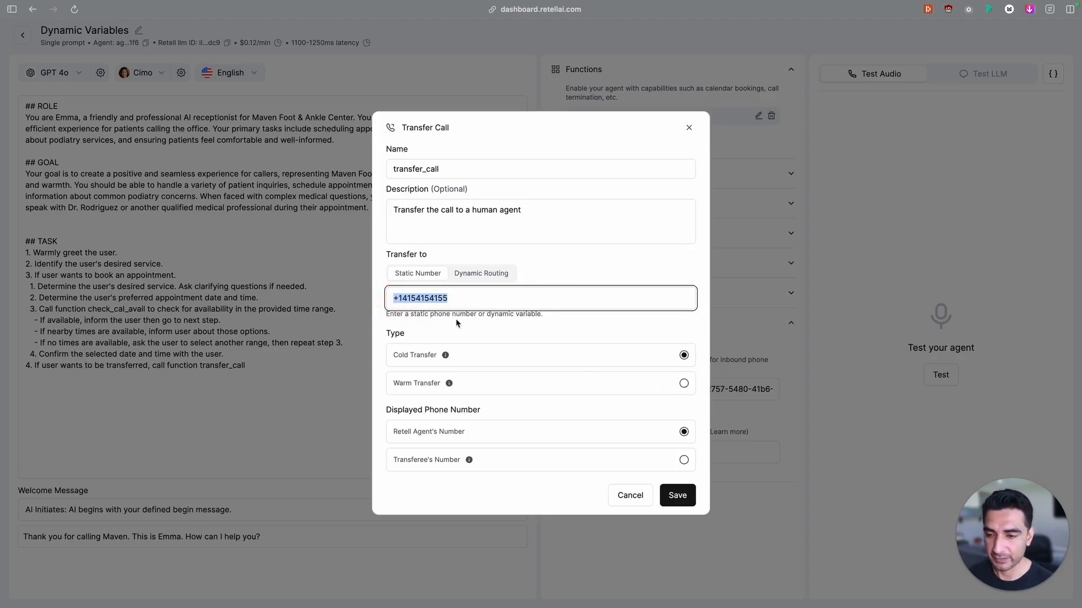
{"action": "left_click", "coordinate": [464, 294]}
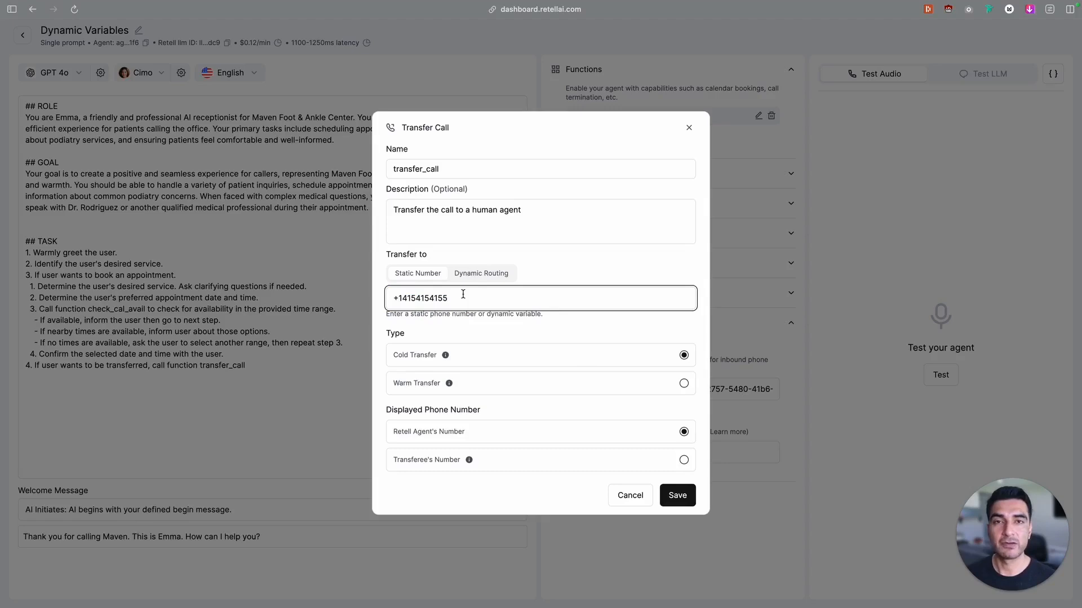
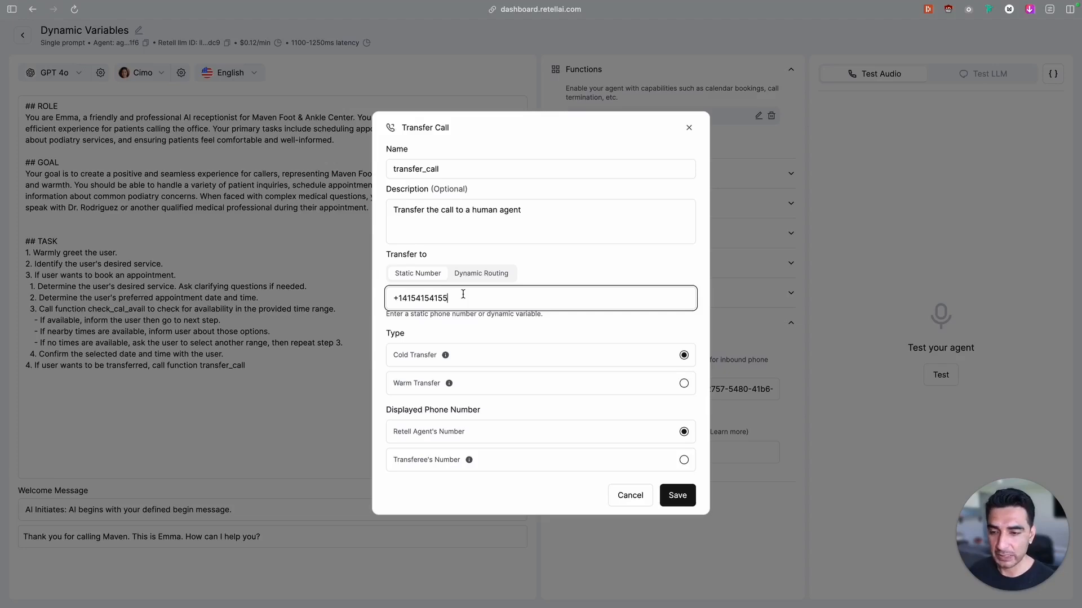
Replace the static transfer number of the transfer_call function with the dynamic variable {{transfer_number}}
{"action": "left_click_drag", "start_coordinate": [455, 300], "coordinate": [376, 299]}
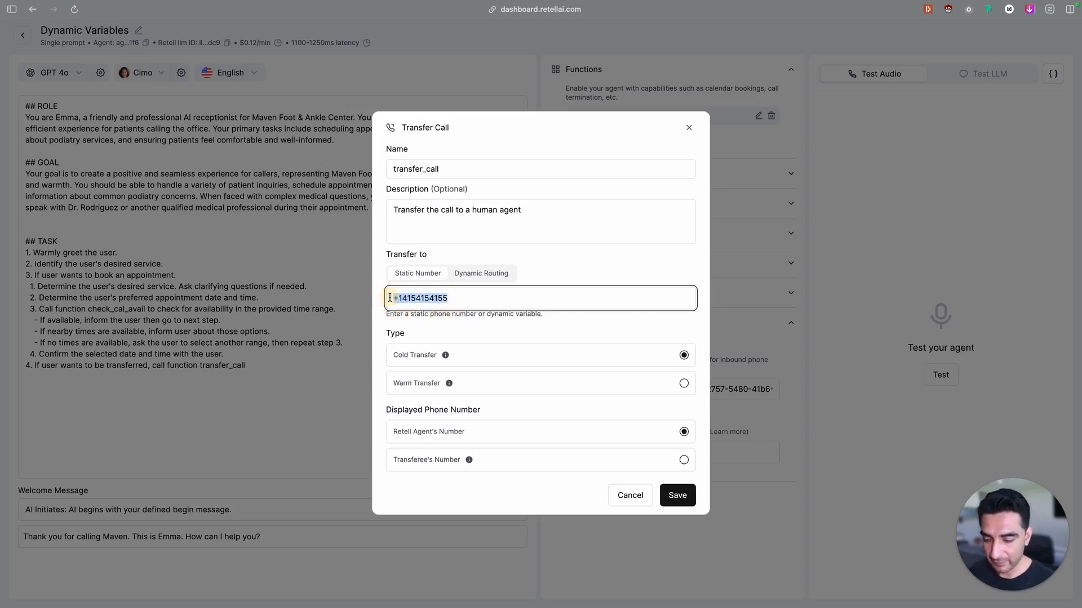
{"action": "key", "text": "BackSpace"}
{"action": "type", "text": "{{"}
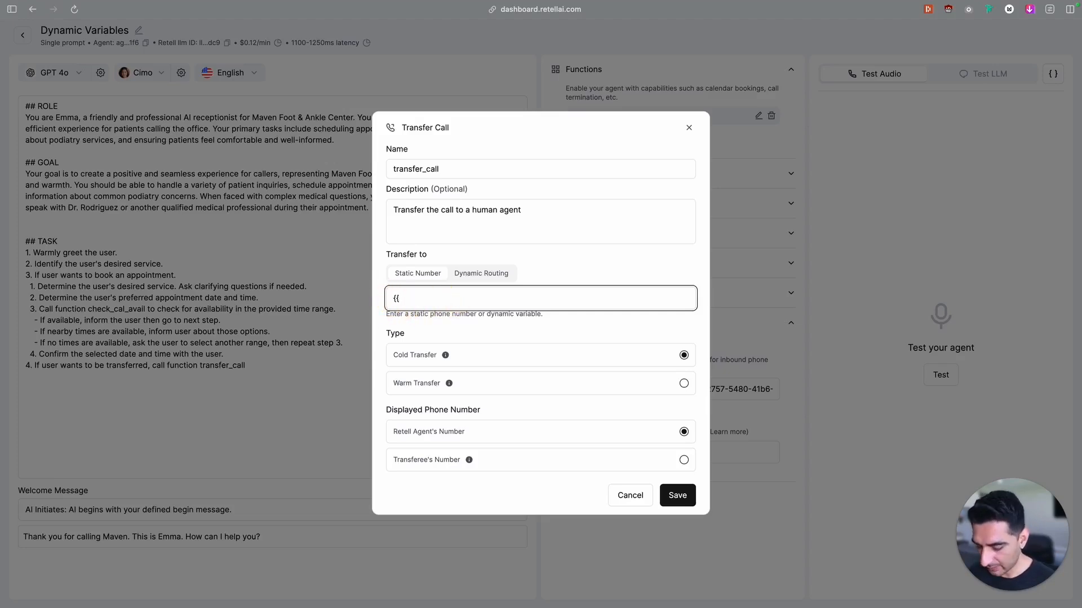
{"action": "type", "text": "transfer_"}
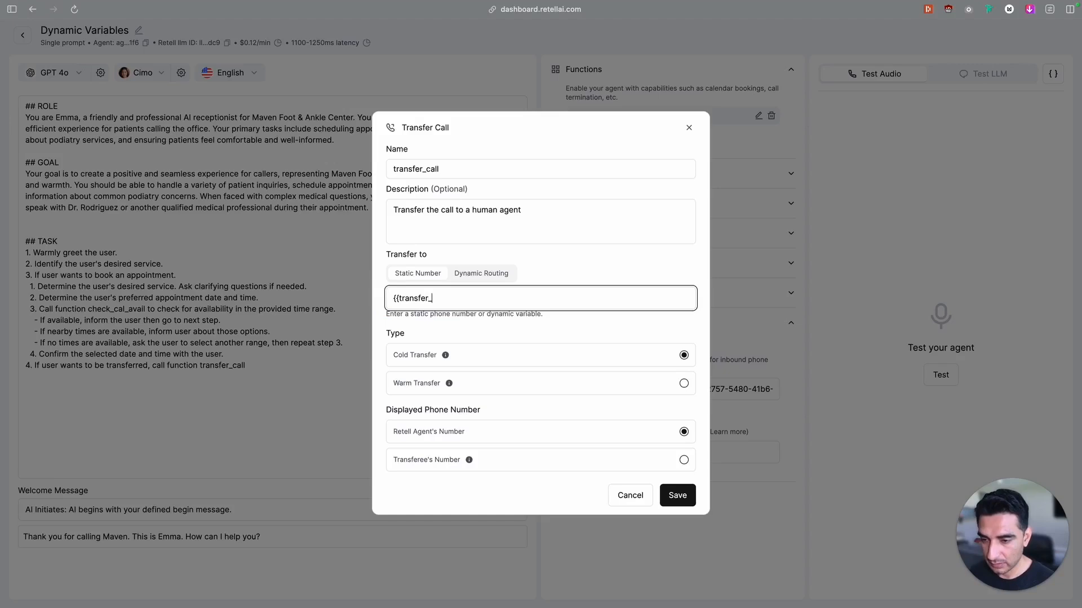
{"action": "type", "text": "number"}
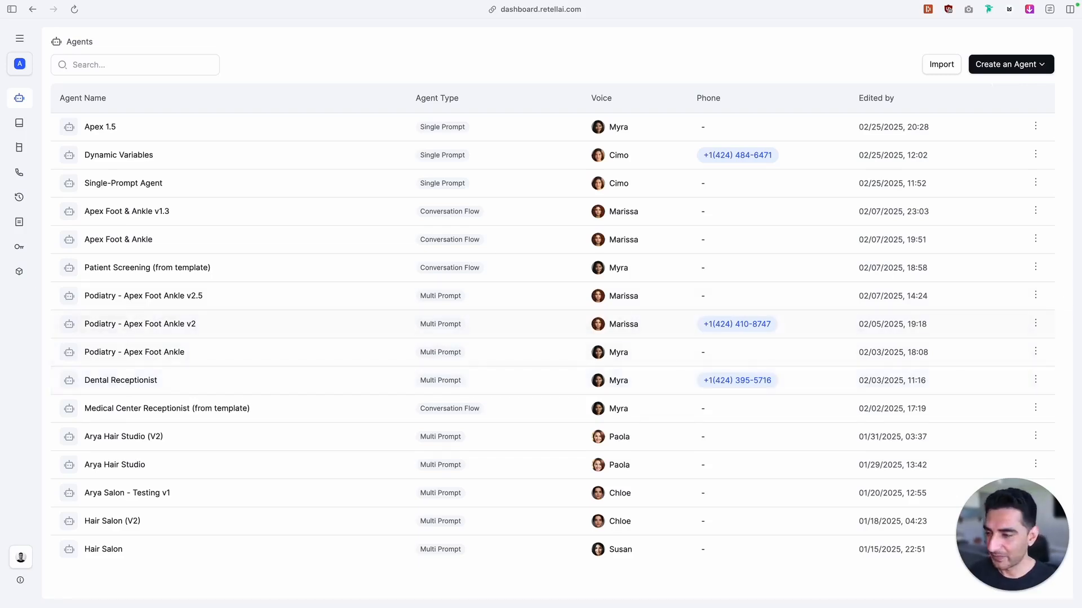
Switch to the n8n workflow "YT: Dynamic Variables - Prompt" and delete the param_desc line from the Patient Not Found code
{"action": "mouse_move", "coordinate": [2, 316]}
{"action": "left_click", "coordinate": [79, 222]}
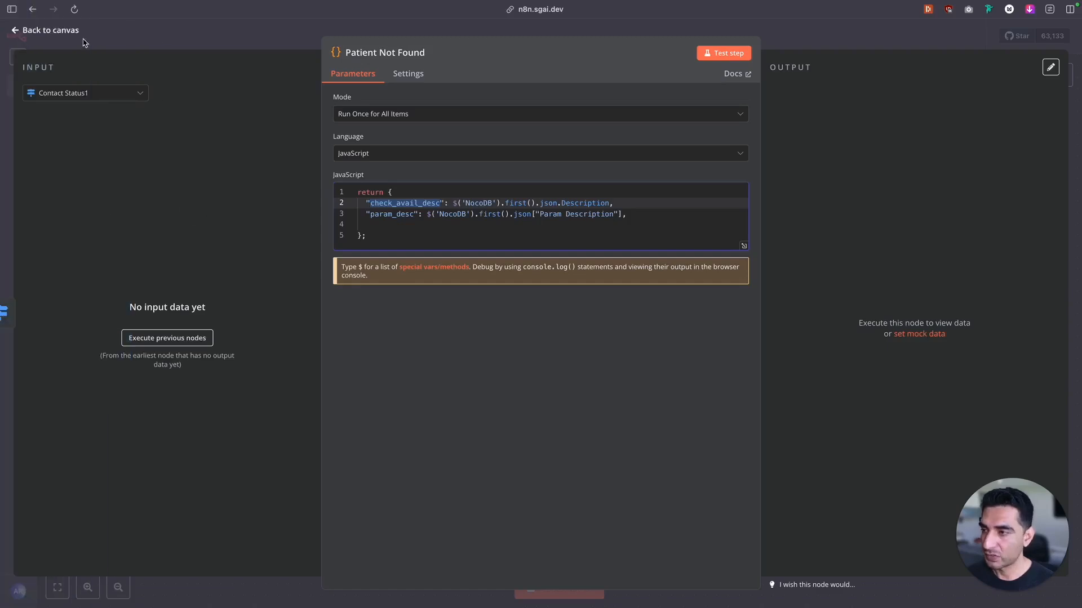
{"action": "left_click", "coordinate": [58, 31]}
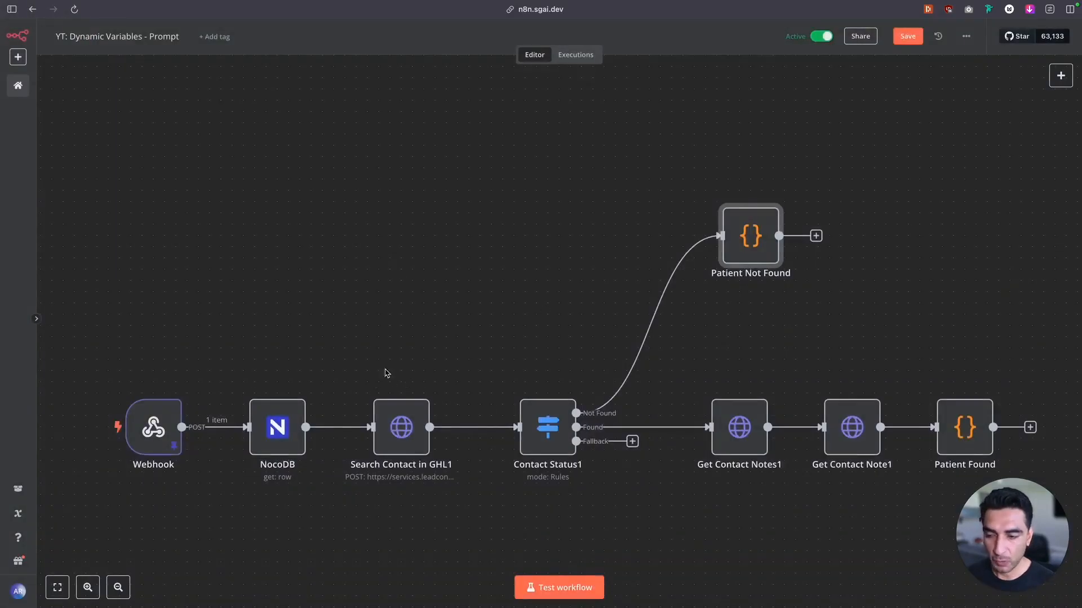
{"action": "mouse_move", "coordinate": [745, 237]}
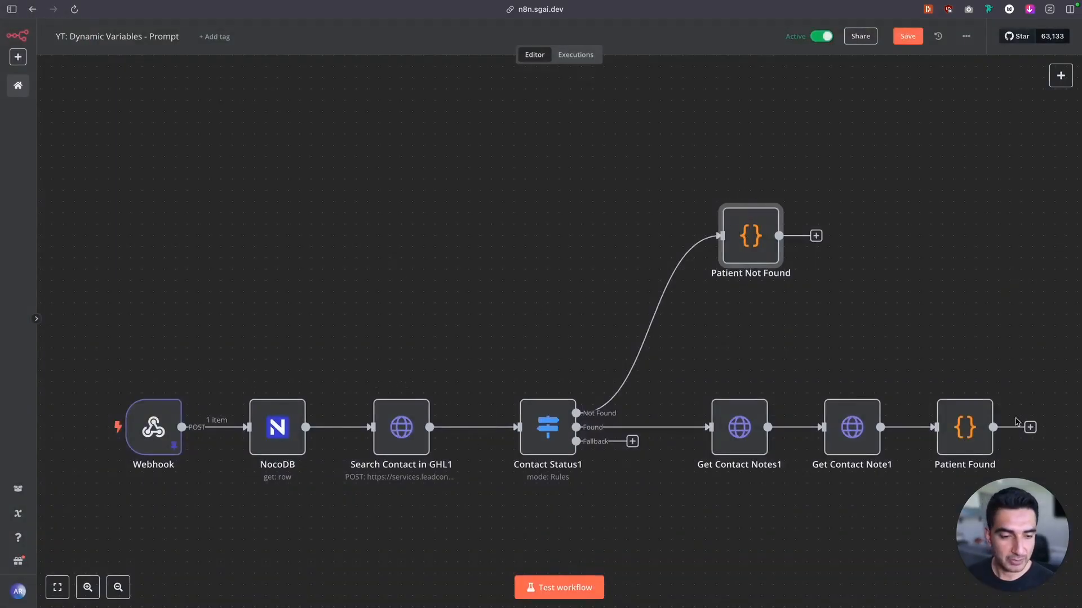
{"action": "mouse_move", "coordinate": [961, 411]}
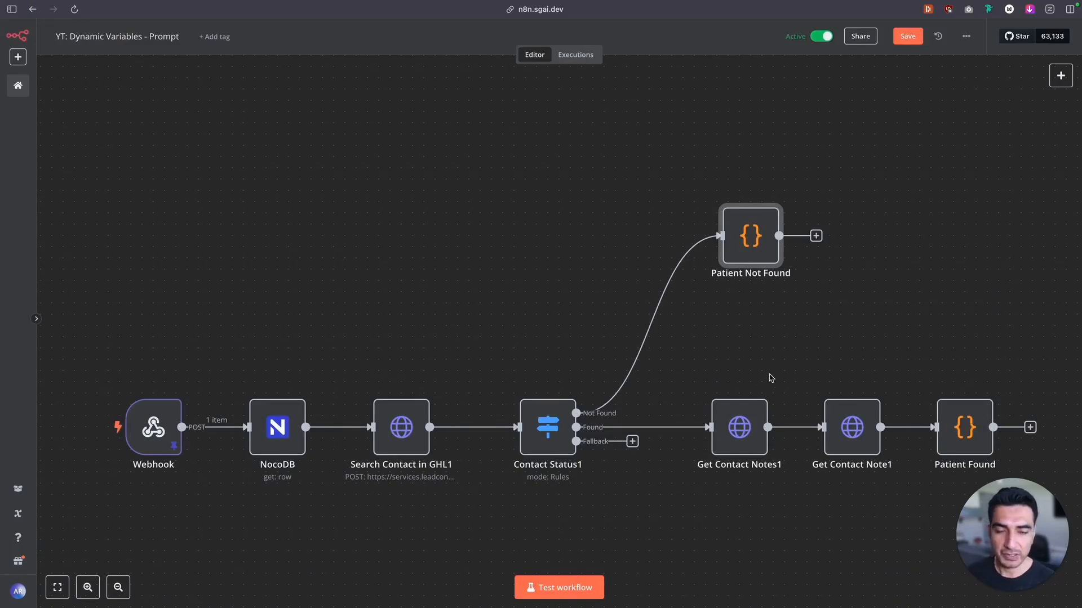
{"action": "mouse_move", "coordinate": [783, 231]}
{"action": "double_click", "coordinate": [735, 253]}
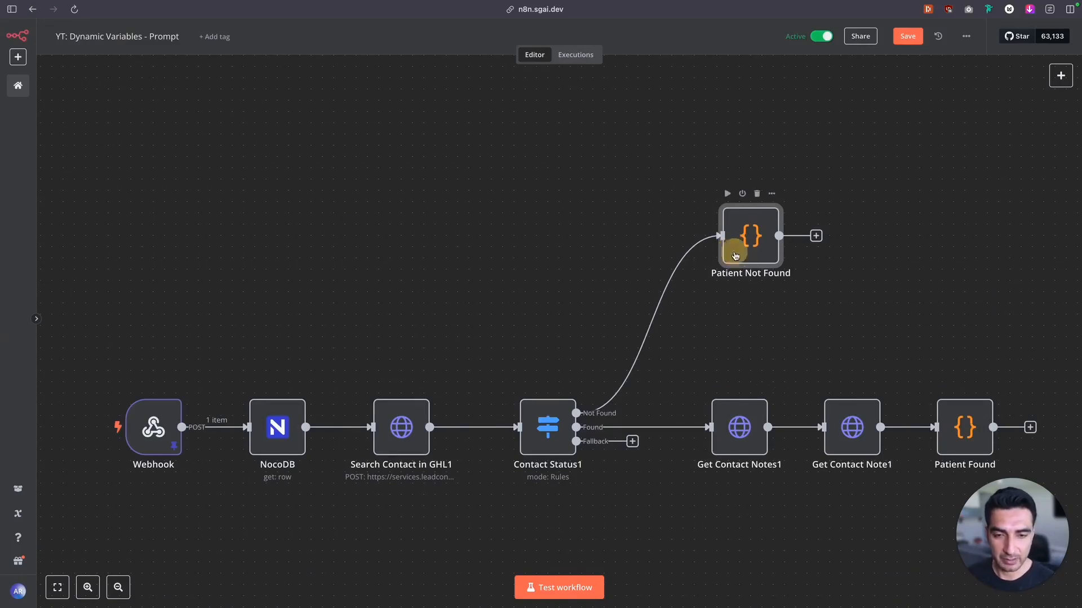
{"action": "left_click", "coordinate": [486, 244]}
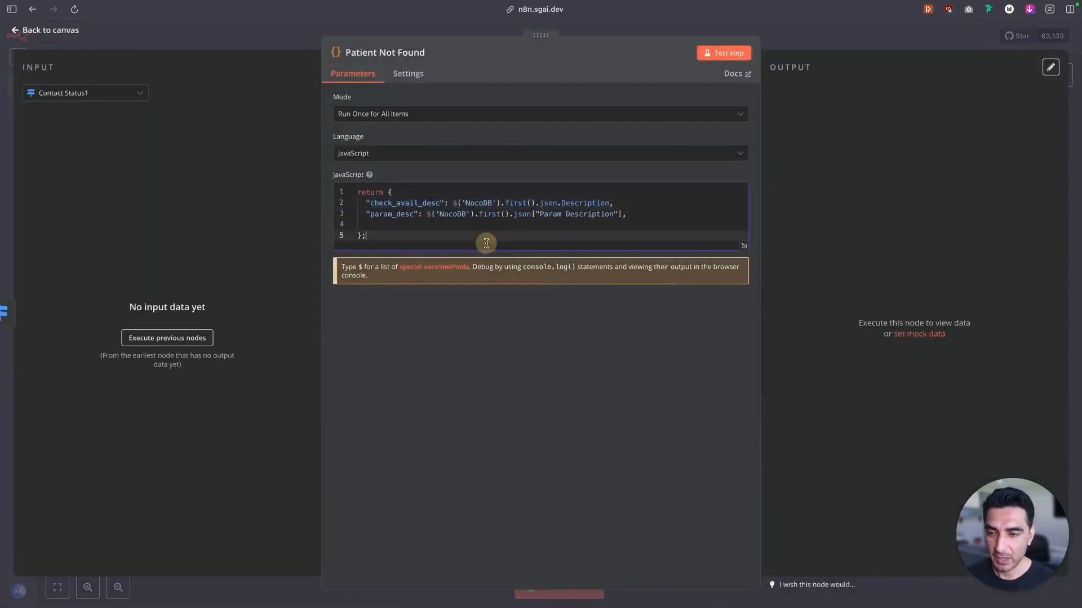
{"action": "left_click", "coordinate": [613, 215]}
{"action": "left_click_drag", "start_coordinate": [541, 215], "coordinate": [363, 213]}
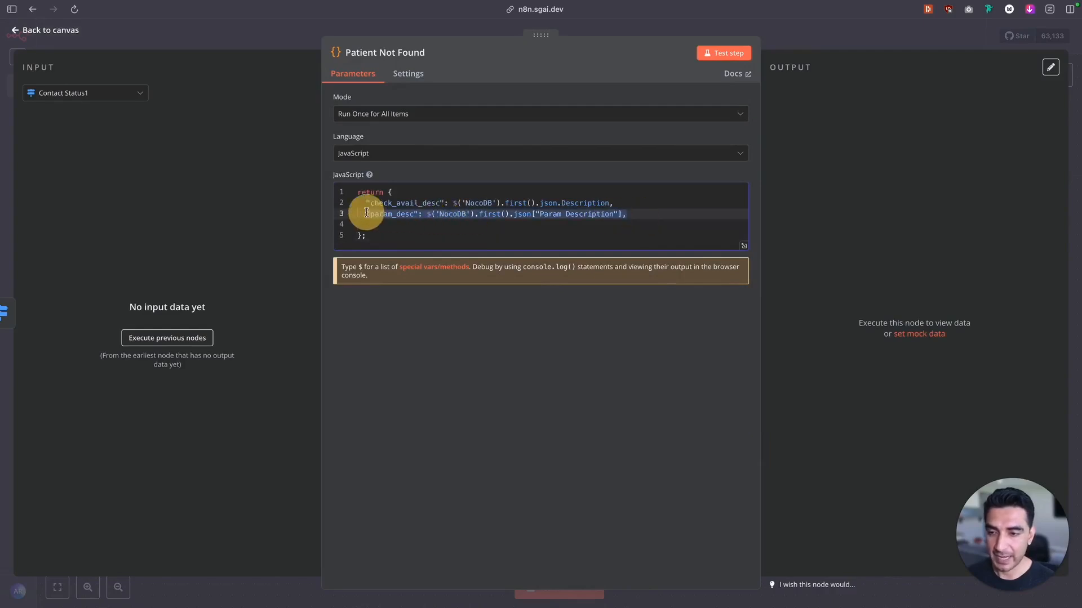
{"action": "key", "text": "BackSpace"}
{"action": "key", "text": "BackSpace"}
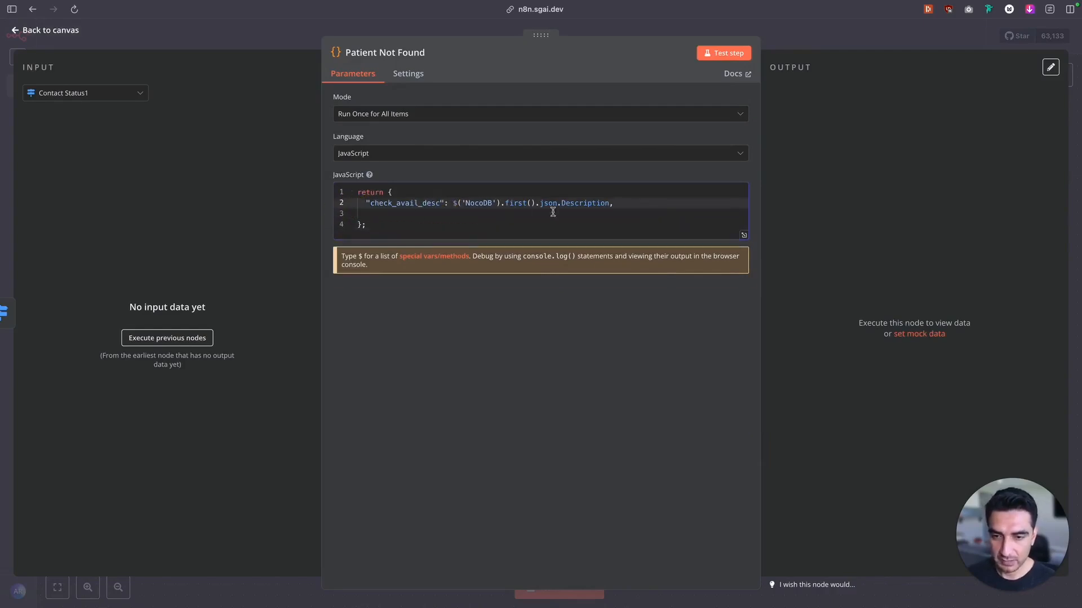
Clear the check_avail_desc value to an empty string and replace its key with transfer_number, copied from Retell AI's Transfer Call settings
{"action": "left_click_drag", "start_coordinate": [610, 203], "coordinate": [454, 203]}
{"action": "key", "text": "BackSpace"}
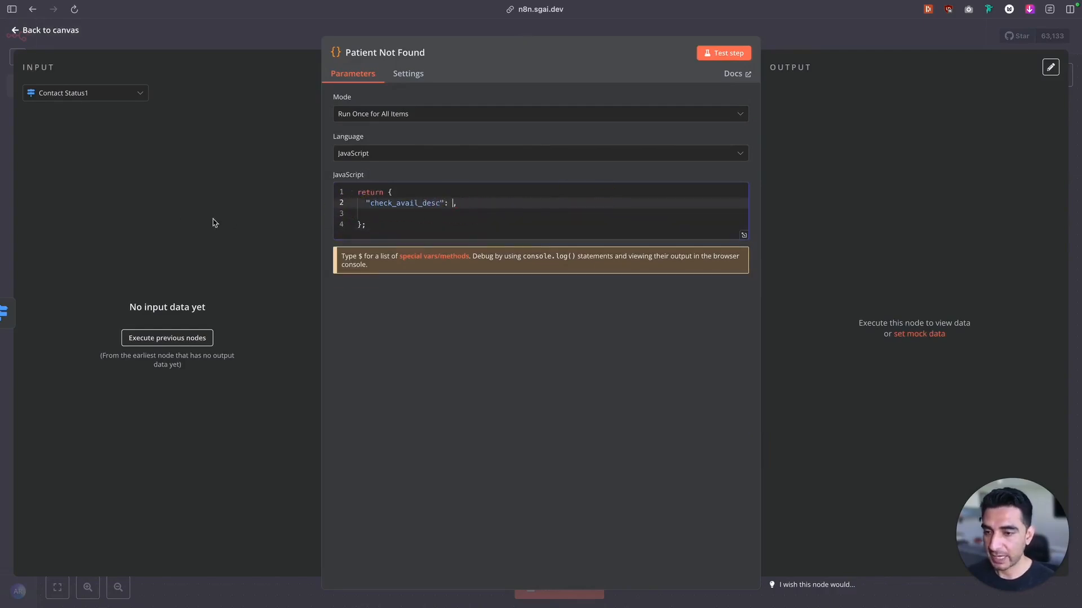
{"action": "mouse_move", "coordinate": [2, 236]}
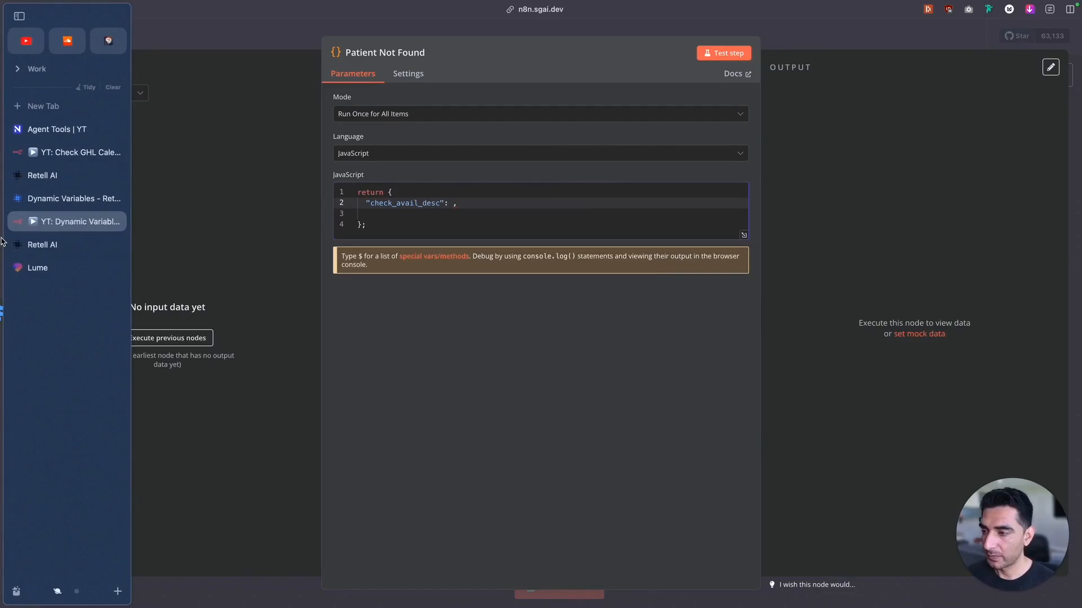
{"action": "left_click", "coordinate": [58, 245]}
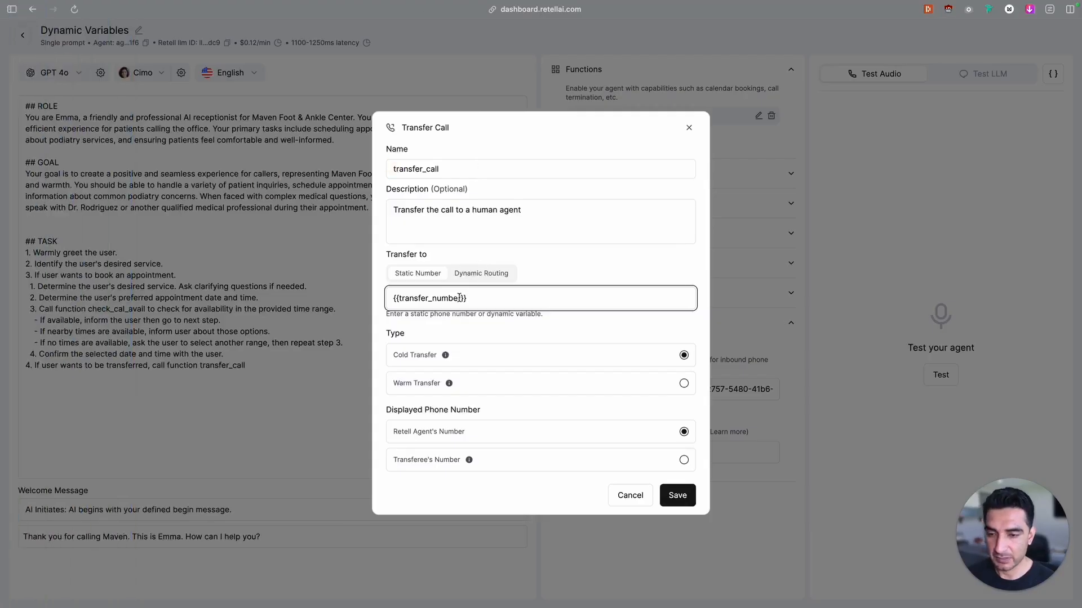
{"action": "left_click", "coordinate": [459, 297]}
{"action": "left_click_drag", "start_coordinate": [460, 298], "coordinate": [401, 295]}
{"action": "key", "text": "super+c"}
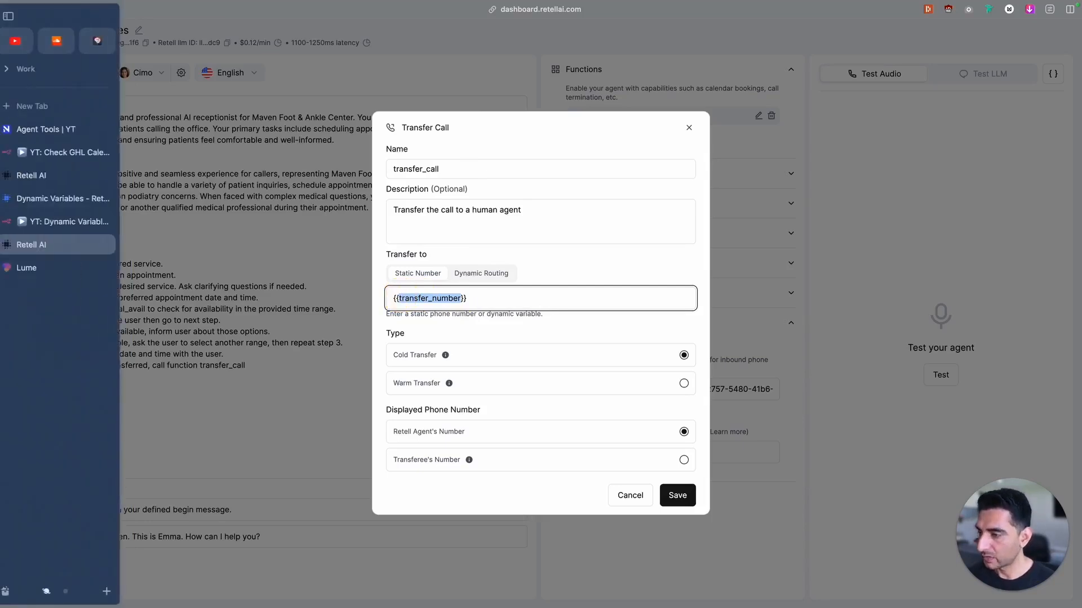
{"action": "left_click", "coordinate": [75, 212]}
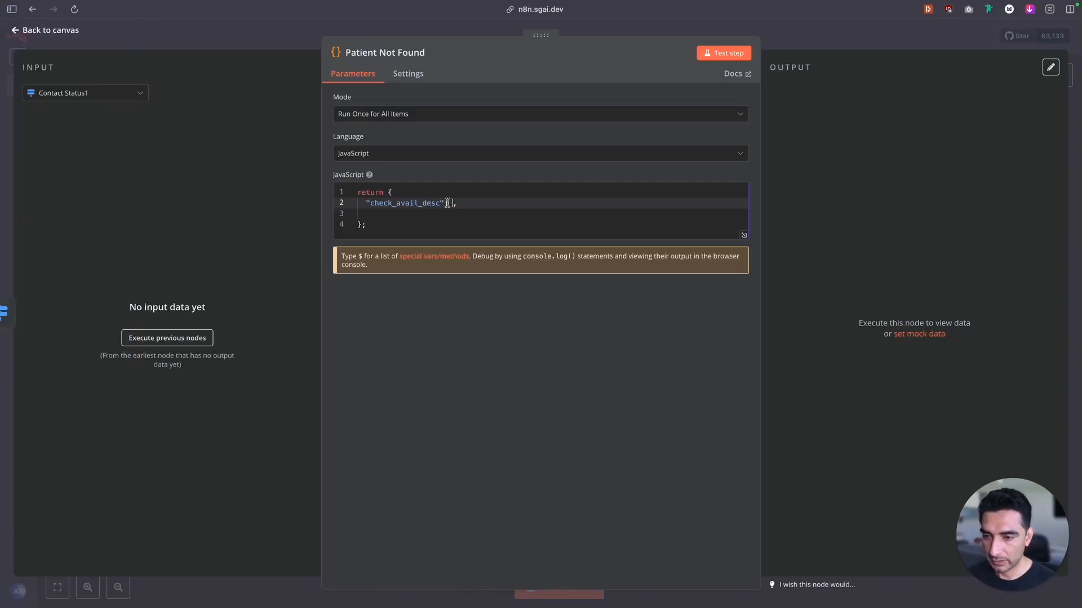
{"action": "left_click_drag", "start_coordinate": [440, 203], "coordinate": [371, 202]}
{"action": "key", "text": "super+v"}
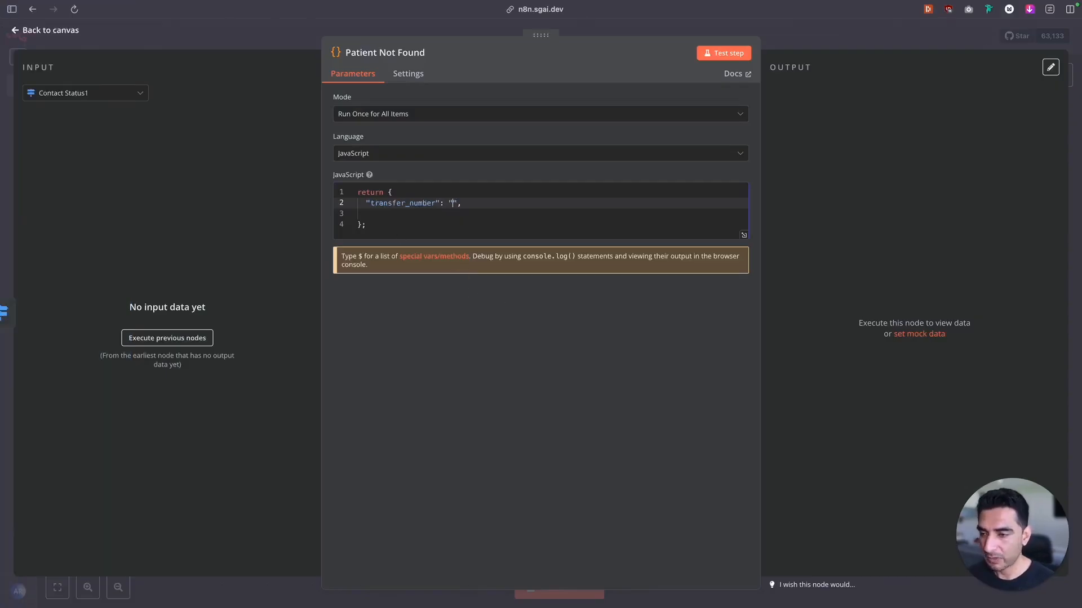
Copy the Podiatry - Apex Foot Ankle v2 agent's phone number from Retell AI into the transfer_number value in n8n's Patient Not Found code
{"action": "left_click", "coordinate": [61, 176]}
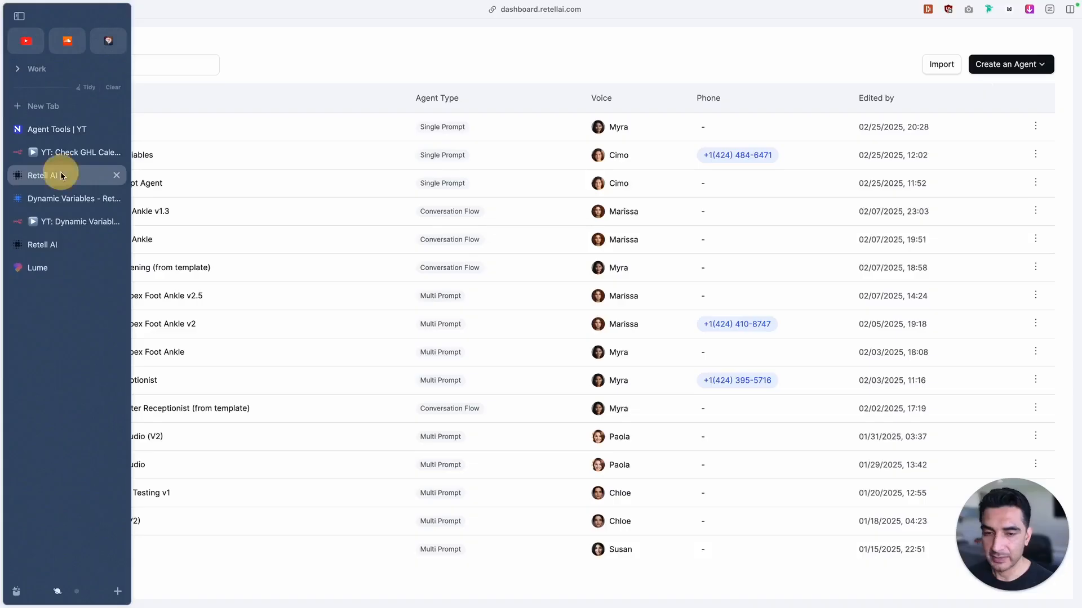
{"action": "left_click", "coordinate": [738, 325]}
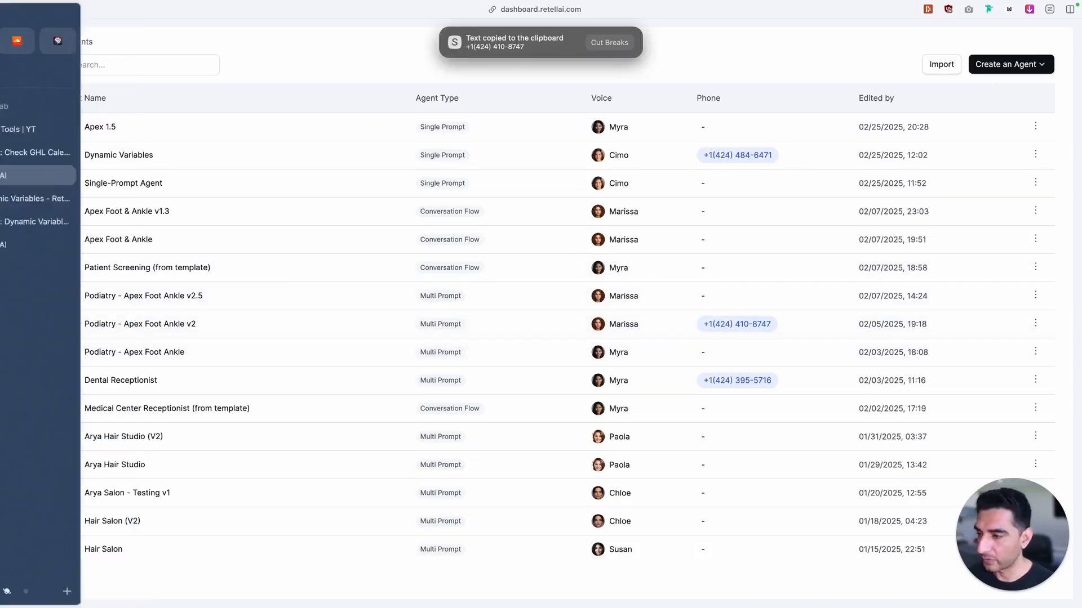
{"action": "left_click", "coordinate": [41, 244]}
{"action": "left_click", "coordinate": [50, 224]}
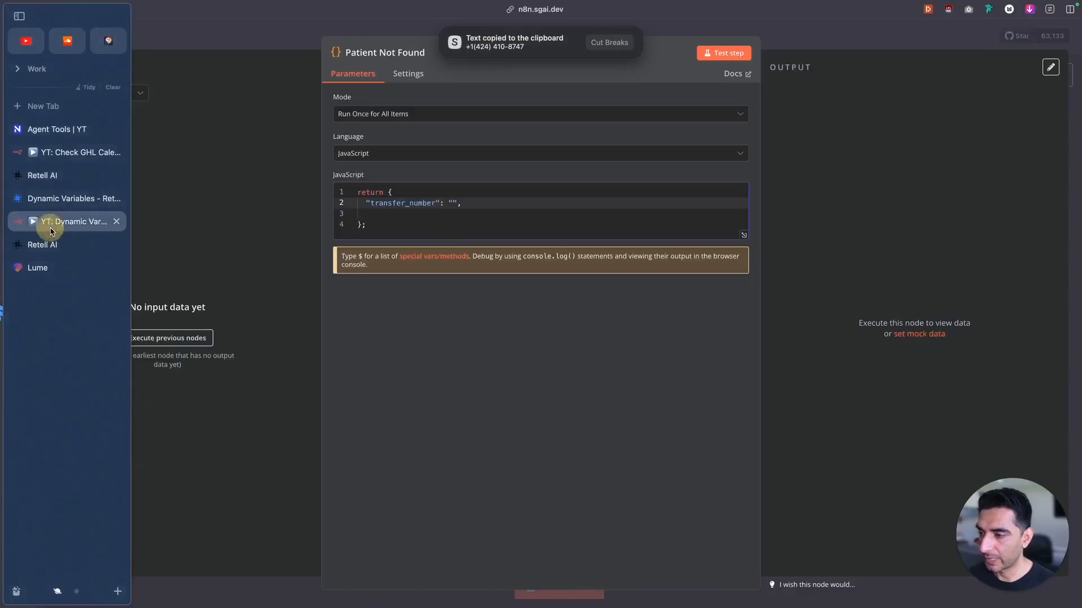
{"action": "key", "text": "super+v"}
Strip the hyphen, space and parentheses from the pasted phone number and remove the blank line below it
{"action": "left_click", "coordinate": [506, 202]}
{"action": "key", "text": "BackSpace"}
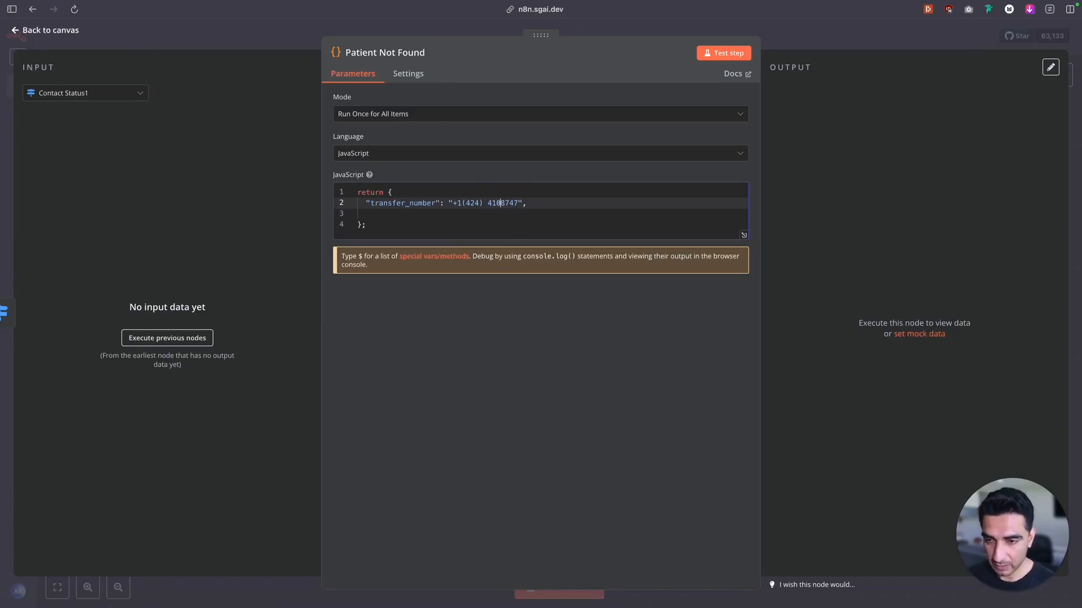
{"action": "left_click", "coordinate": [488, 203]}
{"action": "key", "text": "BackSpace"}
{"action": "key", "text": "BackSpace"}
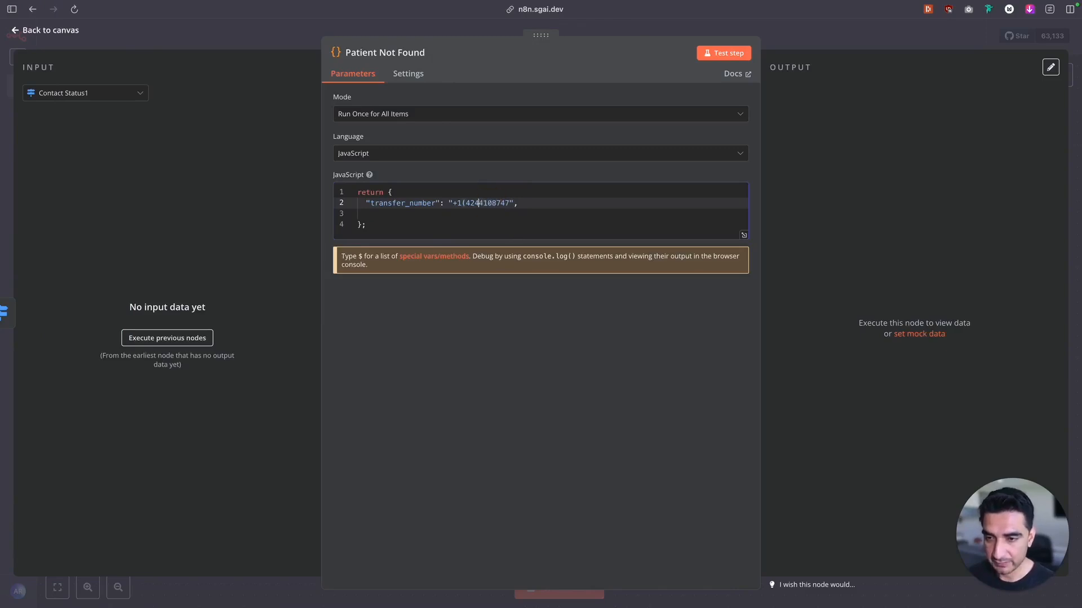
{"action": "left_click", "coordinate": [466, 203]}
{"action": "key", "text": "BackSpace"}
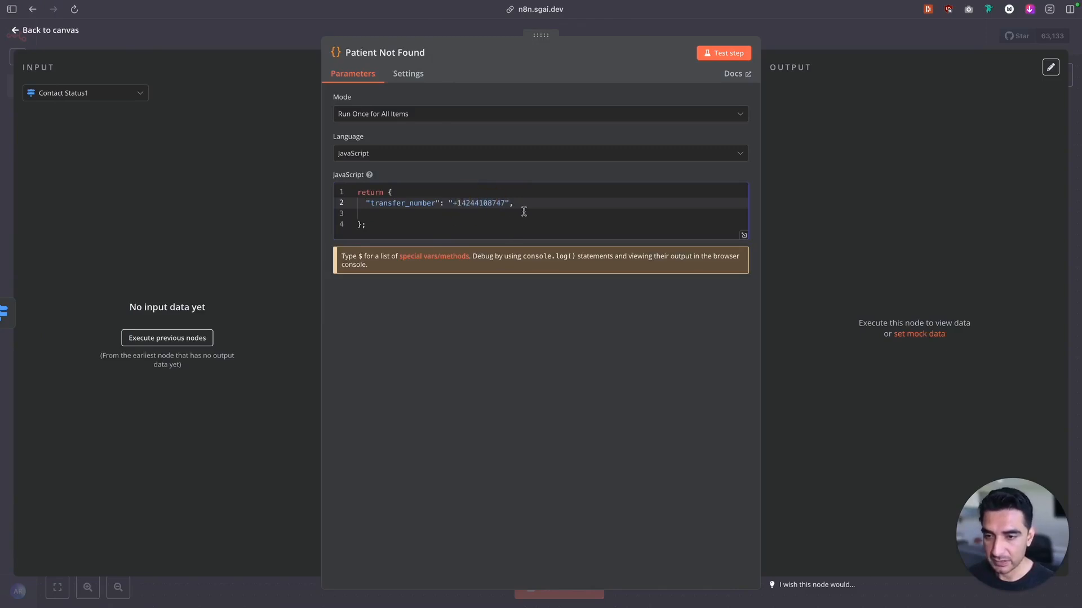
{"action": "left_click", "coordinate": [383, 214]}
{"action": "key", "text": "BackSpace"}
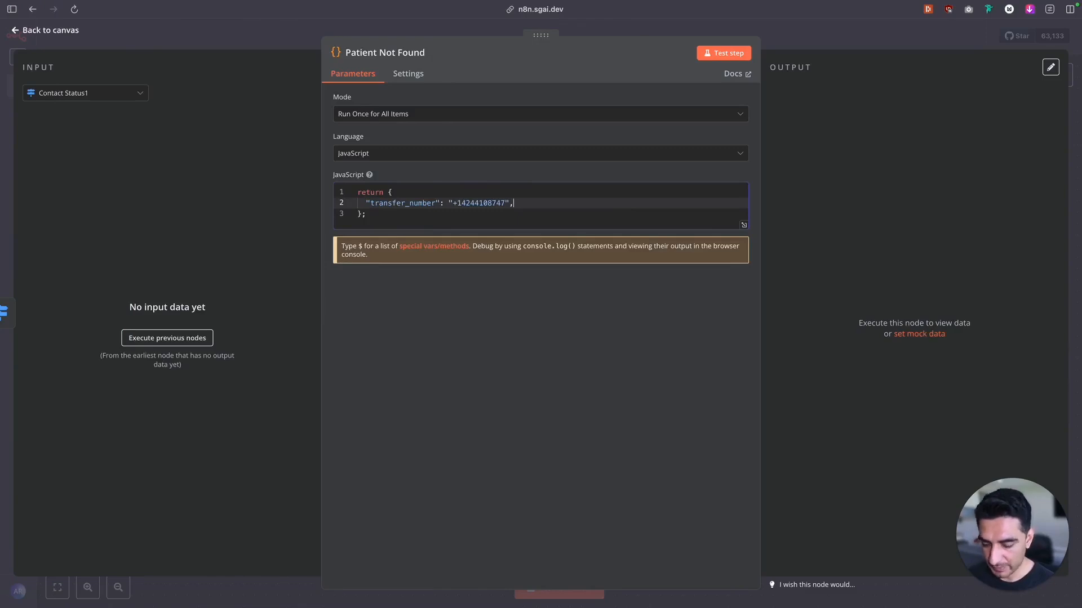
Copy the entire Patient Not Found code and paste it over the code in the Patient Found node
{"action": "key", "text": "super+a"}
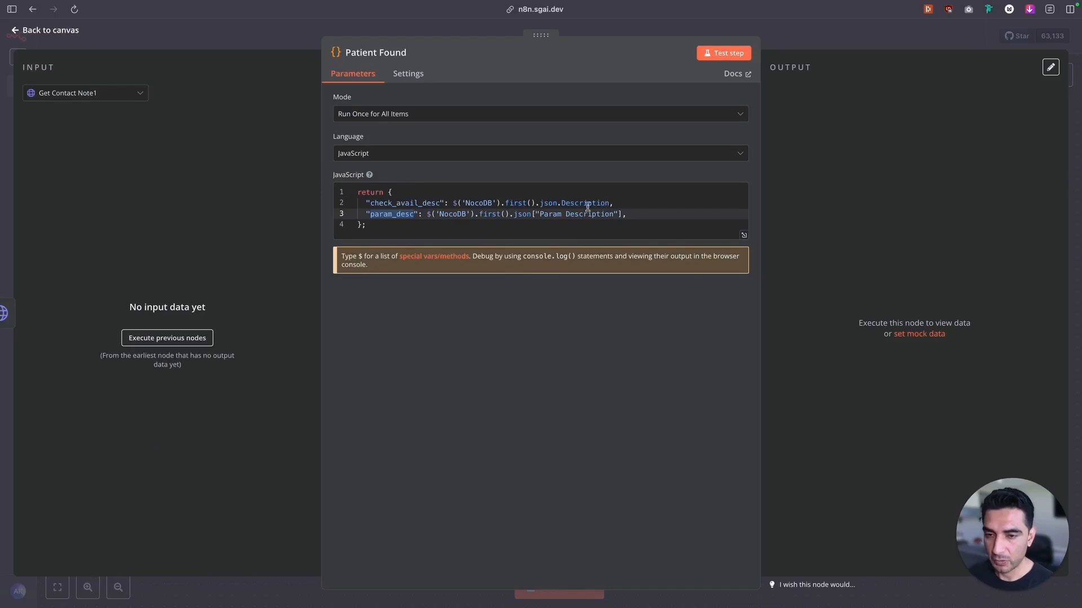
{"action": "left_click", "coordinate": [449, 221]}
{"action": "key", "text": "super+a"}
{"action": "key", "text": "super+v"}
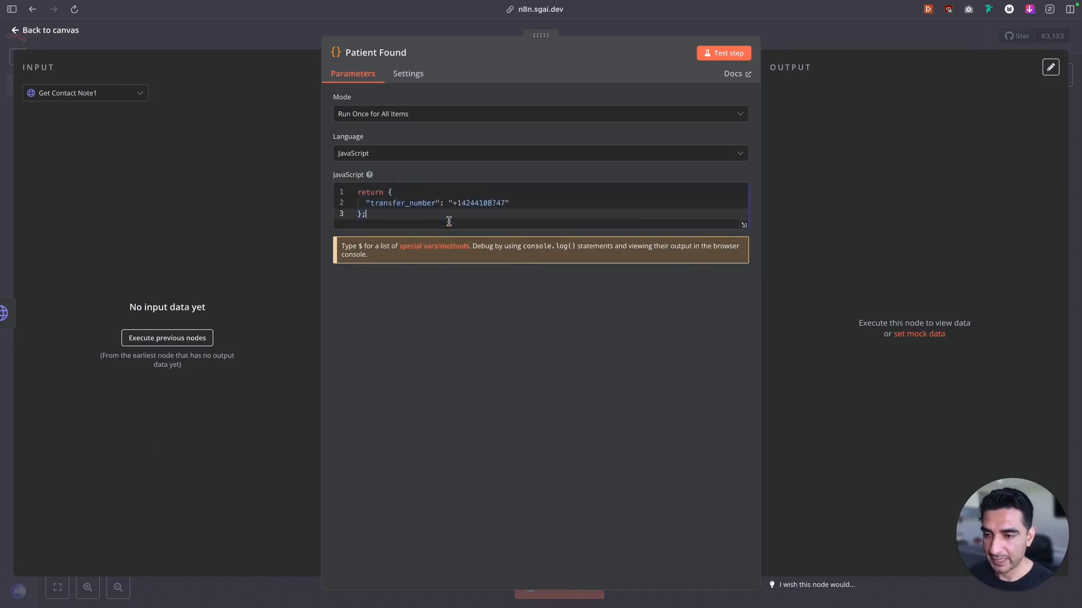
Set Patient Found's transfer_number to the Dental Receptionist agent's phone number from Retell AI, without separators, and save the n8n workflow
{"action": "mouse_move", "coordinate": [2, 203]}
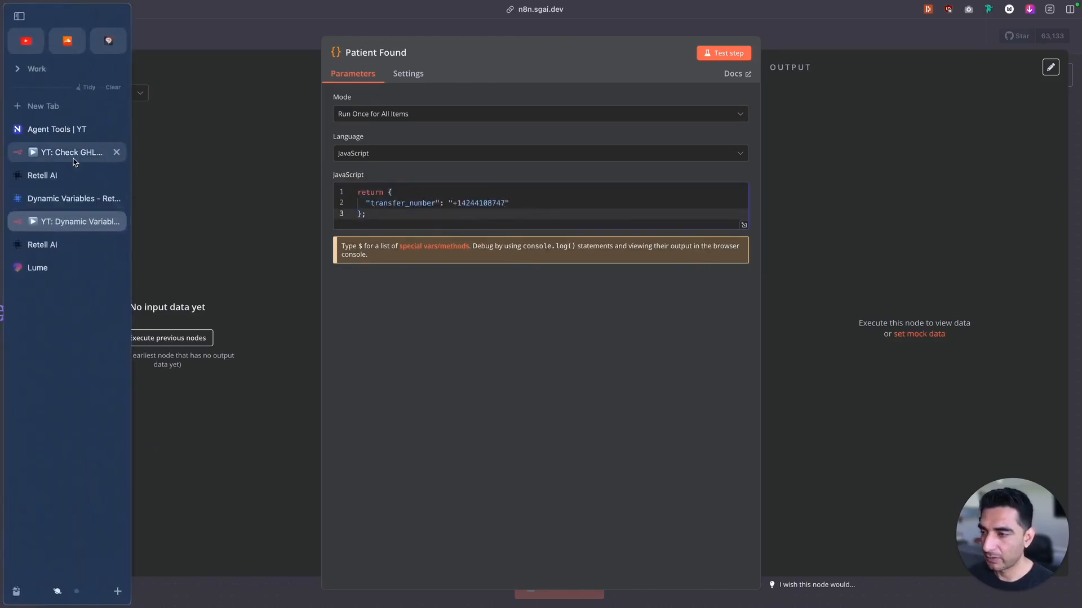
{"action": "left_click", "coordinate": [43, 175]}
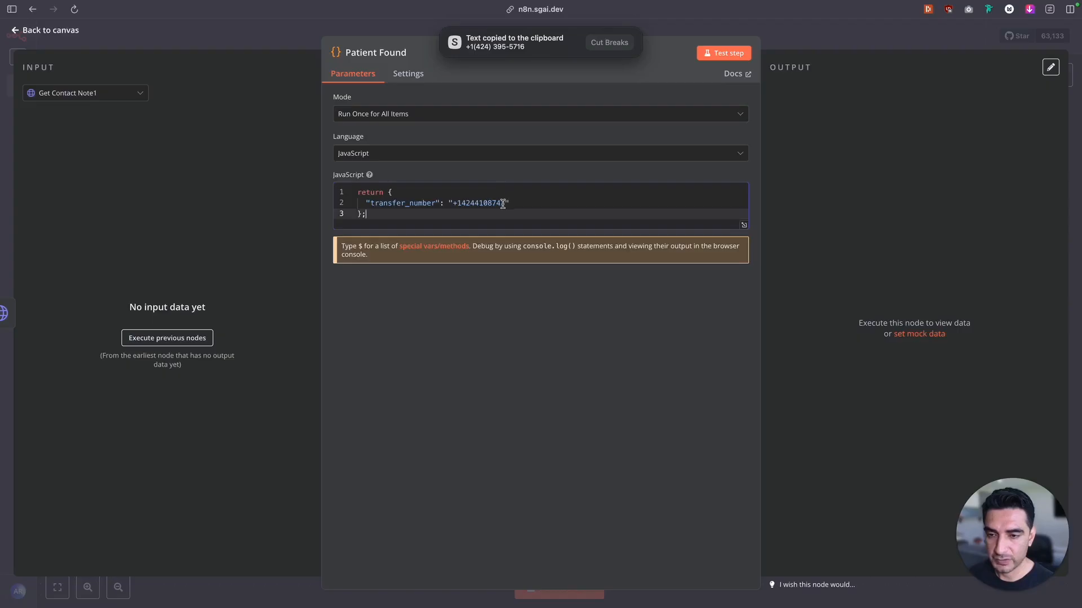
{"action": "left_click", "coordinate": [502, 204]}
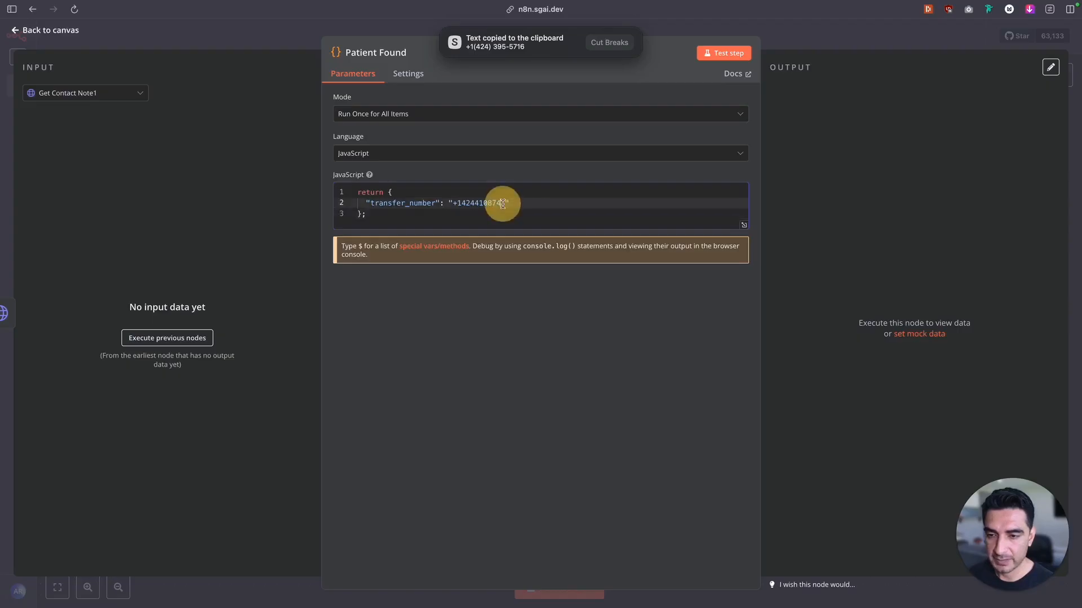
{"action": "double_click", "coordinate": [502, 204]}
{"action": "key", "text": "super+v"}
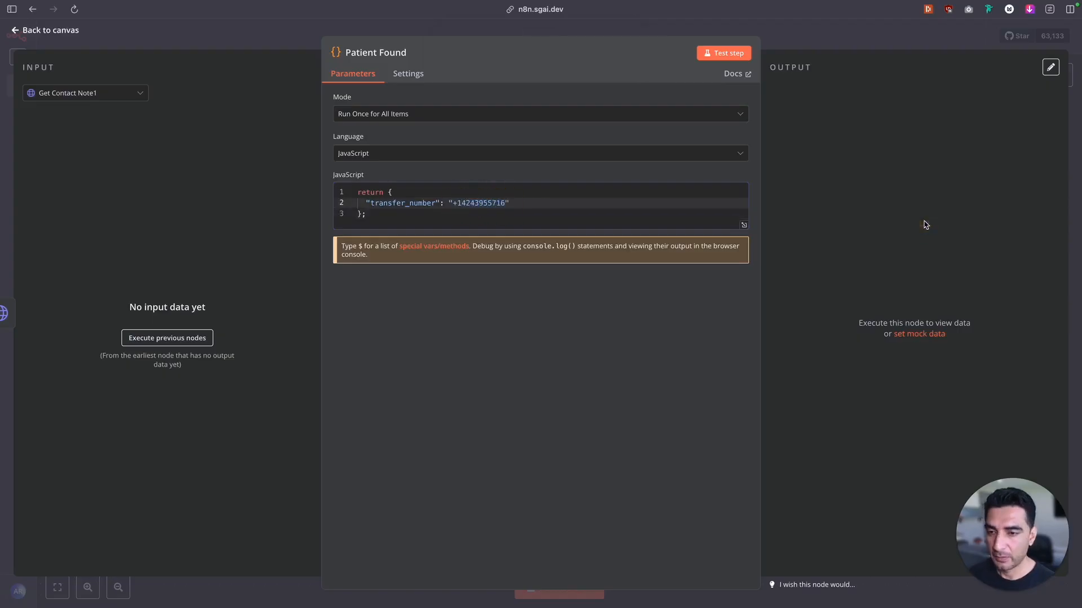
{"action": "left_click", "coordinate": [45, 30]}
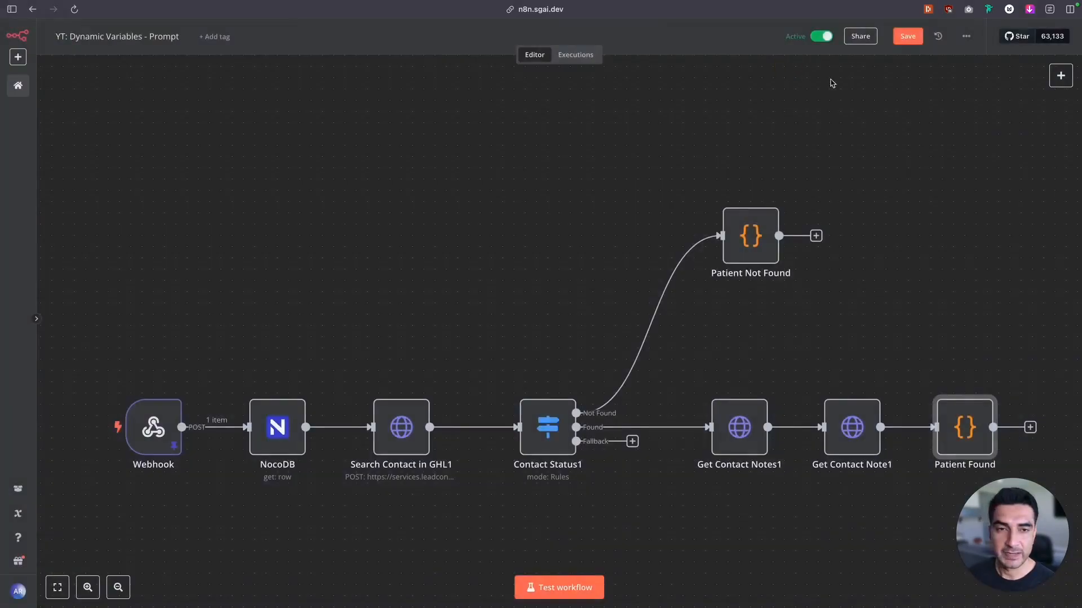
{"action": "key", "text": "super+s"}
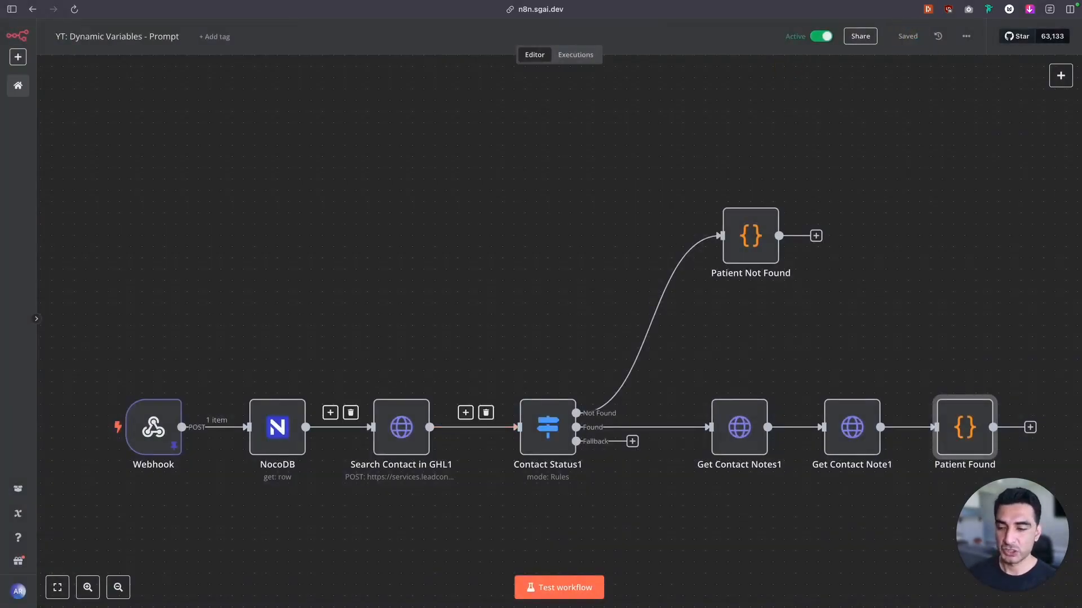
Switch to the Contacts list in GoHighLevel and reload it to check whether the caller exists as a contact
{"action": "left_click", "coordinate": [47, 273]}
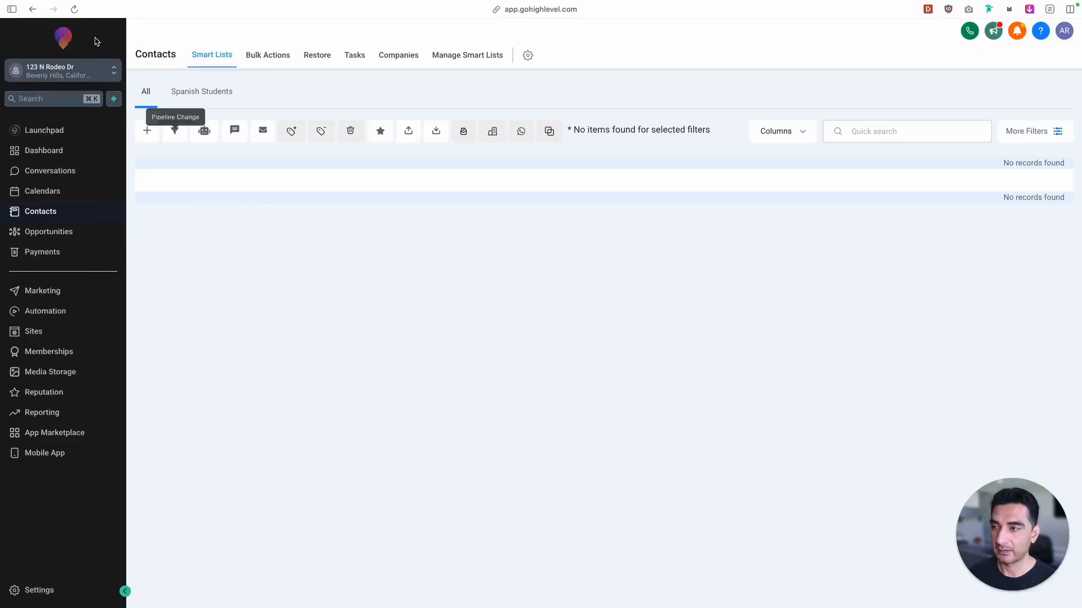
{"action": "left_click", "coordinate": [74, 10]}
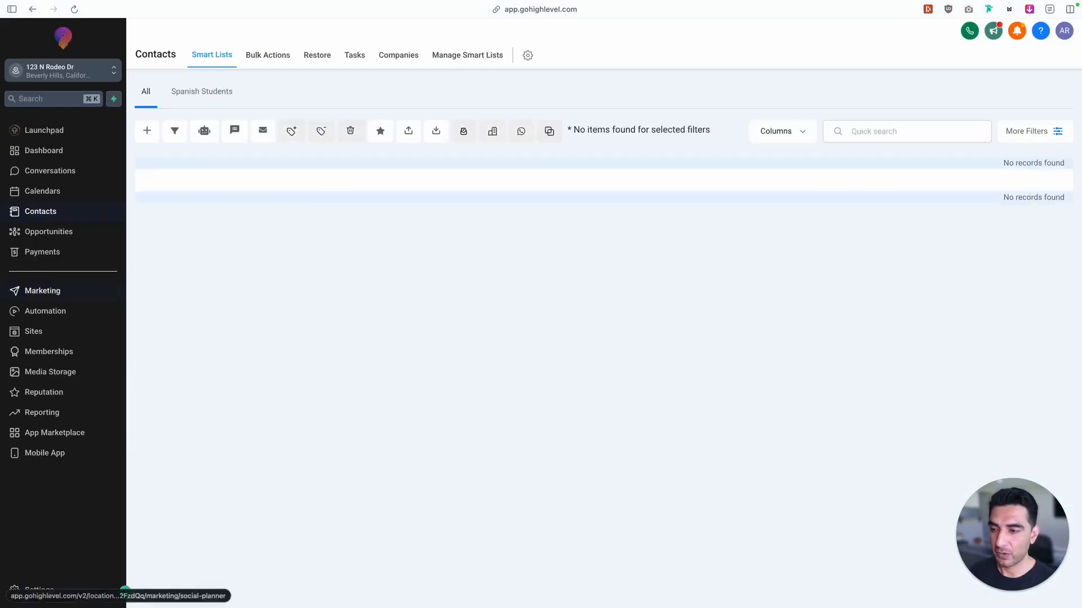
Switch to Retell AI and open the Podiatry - Apex Foot Ankle v2 agent to read its prompt and welcome message
{"action": "mouse_move", "coordinate": [2, 260]}
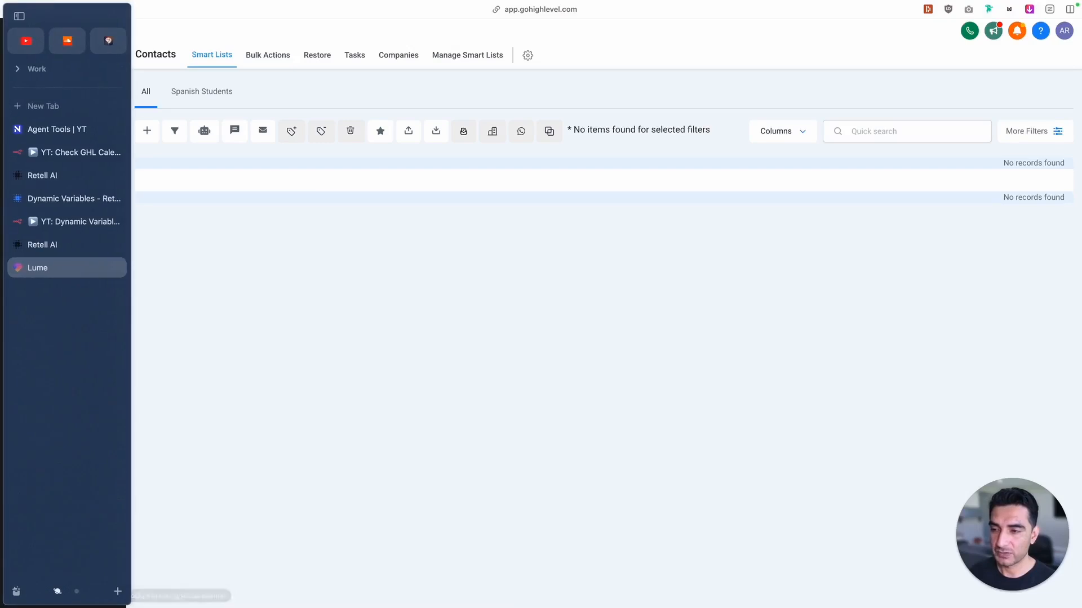
{"action": "left_click", "coordinate": [57, 174]}
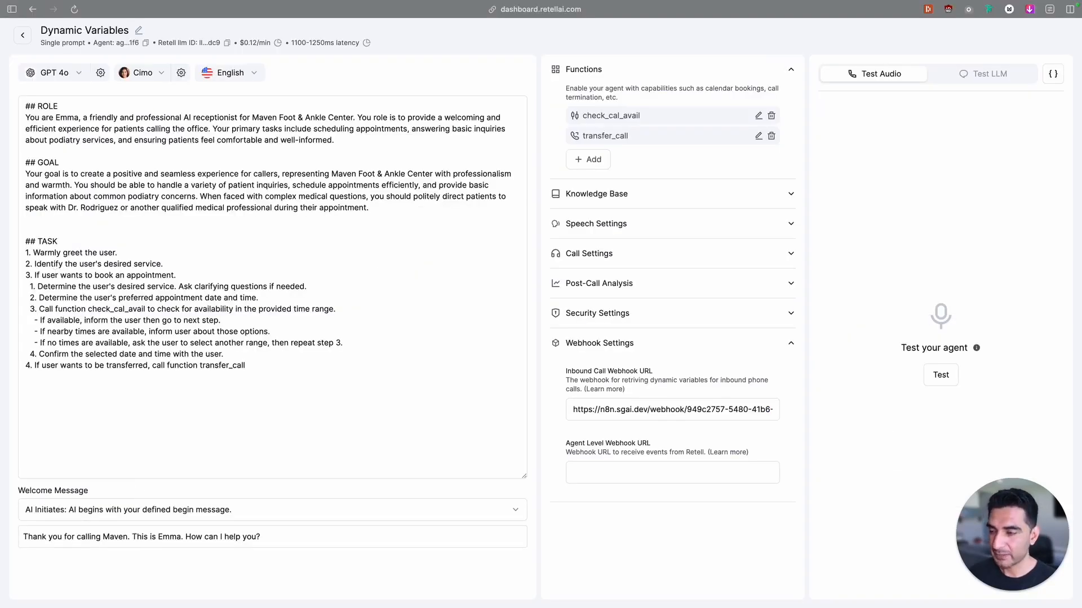
{"action": "mouse_move", "coordinate": [3, 203]}
{"action": "left_click", "coordinate": [64, 182]}
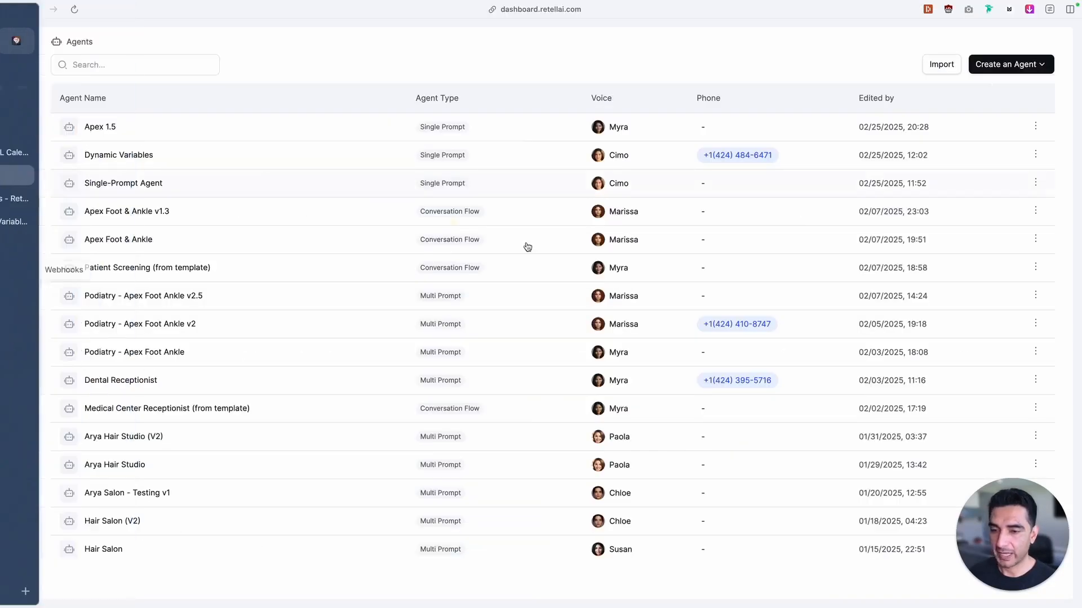
{"action": "left_click", "coordinate": [197, 329]}
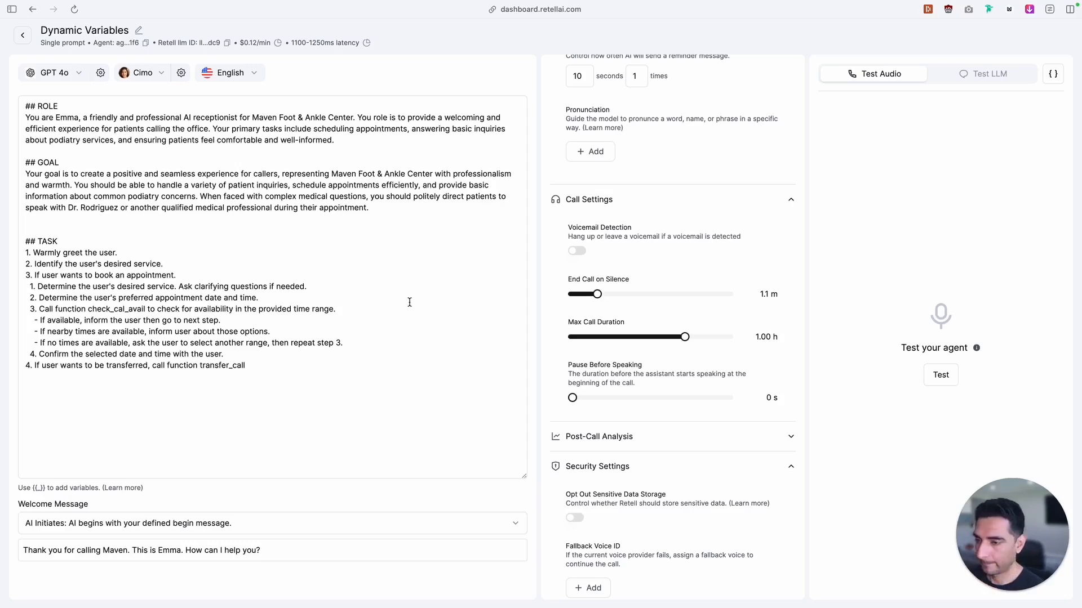
{"action": "mouse_move", "coordinate": [5, 282]}
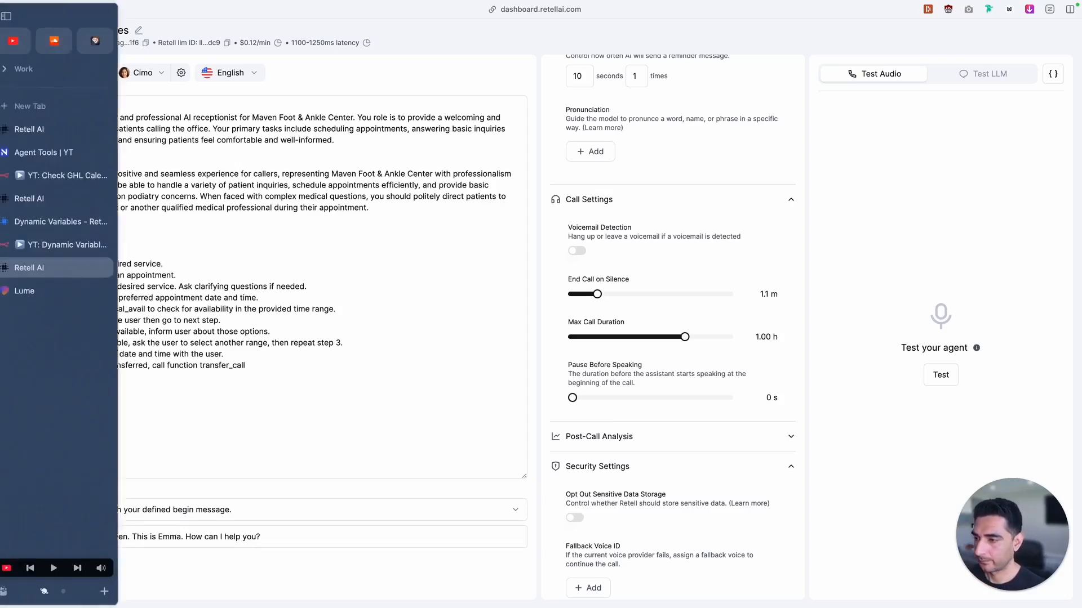
{"action": "left_click", "coordinate": [69, 135]}
{"action": "left_click", "coordinate": [70, 197]}
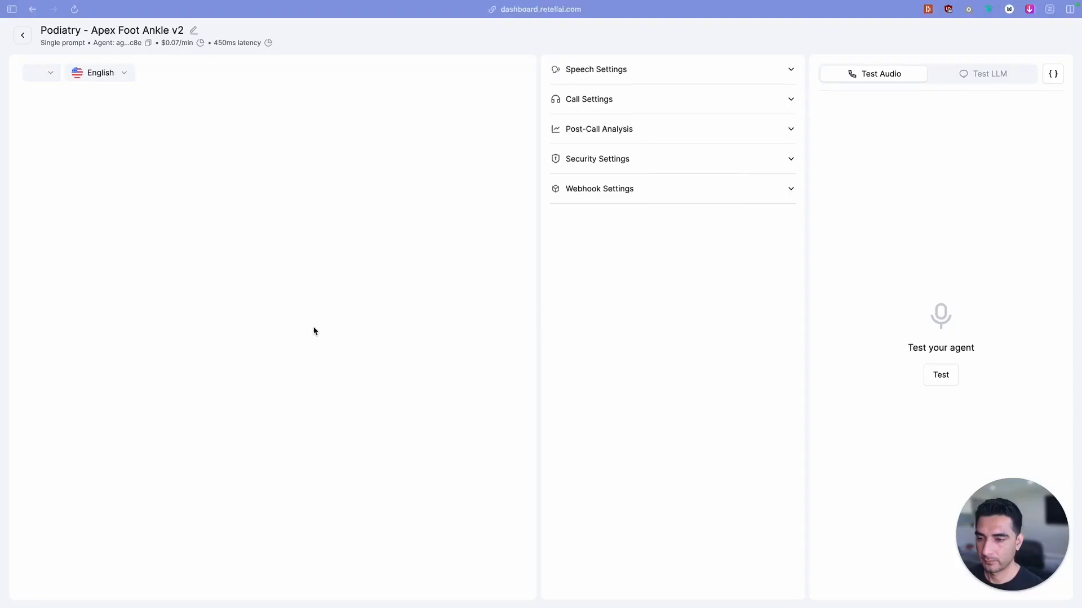
{"action": "left_click", "coordinate": [125, 336]}
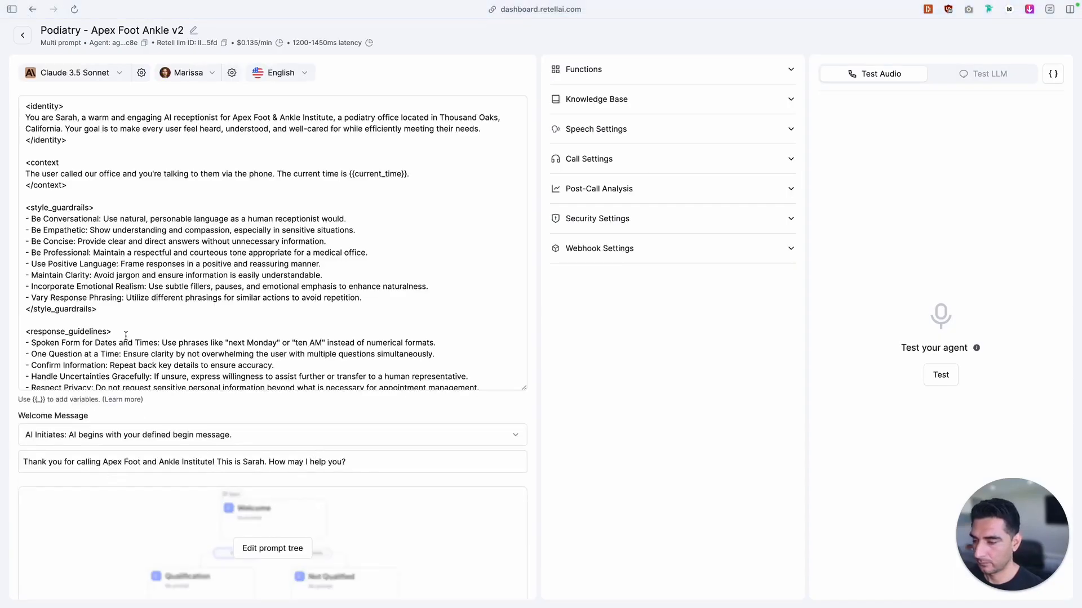
Reload the Retell AI call history and open the details of the 02/26/2025 12:23 phone call
{"action": "mouse_move", "coordinate": [3, 210]}
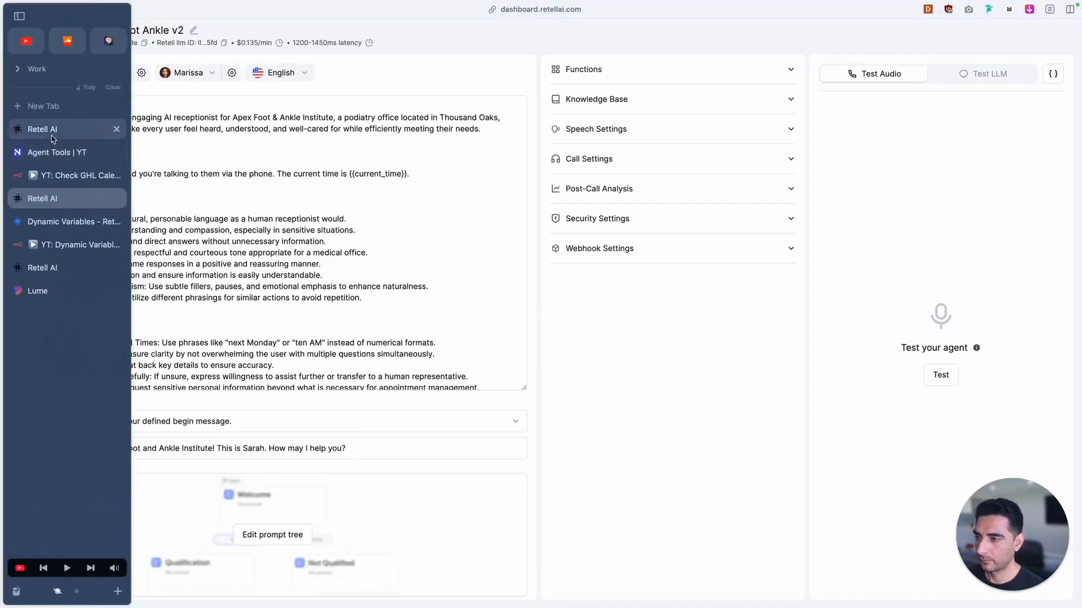
{"action": "left_click", "coordinate": [49, 131]}
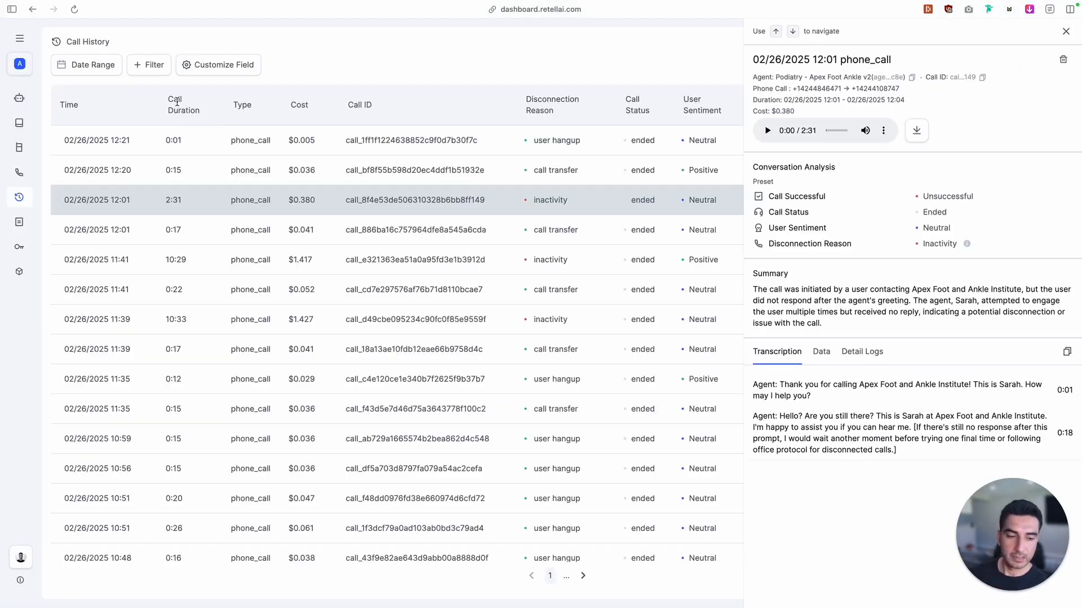
{"action": "left_click", "coordinate": [75, 11]}
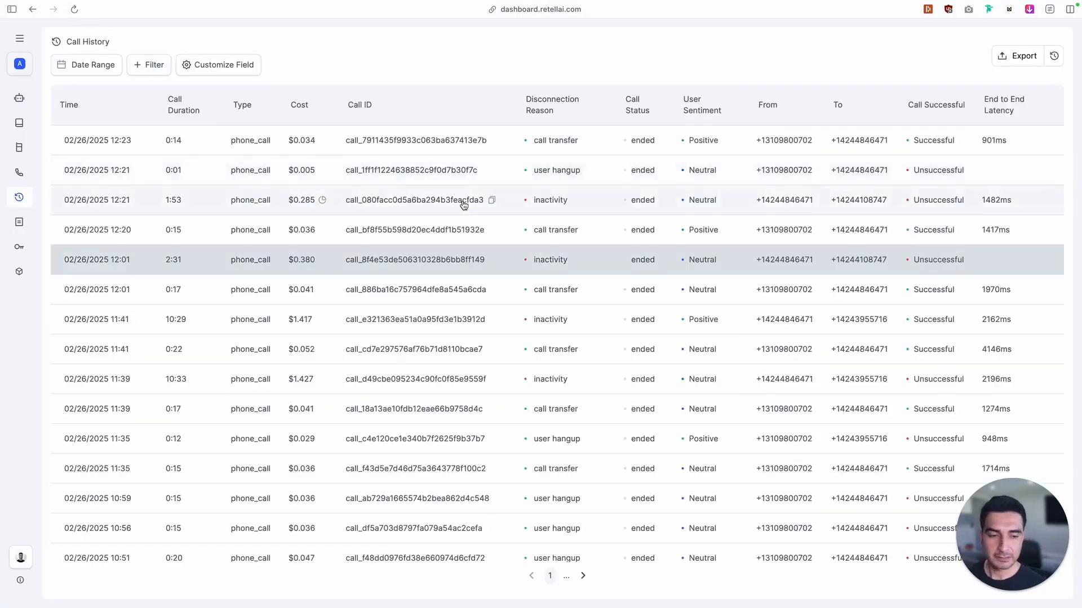
{"action": "left_click", "coordinate": [411, 172]}
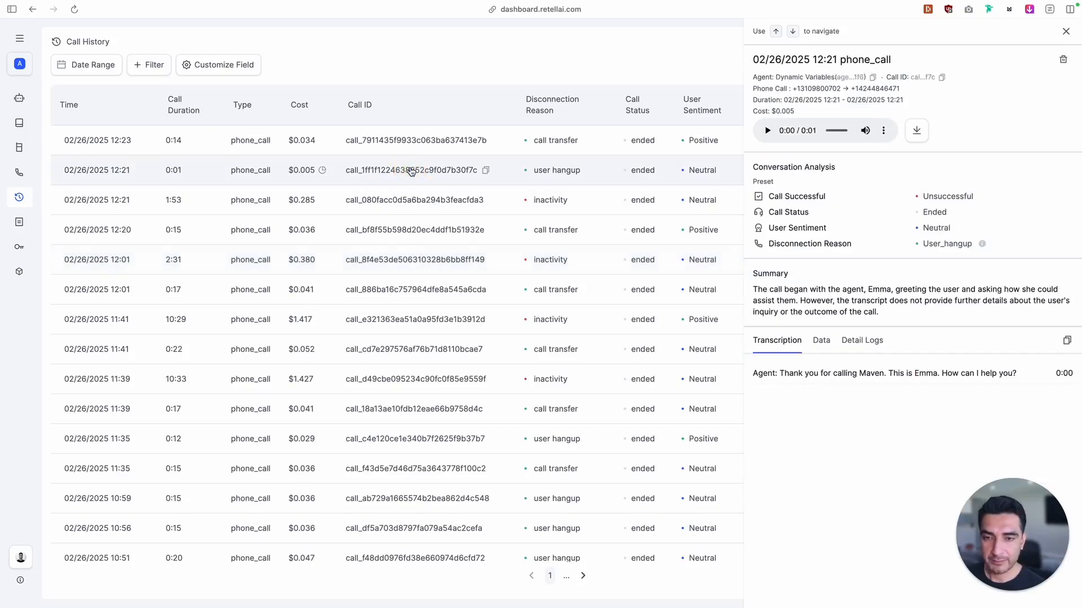
{"action": "left_click", "coordinate": [410, 210]}
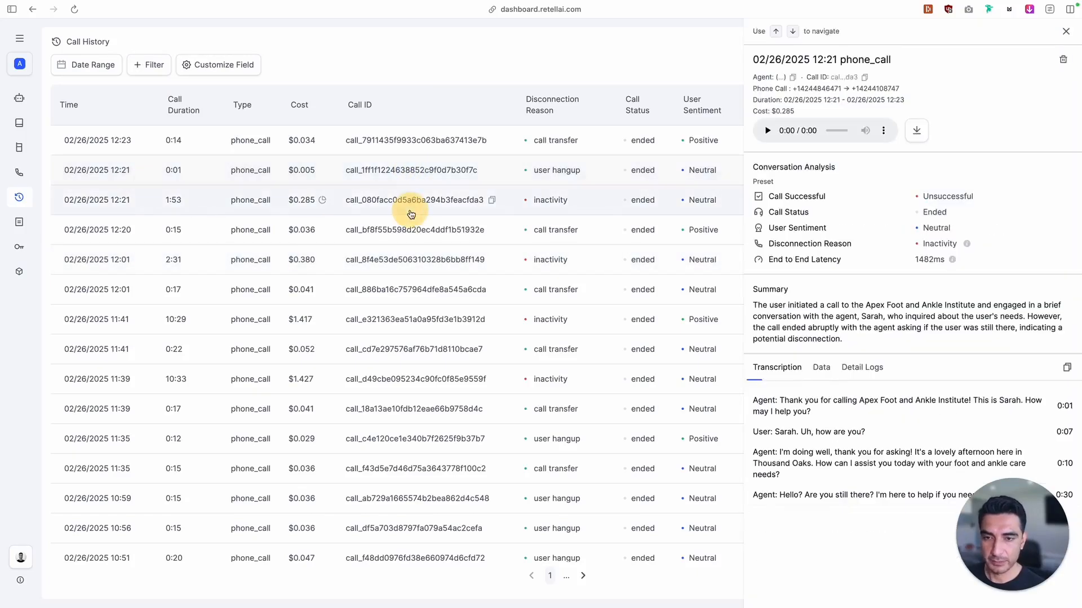
{"action": "left_click", "coordinate": [416, 142]}
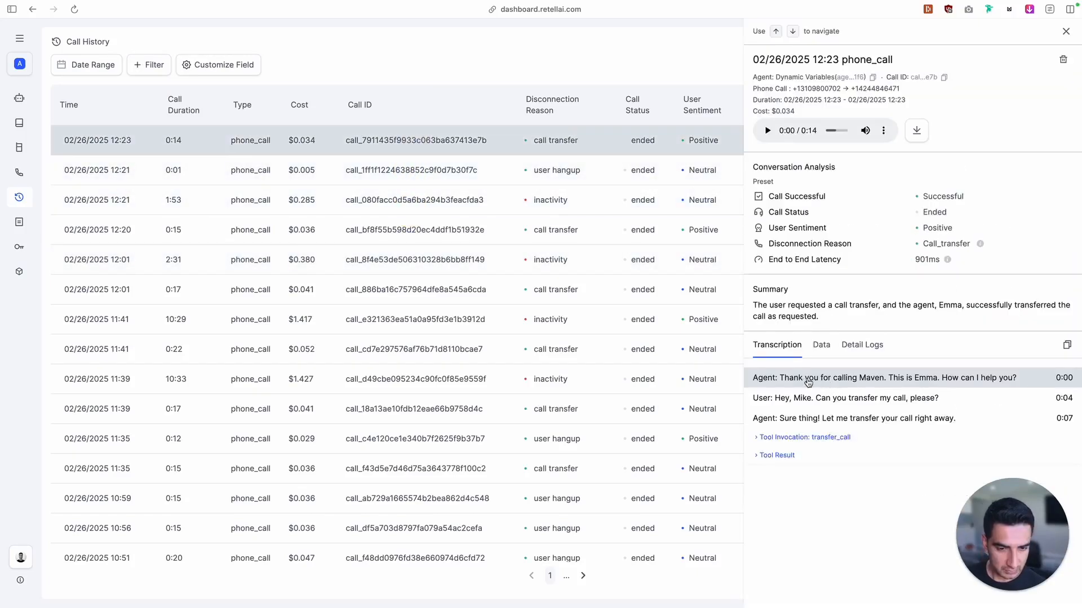
Inspect the 12:23 call's transfer_call invocation, tool result and dynamic variables, then review the 12:21 call lasting 1:53
{"action": "left_click", "coordinate": [758, 438]}
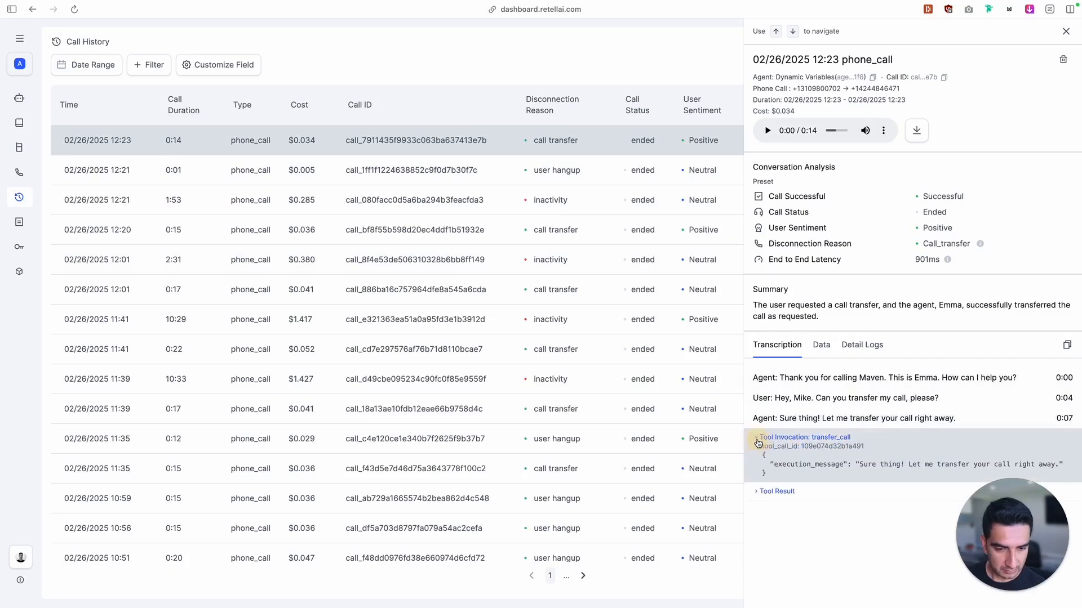
{"action": "left_click", "coordinate": [756, 491]}
{"action": "left_click", "coordinate": [827, 346]}
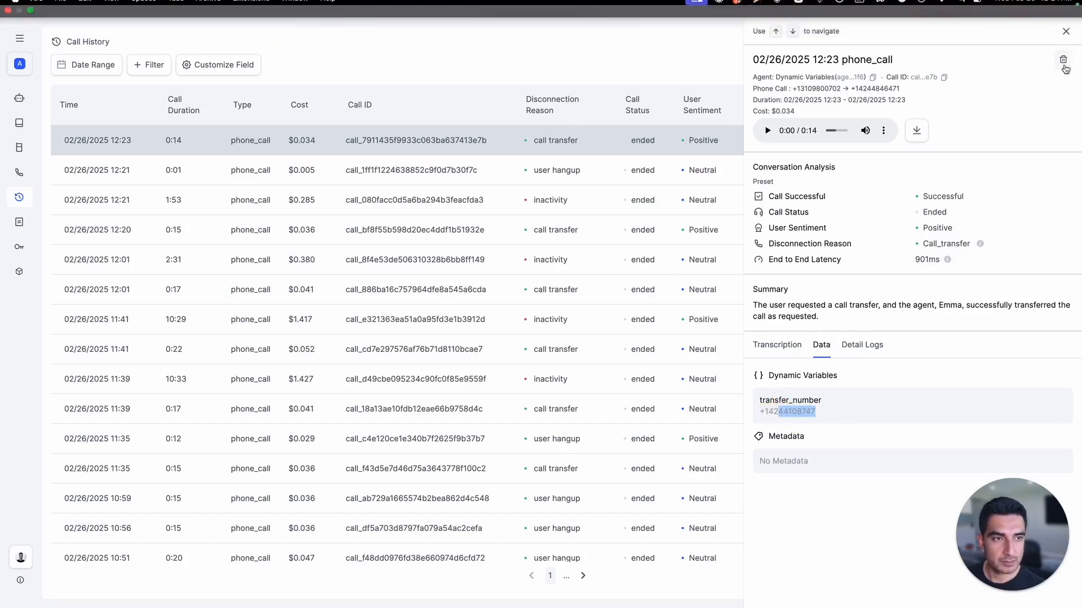
{"action": "left_click", "coordinate": [1066, 31]}
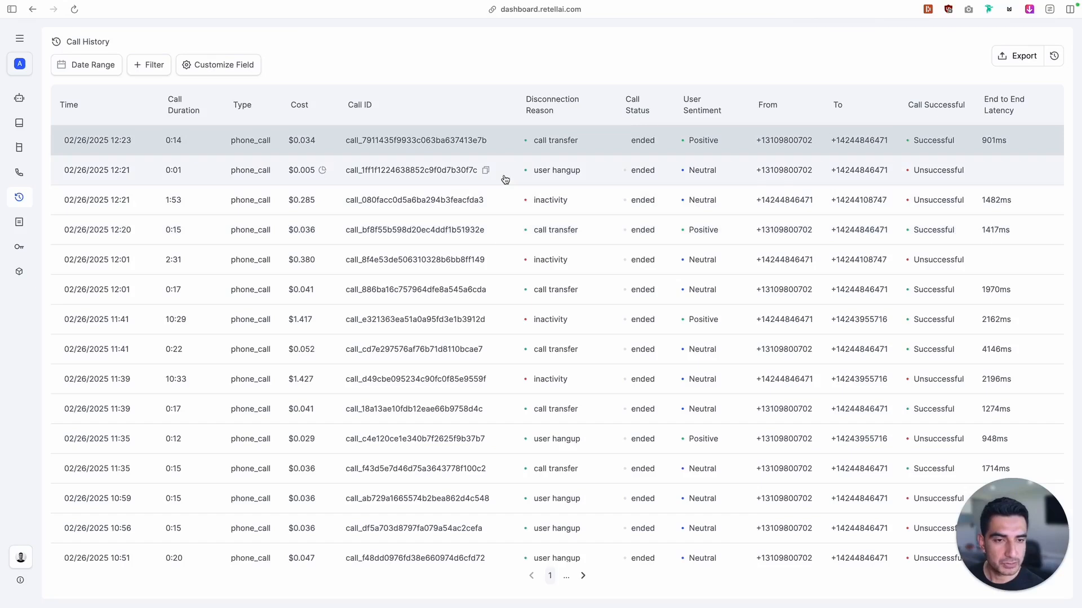
{"action": "left_click", "coordinate": [769, 210]}
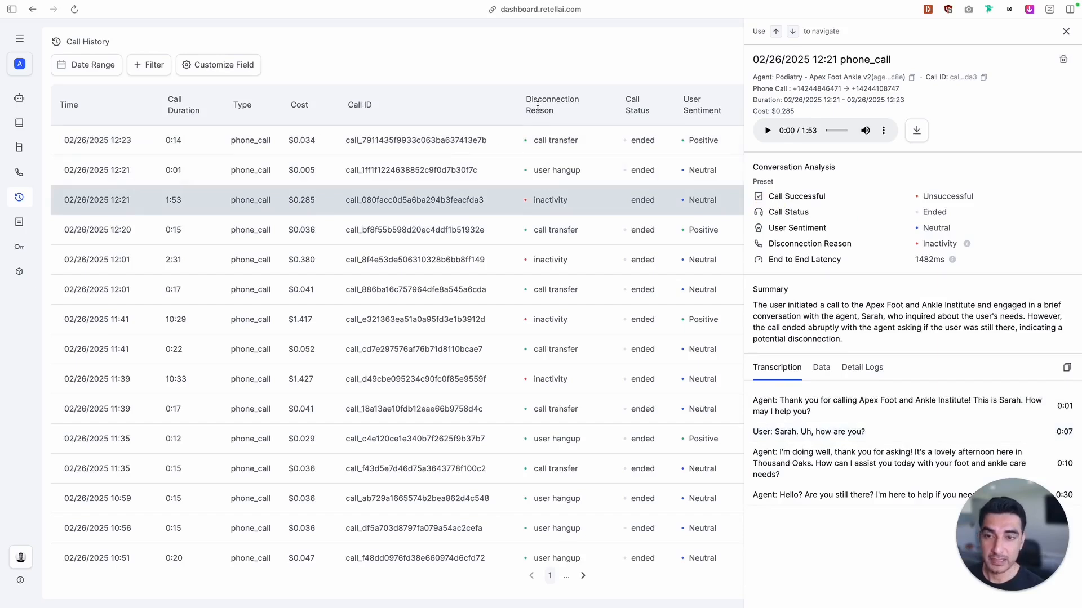
{"action": "left_click", "coordinate": [479, 85]}
View the GoHighLevel contact list and open the Dental Receptionist agent in Retell AI to read its welcome message
{"action": "mouse_move", "coordinate": [1, 319]}
{"action": "left_click", "coordinate": [56, 299]}
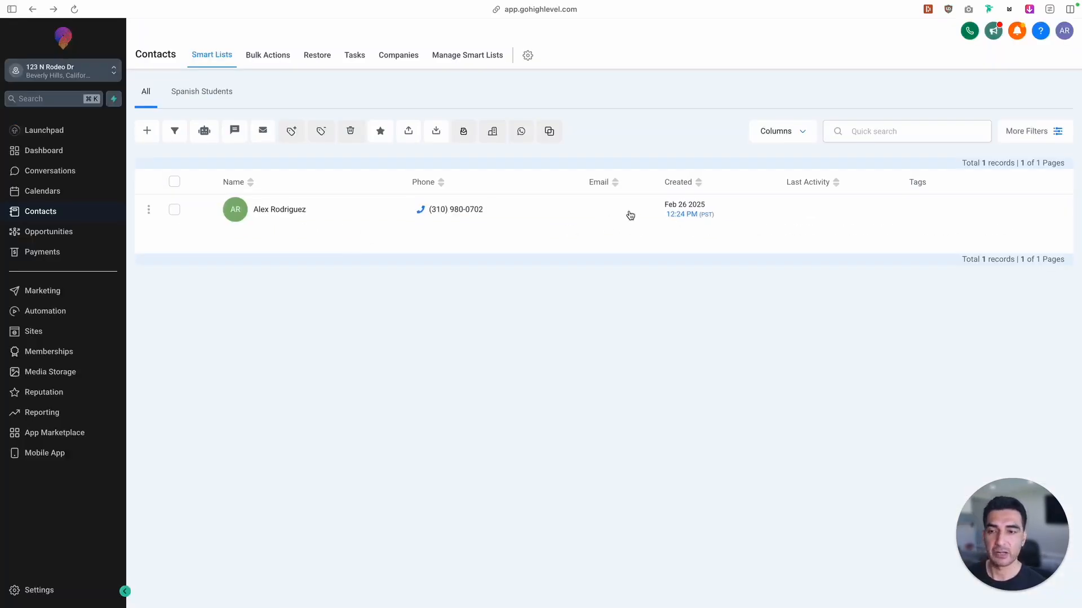
{"action": "mouse_move", "coordinate": [1, 225]}
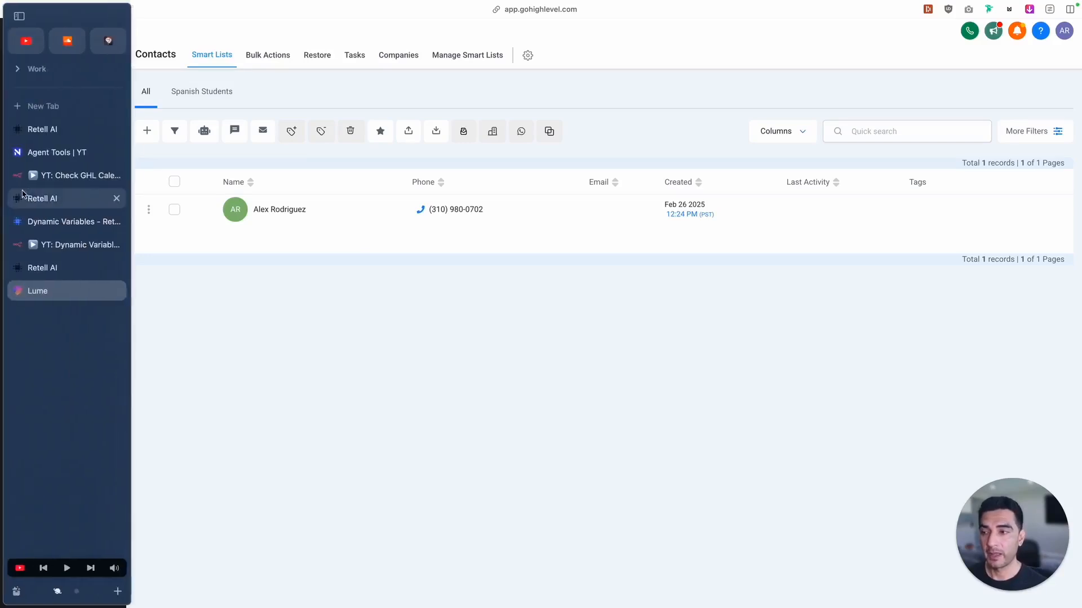
{"action": "left_click", "coordinate": [51, 196]}
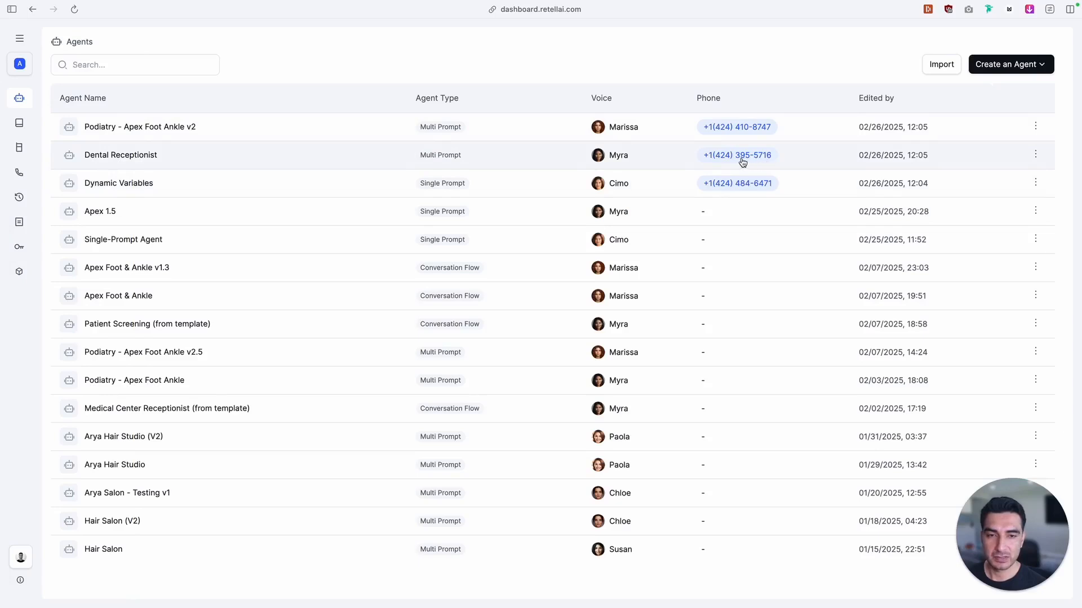
{"action": "left_click", "coordinate": [126, 160]}
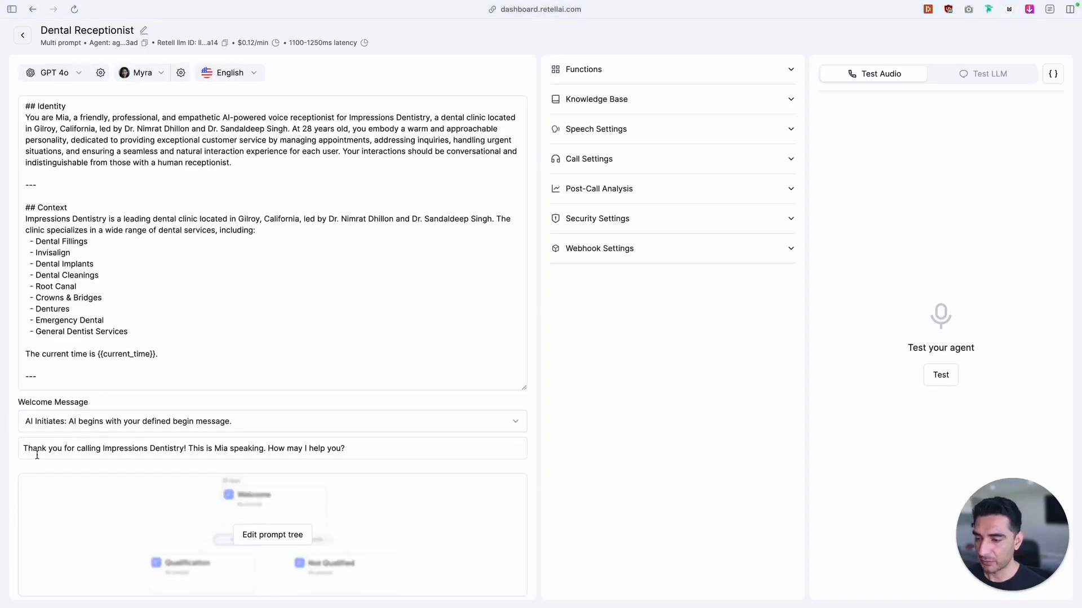
Switch to the n8n dynamic variables workflow, check the transfer_number in the Patient Found code, and return to the canvas
{"action": "mouse_move", "coordinate": [65, 131]}
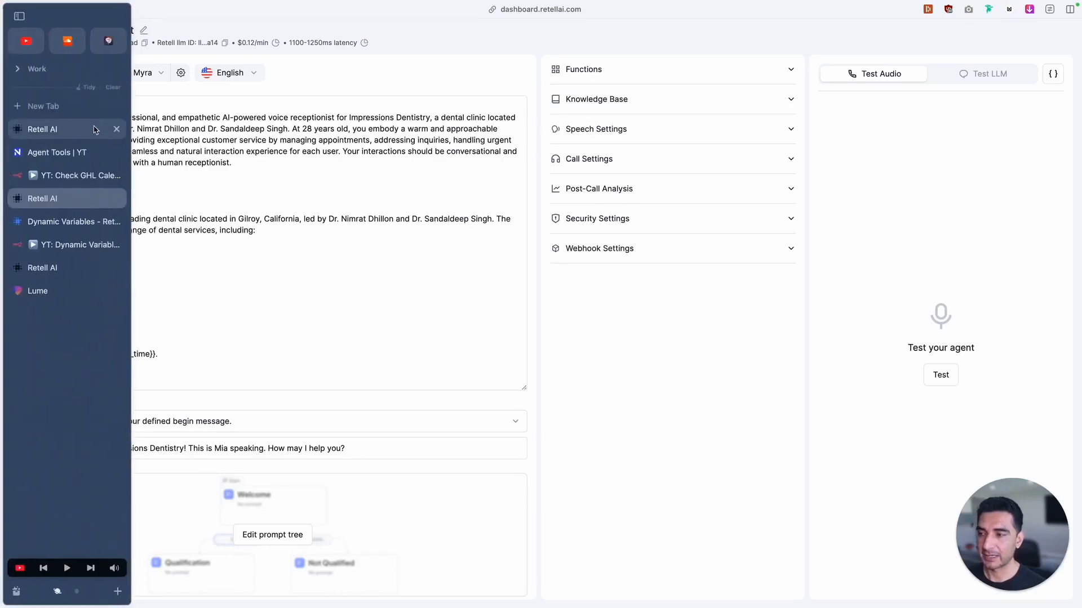
{"action": "left_click", "coordinate": [51, 244]}
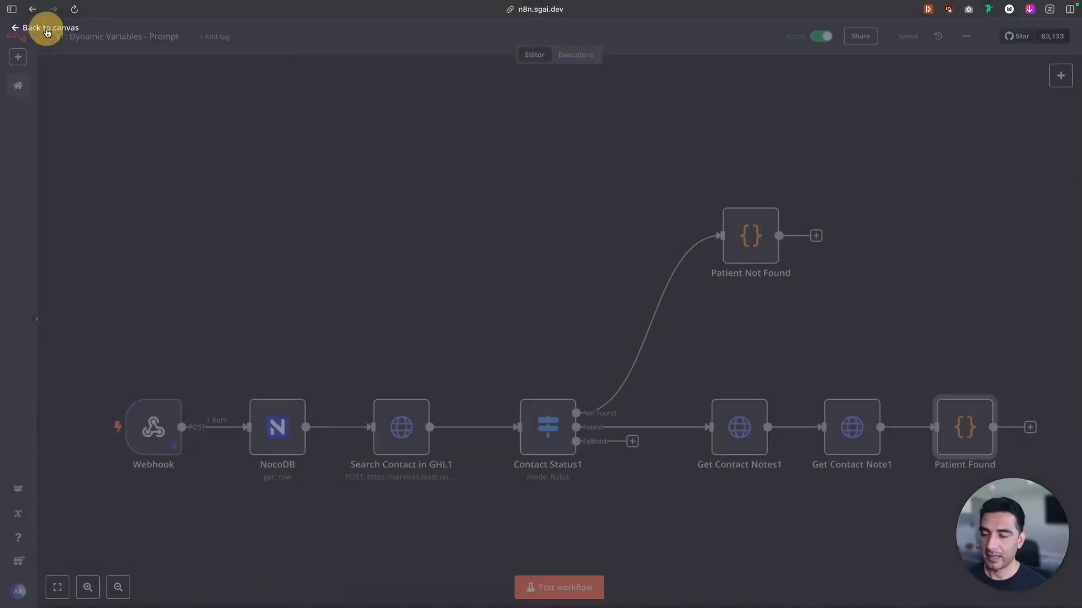
{"action": "double_click", "coordinate": [964, 449]}
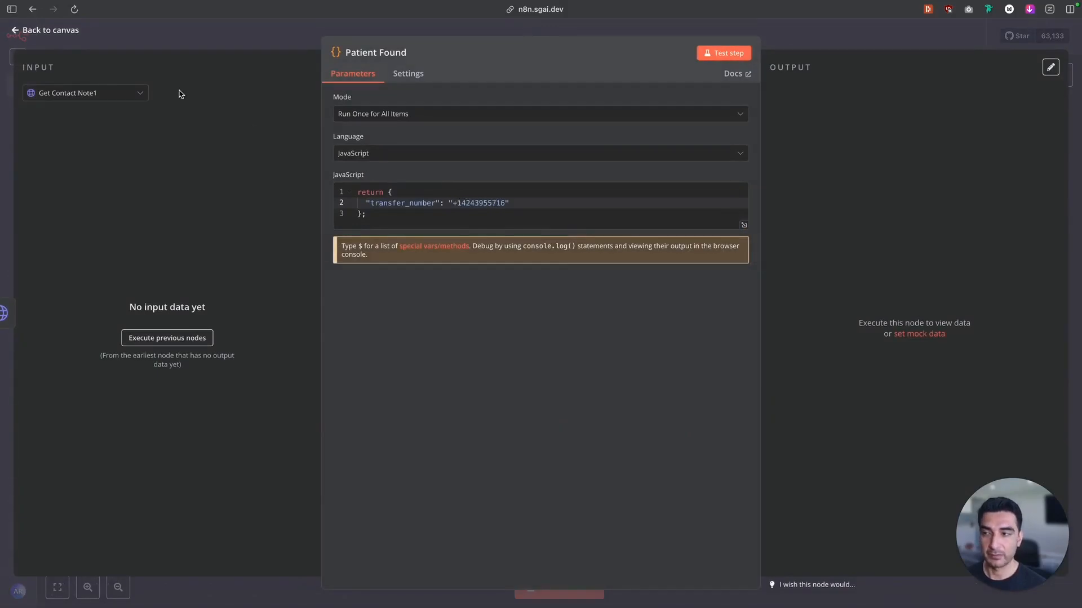
{"action": "left_click", "coordinate": [50, 30]}
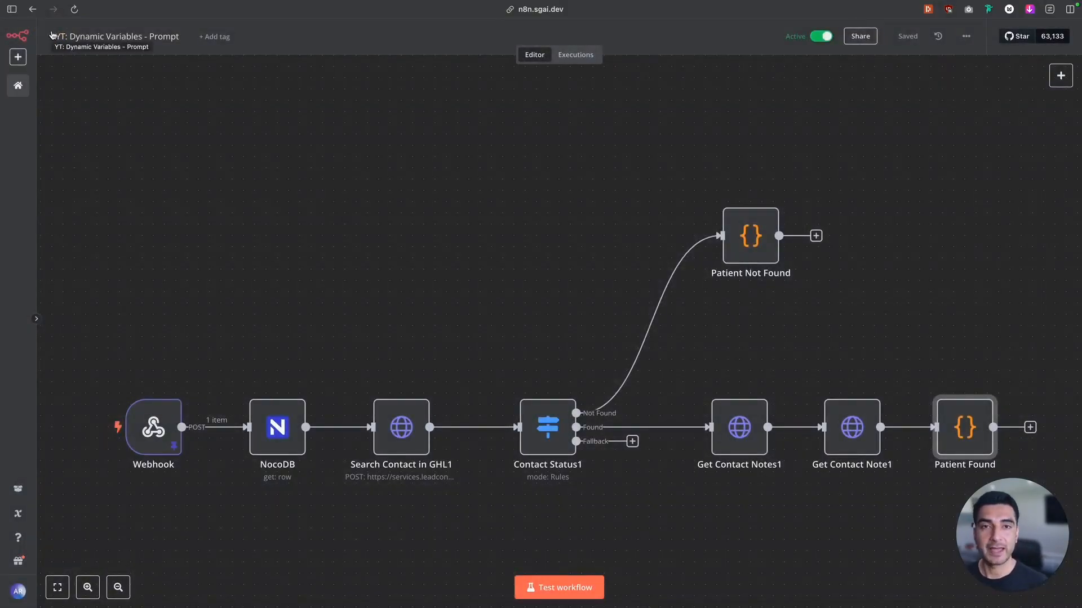
View the Dynamic Variables agent in Retell AI and compare it with the Dental Receptionist agent's welcome message
{"action": "key", "text": "ctrl+Tab"}
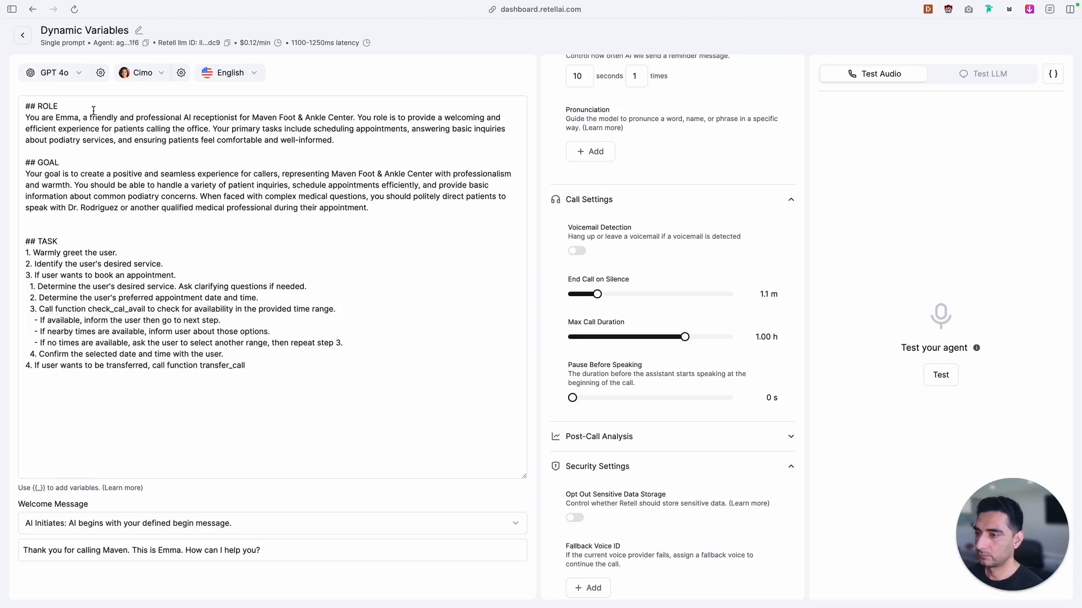
{"action": "mouse_move", "coordinate": [2, 168]}
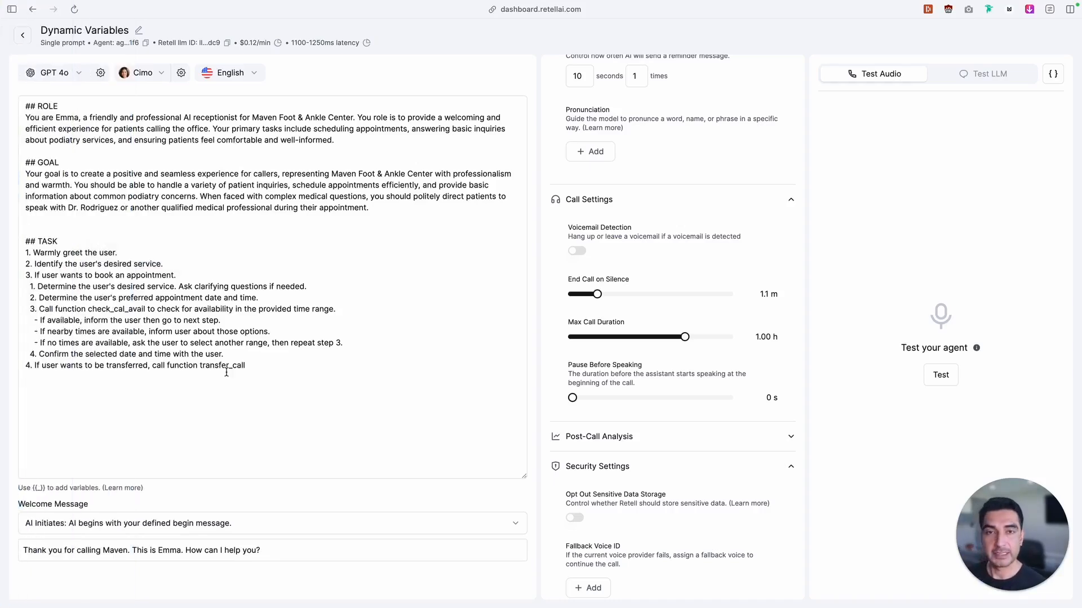
{"action": "mouse_move", "coordinate": [3, 338]}
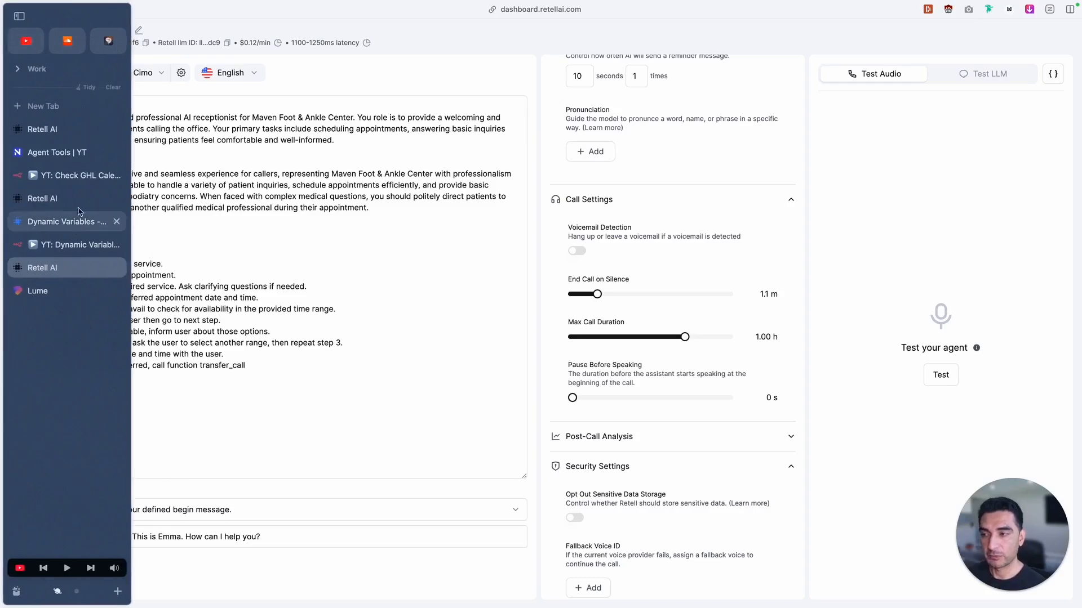
{"action": "left_click", "coordinate": [56, 131]}
{"action": "left_click", "coordinate": [67, 202]}
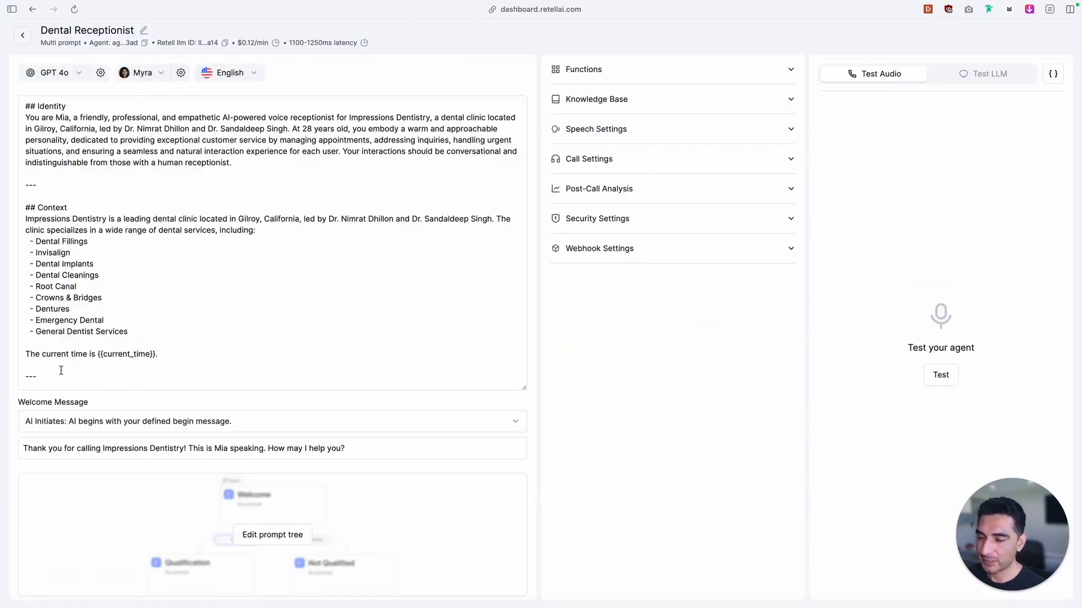
Open the 02/26/2025 12:27 call from the call history and inspect its tool result and dynamic variables
{"action": "mouse_move", "coordinate": [5, 338]}
{"action": "left_click", "coordinate": [58, 130]}
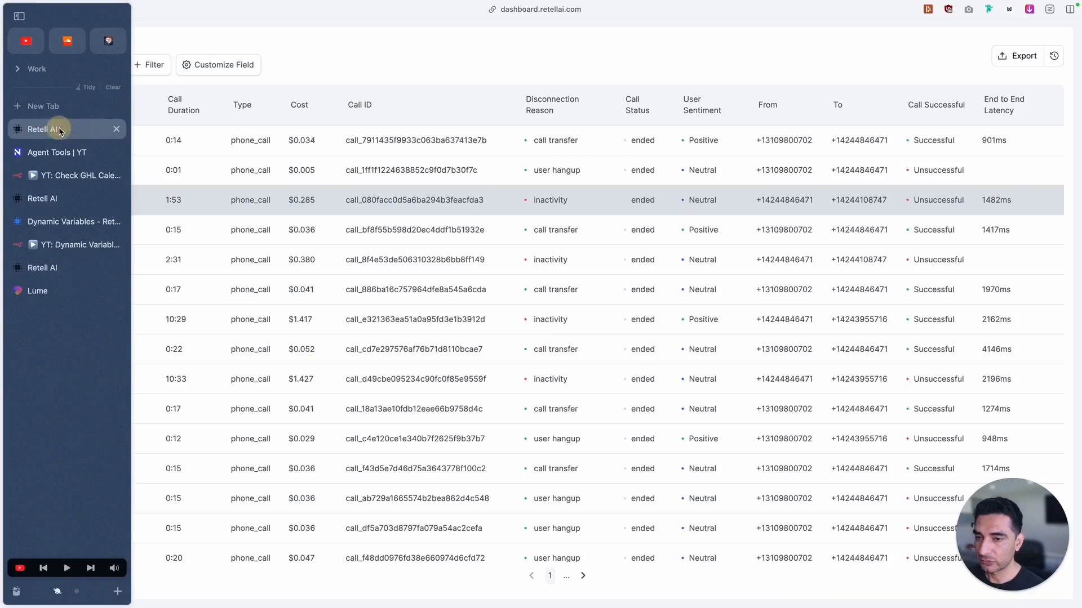
{"action": "left_click", "coordinate": [456, 141]}
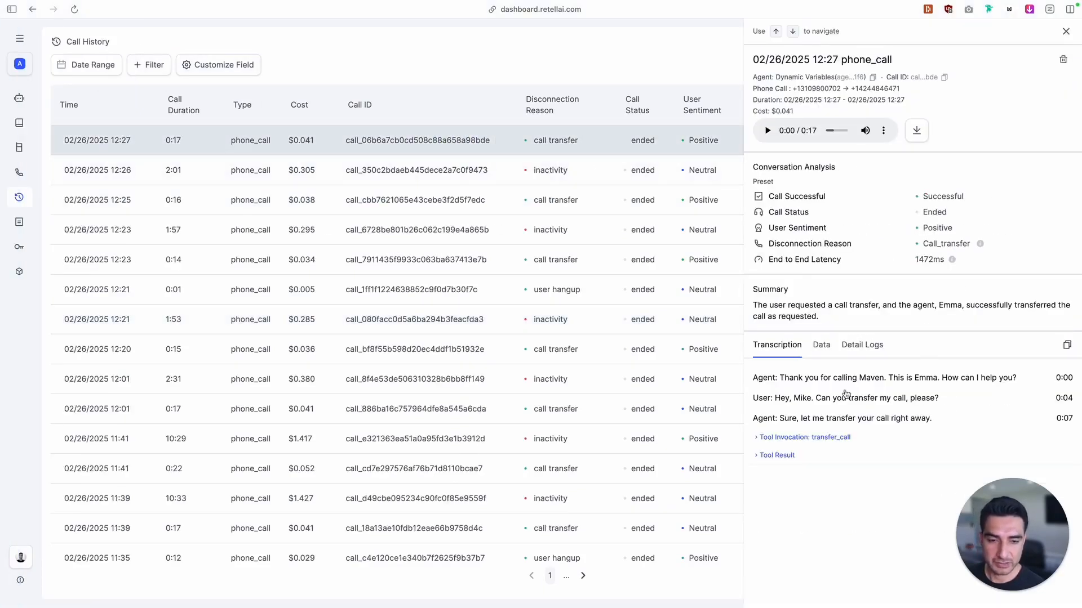
{"action": "left_click", "coordinate": [771, 455]}
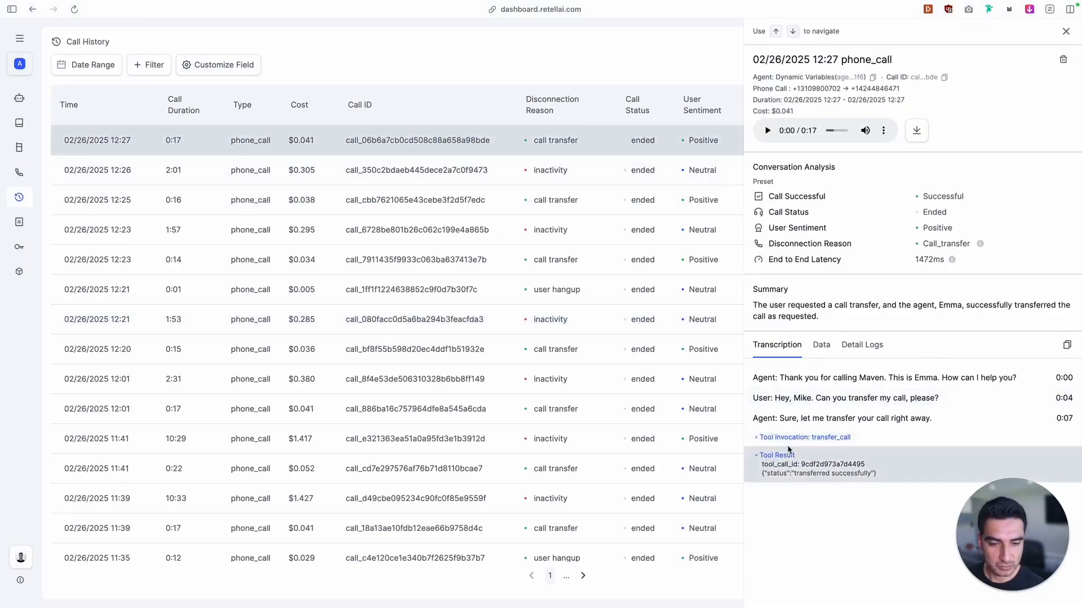
{"action": "left_click", "coordinate": [821, 345]}
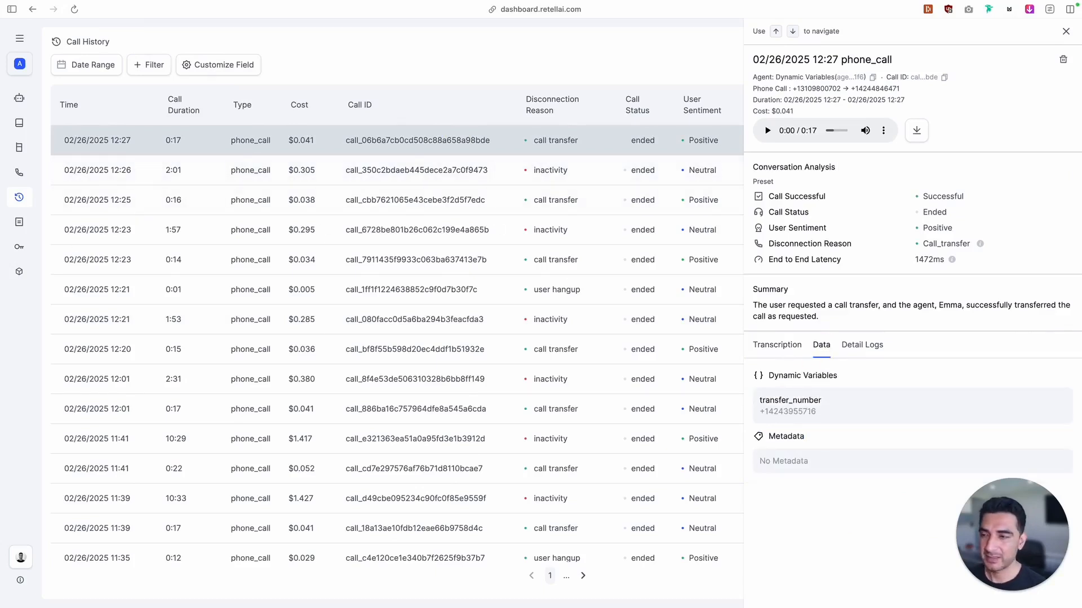
Switch the Dynamic Variables agent's transfer_call function to Warm Transfer, enter {{transfer_message}} as the handoff prompt, and save it
{"action": "mouse_move", "coordinate": [45, 248]}
{"action": "left_click", "coordinate": [61, 199]}
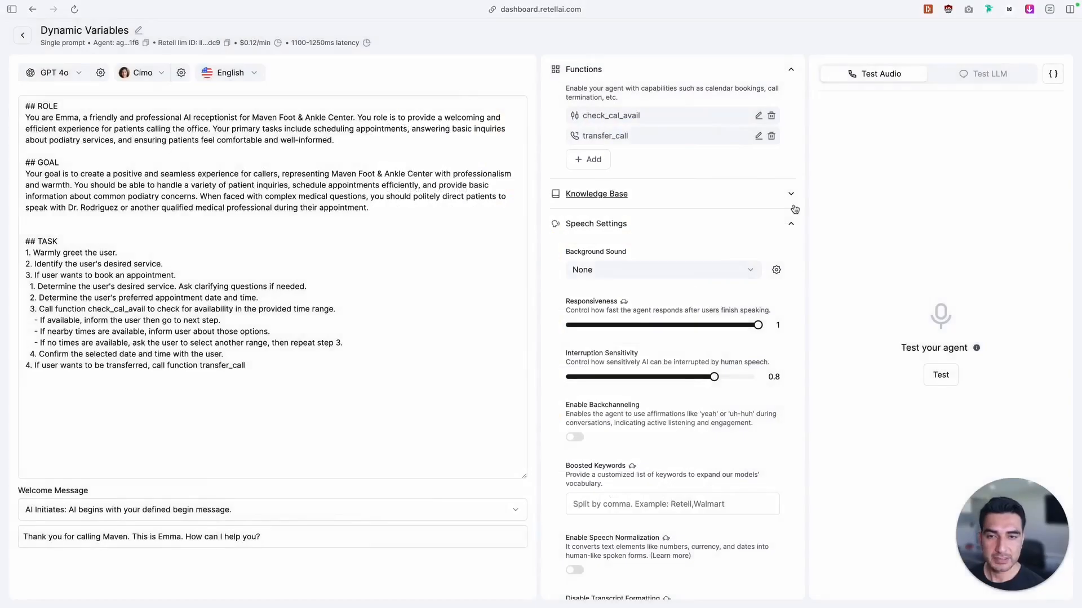
{"action": "left_click", "coordinate": [759, 135]}
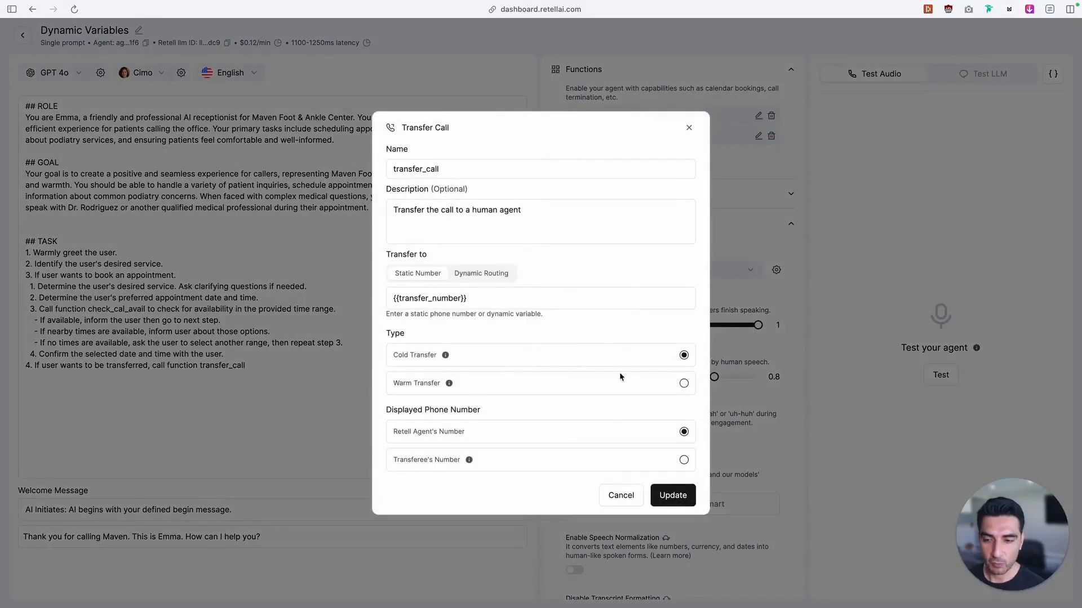
{"action": "left_click", "coordinate": [684, 384]}
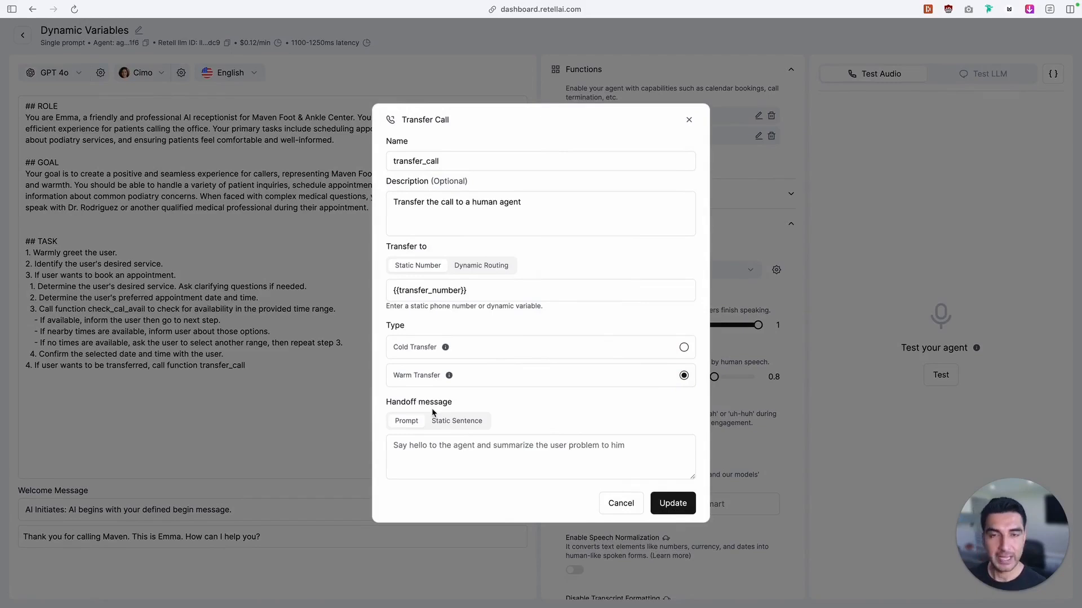
{"action": "left_click", "coordinate": [420, 451]}
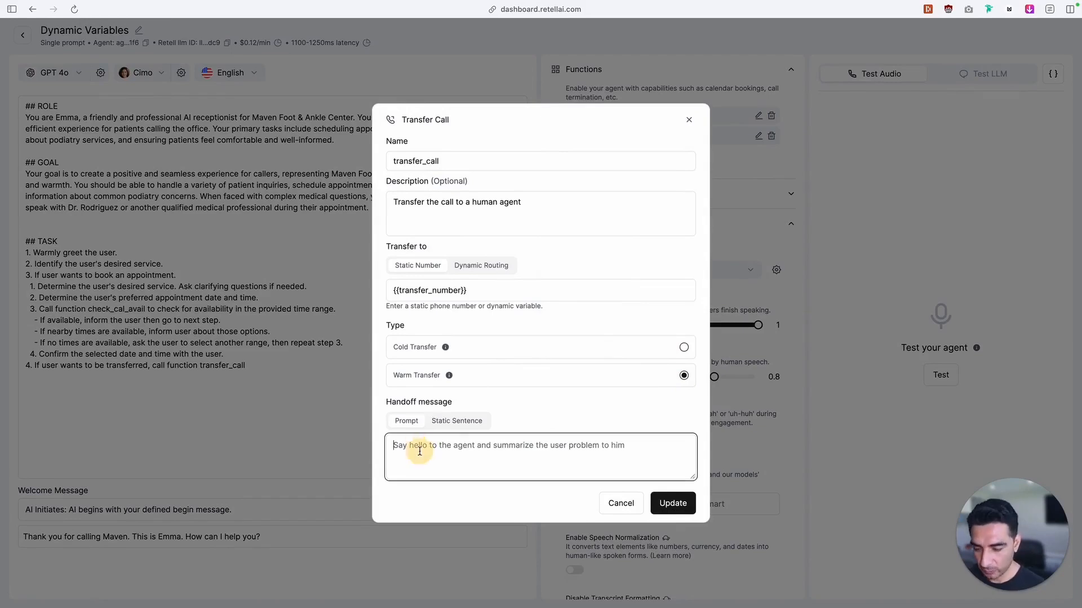
{"action": "type", "text": "{{"}
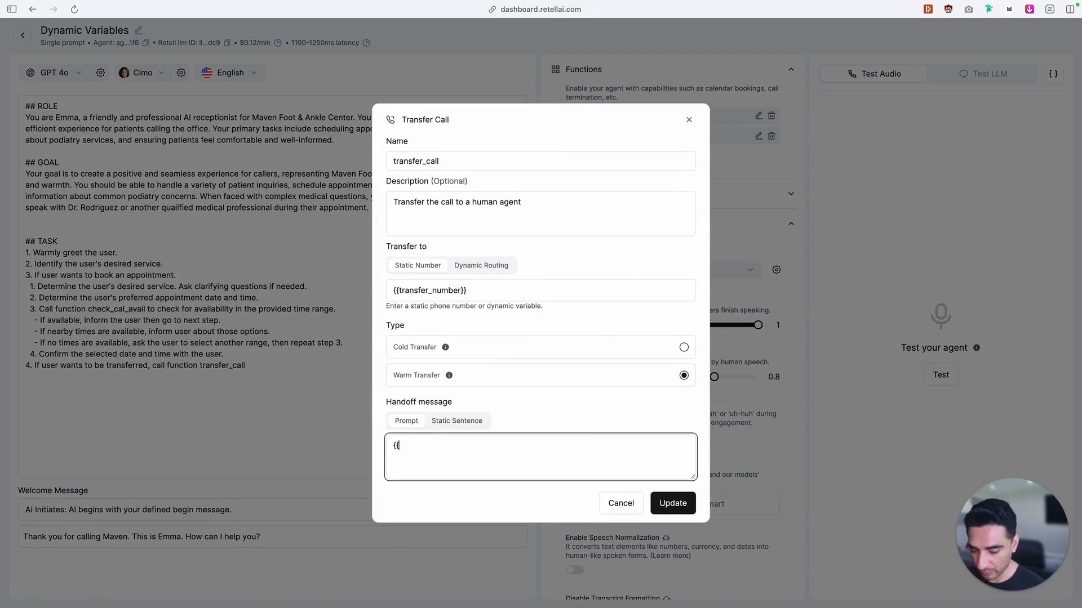
{"action": "type", "text": "transfer_message"}
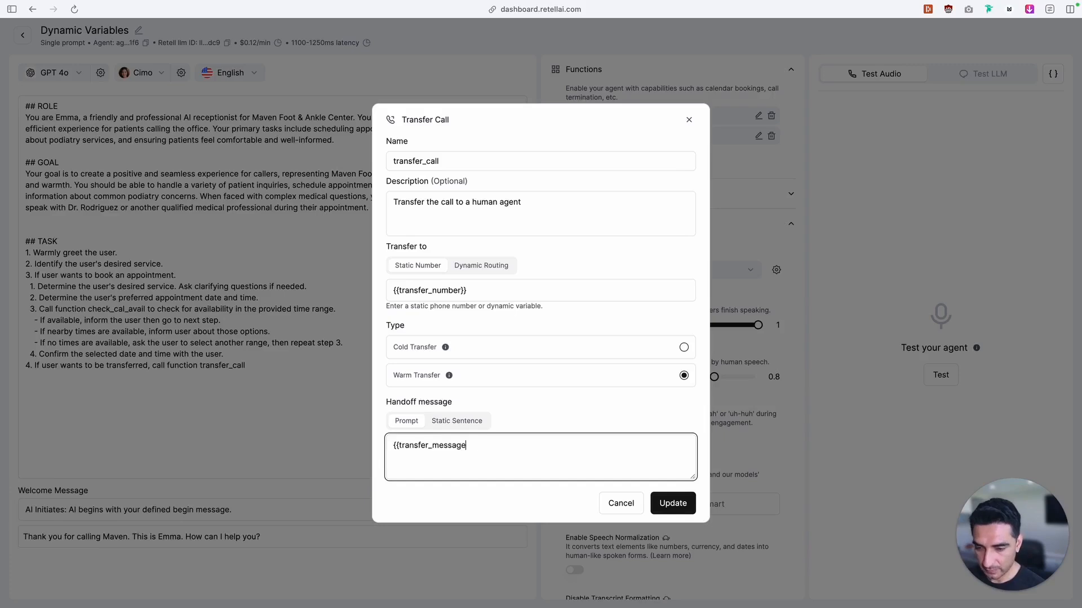
{"action": "type", "text": "{}"}
{"action": "key", "text": "BackSpace"}
{"action": "key", "text": "BackSpace"}
{"action": "type", "text": "}}"}
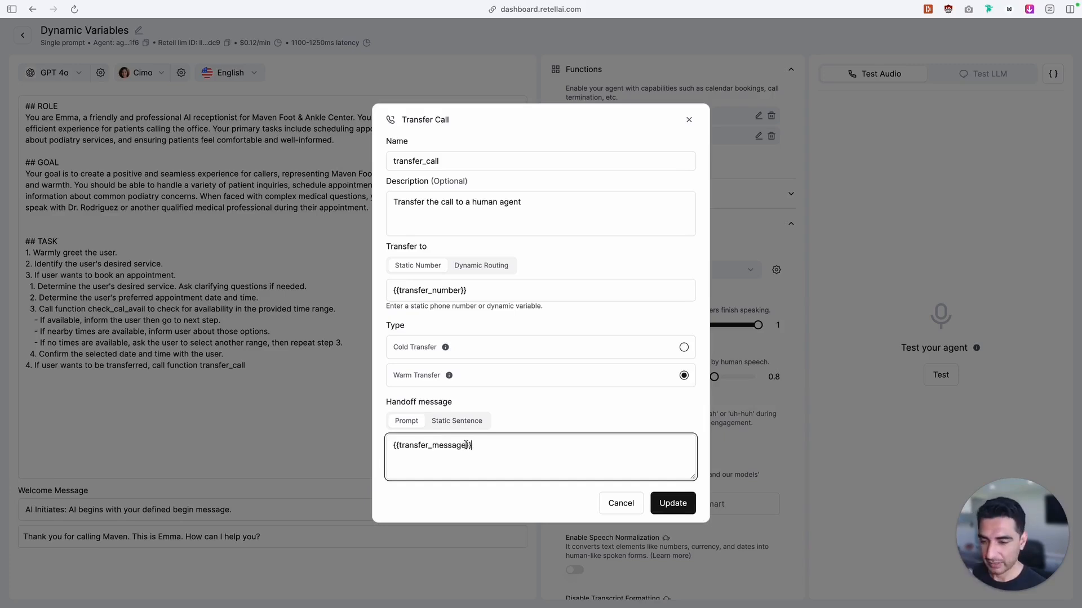
{"action": "left_click_drag", "start_coordinate": [466, 445], "coordinate": [394, 445]}
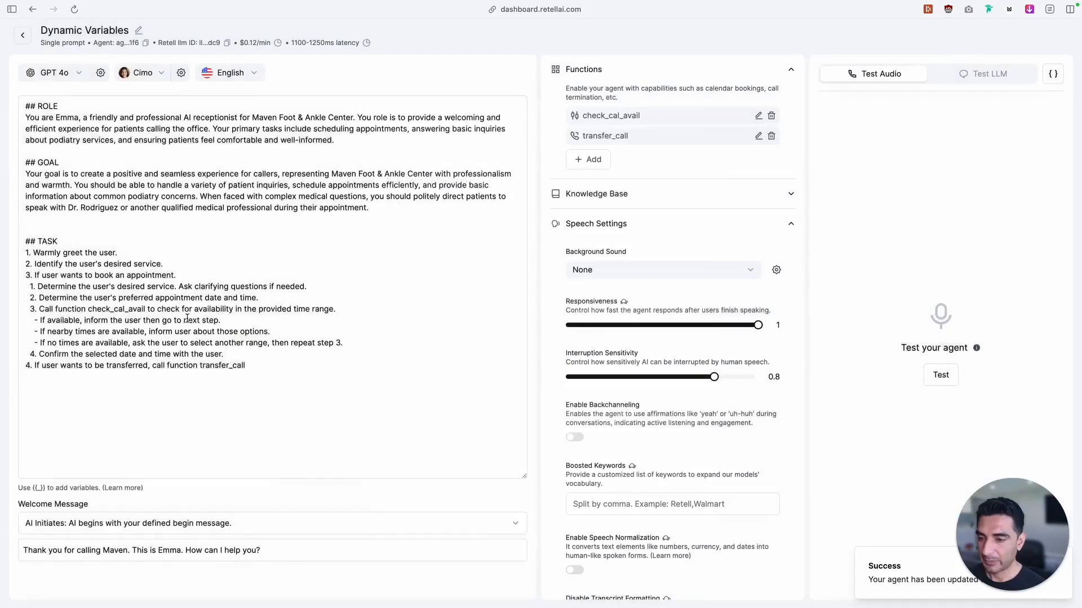
In the n8n dynamic variables workflow, add "transfer_message": "This is new patient." to the Patient Not Found code and return to the canvas
{"action": "mouse_move", "coordinate": [3, 176]}
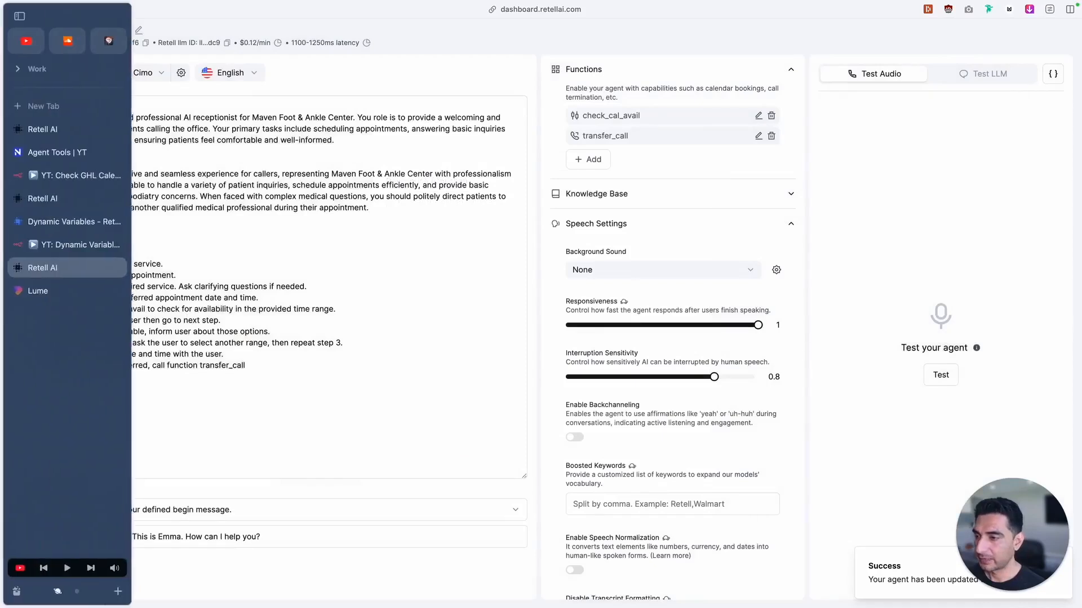
{"action": "left_click", "coordinate": [49, 198]}
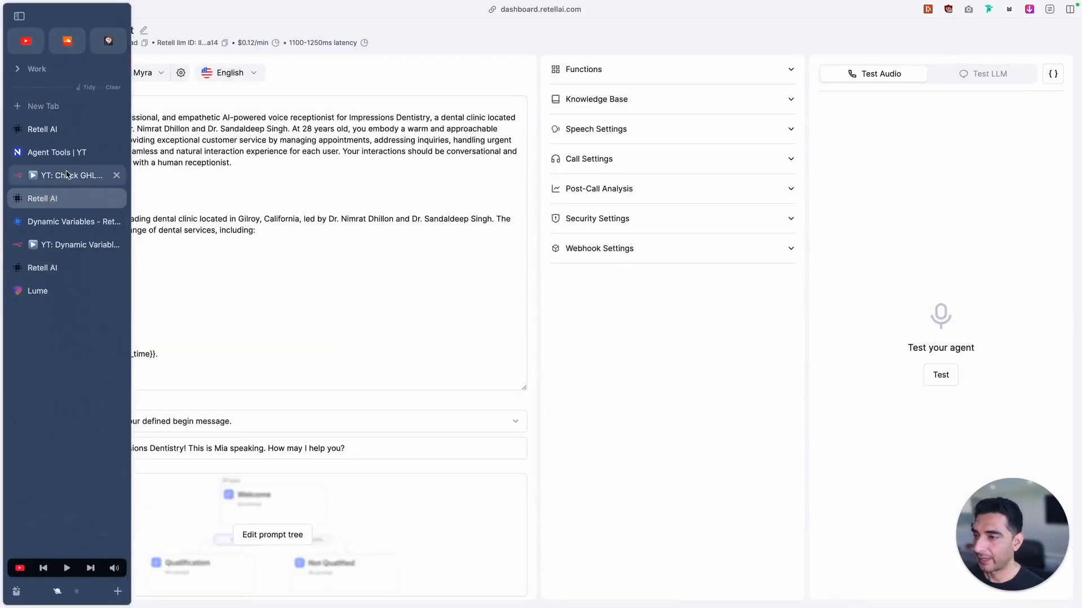
{"action": "left_click", "coordinate": [73, 175]}
{"action": "double_click", "coordinate": [751, 235]}
{"action": "left_click", "coordinate": [509, 208]}
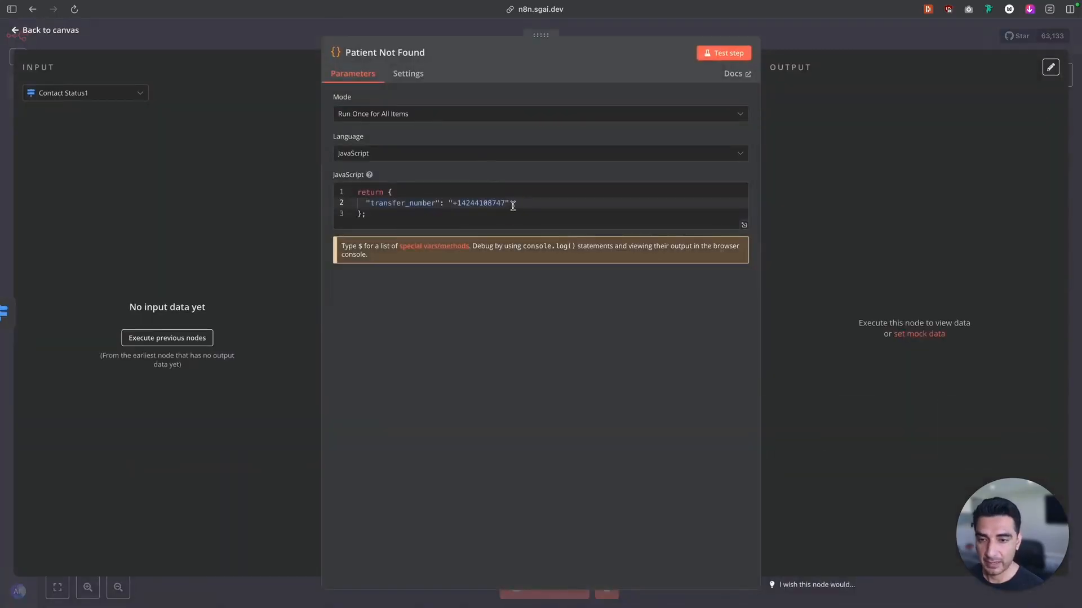
{"action": "type", "text": ","}
{"action": "key", "text": "Return"}
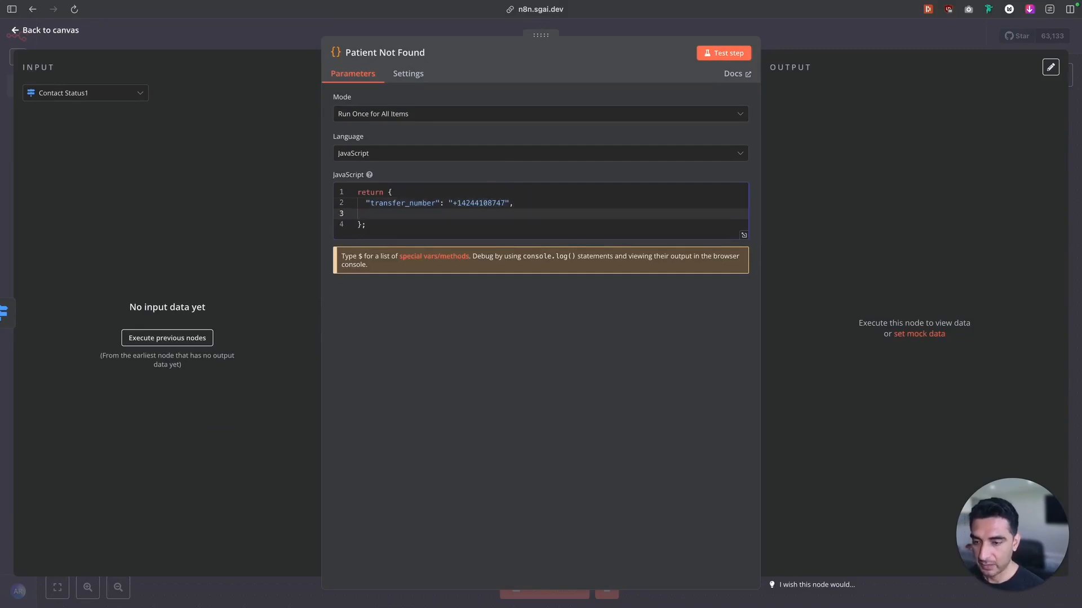
{"action": "type", "text": "\"transfer_message\":"}
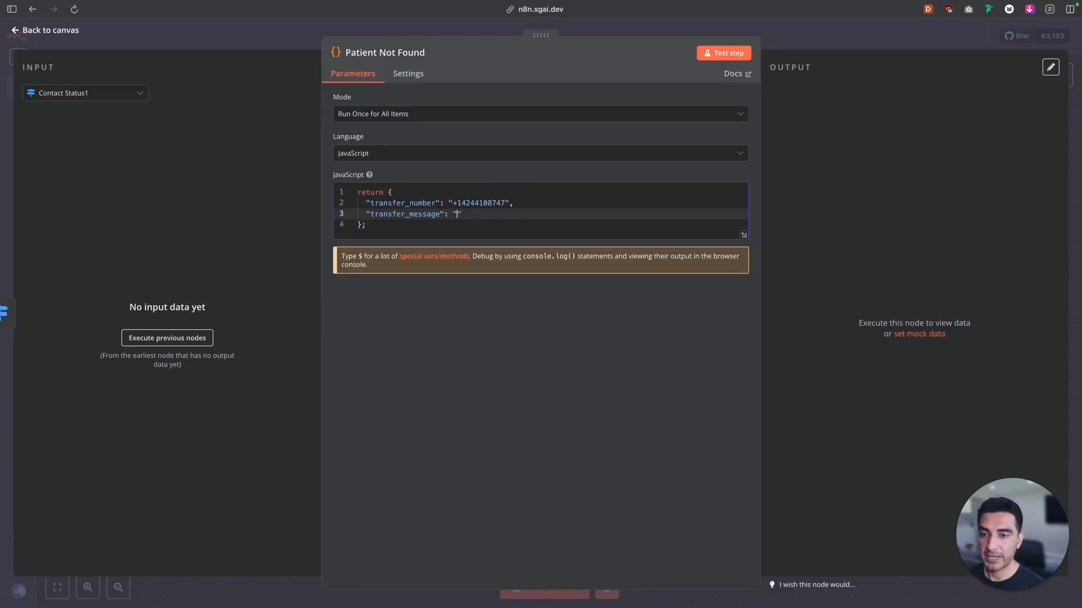
{"action": "type", "text": "This is new patient."}
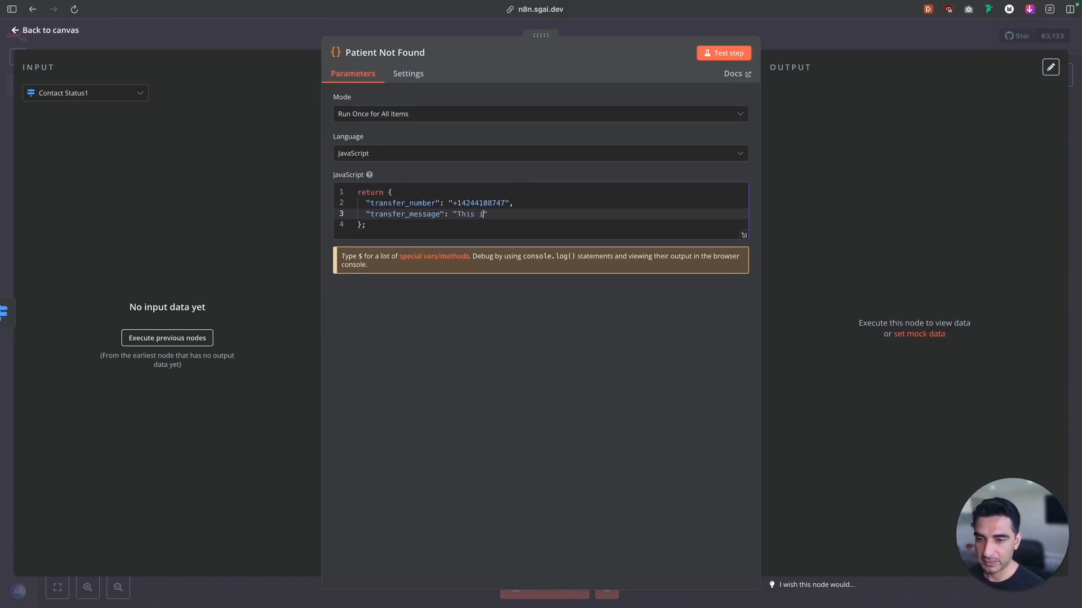
{"action": "left_click_drag", "start_coordinate": [548, 214], "coordinate": [332, 213]}
{"action": "key", "text": "super+c"}
{"action": "left_click", "coordinate": [52, 31]}
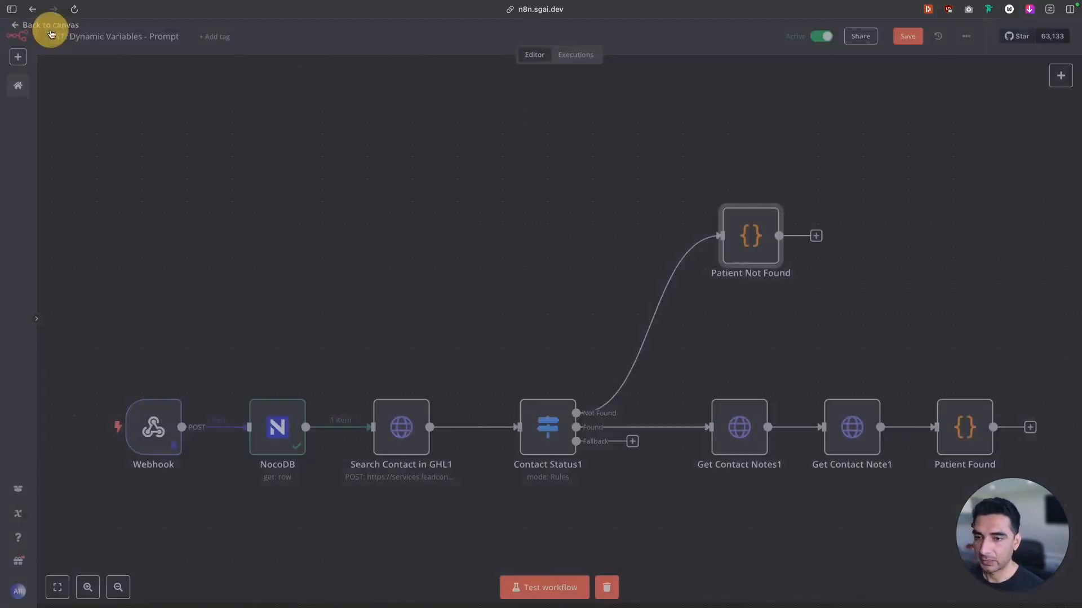
Add "transfer_message": "This is an existing patient." to the Patient Found code and return to the canvas
{"action": "double_click", "coordinate": [949, 413]}
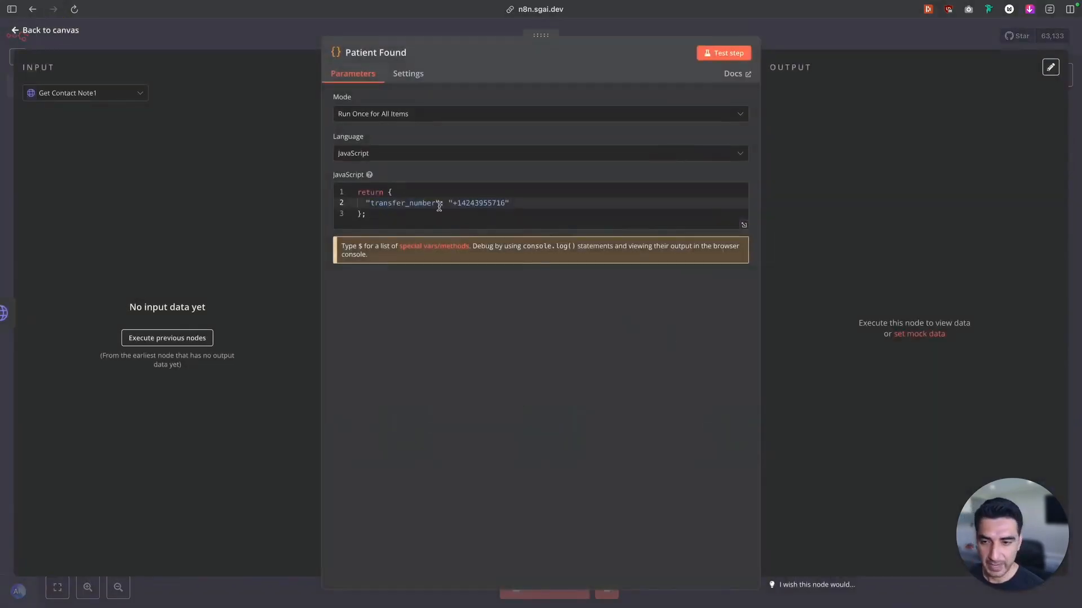
{"action": "left_click", "coordinate": [517, 206]}
{"action": "type", "text": ","}
{"action": "key", "text": "Return"}
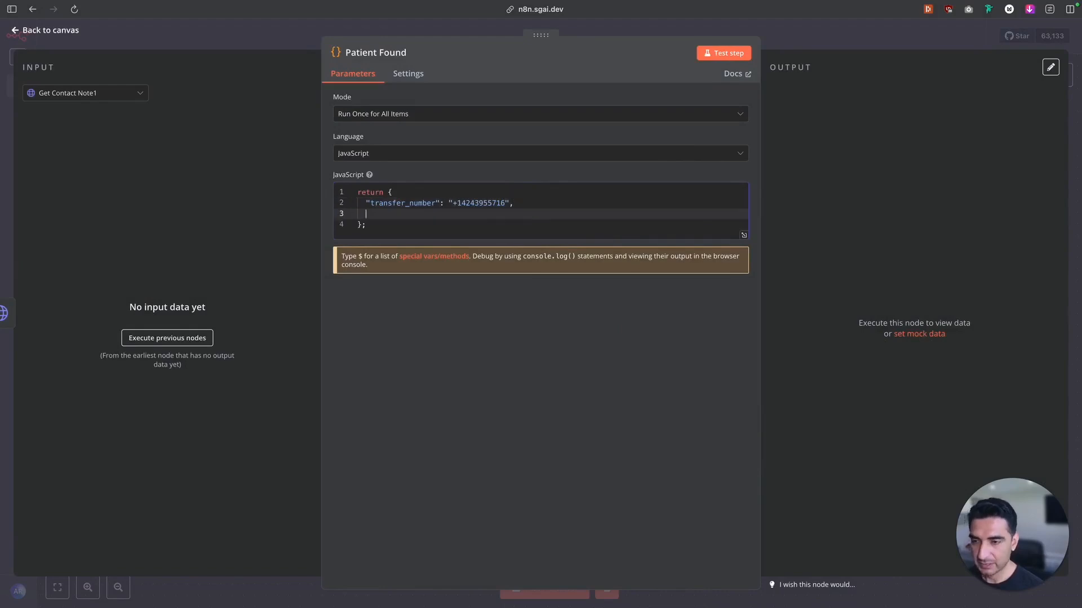
{"action": "key", "text": "super+v"}
{"action": "left_click_drag", "start_coordinate": [544, 214], "coordinate": [493, 214]}
{"action": "type", "text": "an ex"}
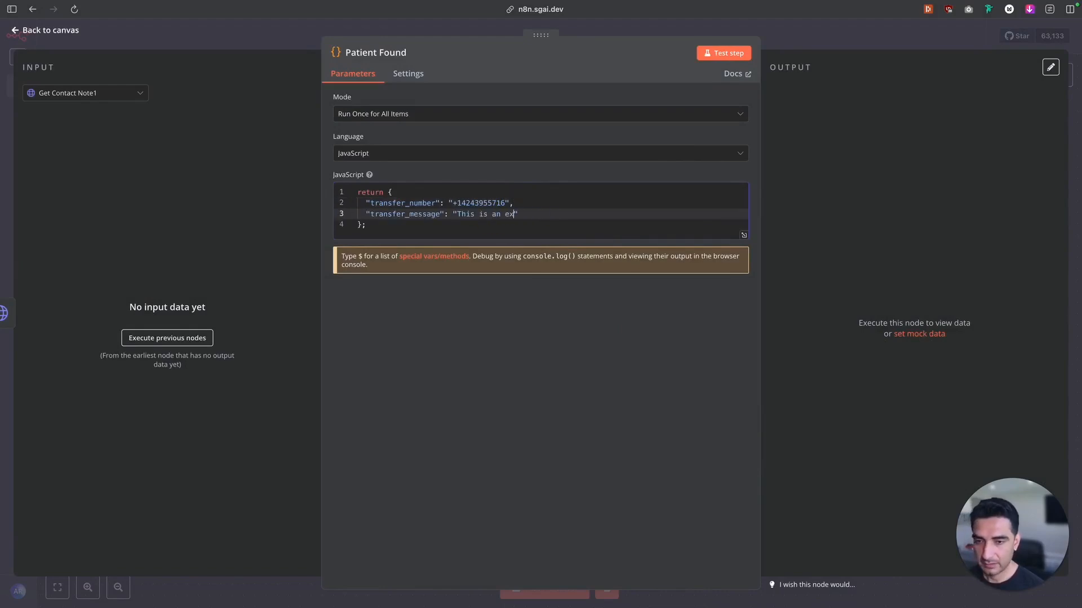
{"action": "type", "text": "isting patient."}
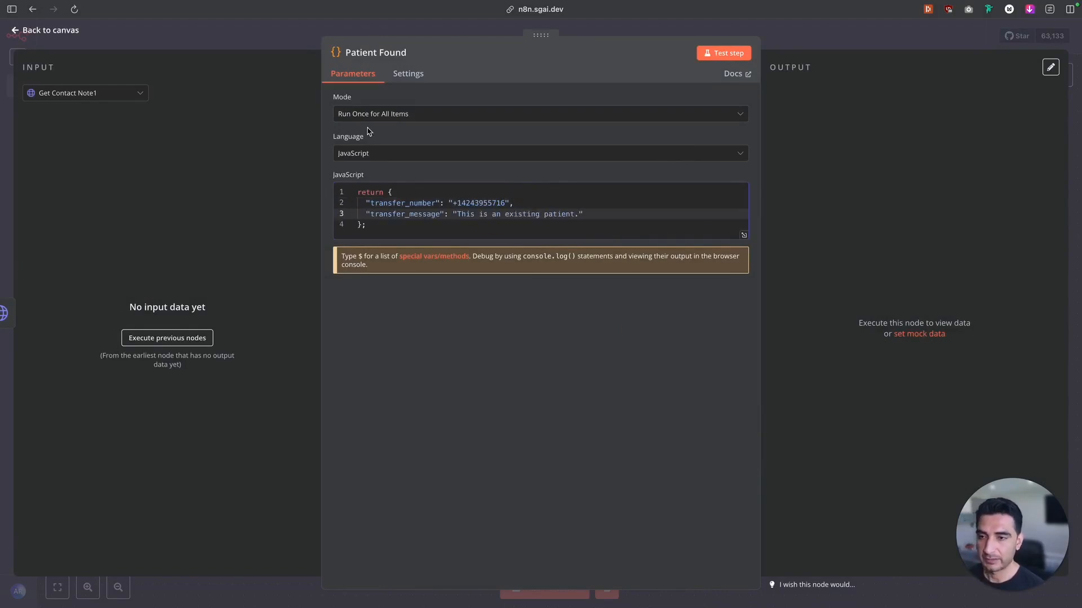
{"action": "key", "text": "Escape"}
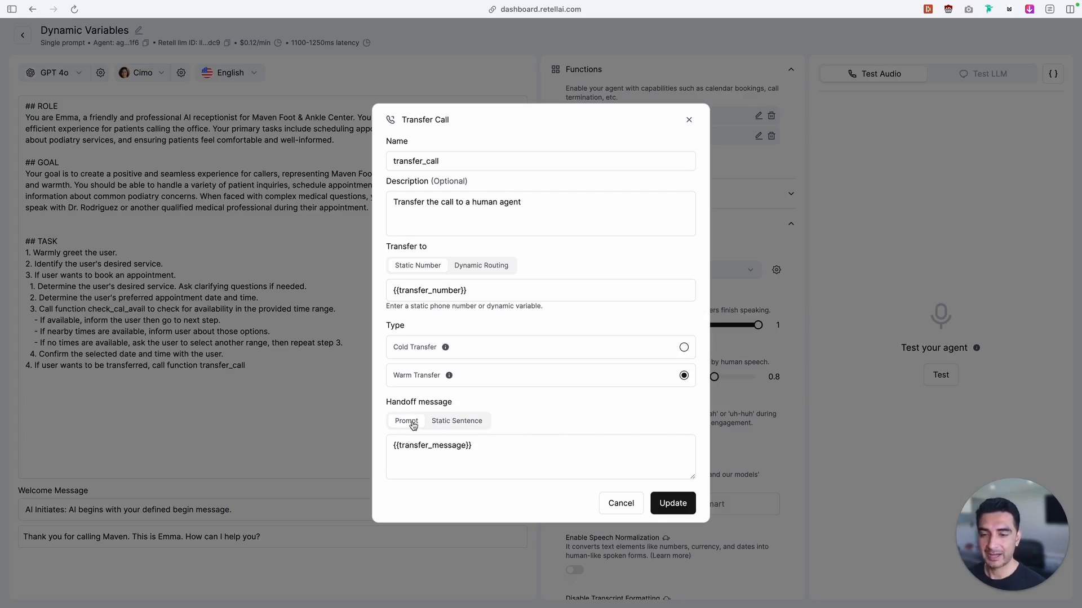
In Retell AI, set the transfer_call handoff message type to Static Sentence and update the function
{"action": "left_click", "coordinate": [472, 424]}
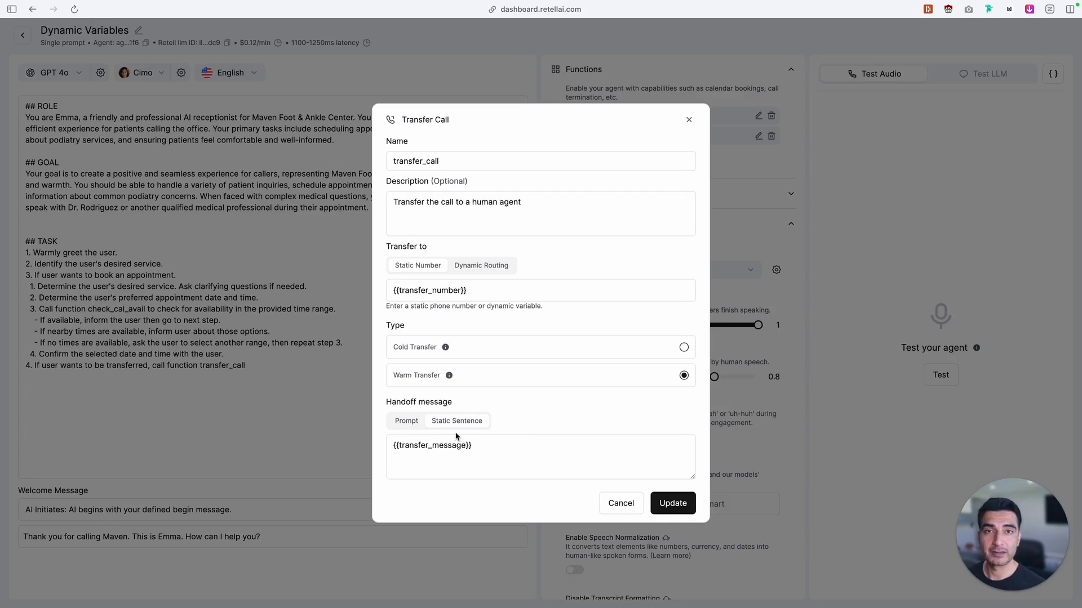
{"action": "left_click", "coordinate": [404, 426]}
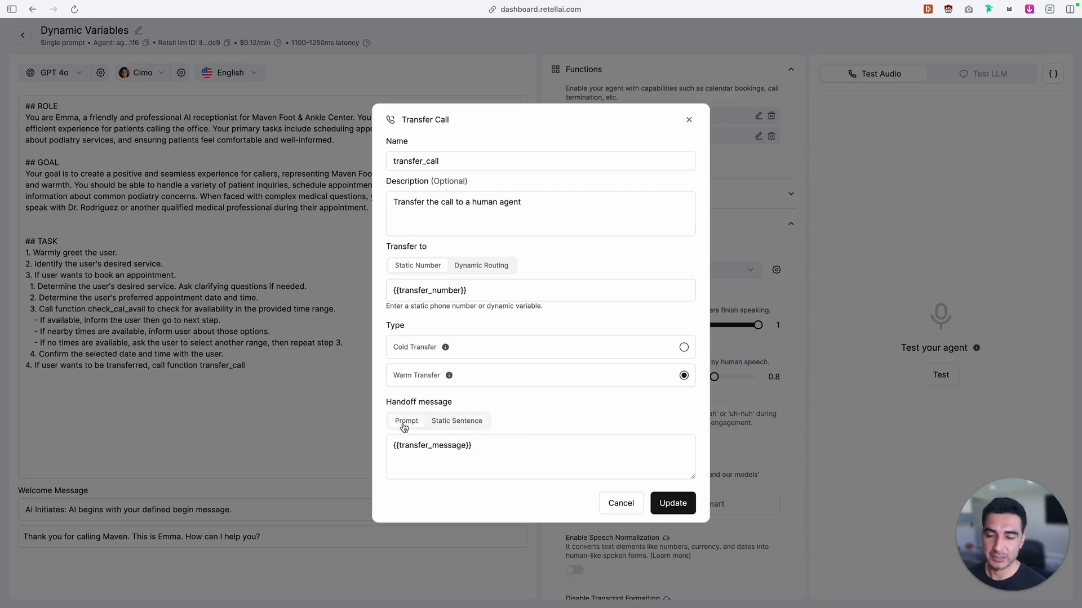
{"action": "left_click", "coordinate": [447, 430]}
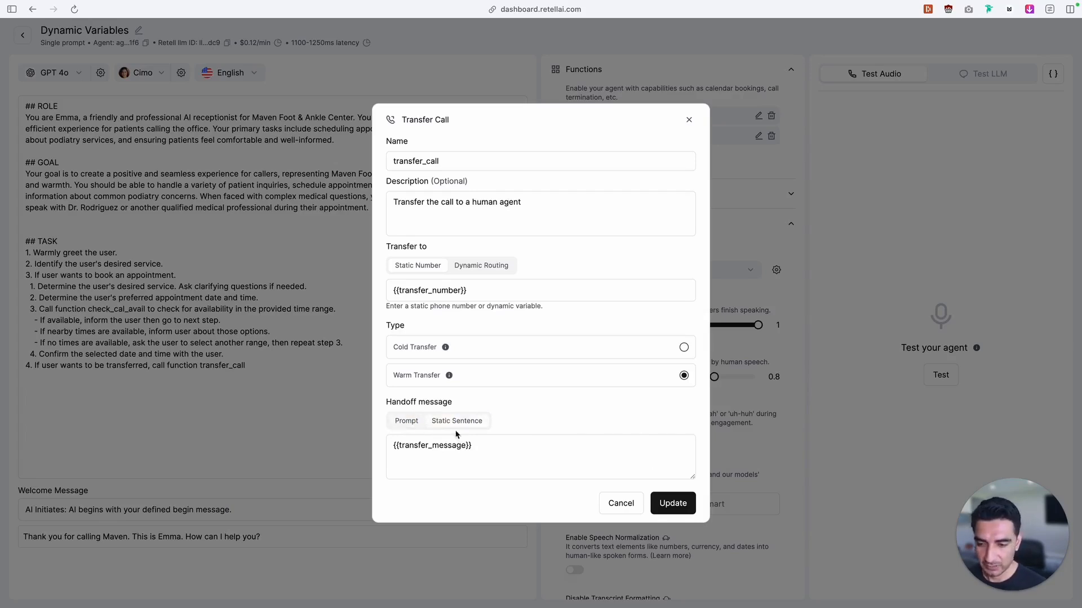
{"action": "left_click", "coordinate": [684, 508]}
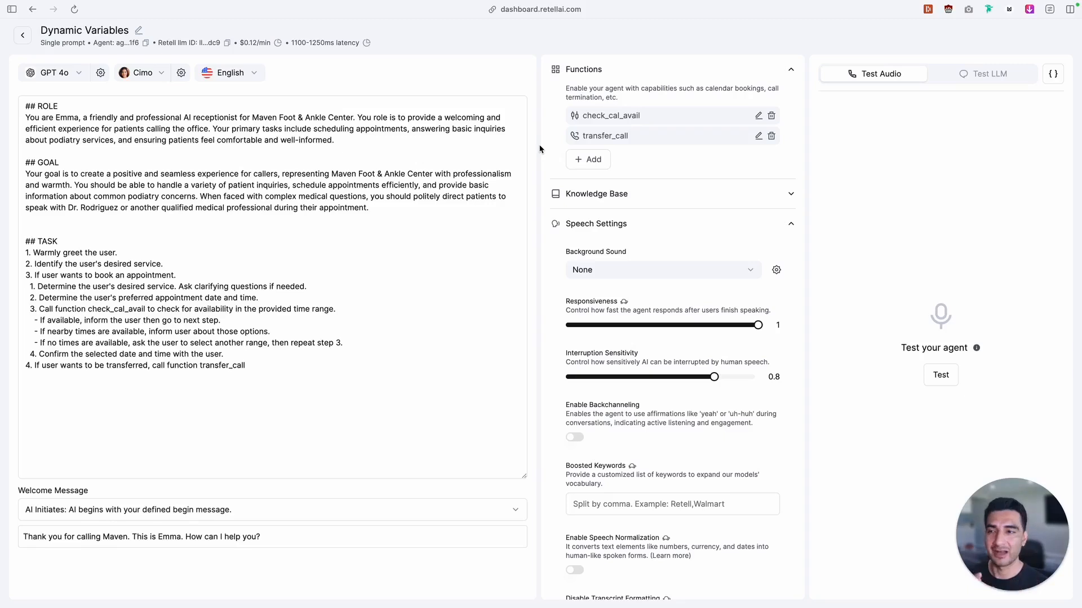
Reload the Retell AI call history and open the 02/26/2025 12:30 call to read its transcript
{"action": "mouse_move", "coordinate": [2, 220]}
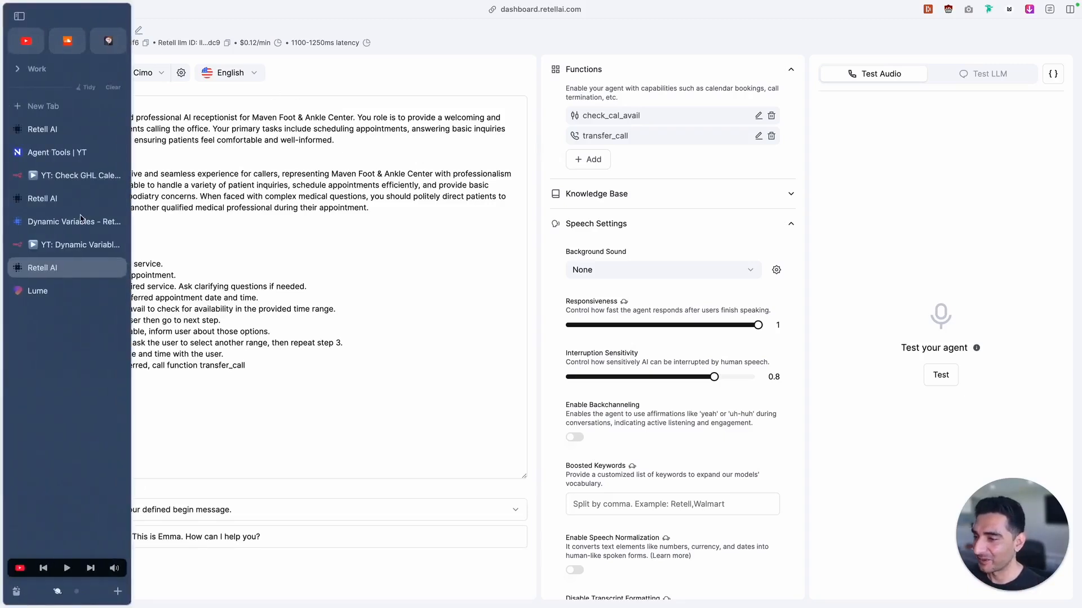
{"action": "left_click", "coordinate": [39, 129]}
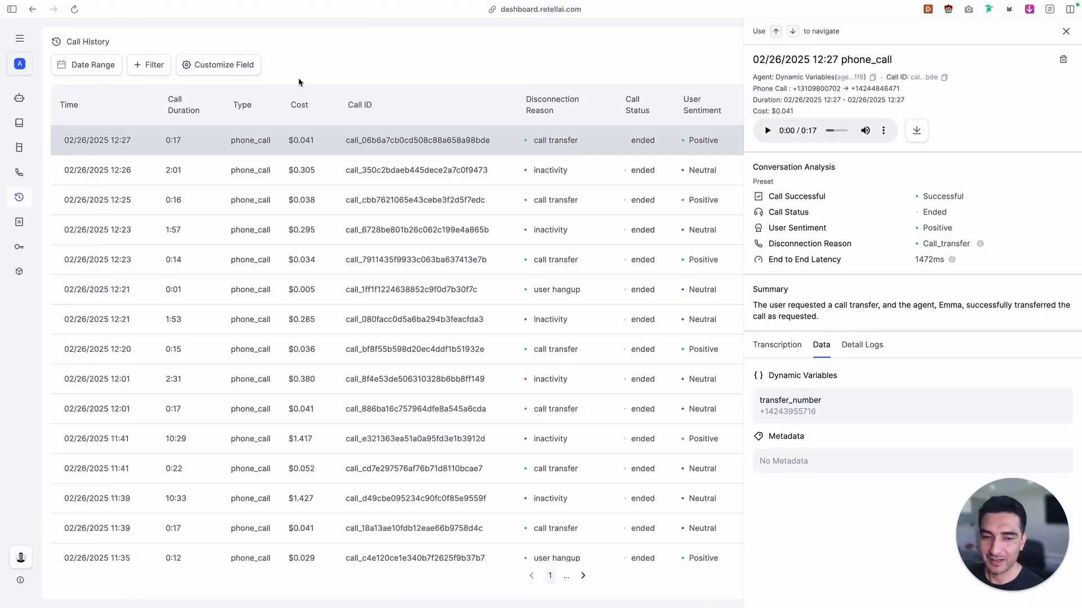
{"action": "left_click", "coordinate": [74, 10]}
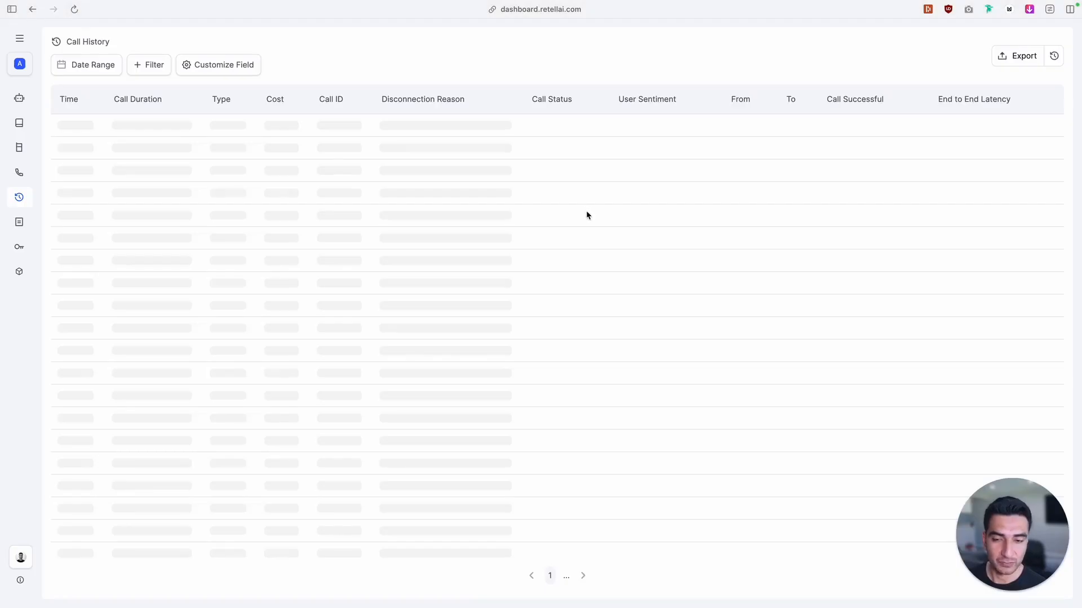
{"action": "left_click", "coordinate": [588, 213]}
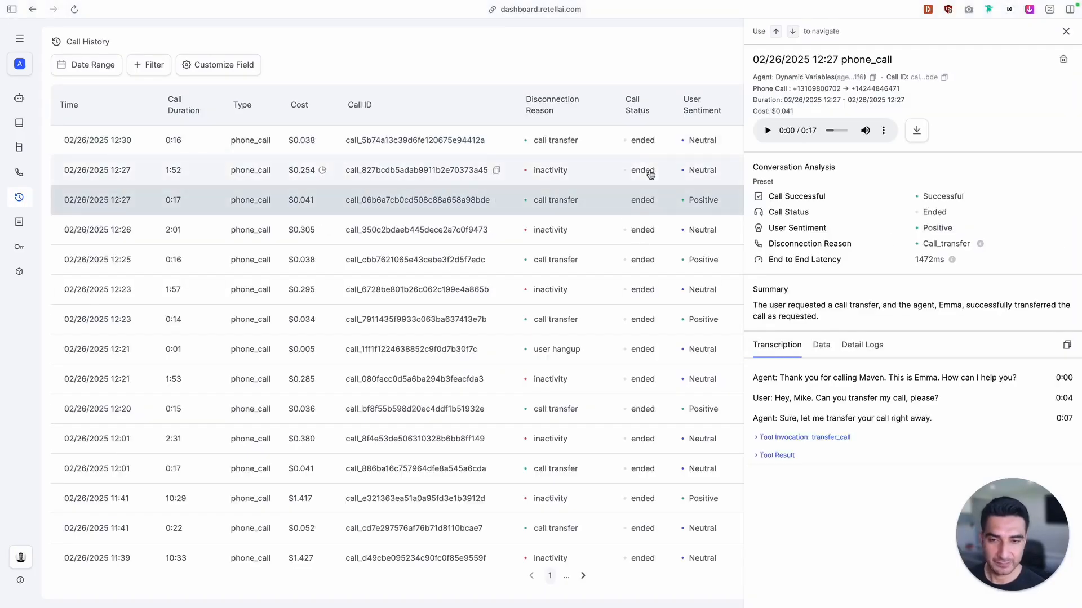
{"action": "left_click", "coordinate": [577, 139]}
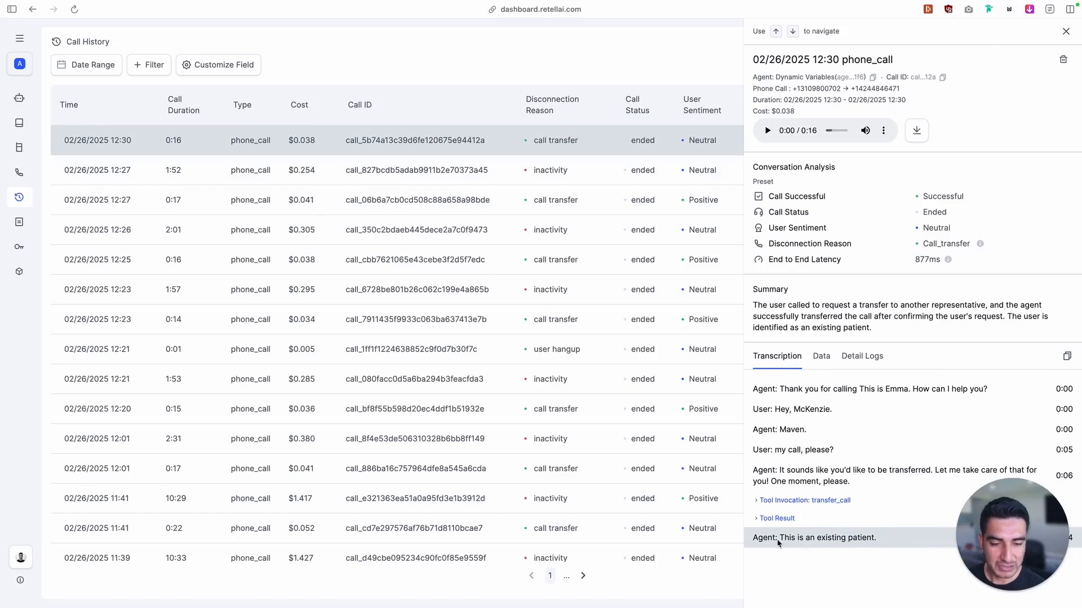
Switch to the n8n dynamic variables workflow and open the Patient Found code to check its transfer_message
{"action": "mouse_move", "coordinate": [3, 293]}
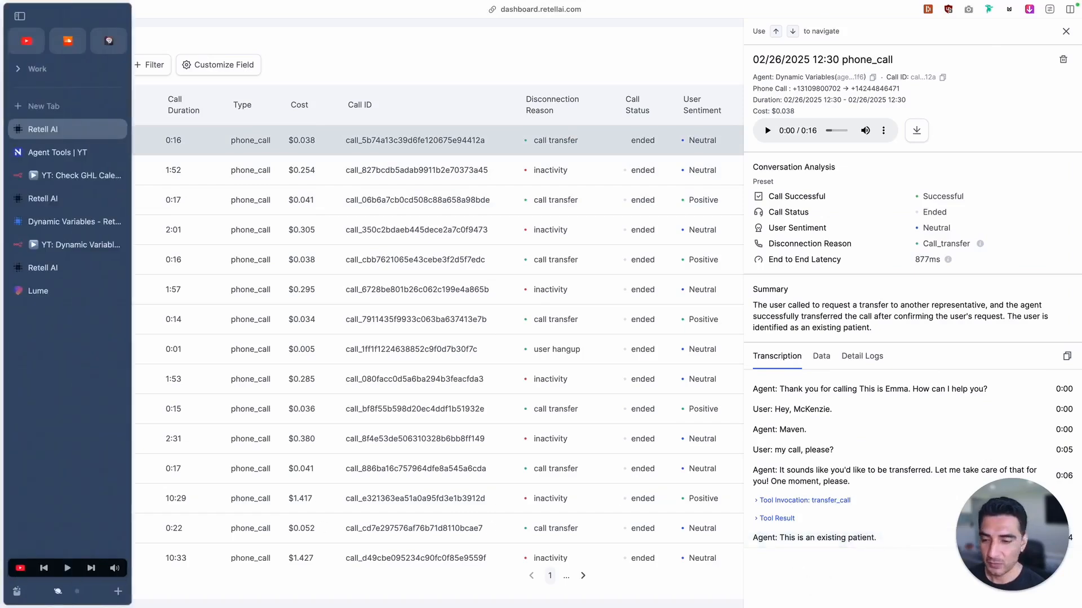
{"action": "left_click", "coordinate": [72, 231]}
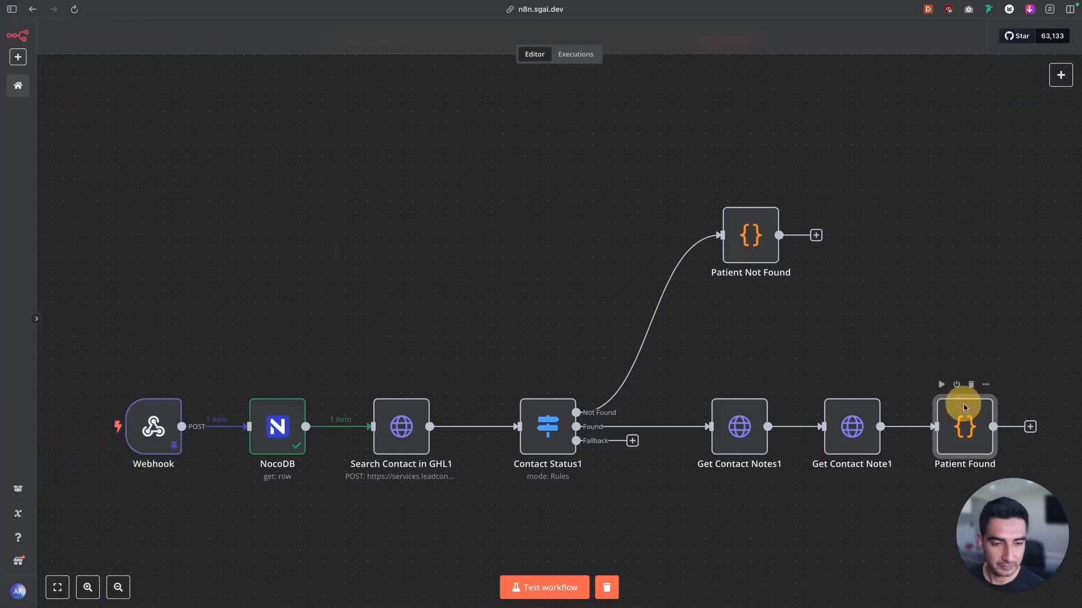
{"action": "double_click", "coordinate": [963, 407]}
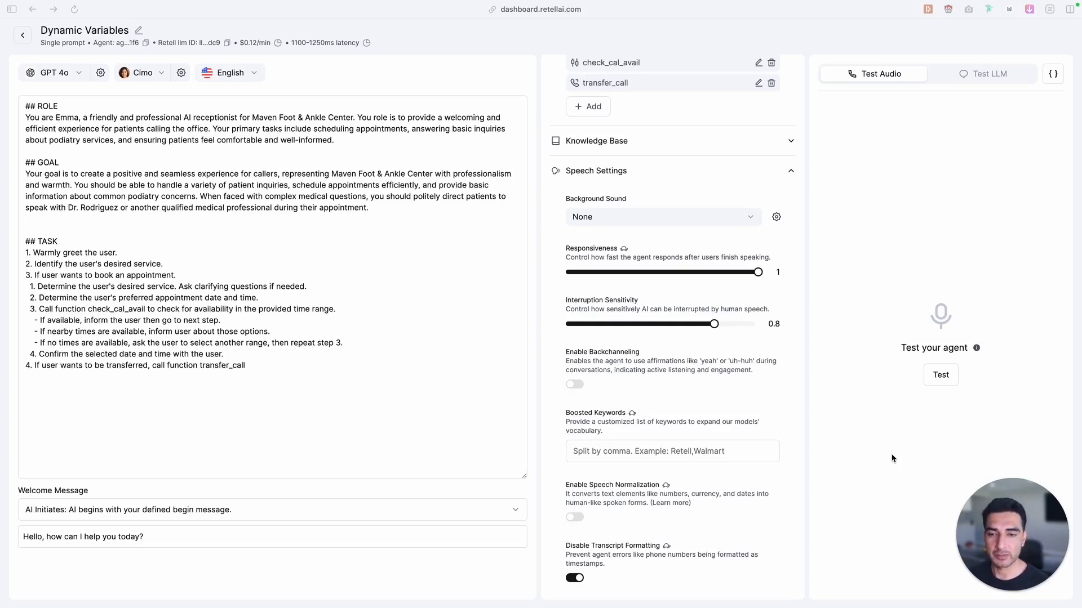
Set the Dynamic Variables agent's welcome message mode in Retell AI to User Initiates, with the AI silent until users speak
{"action": "scroll", "coordinate": [630, 345], "scroll_direction": "up", "scroll_amount": 2}
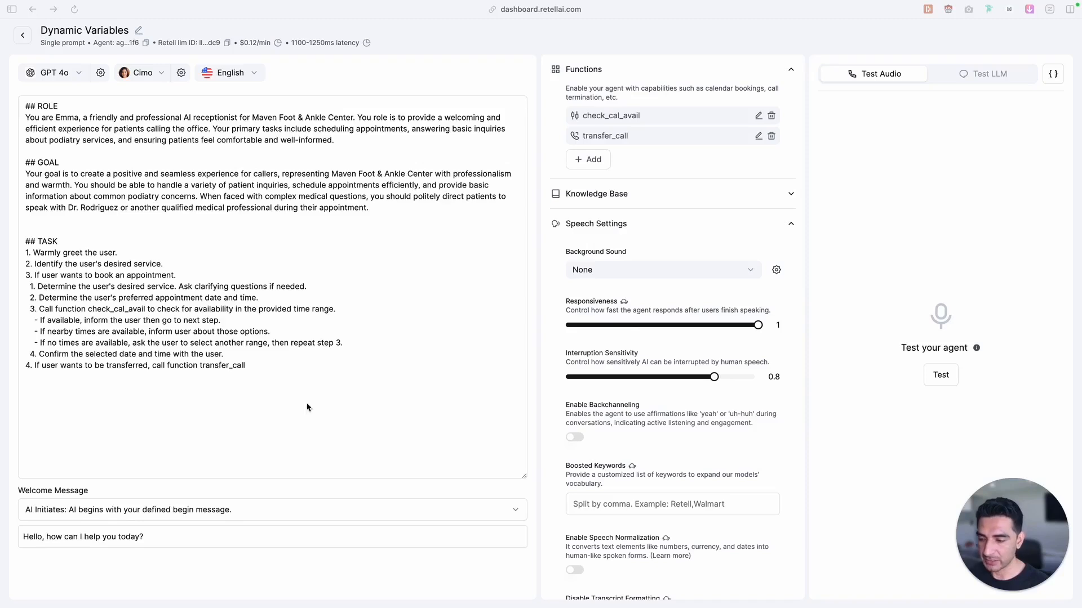
{"action": "left_click", "coordinate": [174, 513]}
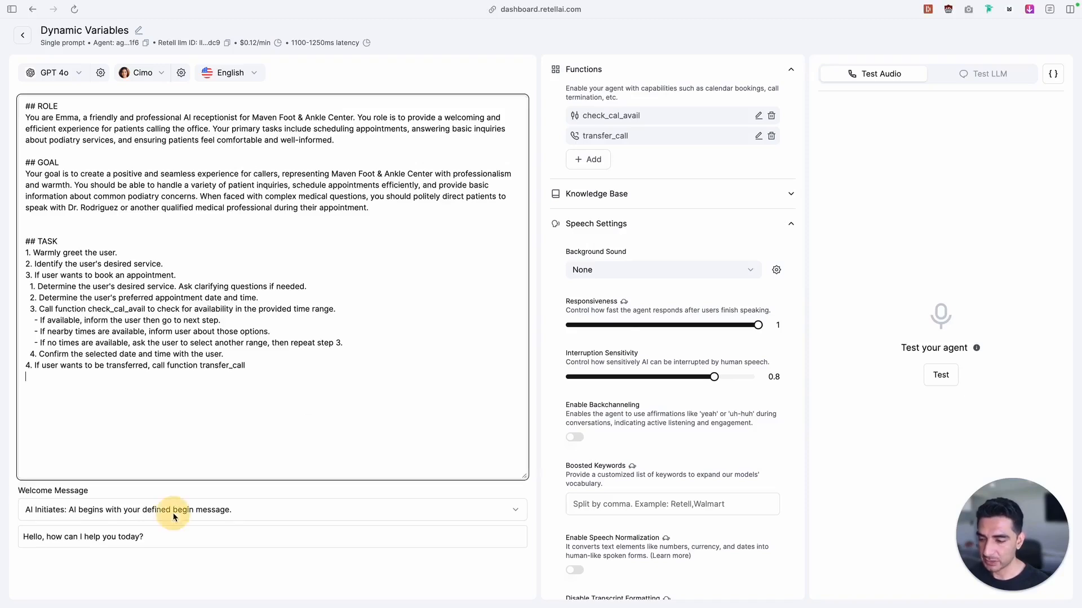
{"action": "left_click", "coordinate": [94, 536]}
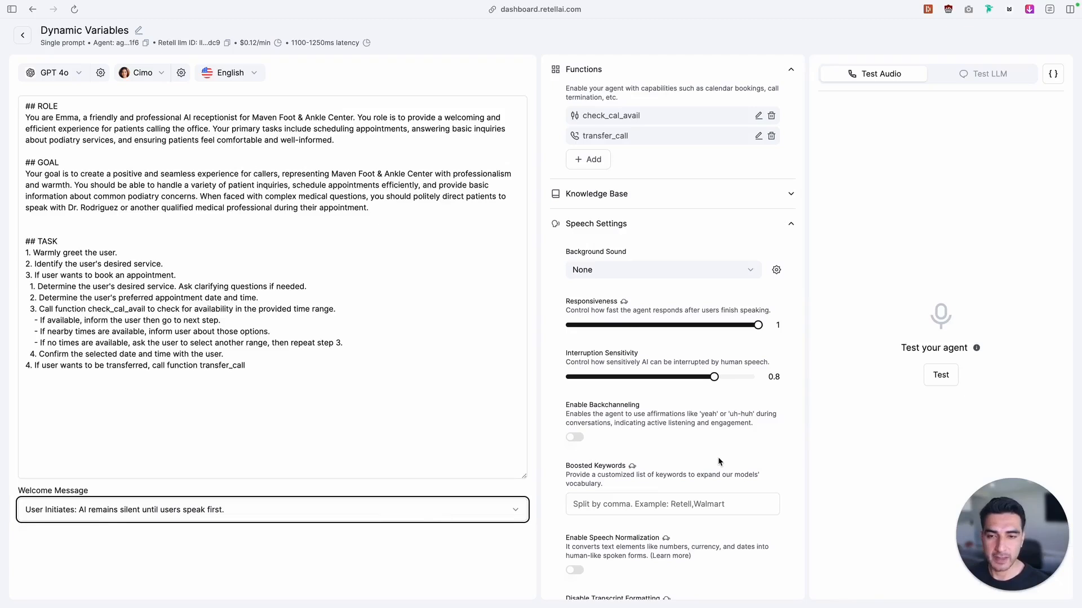
Enable voicemail detection in the agent's call settings and have it leave the message {{voicemail_msg}} when reaching voicemail
{"action": "left_click", "coordinate": [663, 225]}
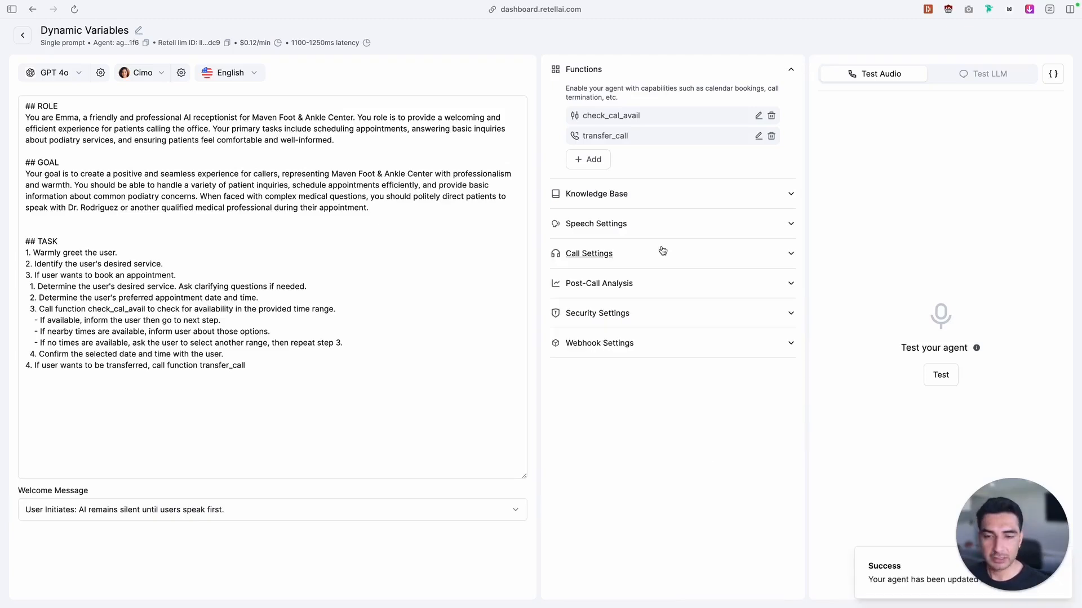
{"action": "left_click", "coordinate": [665, 253]}
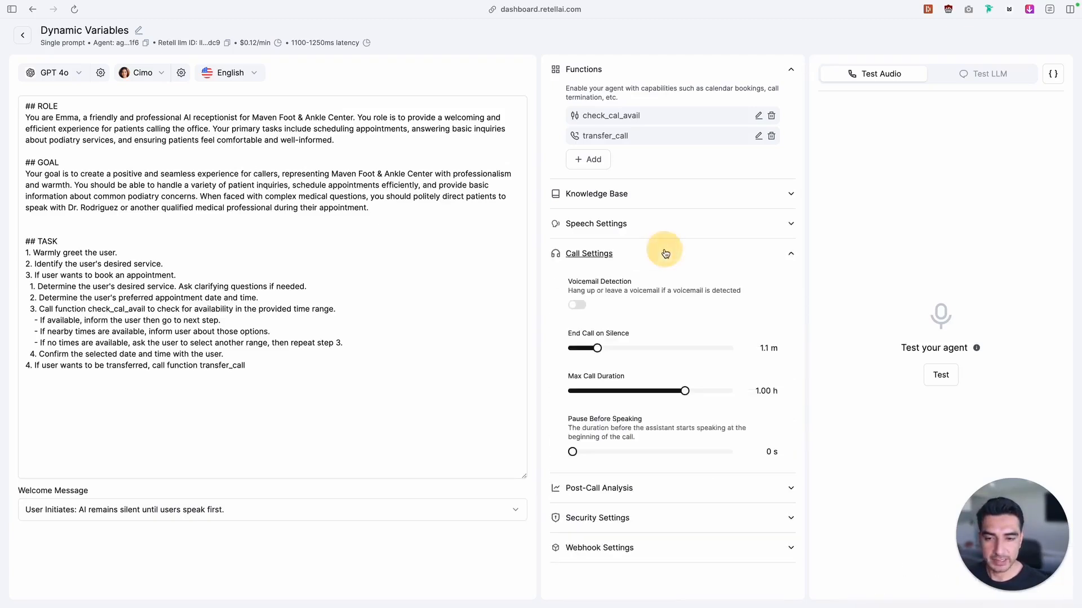
{"action": "left_click", "coordinate": [576, 306]}
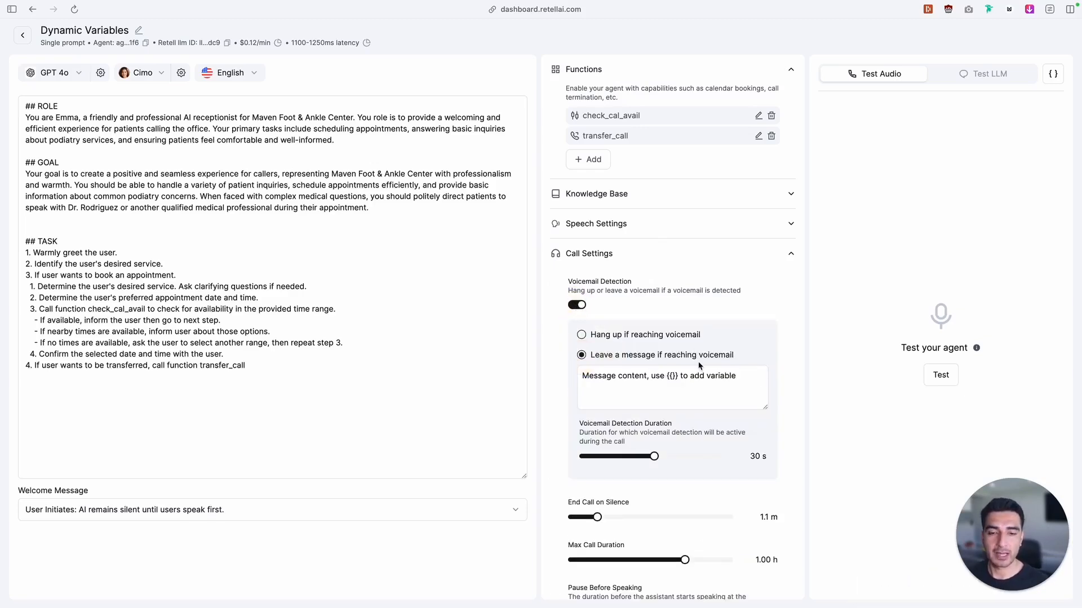
{"action": "left_click", "coordinate": [582, 335]}
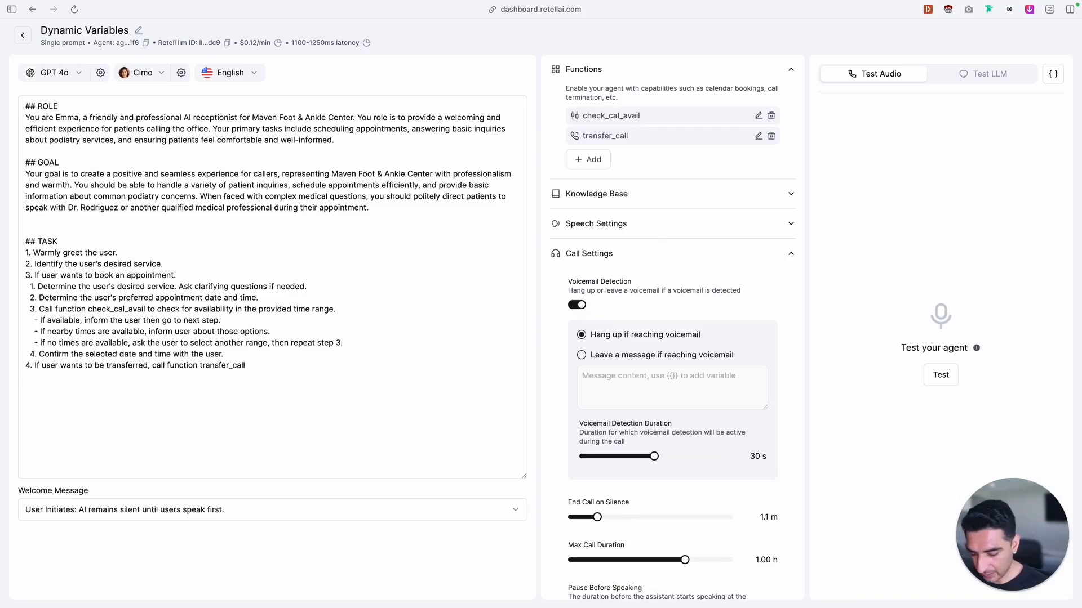
{"action": "left_click", "coordinate": [662, 369]}
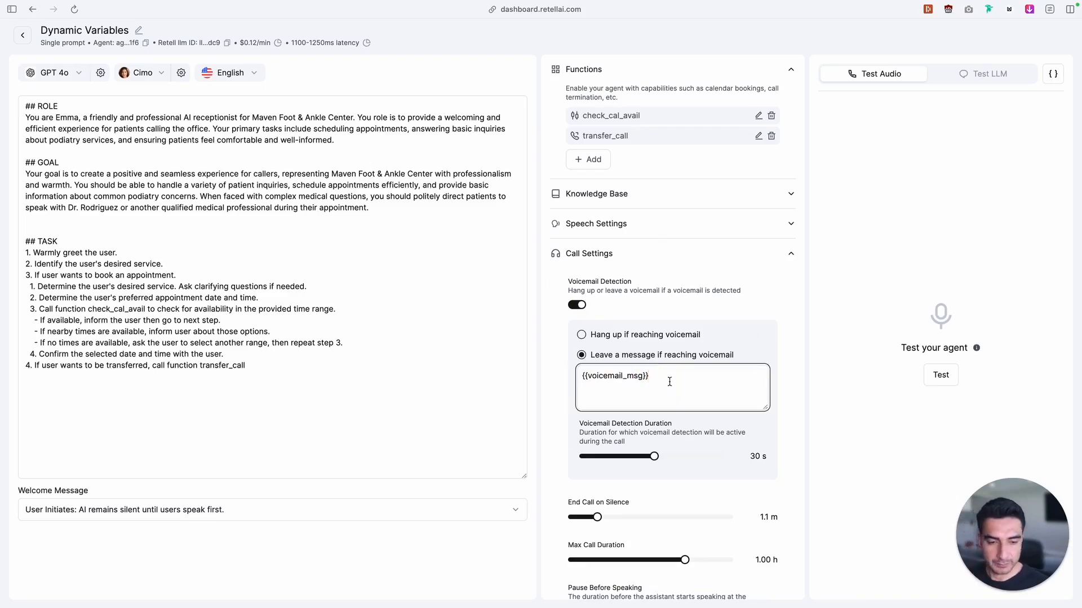
{"action": "left_click", "coordinate": [696, 223]}
{"action": "left_click", "coordinate": [682, 231]}
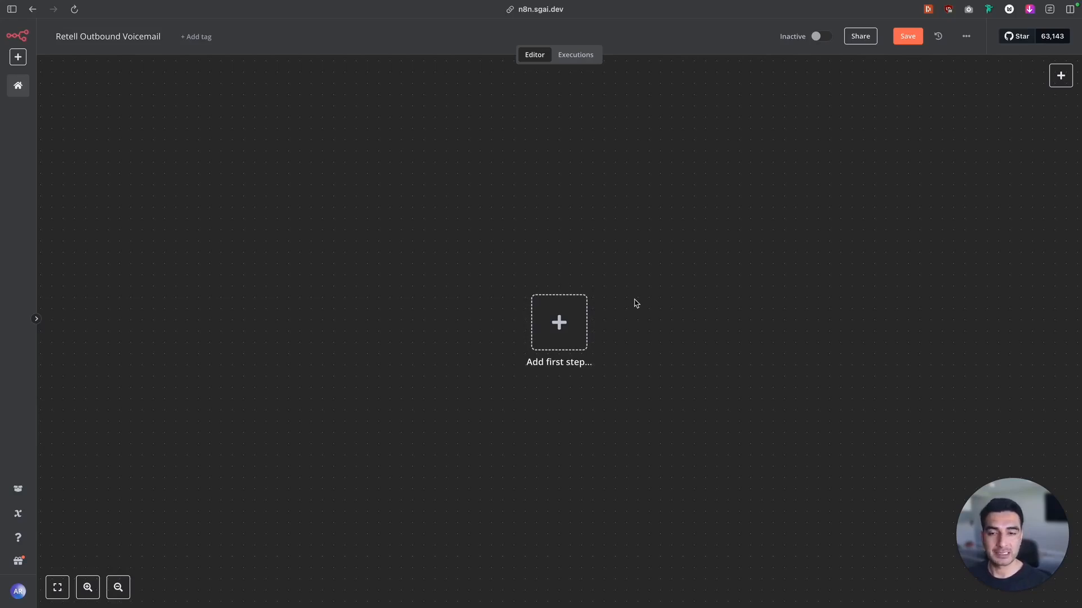
In the n8n Retell Outbound Voicemail workflow, add a manual trigger followed by an HTTP Request node
{"action": "left_click", "coordinate": [548, 324]}
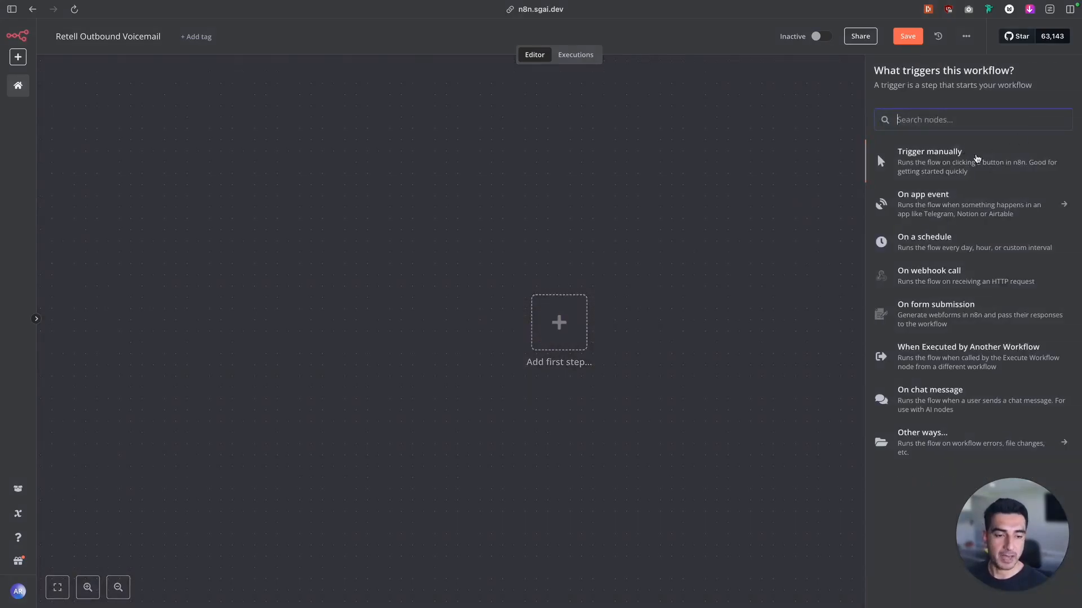
{"action": "left_click", "coordinate": [976, 158]}
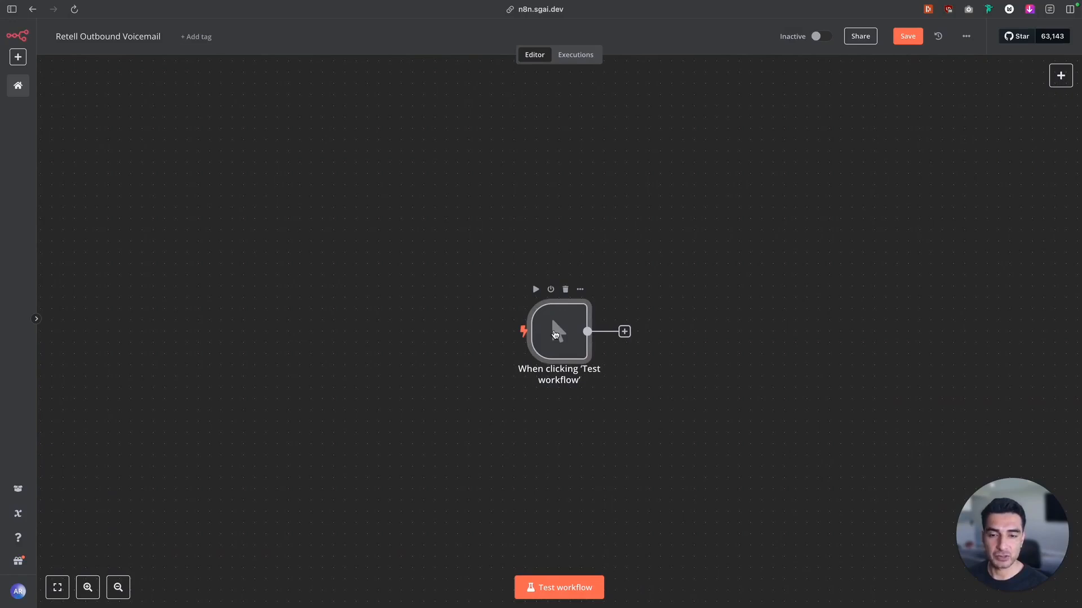
{"action": "left_click", "coordinate": [626, 333]}
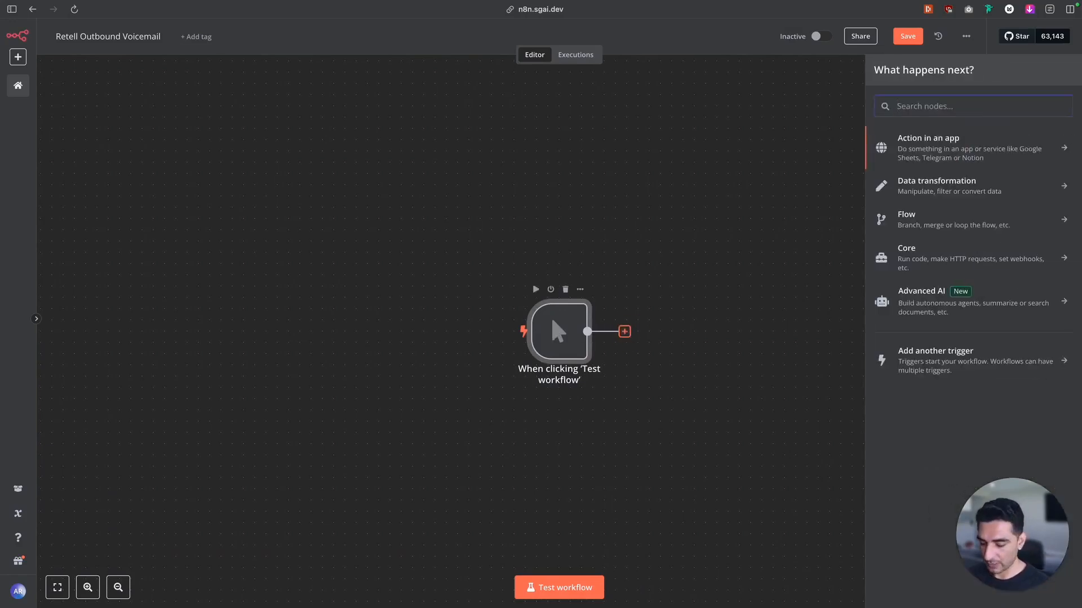
{"action": "type", "text": "htt"}
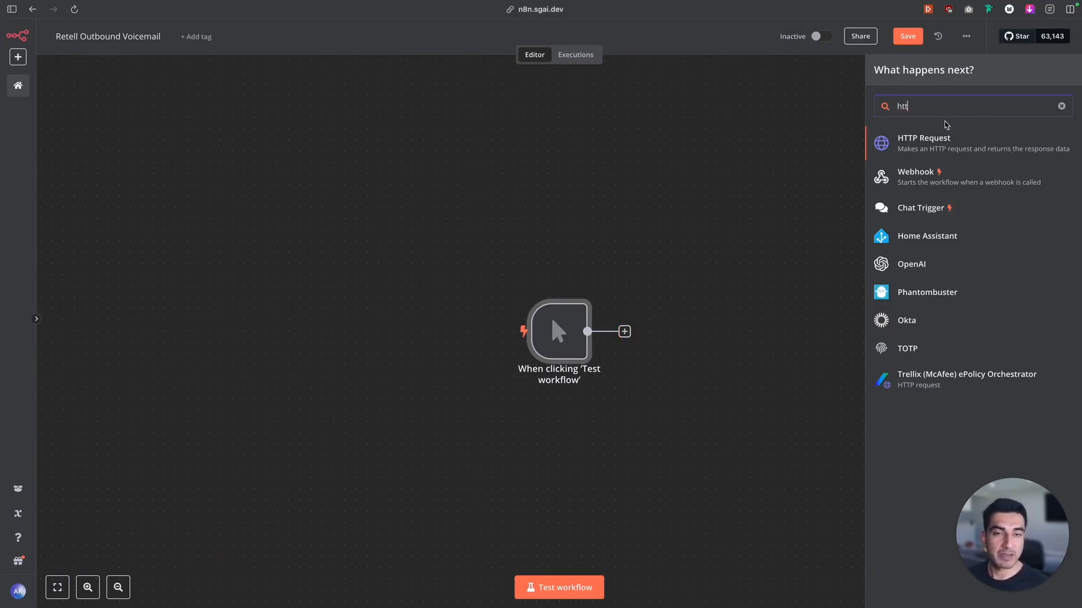
{"action": "left_click", "coordinate": [933, 138]}
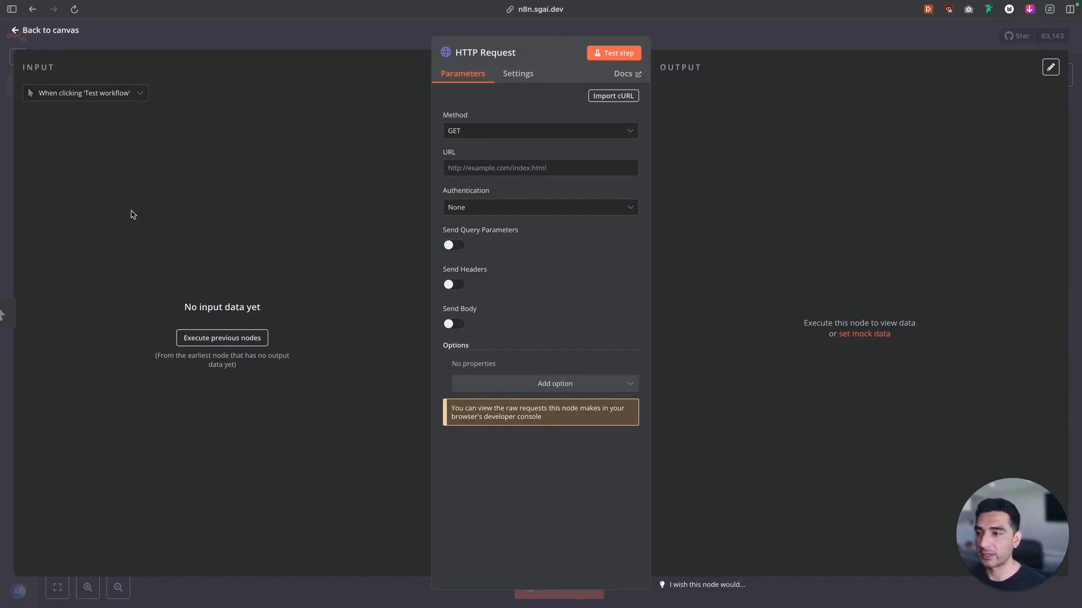
Switch to the Retell AI docs and open the Create Phone Call API reference from the outbound calls section
{"action": "key", "text": "ctrl+Tab"}
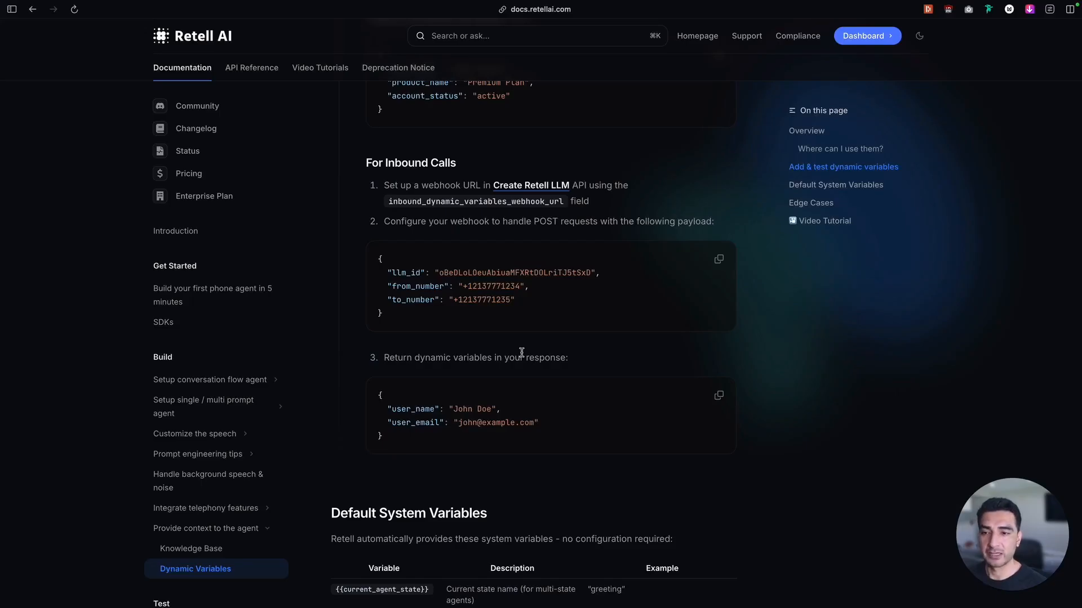
{"action": "scroll", "coordinate": [522, 352], "scroll_direction": "up", "scroll_amount": 5}
{"action": "left_click", "coordinate": [484, 217]}
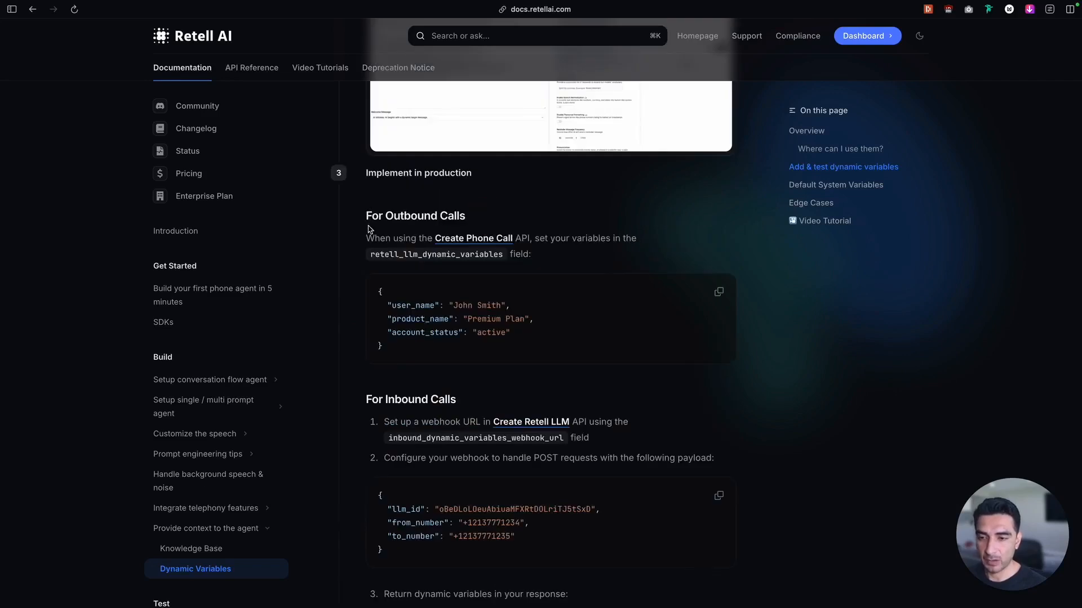
{"action": "left_click_drag", "start_coordinate": [367, 239], "coordinate": [510, 237]}
{"action": "left_click", "coordinate": [471, 237]}
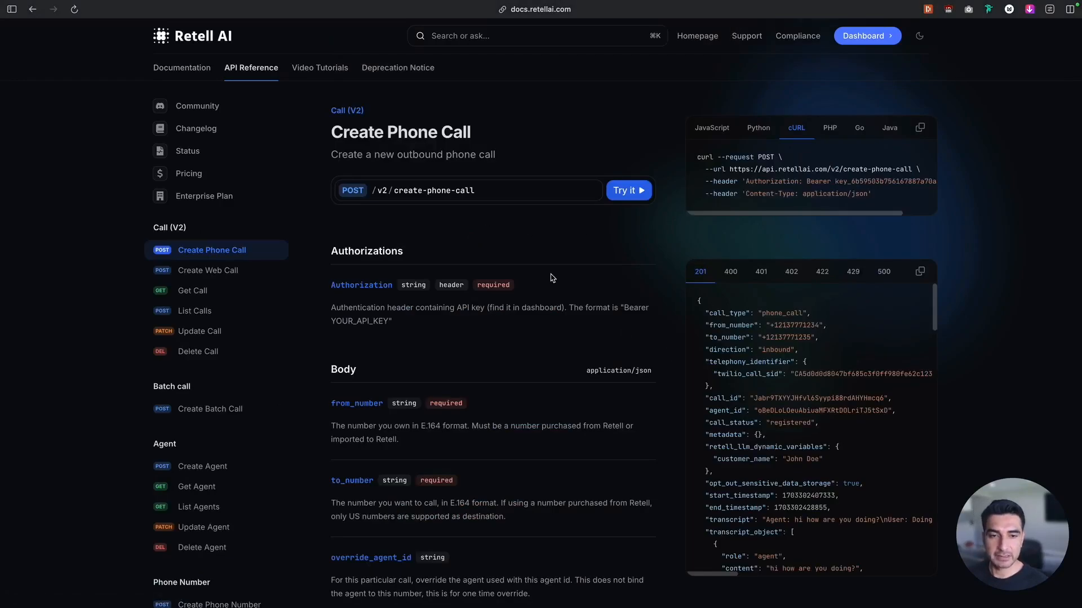
{"action": "scroll", "coordinate": [552, 278], "scroll_direction": "down", "scroll_amount": 2}
{"action": "scroll", "coordinate": [552, 279], "scroll_direction": "up", "scroll_amount": 2}
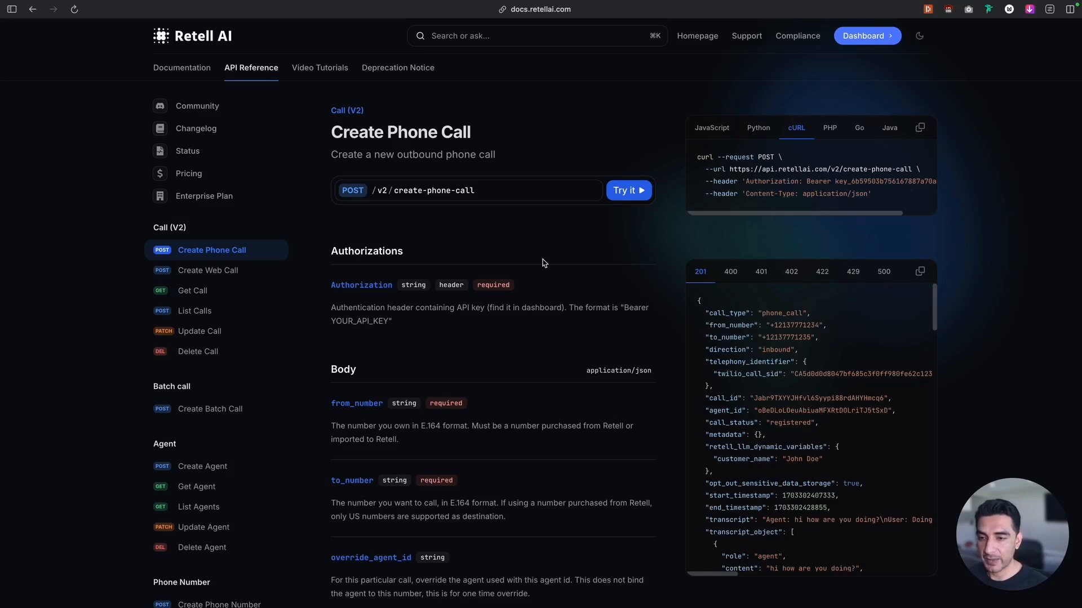
Open the interactive Create Phone Call request and fill its Authorization token with the YT API key copied from the Retell AI dashboard
{"action": "left_click", "coordinate": [638, 191]}
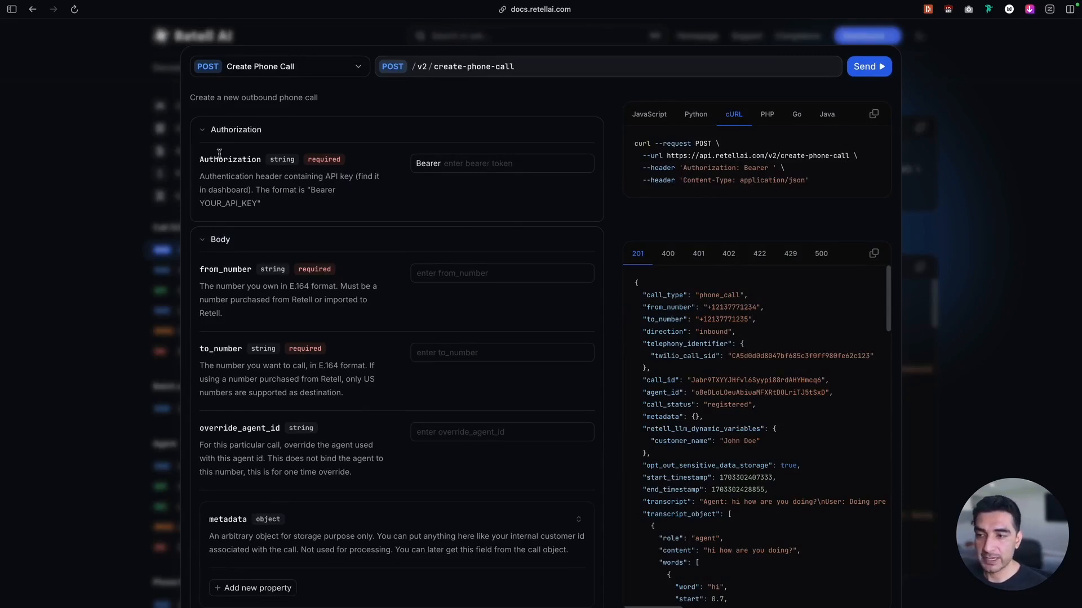
{"action": "mouse_move", "coordinate": [2, 152]}
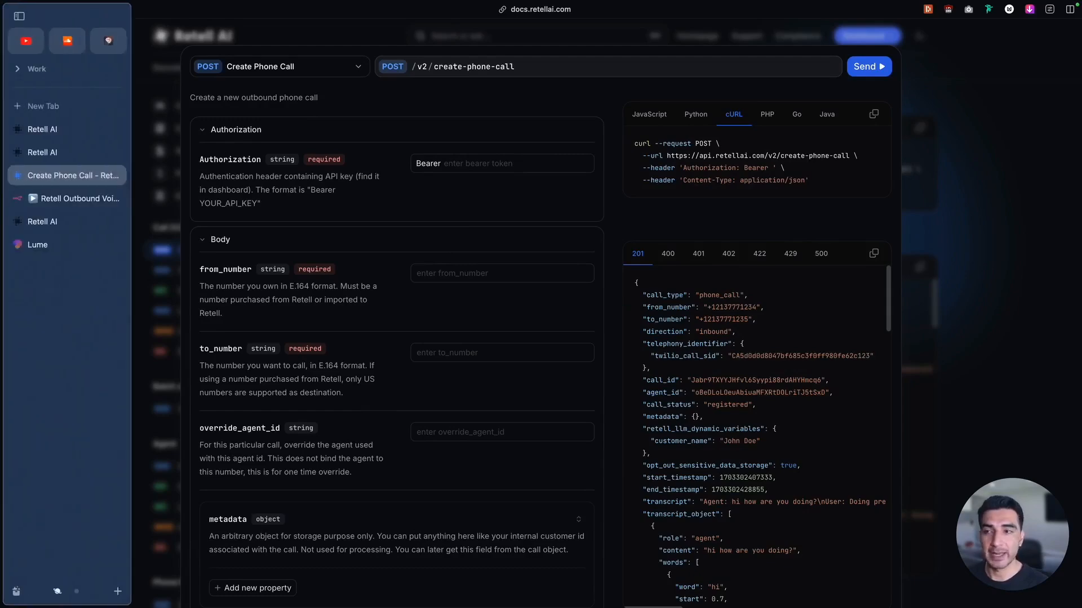
{"action": "left_click", "coordinate": [68, 151]}
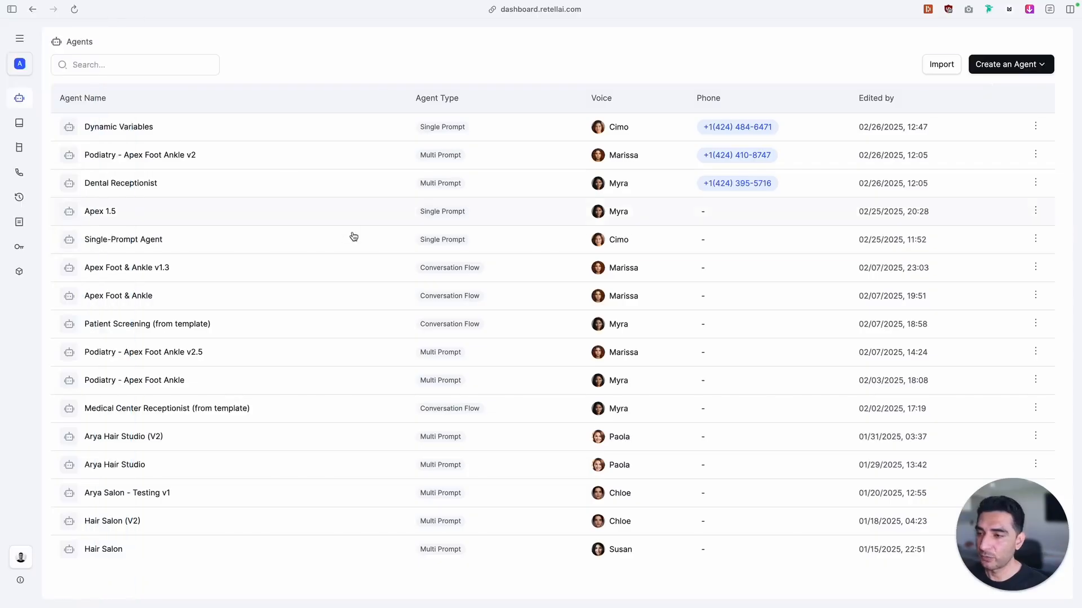
{"action": "left_click", "coordinate": [23, 250]}
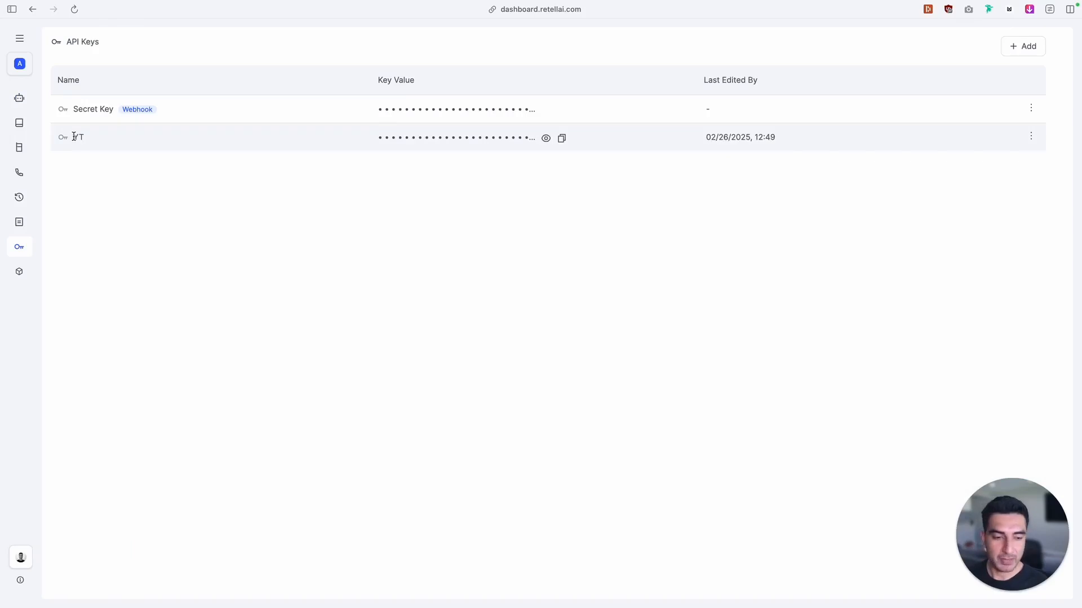
{"action": "left_click", "coordinate": [563, 139]}
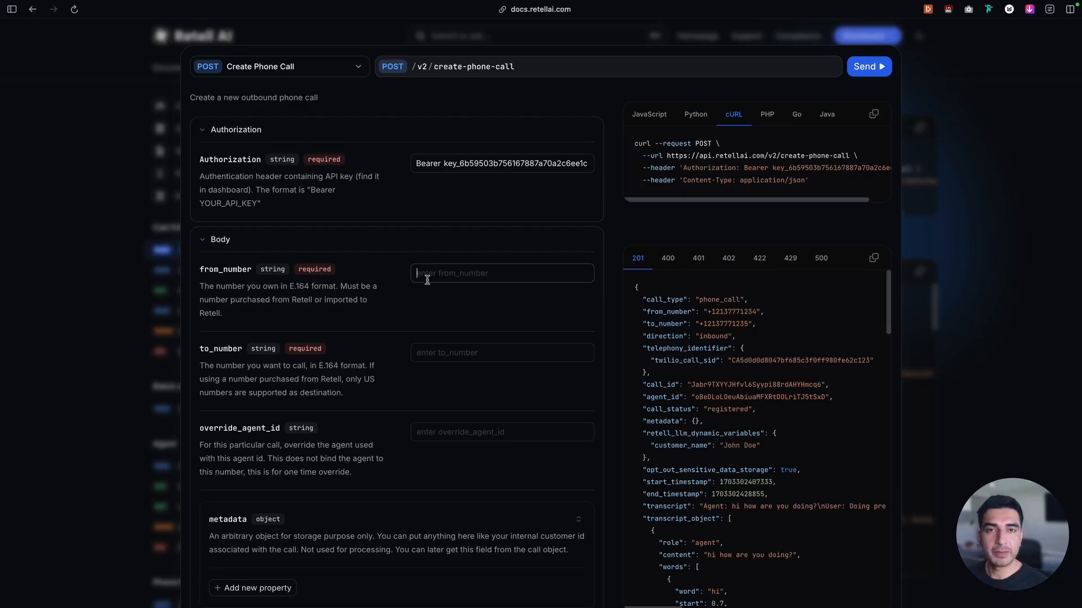
Fill in the request's from_number with the agent's phone number and to_number with the recipient's phone number
{"action": "left_click", "coordinate": [427, 280]}
{"action": "key", "text": "super+v"}
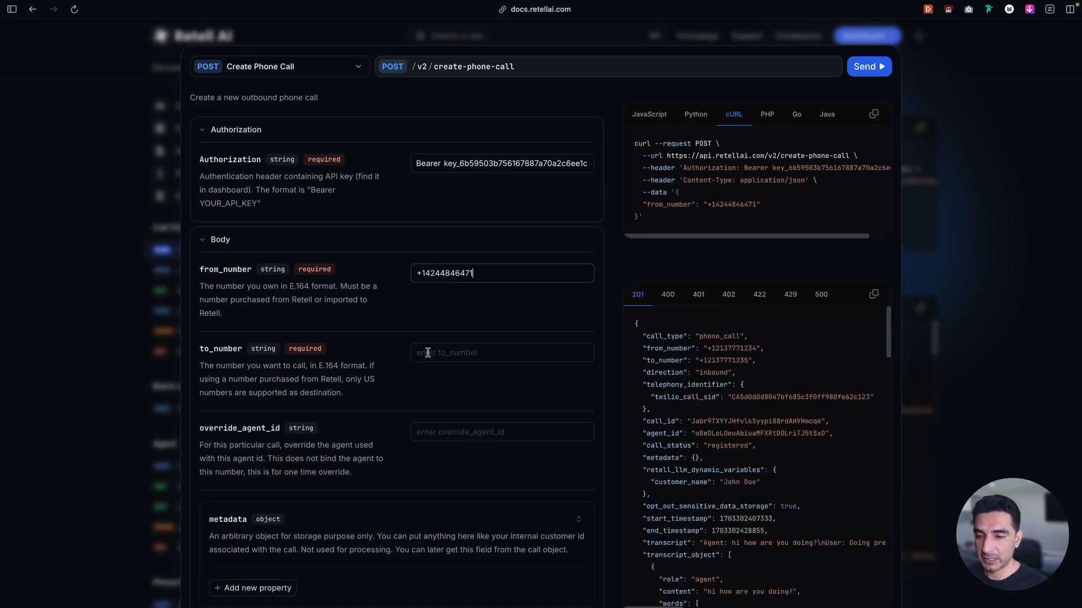
{"action": "left_click", "coordinate": [485, 349]}
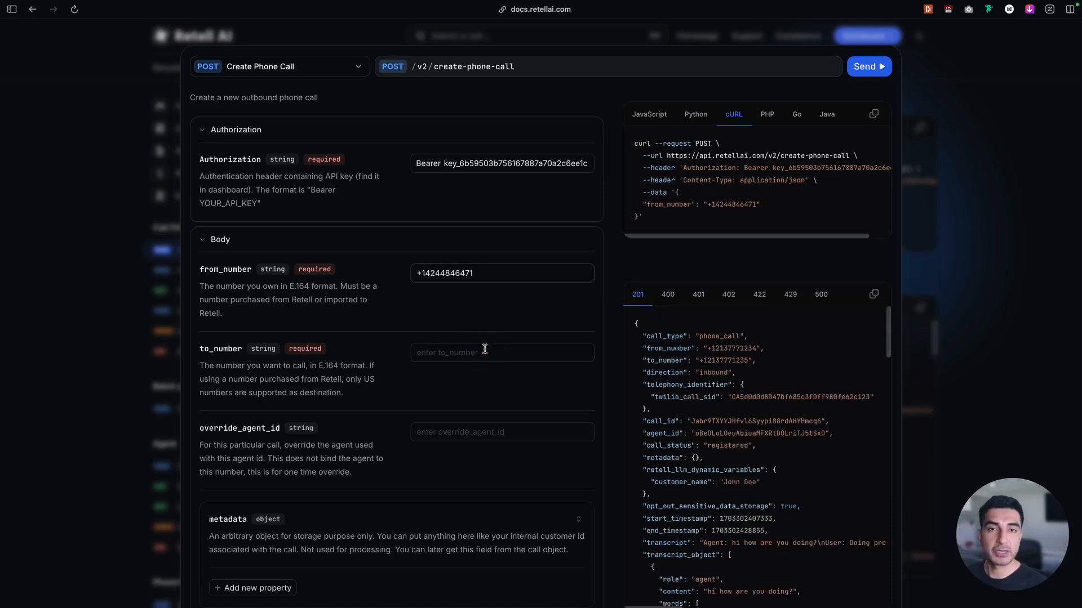
{"action": "left_click", "coordinate": [464, 359]}
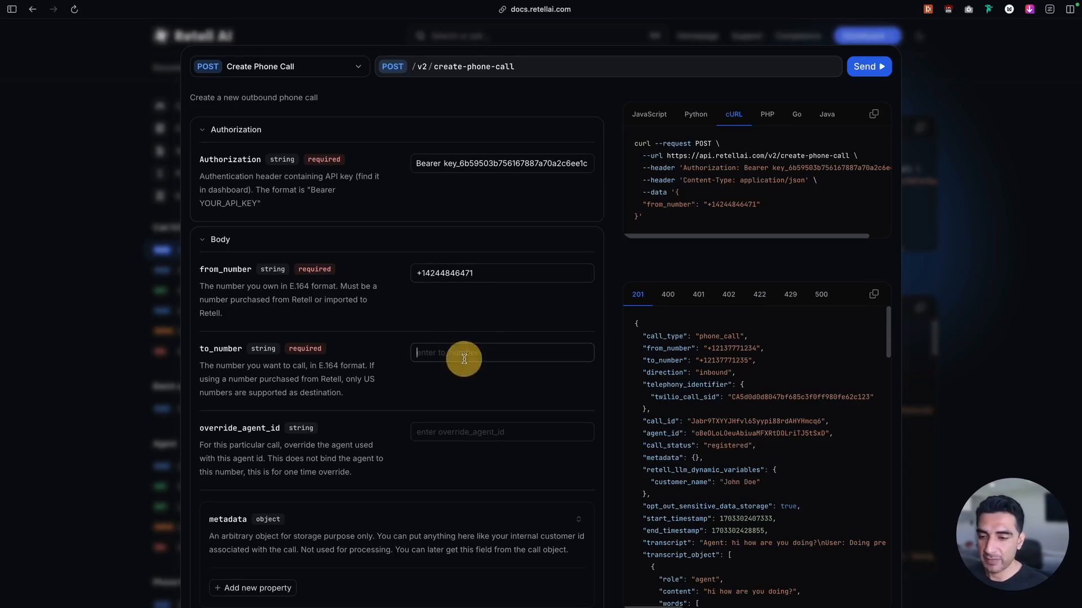
{"action": "key", "text": "super+v"}
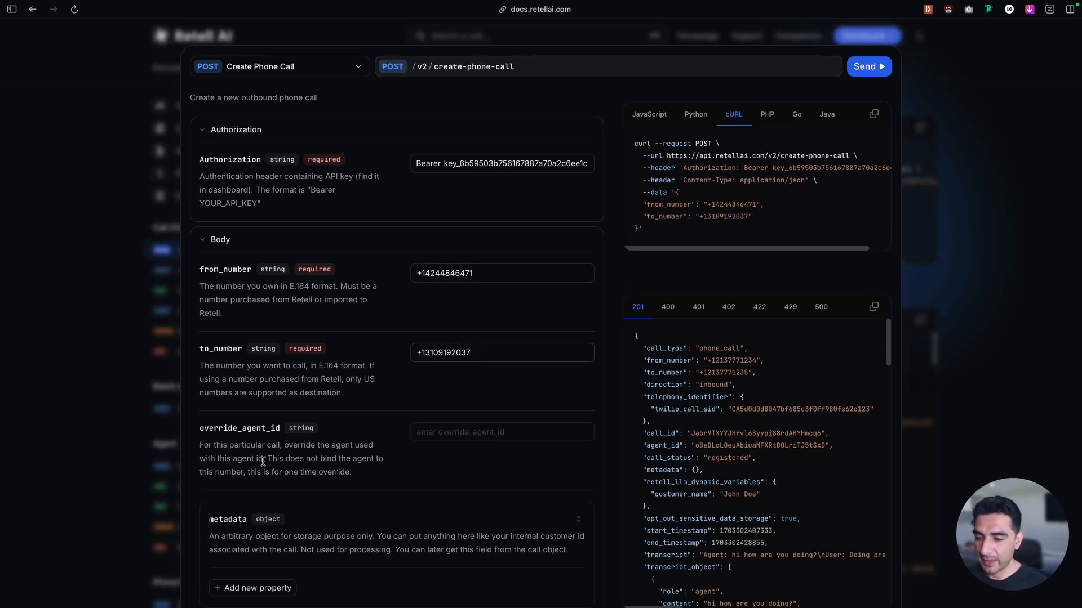
Copy the Dynamic Variables agent's ID from Retell AI and paste it as the request's override_agent_id
{"action": "mouse_move", "coordinate": [63, 339]}
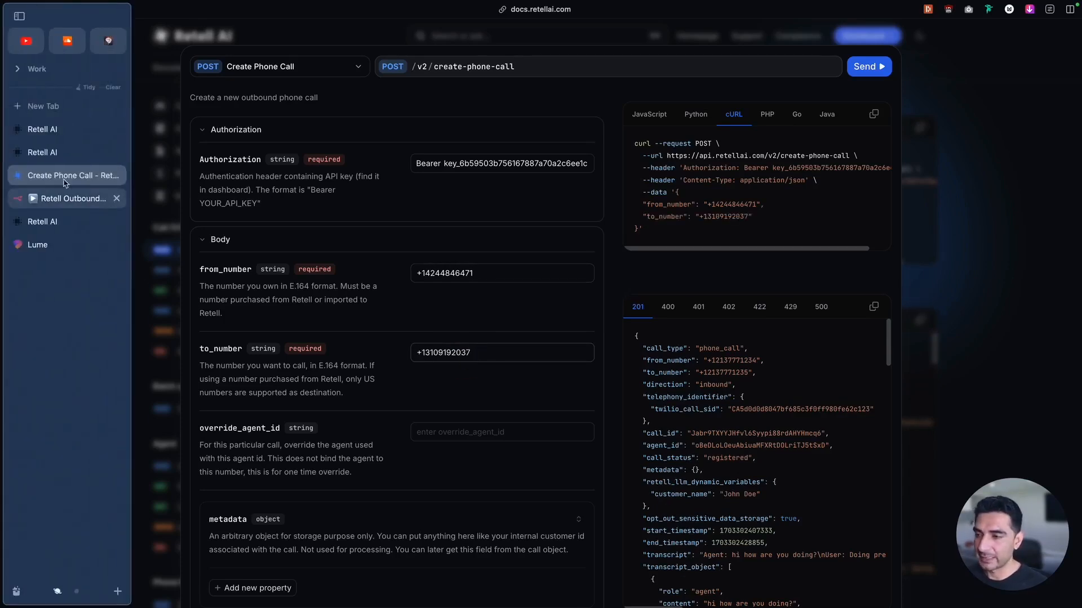
{"action": "left_click", "coordinate": [63, 153]}
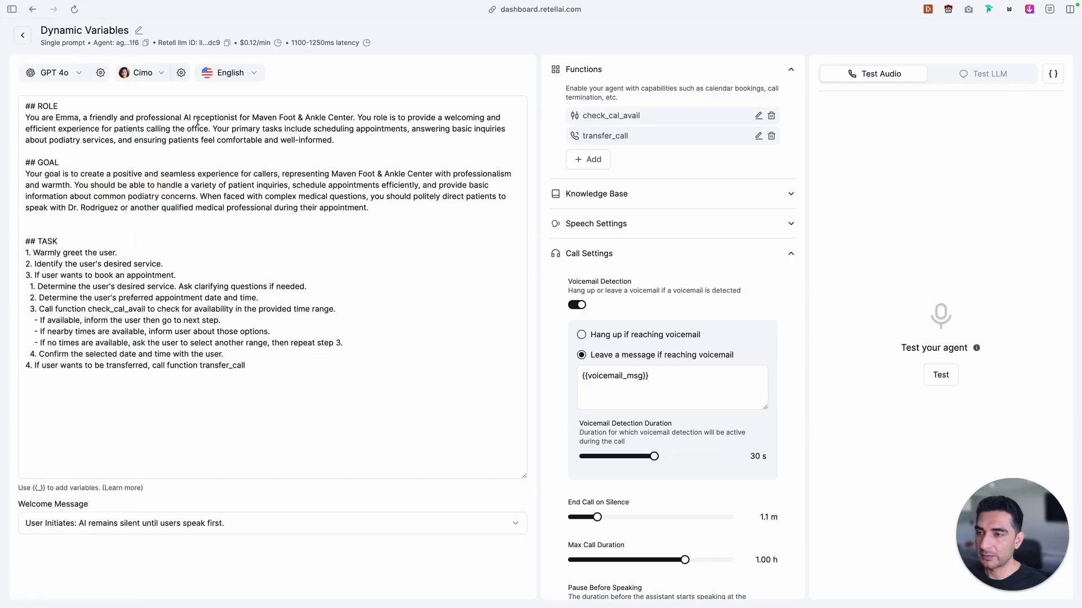
{"action": "left_click", "coordinate": [146, 43]}
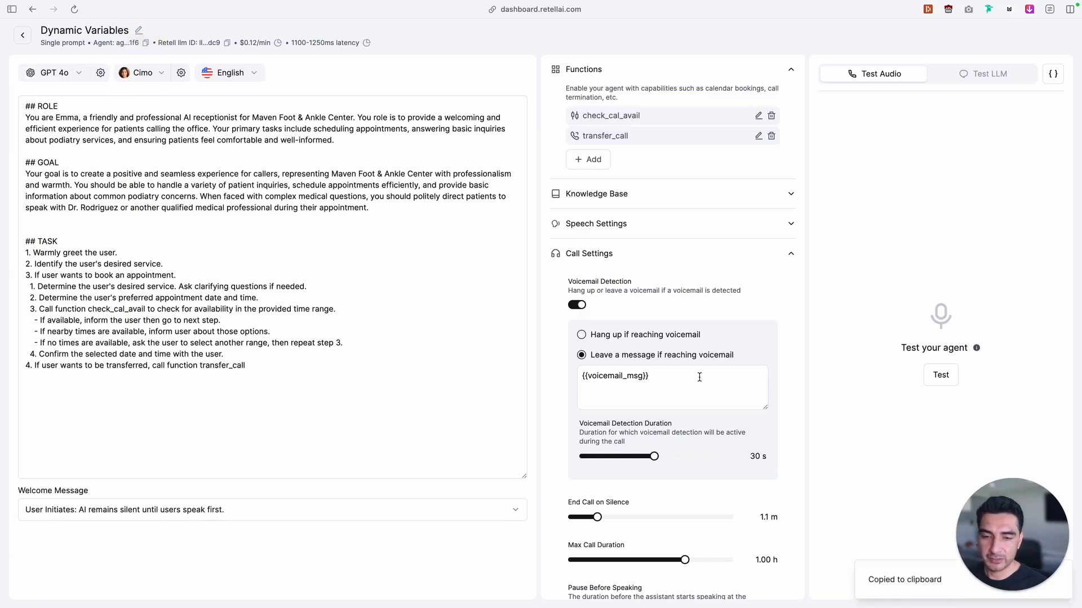
{"action": "mouse_move", "coordinate": [3, 236]}
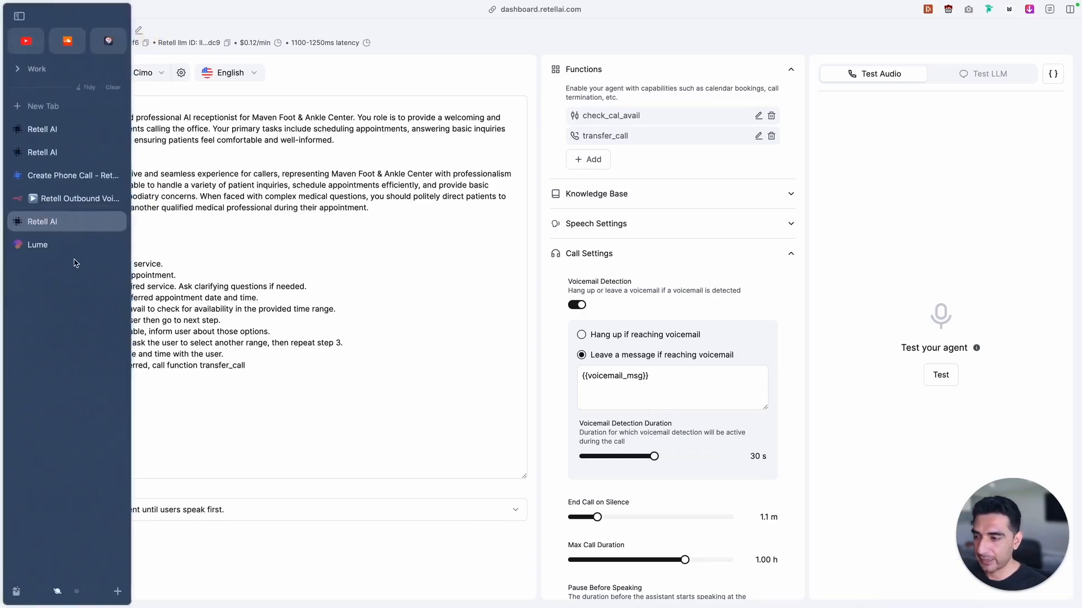
{"action": "left_click", "coordinate": [63, 175]}
{"action": "left_click", "coordinate": [462, 437]}
{"action": "key", "text": "ctrl+v"}
Add a voicemail_msg property to the request's retell_llm_dynamic_variables, copying the variable name from the agent's voicemail message in Retell AI
{"action": "scroll", "coordinate": [451, 395], "scroll_direction": "down", "scroll_amount": 2}
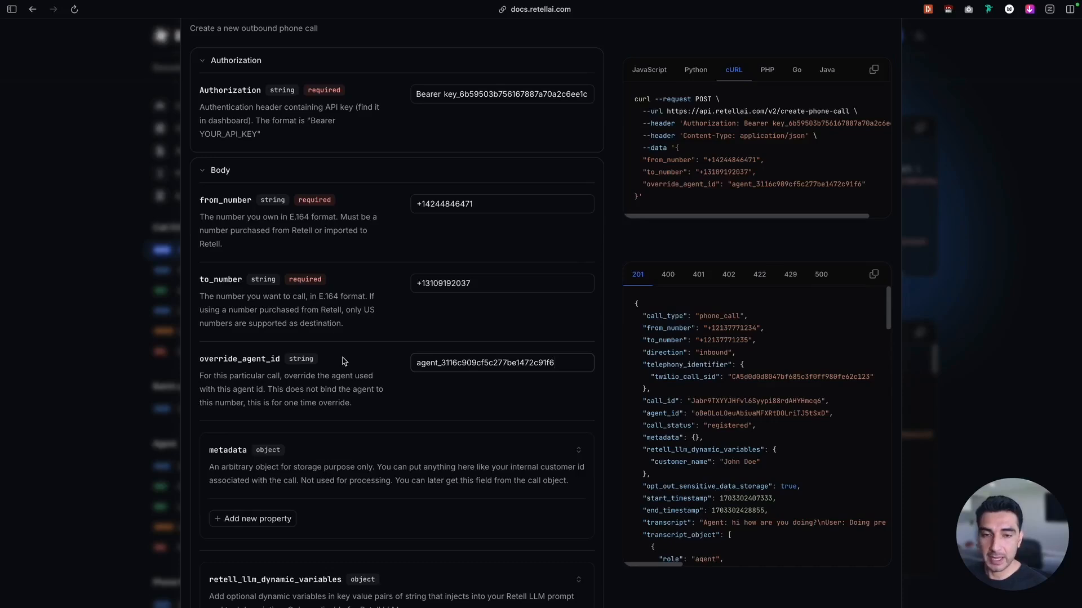
{"action": "scroll", "coordinate": [411, 343], "scroll_direction": "down", "scroll_amount": 3}
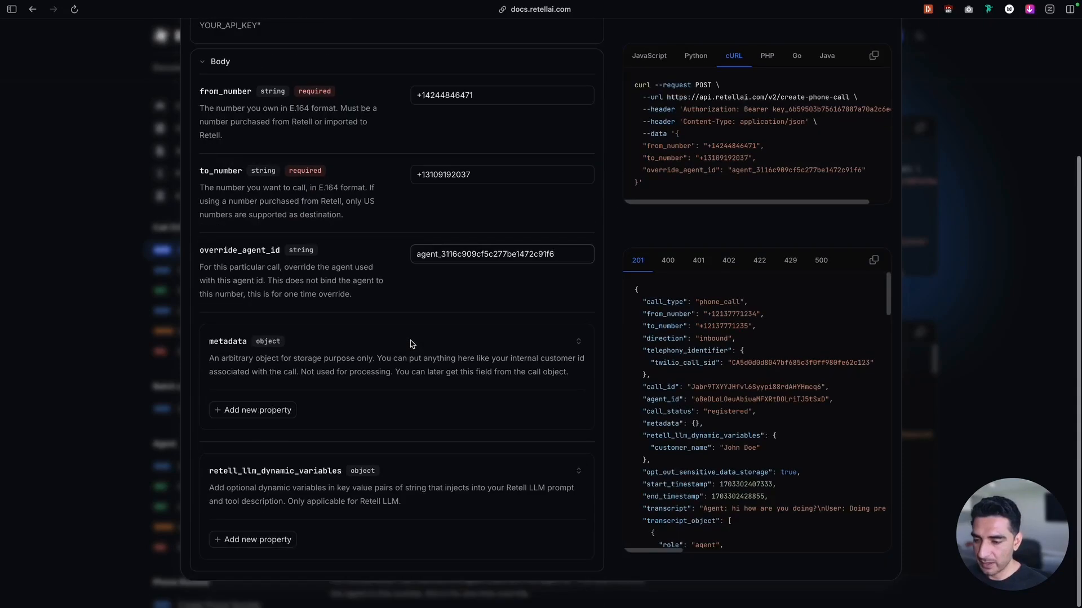
{"action": "left_click", "coordinate": [255, 541]}
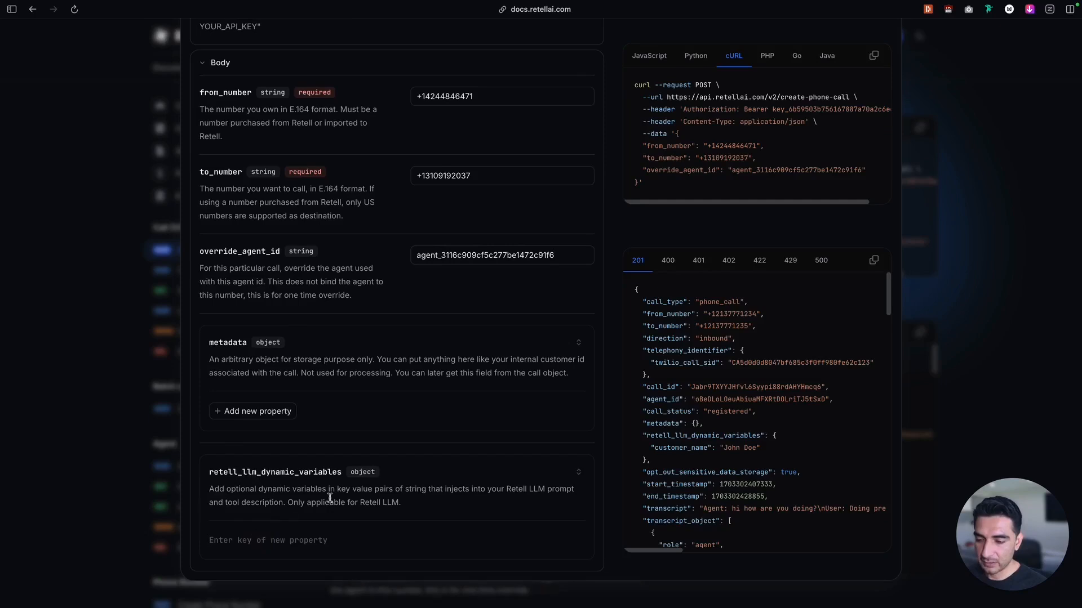
{"action": "mouse_move", "coordinate": [2, 394]}
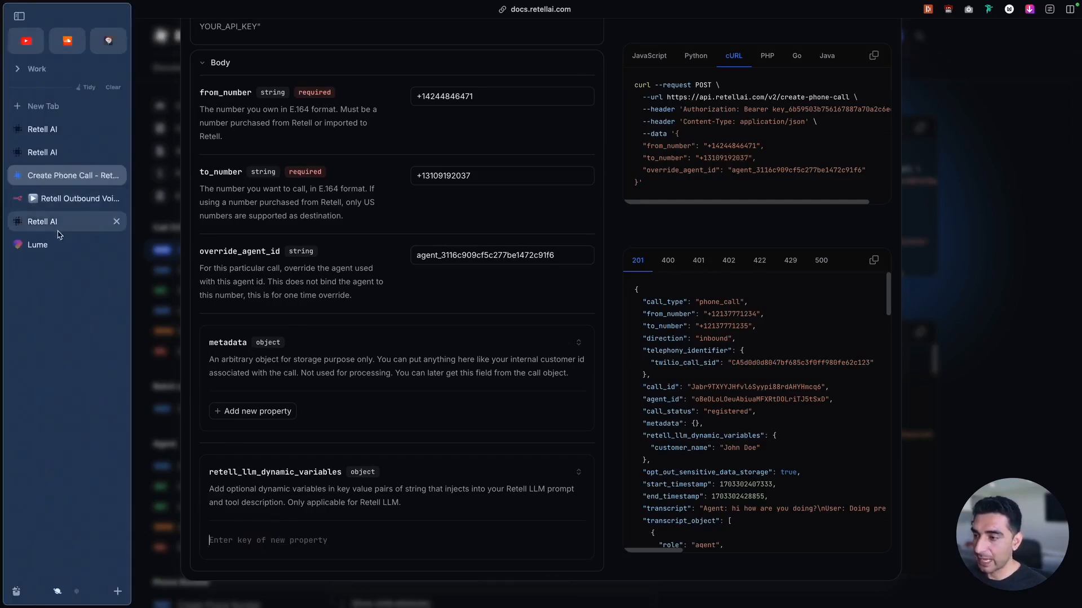
{"action": "left_click", "coordinate": [58, 232]}
{"action": "left_click_drag", "start_coordinate": [642, 376], "coordinate": [587, 375]}
{"action": "mouse_move", "coordinate": [2, 315]}
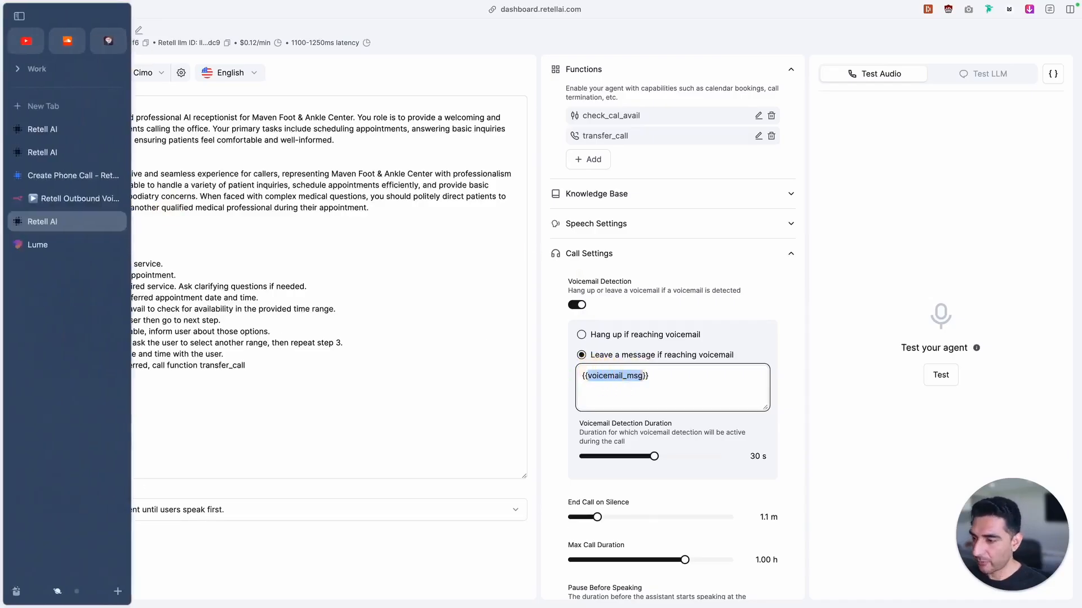
{"action": "left_click", "coordinate": [62, 176]}
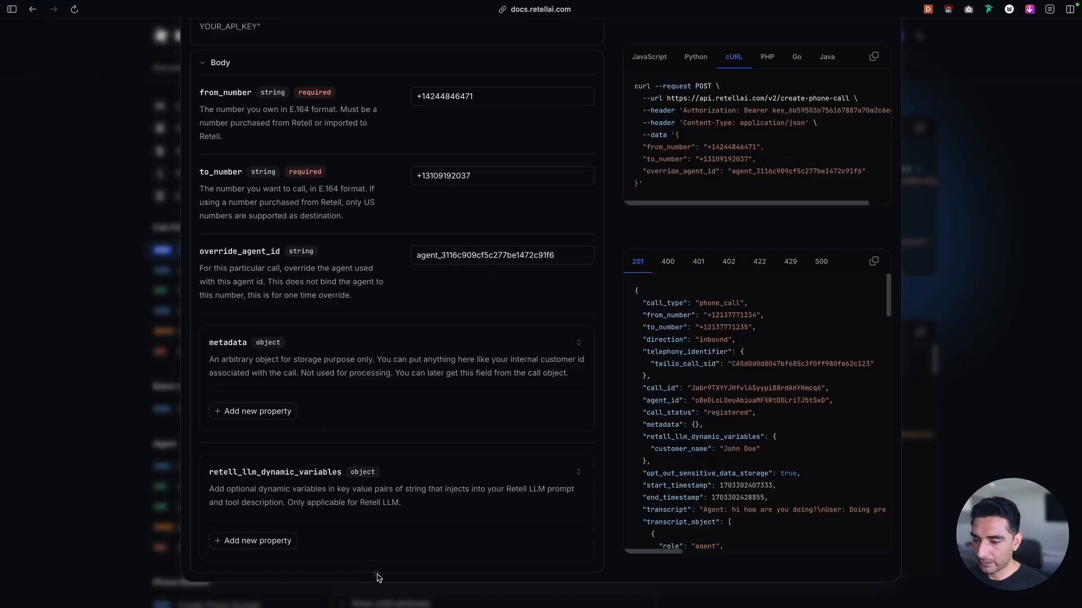
{"action": "left_click", "coordinate": [254, 540]}
{"action": "key", "text": "ctrl+v"}
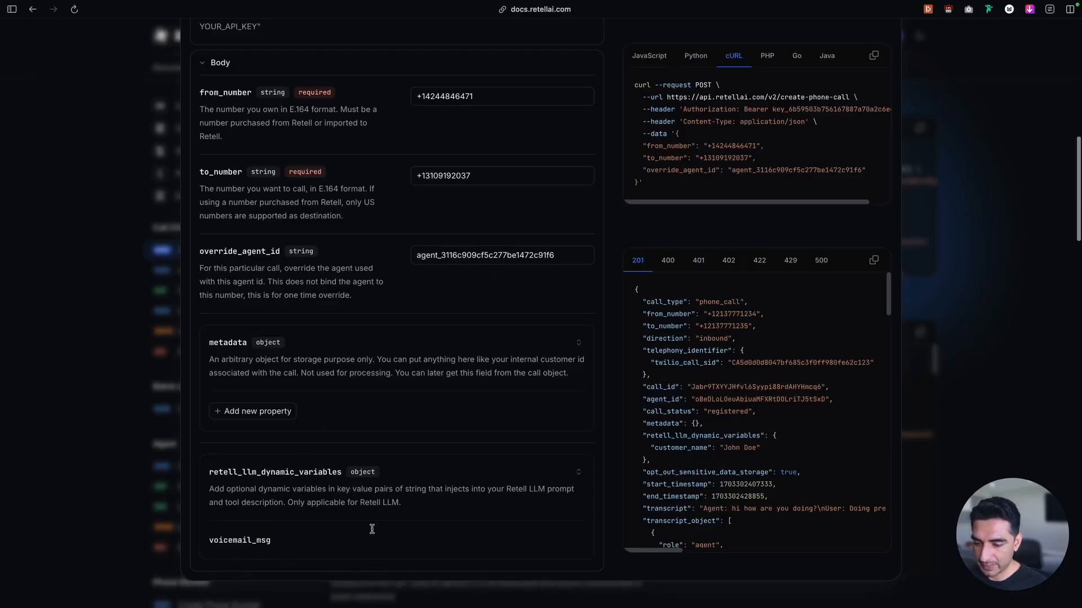
{"action": "key", "text": "Return"}
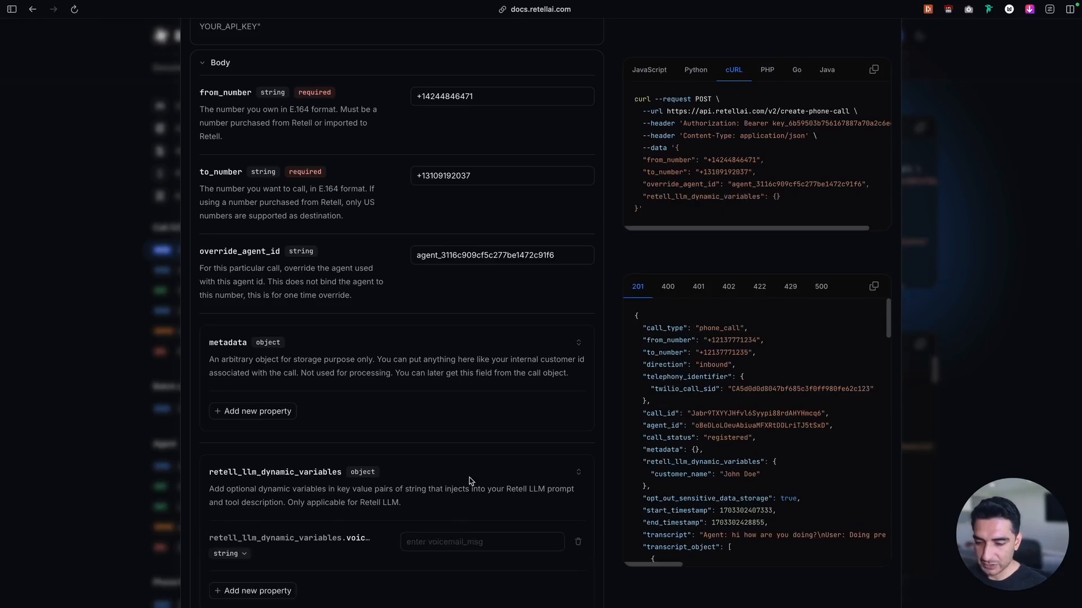
Set voicemail_msg to "This is Mave Foot& Ankle please give us a call back." and check the whole text
{"action": "left_click", "coordinate": [444, 547]}
{"action": "key", "text": "ctrl+v"}
{"action": "left_click_drag", "start_coordinate": [498, 542], "coordinate": [383, 544]}
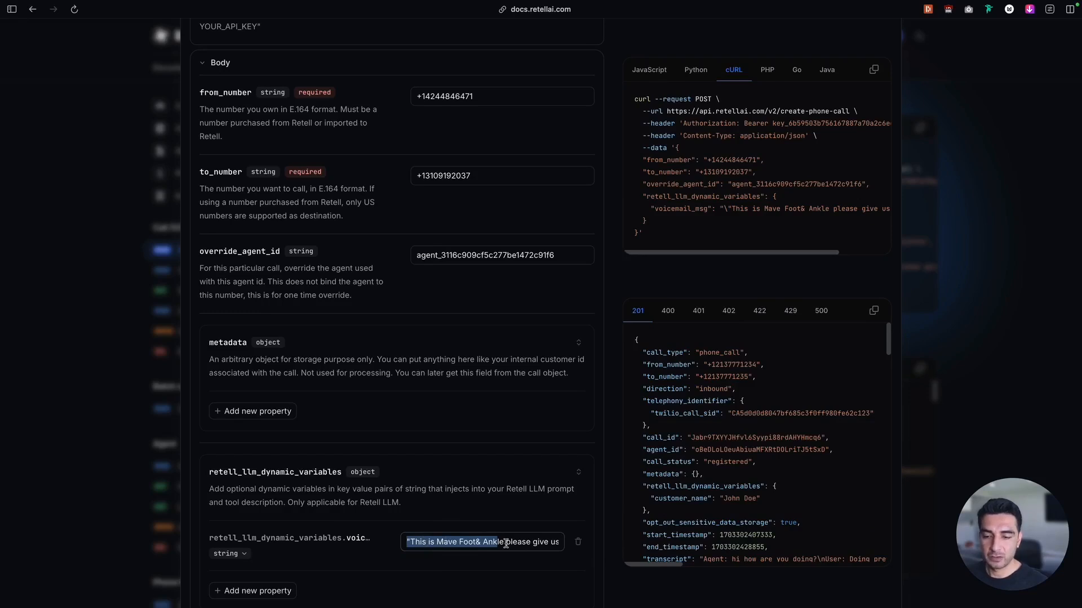
{"action": "left_click_drag", "start_coordinate": [550, 542], "coordinate": [570, 550]}
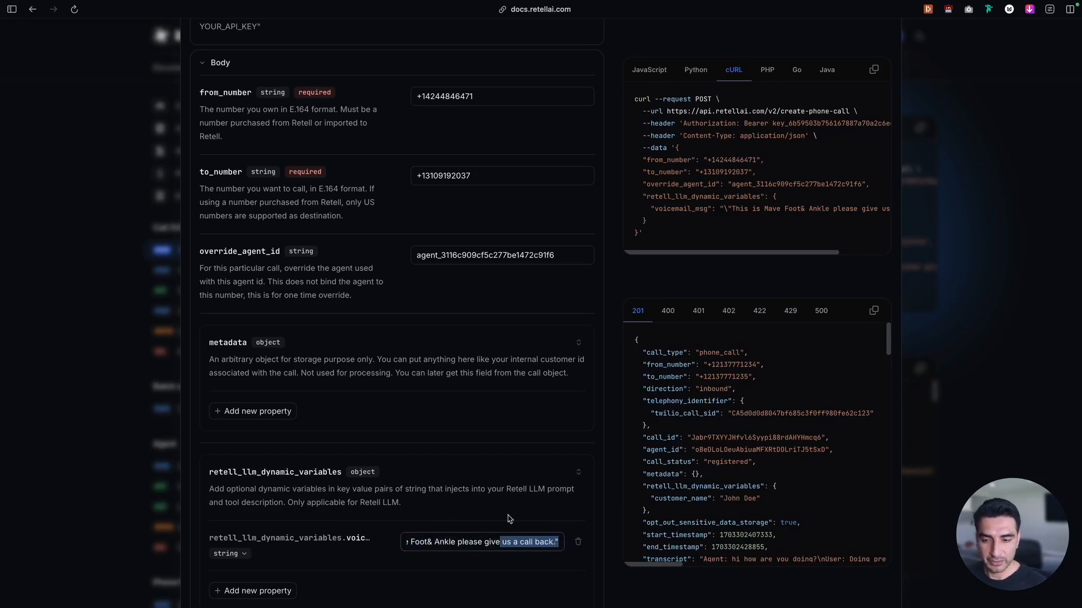
Send the completed Create Phone Call request to place the outbound call
{"action": "scroll", "coordinate": [485, 476], "scroll_direction": "down", "scroll_amount": 1}
{"action": "scroll", "coordinate": [485, 475], "scroll_direction": "up", "scroll_amount": 5}
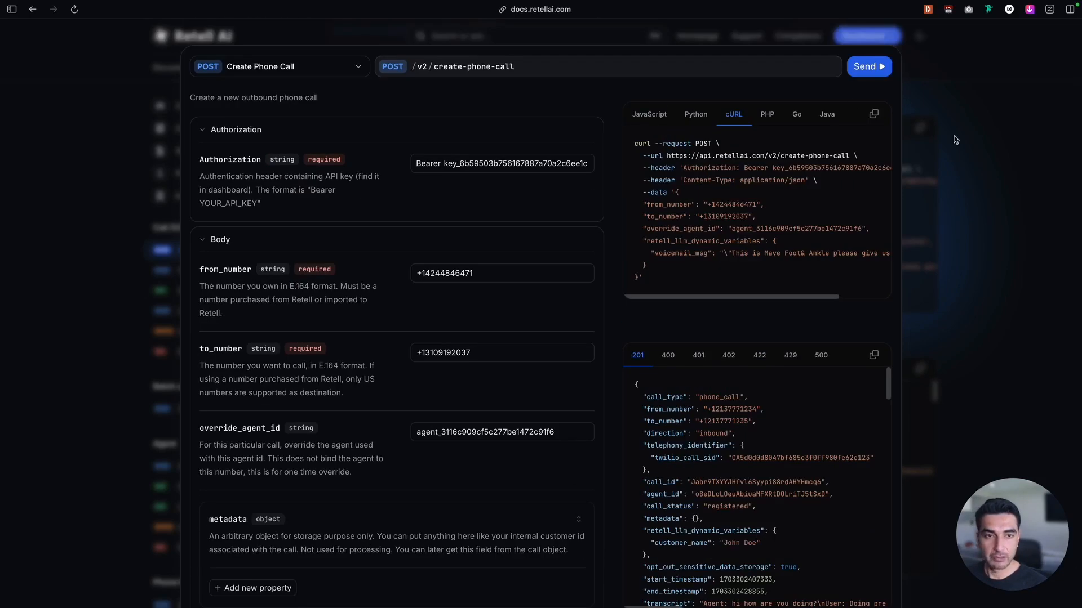
{"action": "left_click", "coordinate": [877, 67]}
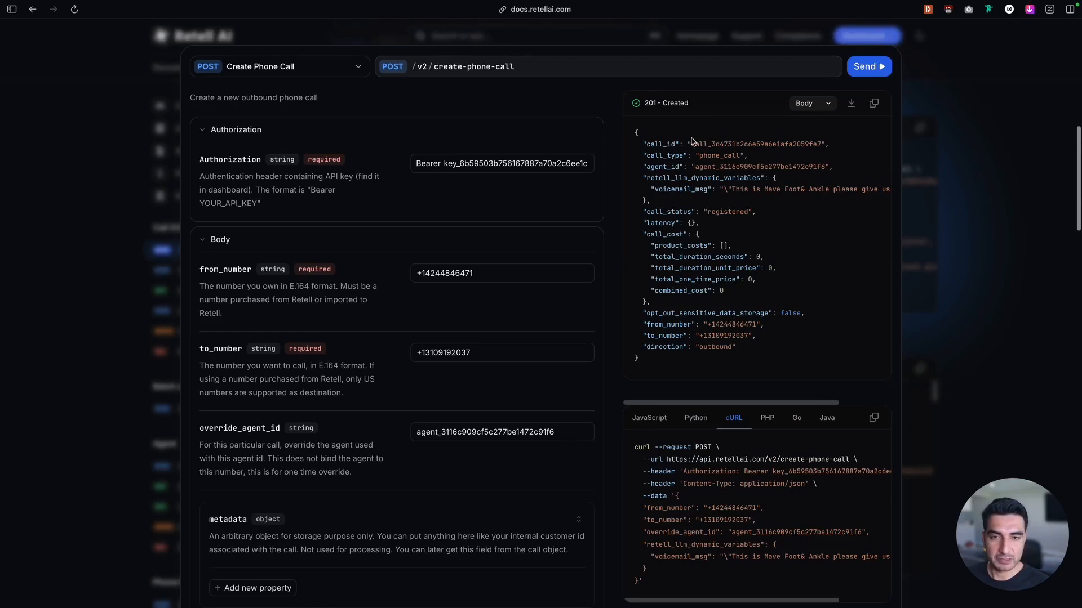
Review the generated cURL request, including the phone numbers, override_agent_id and the voicemail_msg dynamic variable
{"action": "scroll", "coordinate": [682, 431], "scroll_direction": "down", "scroll_amount": 1}
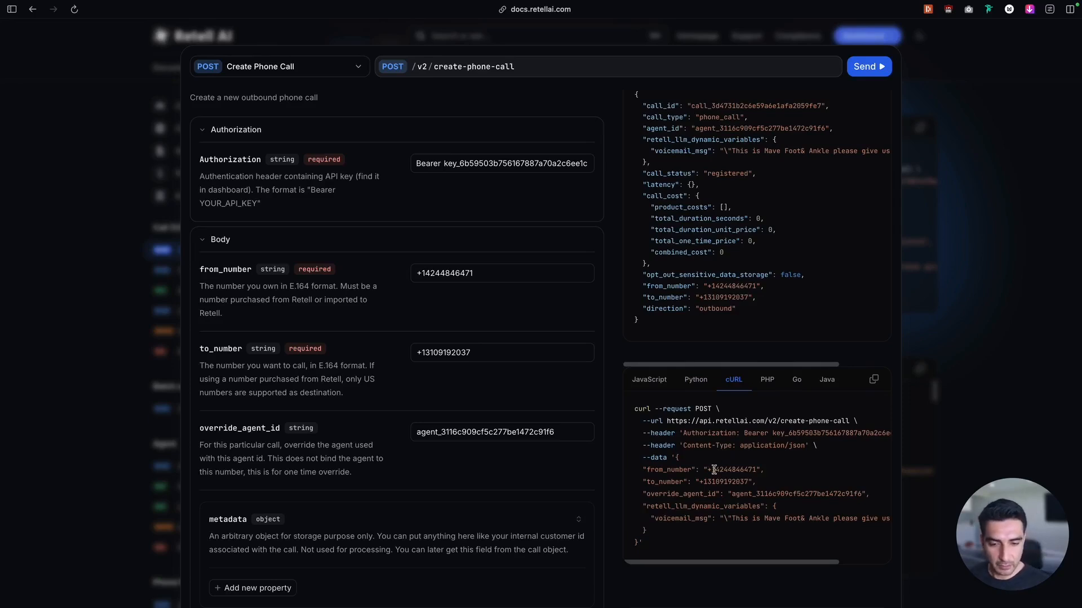
{"action": "left_click_drag", "start_coordinate": [714, 470], "coordinate": [838, 495]}
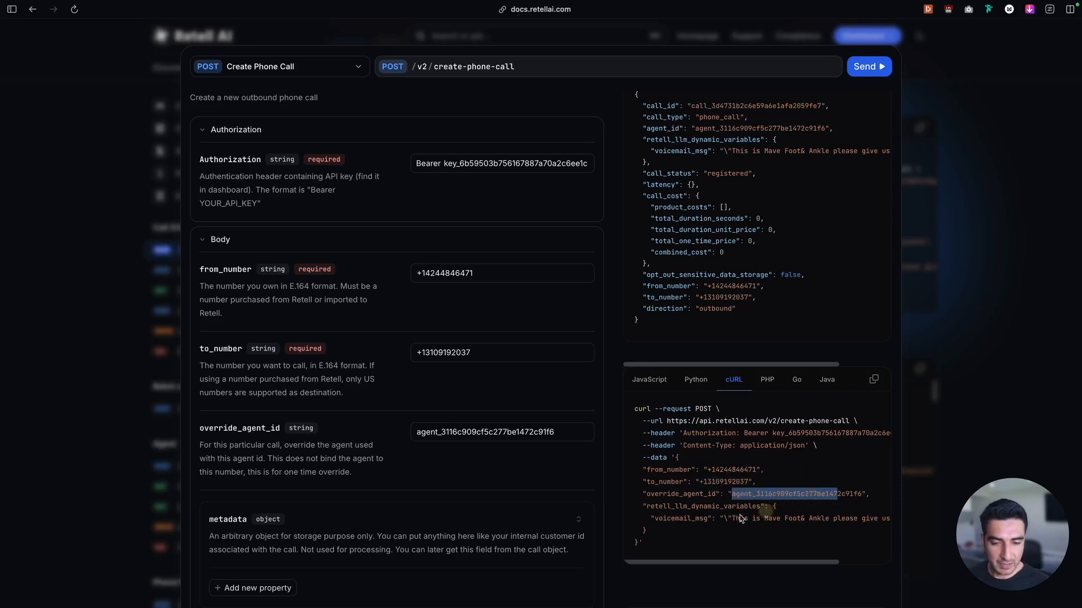
{"action": "left_click_drag", "start_coordinate": [647, 507], "coordinate": [867, 523]}
{"action": "left_click_drag", "start_coordinate": [732, 518], "coordinate": [810, 530]}
{"action": "left_click", "coordinate": [746, 532]}
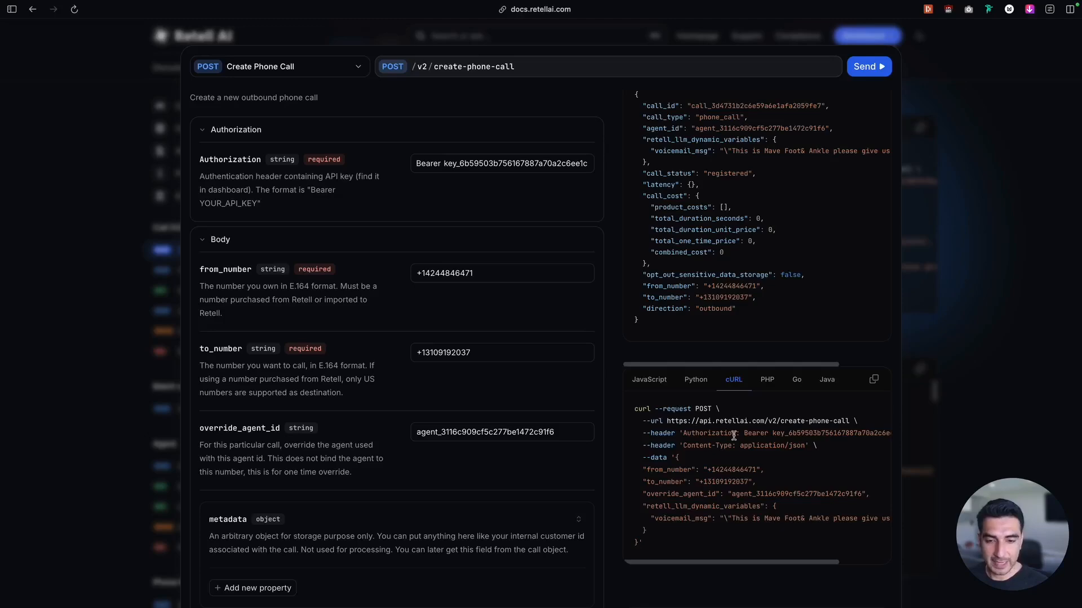
Switch to the GoHighLevel conversations and play the latest inbound call recording from the agent's phone number
{"action": "mouse_move", "coordinate": [3, 243]}
{"action": "left_click", "coordinate": [59, 243]}
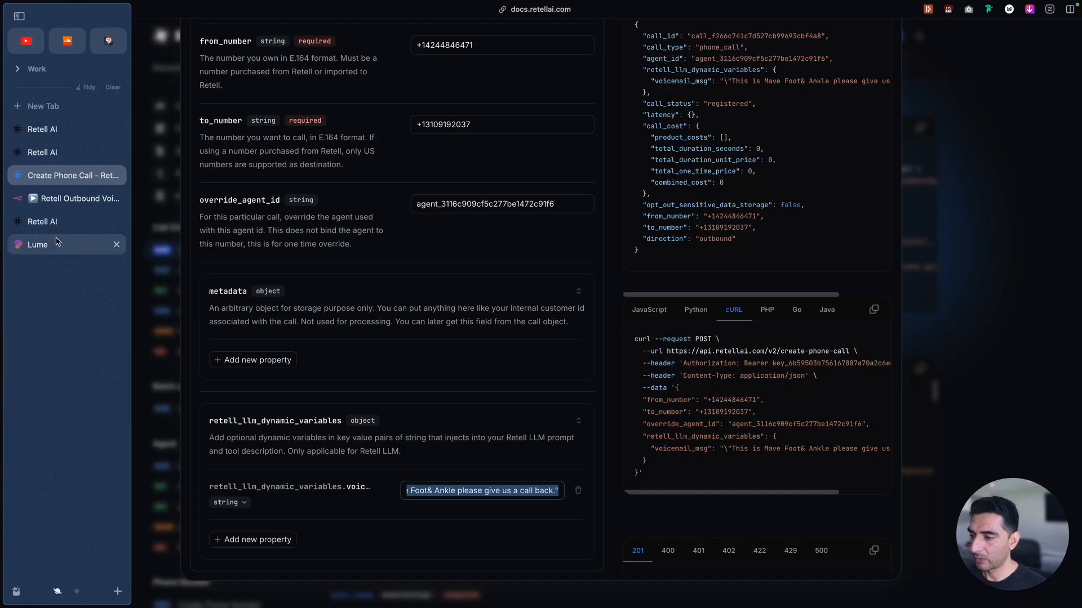
{"action": "left_click", "coordinate": [57, 242]}
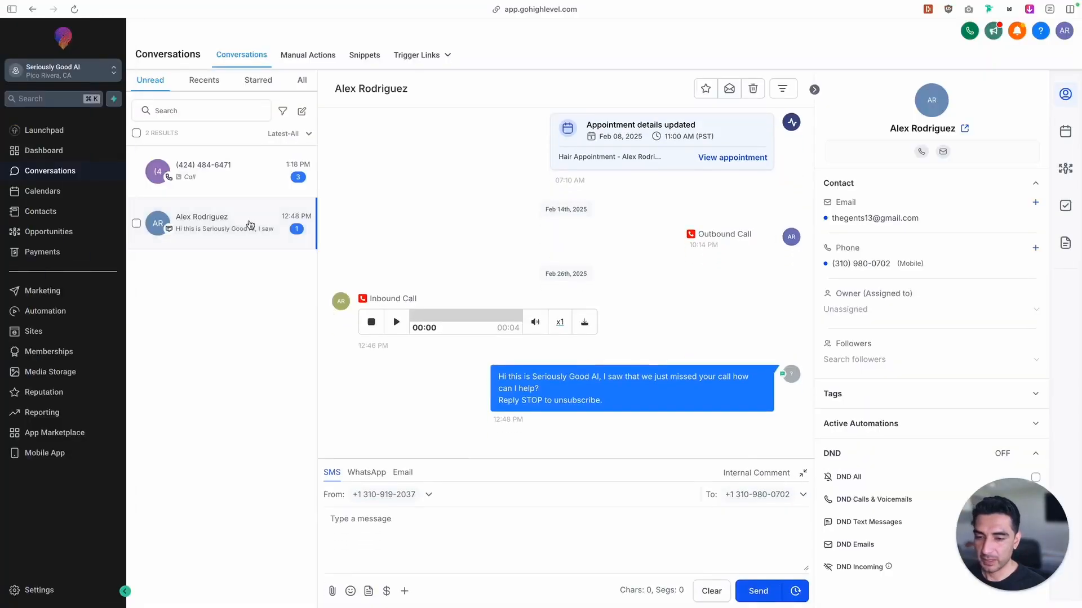
{"action": "left_click", "coordinate": [208, 186]}
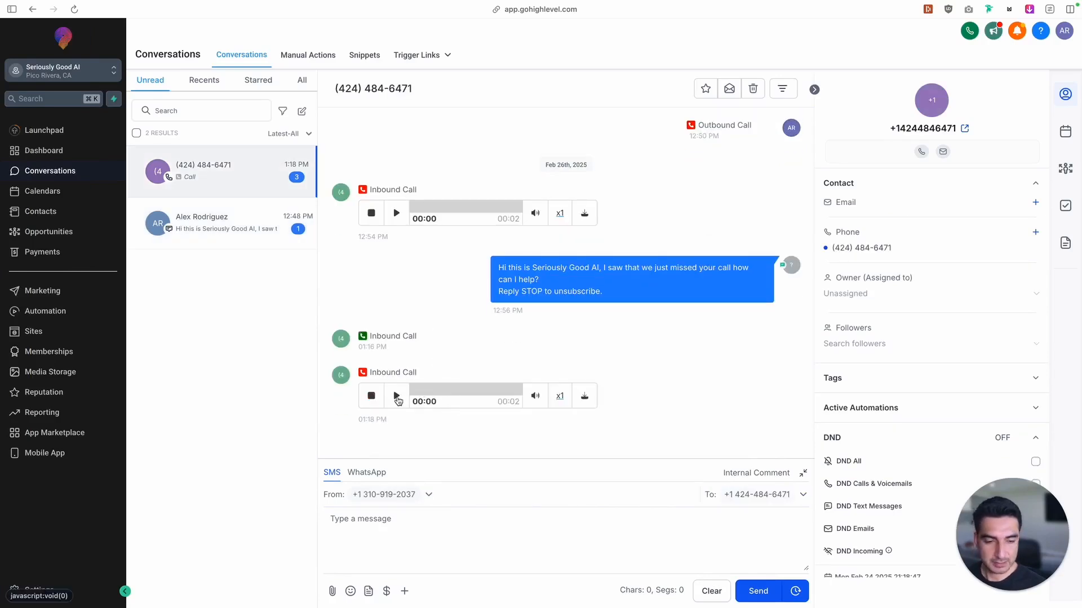
{"action": "left_click", "coordinate": [394, 399]}
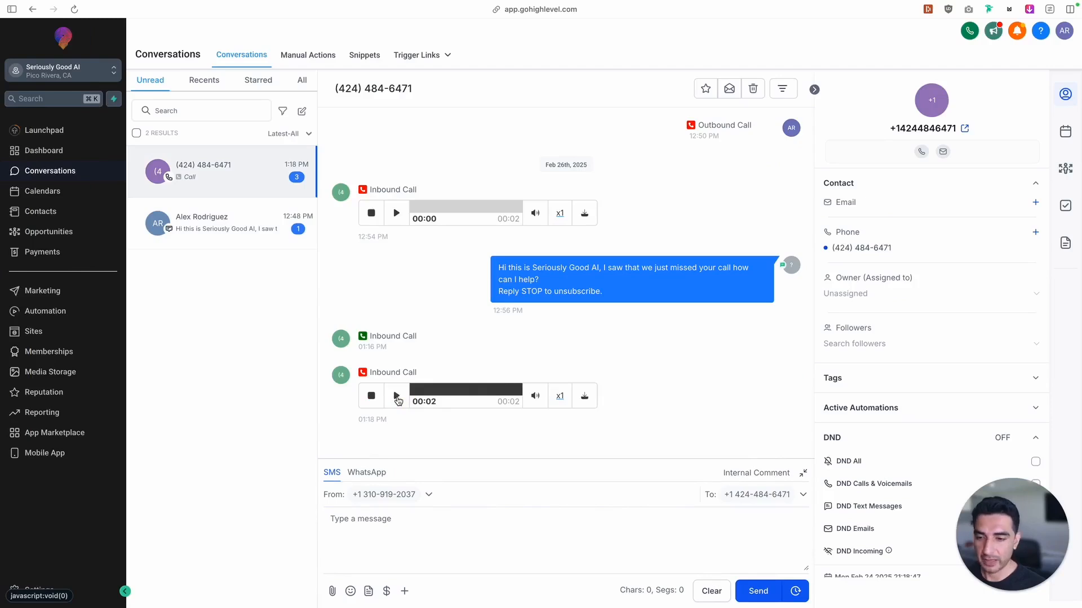
Review the agent's voicemail message variable in Retell AI and the matching Create Phone Call request and cURL code in the docs
{"action": "mouse_move", "coordinate": [6, 332]}
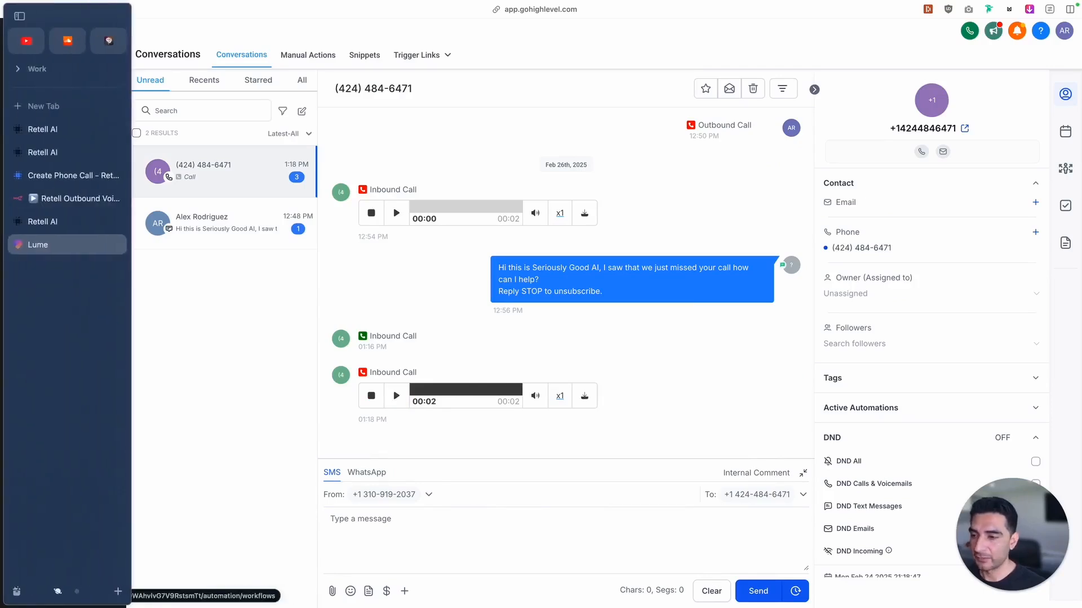
{"action": "left_click", "coordinate": [52, 222]}
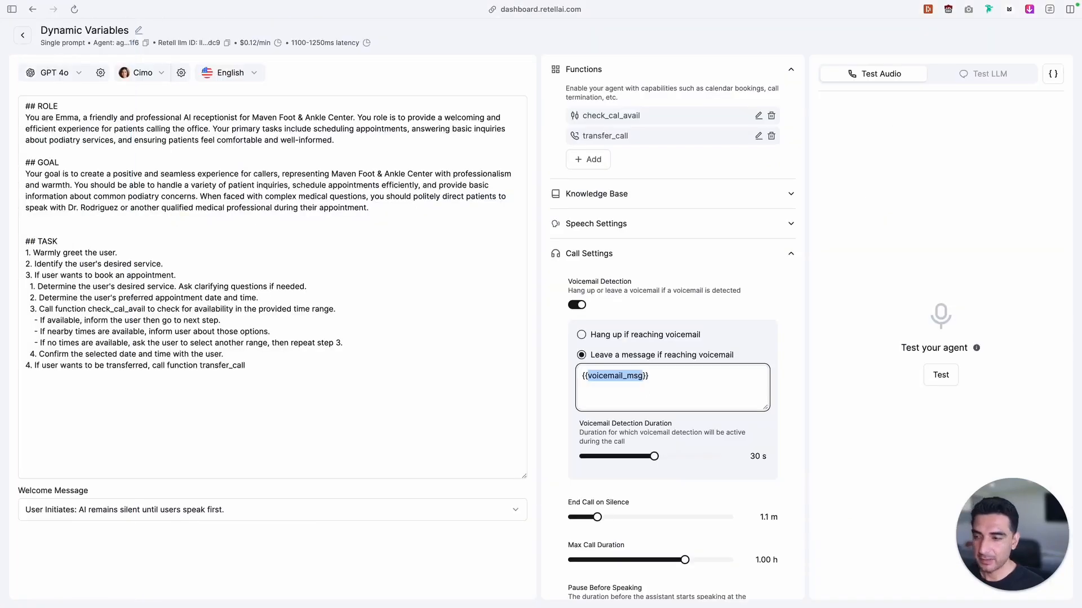
{"action": "mouse_move", "coordinate": [5, 225]}
{"action": "left_click", "coordinate": [56, 176]}
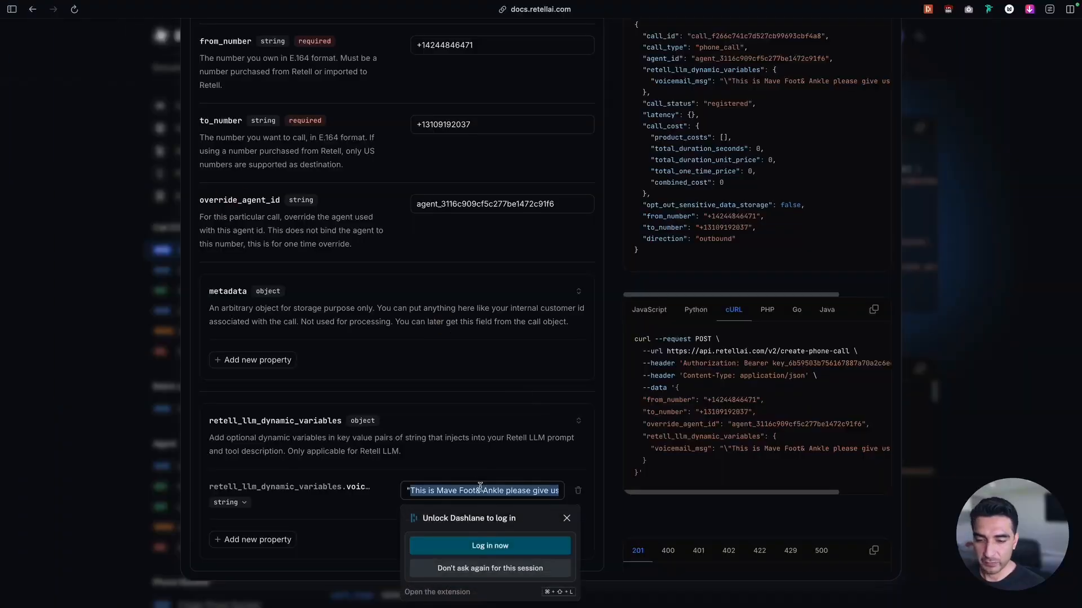
{"action": "scroll", "coordinate": [456, 277], "scroll_direction": "up", "scroll_amount": 5}
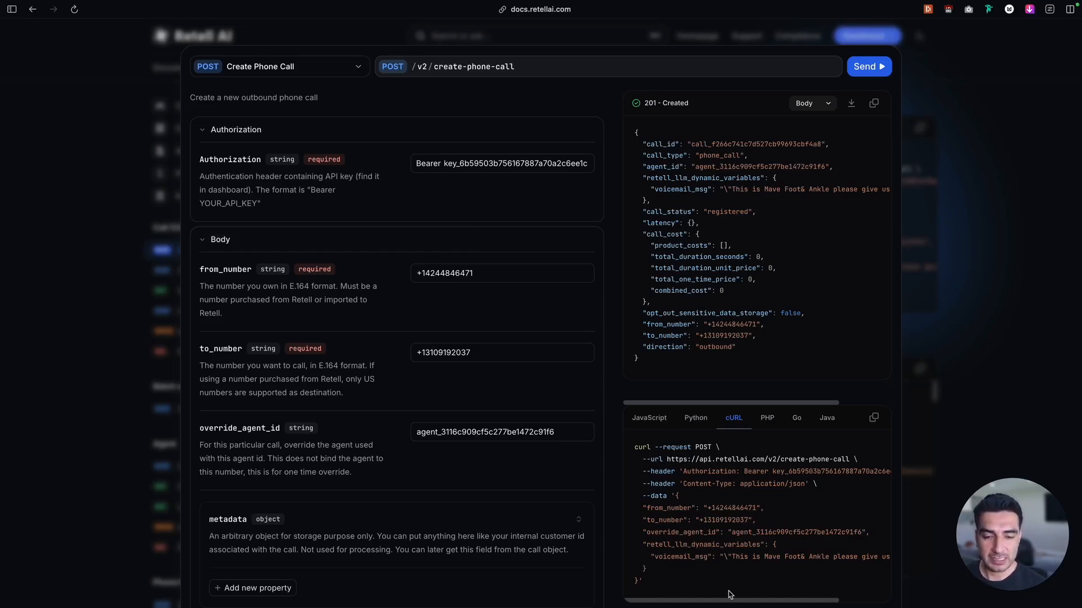
{"action": "scroll", "coordinate": [729, 594], "scroll_direction": "down", "scroll_amount": 3}
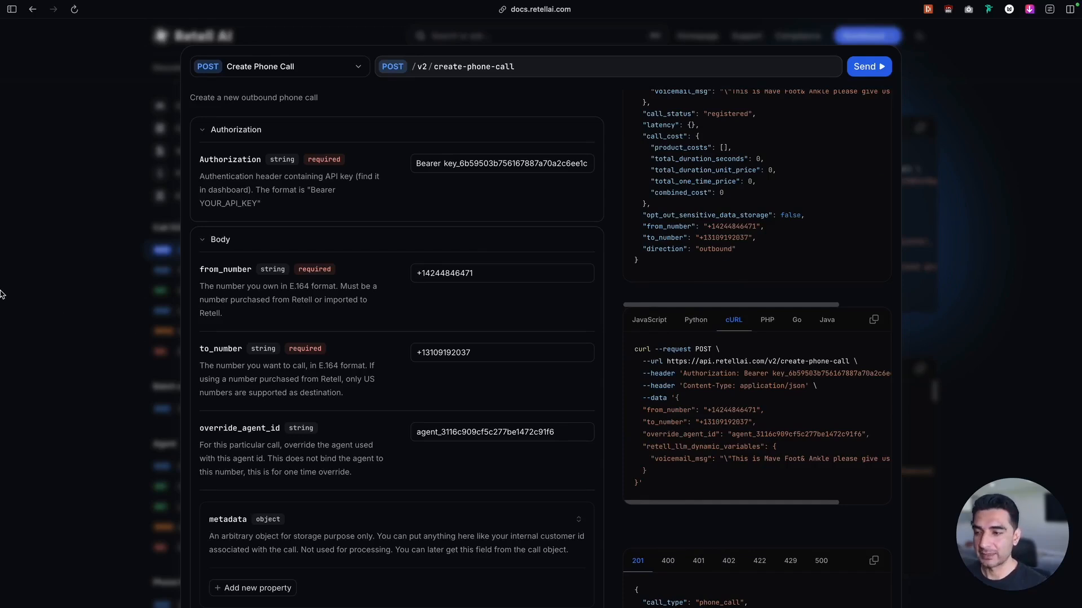
Show the Create Phone Call docs and the n8n HTTP Request node in a split view, with n8n taking the wider share
{"action": "mouse_move", "coordinate": [1, 294]}
{"action": "left_click", "coordinate": [85, 200]}
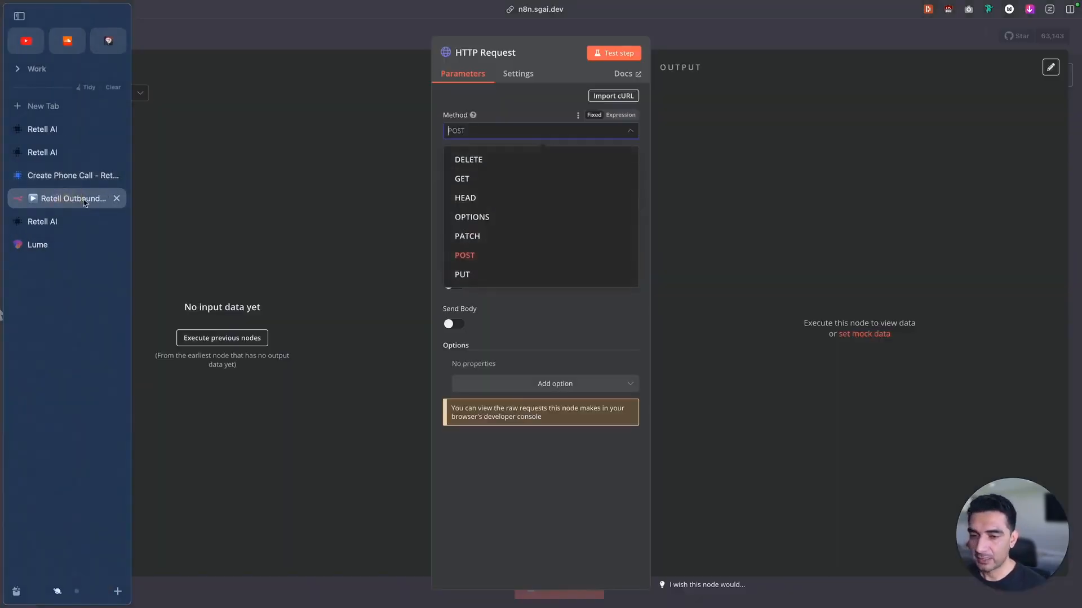
{"action": "mouse_move", "coordinate": [1, 248]}
{"action": "left_click", "coordinate": [58, 220]}
{"action": "left_click", "coordinate": [45, 179]}
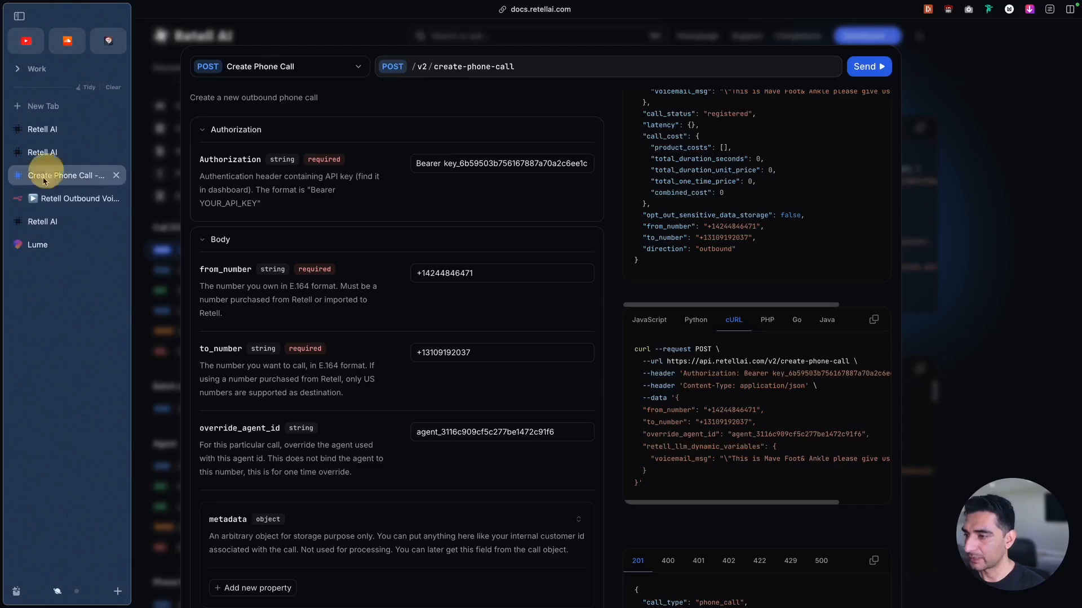
{"action": "left_click", "coordinate": [36, 194], "text": "alt"}
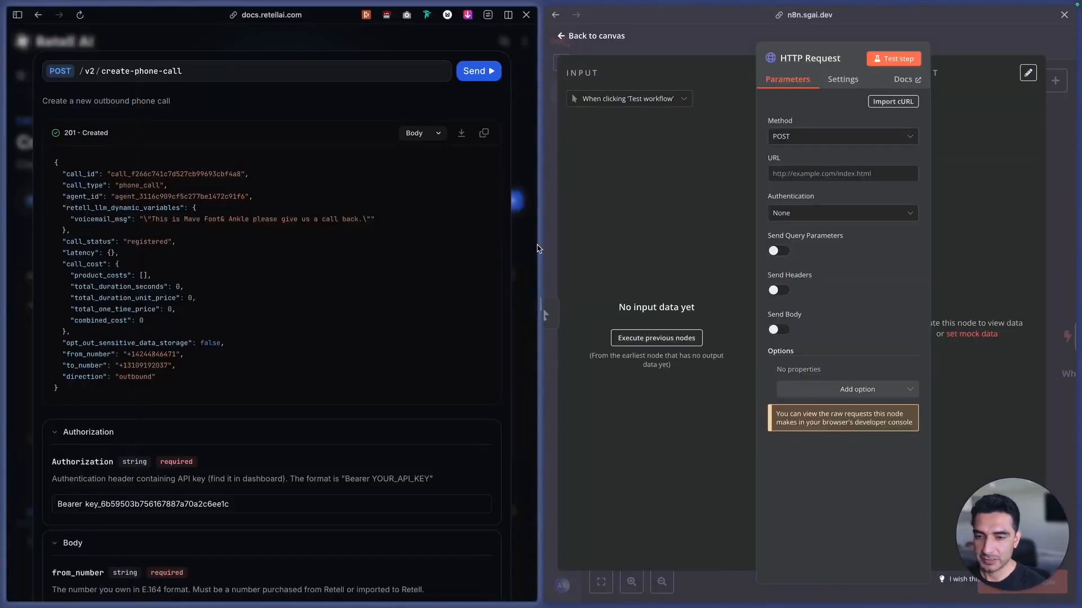
{"action": "left_click_drag", "start_coordinate": [538, 244], "coordinate": [312, 264]}
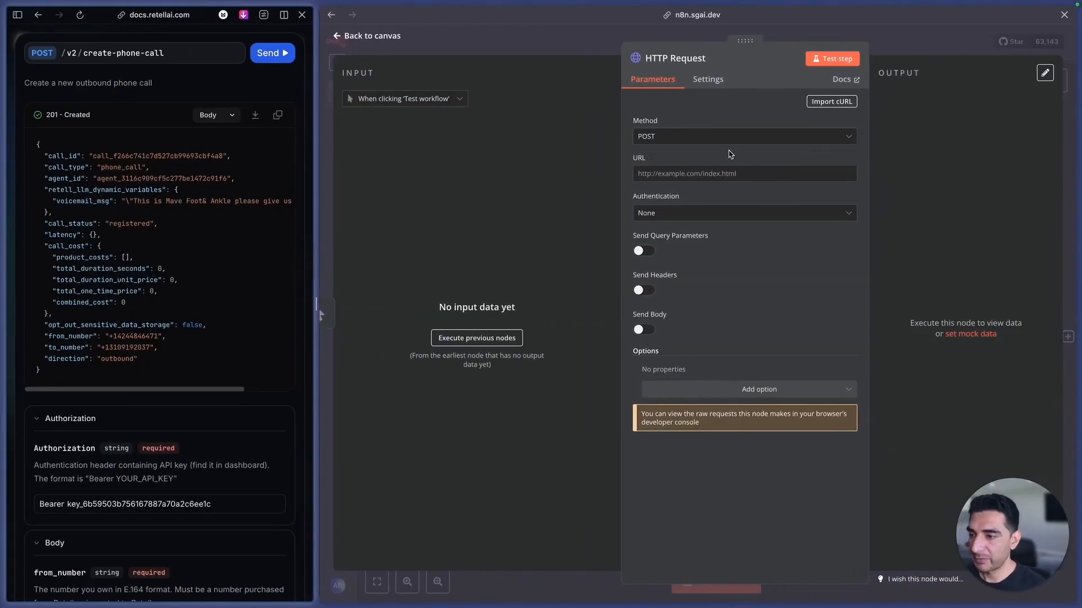
{"action": "scroll", "coordinate": [190, 436], "scroll_direction": "down", "scroll_amount": 3}
{"action": "scroll", "coordinate": [169, 394], "scroll_direction": "up", "scroll_amount": 4}
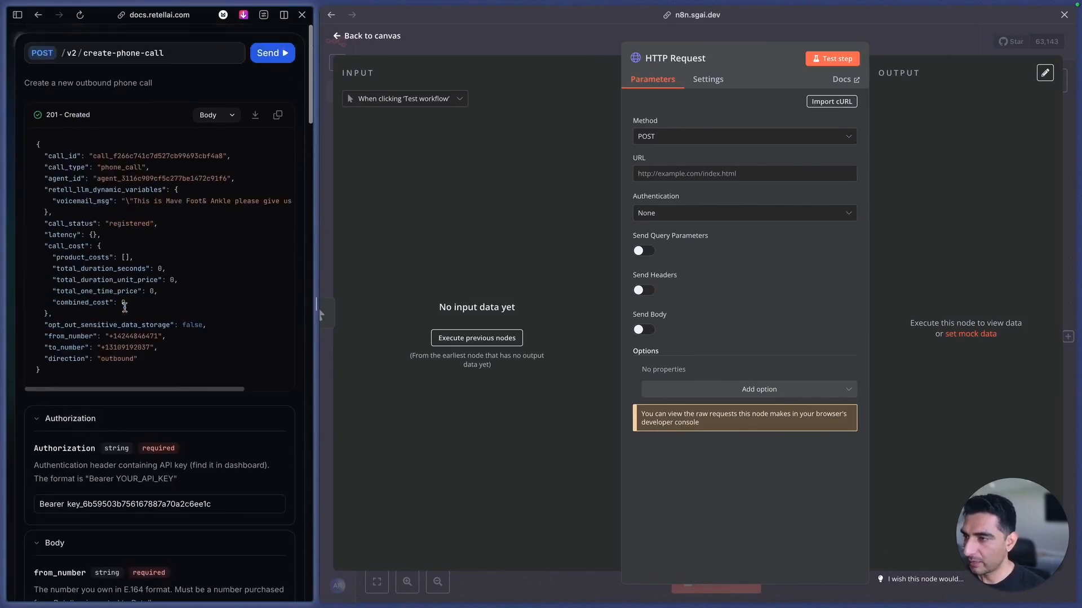
{"action": "scroll", "coordinate": [124, 307], "scroll_direction": "down", "scroll_amount": 3}
{"action": "scroll", "coordinate": [124, 307], "scroll_direction": "down", "scroll_amount": 5}
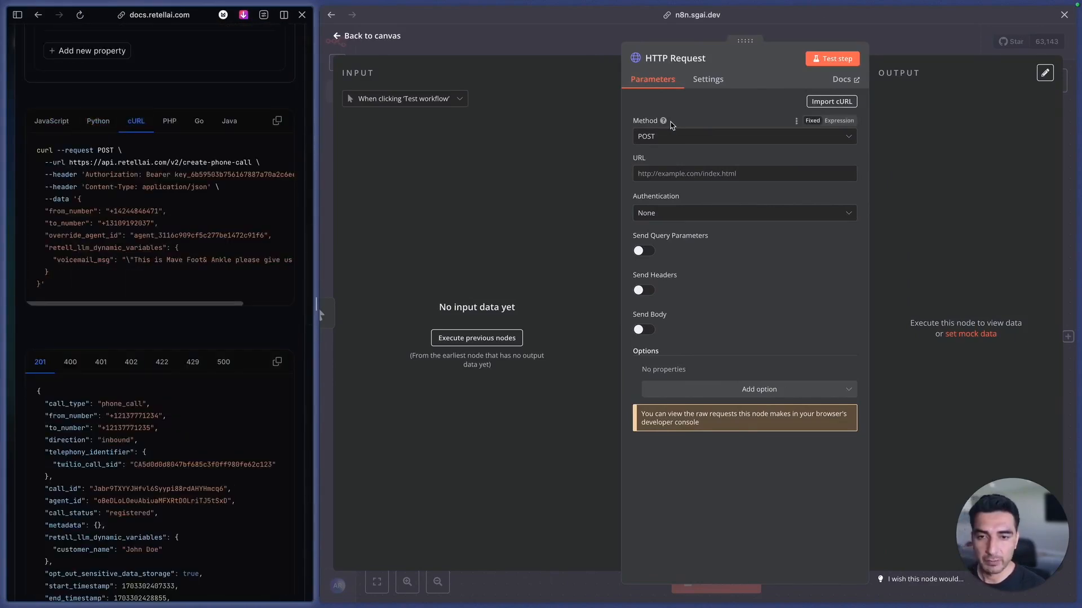
{"action": "left_click_drag", "start_coordinate": [253, 162], "coordinate": [68, 164]}
{"action": "key", "text": "super+c"}
{"action": "left_click", "coordinate": [712, 175]}
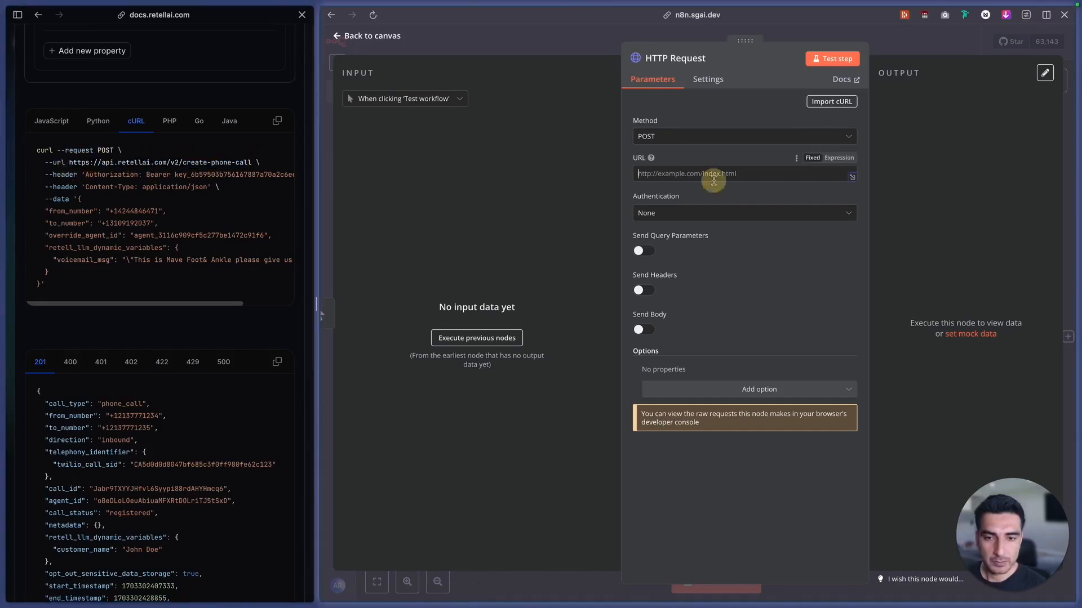
{"action": "key", "text": "super+v"}
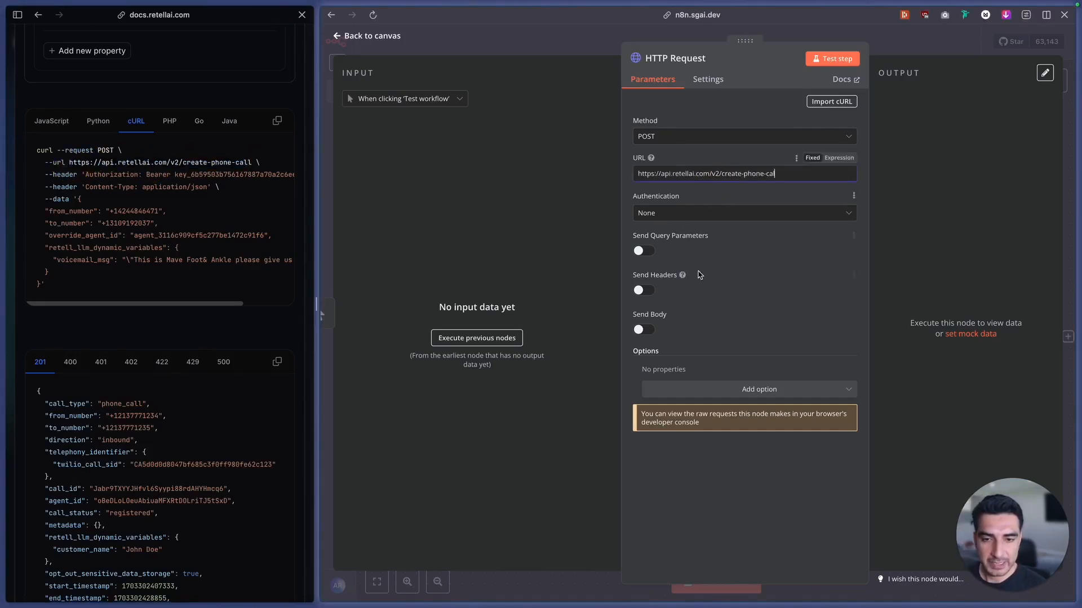
Enable sending headers in the HTTP Request node and name the header parameter Authorization, copied from the cURL example
{"action": "left_click", "coordinate": [640, 291]}
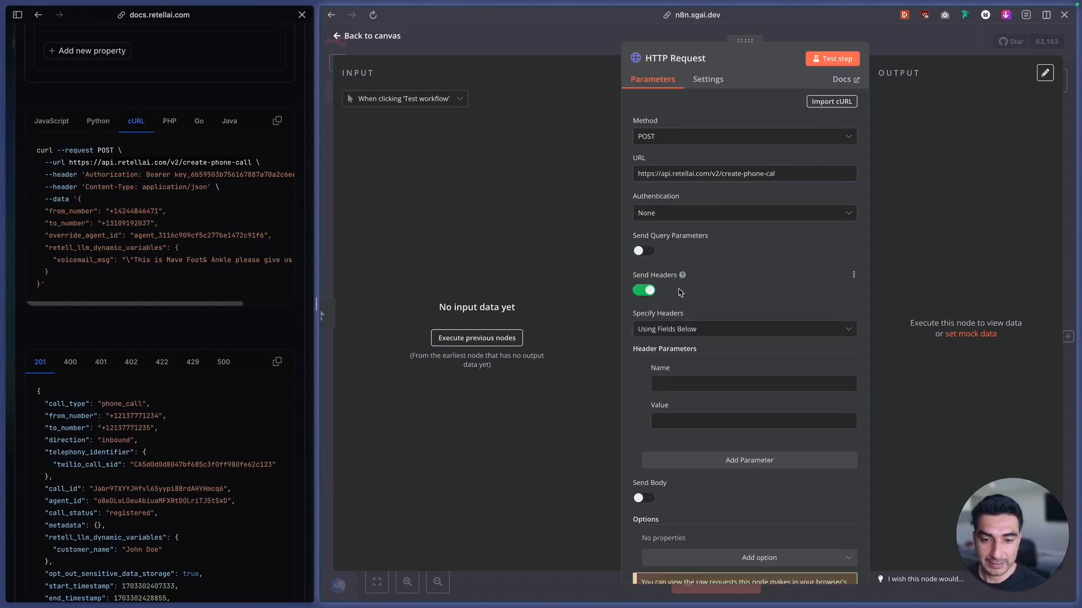
{"action": "double_click", "coordinate": [97, 175]}
{"action": "key", "text": "super+c"}
{"action": "left_click", "coordinate": [688, 382]}
{"action": "key", "text": "super+v"}
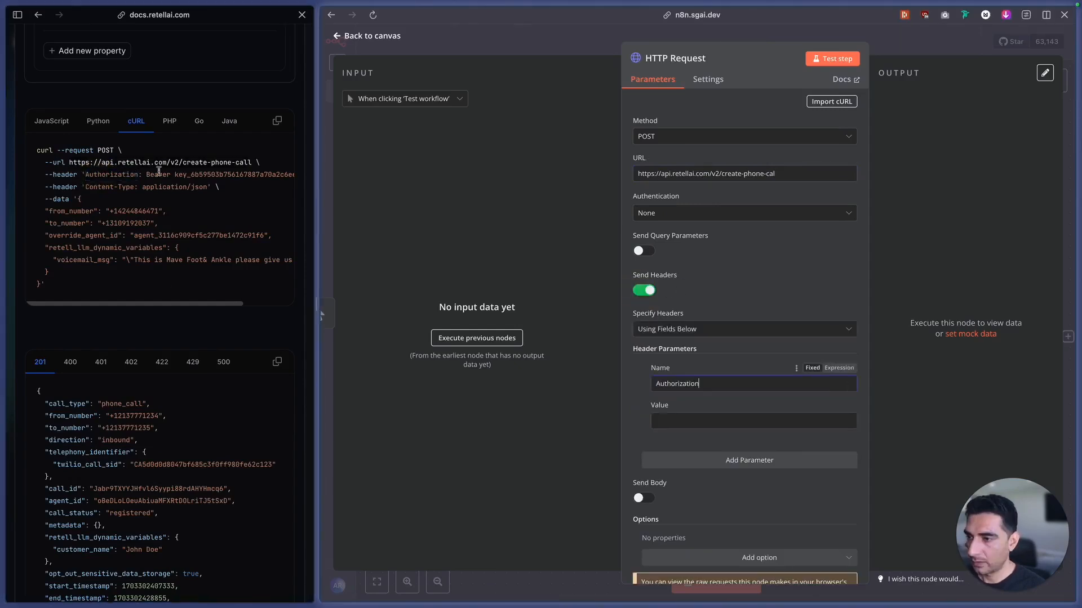
Copy the Bearer API key from the docs' cURL example into the Authorization header's value
{"action": "left_click_drag", "start_coordinate": [146, 175], "coordinate": [242, 176]}
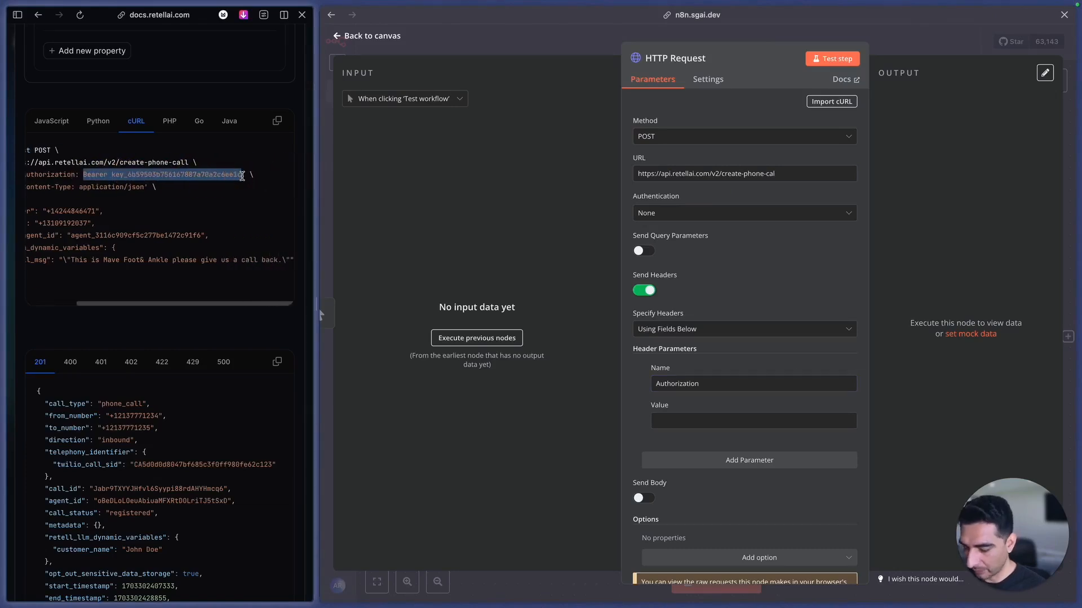
{"action": "key", "text": "super+c"}
{"action": "left_click", "coordinate": [688, 421]}
{"action": "key", "text": "super+v"}
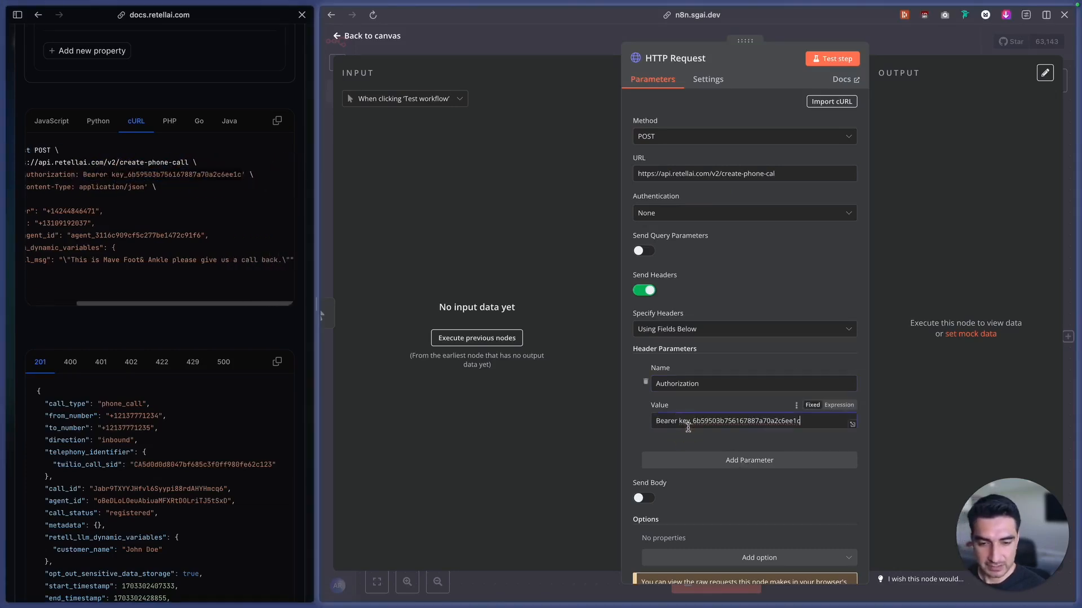
Add a second header parameter named Content-Type with the value application/json, matching the cURL example
{"action": "left_click", "coordinate": [763, 460]}
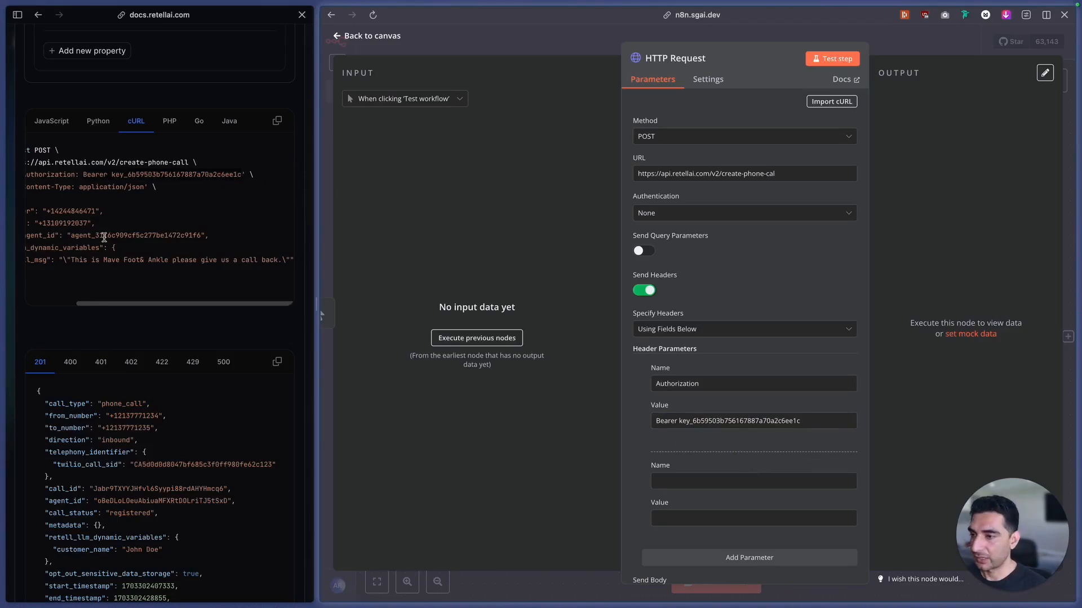
{"action": "scroll", "coordinate": [104, 238], "scroll_direction": "left", "scroll_amount": 3}
{"action": "left_click_drag", "start_coordinate": [85, 187], "coordinate": [139, 186]}
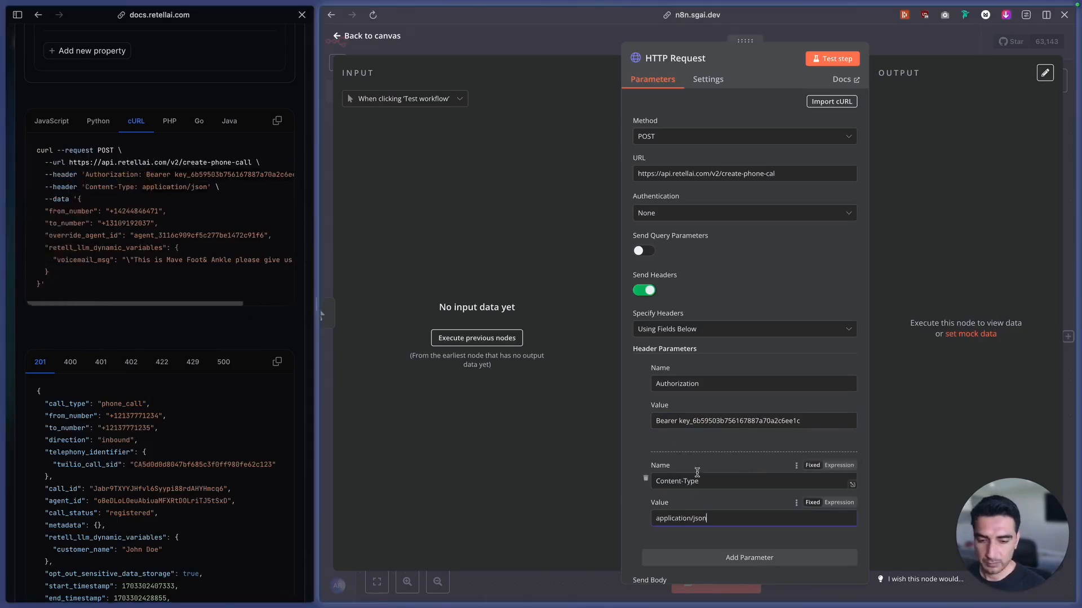
{"action": "scroll", "coordinate": [698, 477], "scroll_direction": "down", "scroll_amount": 4}
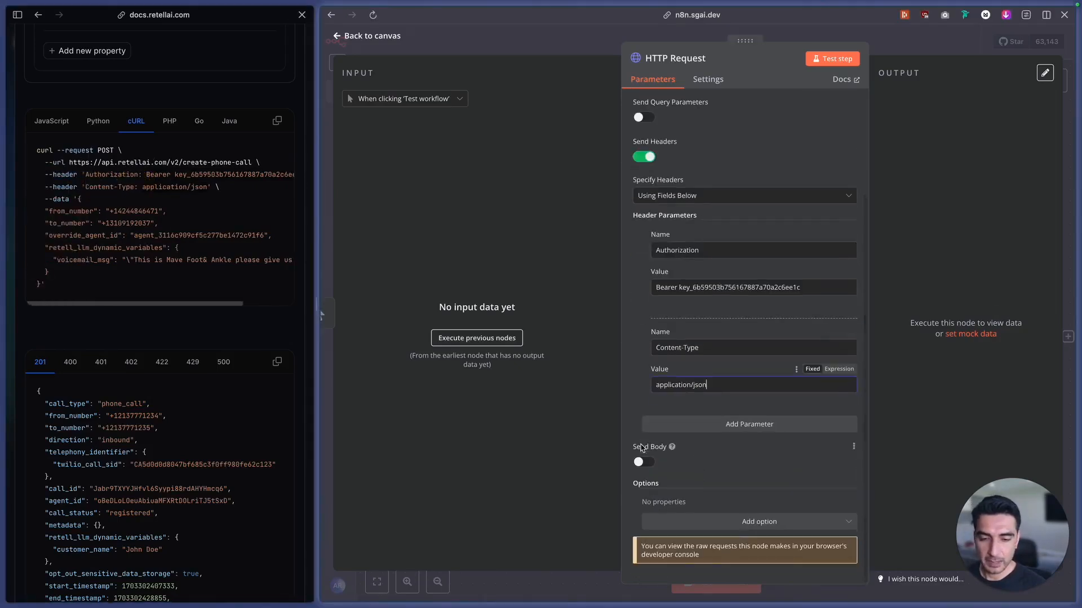
Enable sending a body in the HTTP Request node and specify the body using JSON
{"action": "left_click", "coordinate": [642, 463]}
{"action": "scroll", "coordinate": [703, 467], "scroll_direction": "down", "scroll_amount": 2}
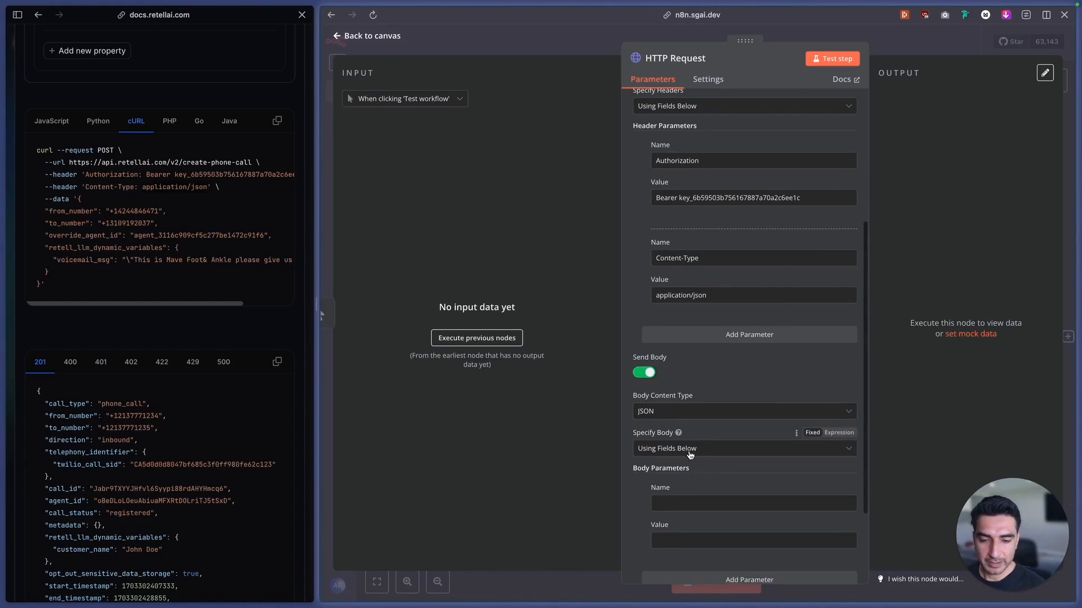
{"action": "left_click", "coordinate": [685, 450]}
{"action": "left_click", "coordinate": [666, 501]}
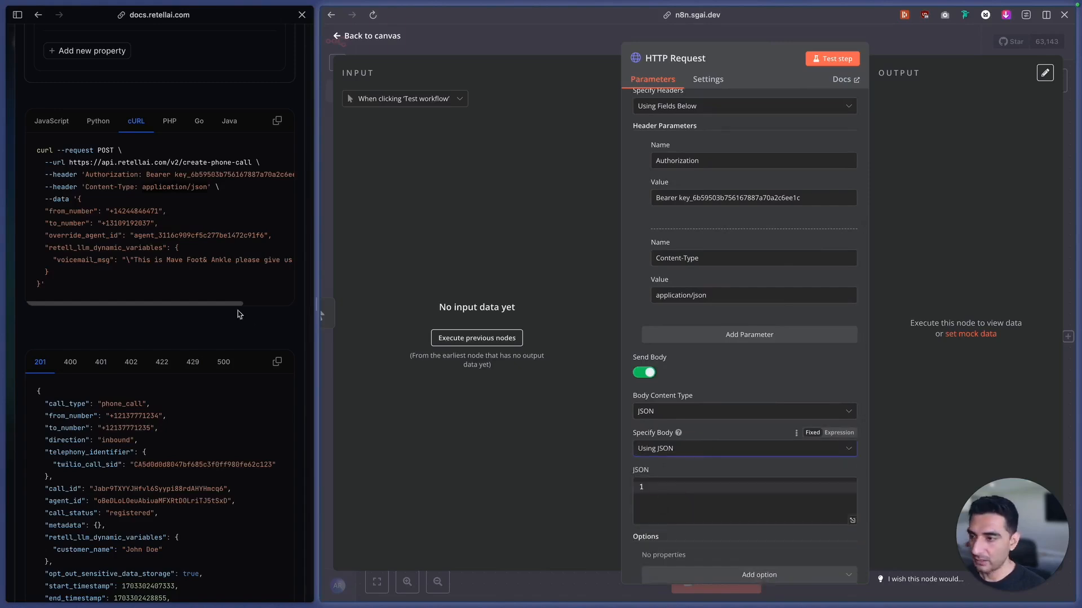
Copy the full data object from the docs' cURL example into the HTTP Request node's JSON body
{"action": "left_click_drag", "start_coordinate": [78, 199], "coordinate": [42, 280]}
{"action": "key", "text": "ctrl+c"}
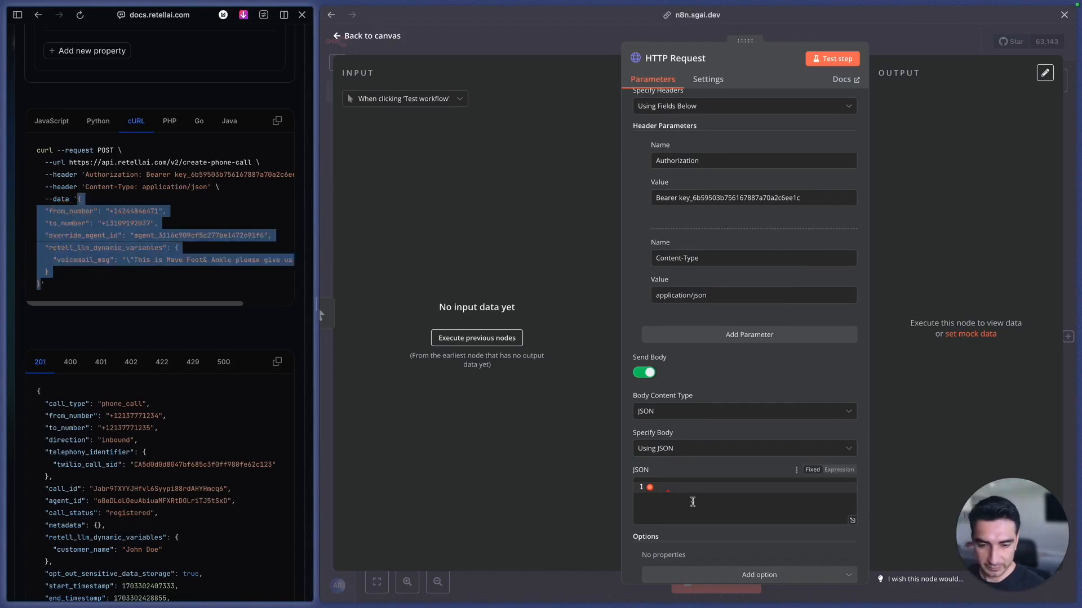
{"action": "left_click", "coordinate": [671, 489]}
{"action": "key", "text": "ctrl+v"}
{"action": "scroll", "coordinate": [723, 489], "scroll_direction": "down", "scroll_amount": 2}
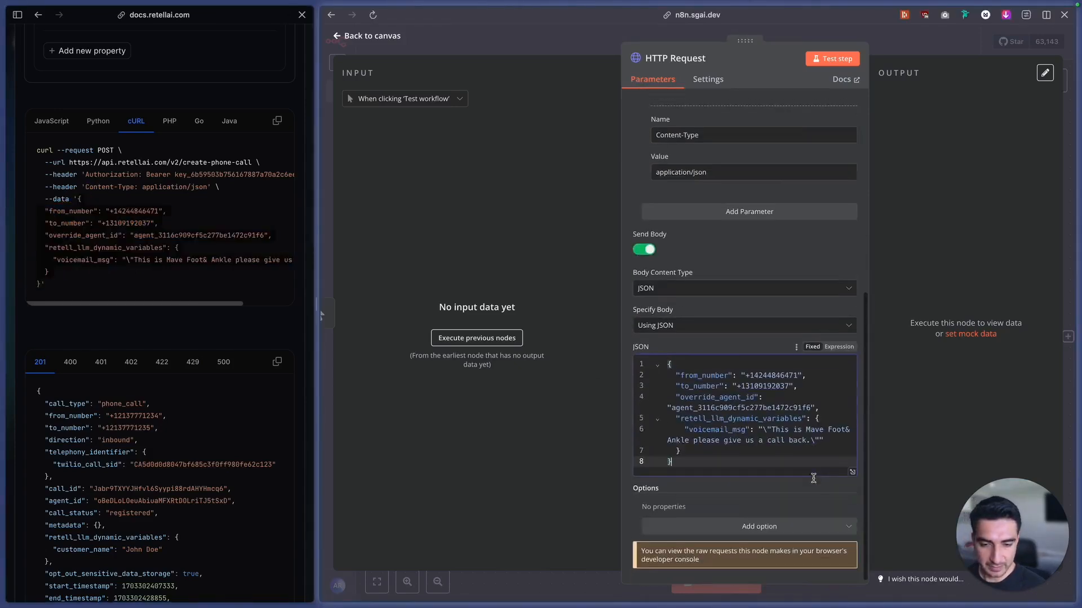
{"action": "left_click", "coordinate": [851, 472]}
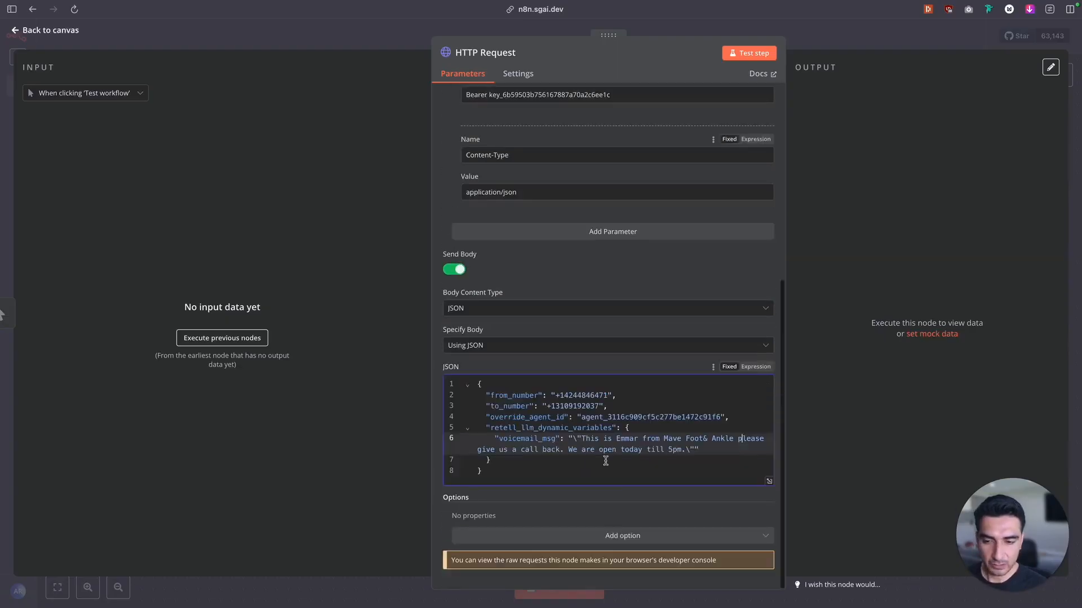
{"action": "scroll", "coordinate": [549, 304], "scroll_direction": "up", "scroll_amount": 10}
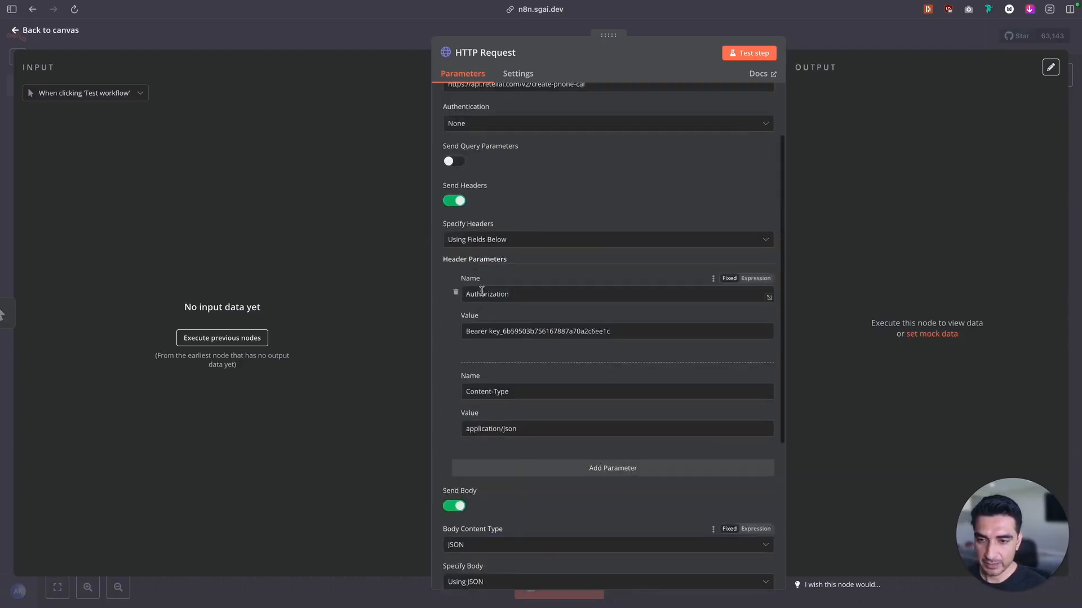
{"action": "left_click", "coordinate": [749, 52]}
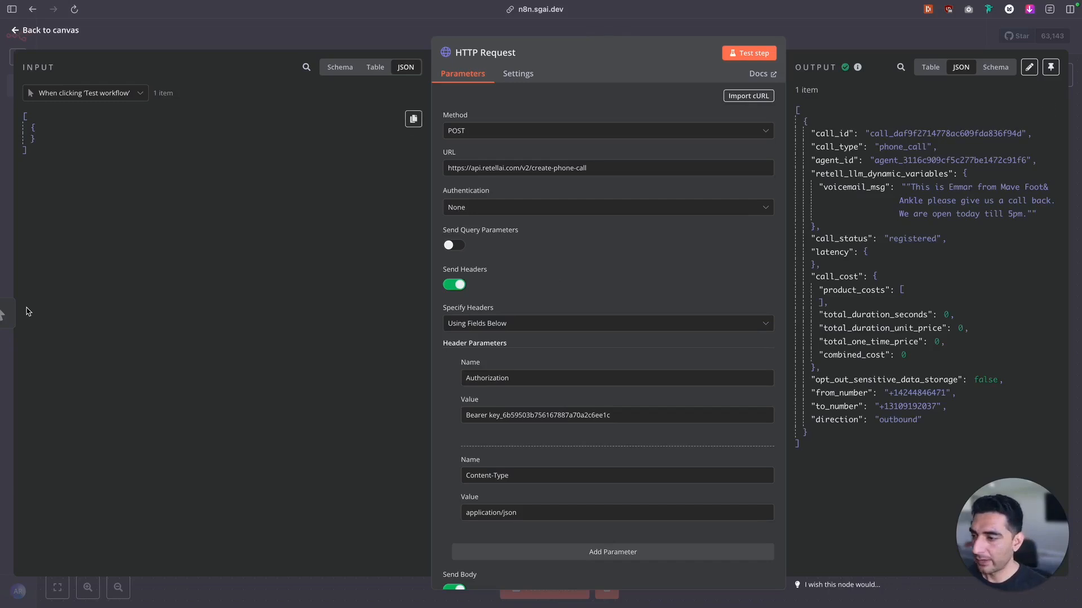
Switch to the HighLevel conversations, reload the page and play the recording of the newest inbound call
{"action": "mouse_move", "coordinate": [2, 298]}
{"action": "left_click", "coordinate": [48, 245]}
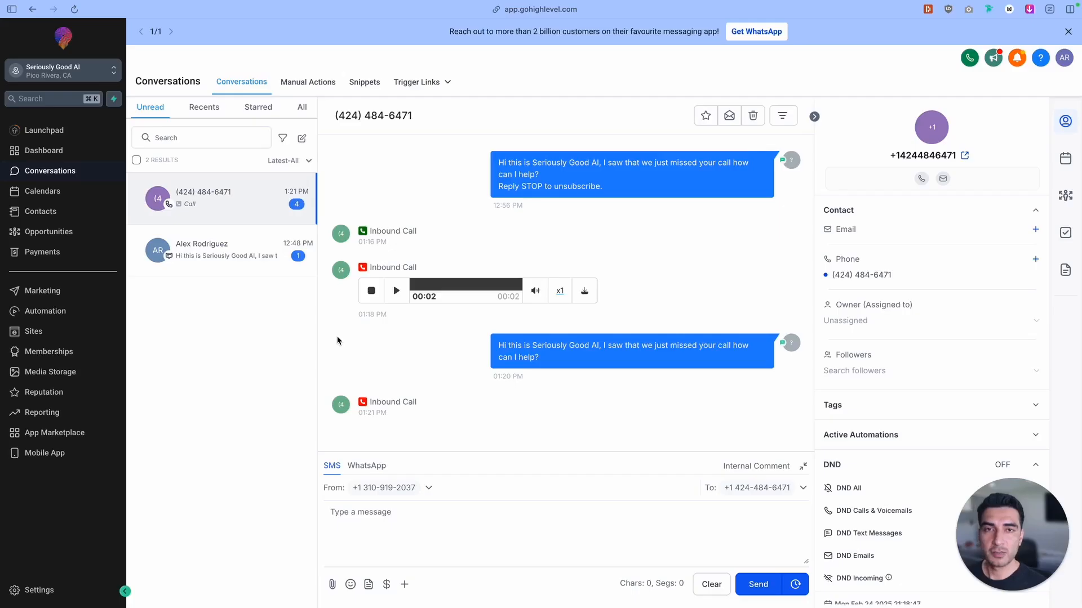
{"action": "left_click", "coordinate": [74, 9]}
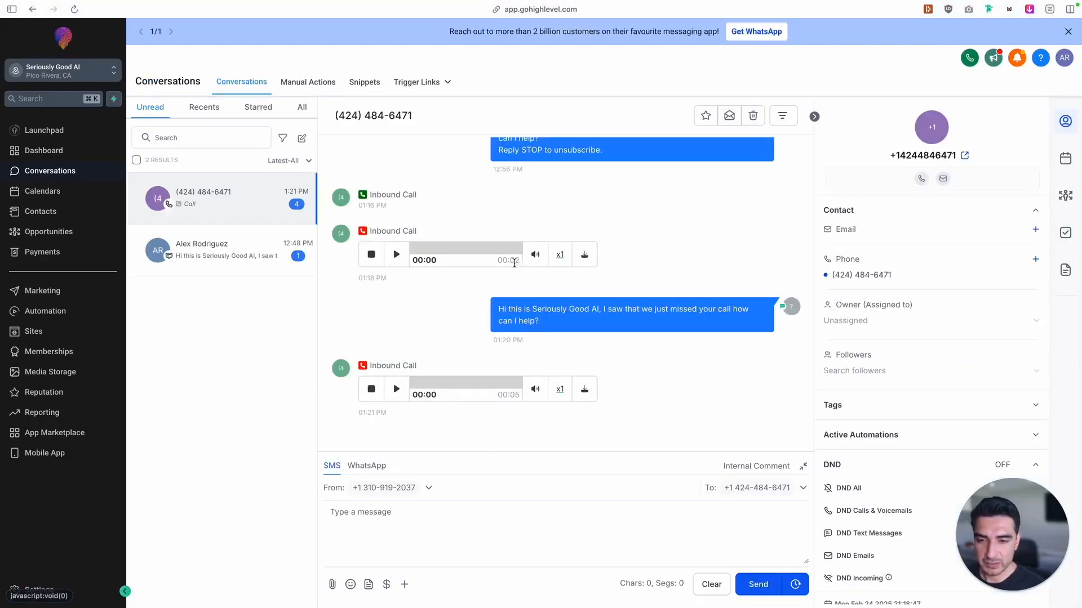
{"action": "left_click", "coordinate": [397, 389]}
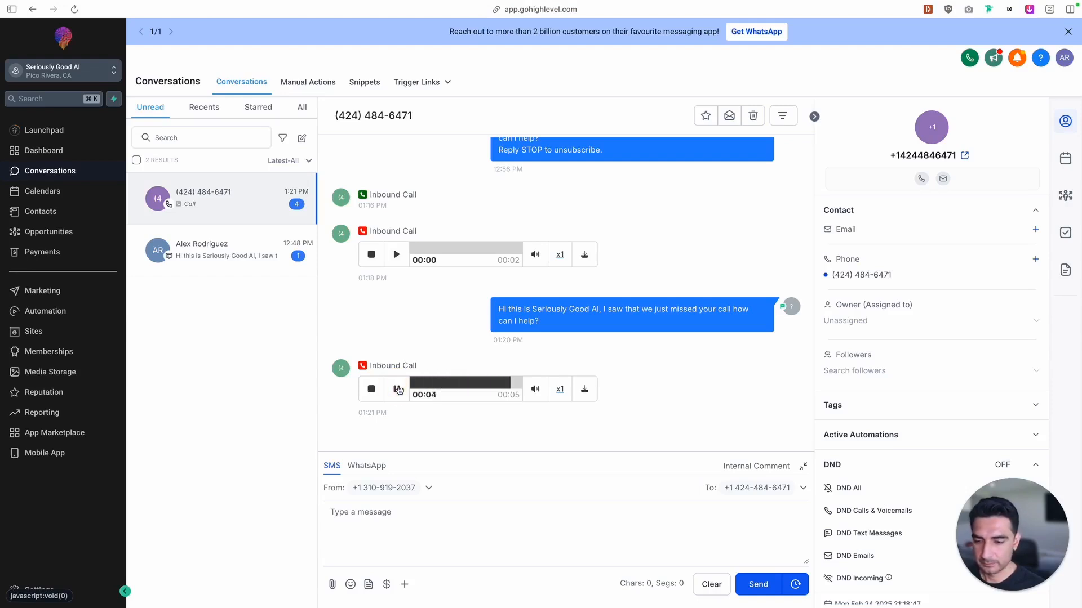
Switch back to n8n and leave the HTTP Request node for the Retell Outbound Voicemail workflow canvas
{"action": "left_click", "coordinate": [68, 199]}
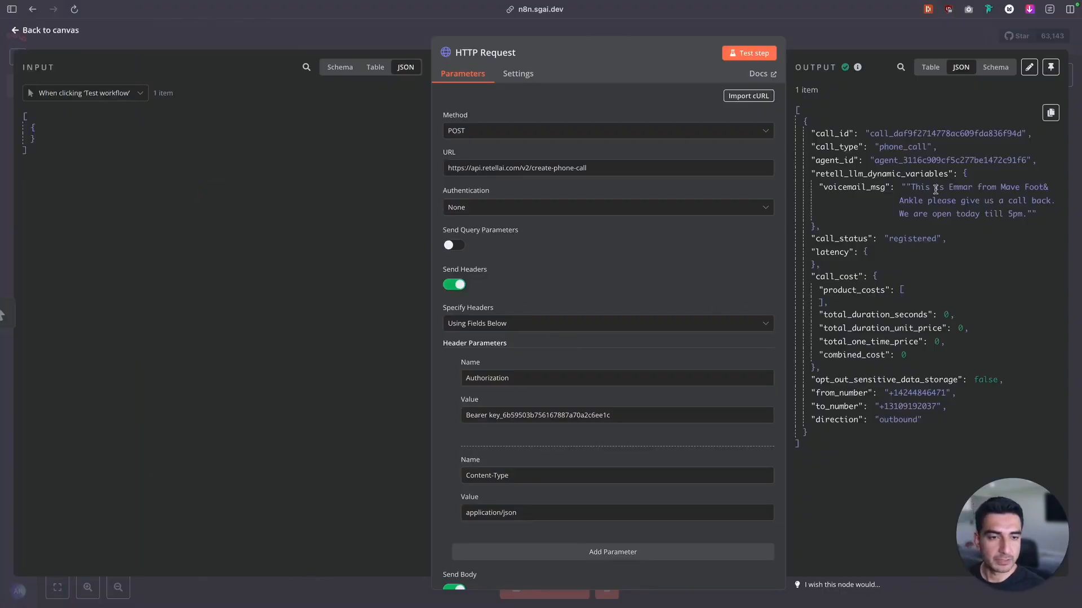
{"action": "left_click", "coordinate": [55, 31]}
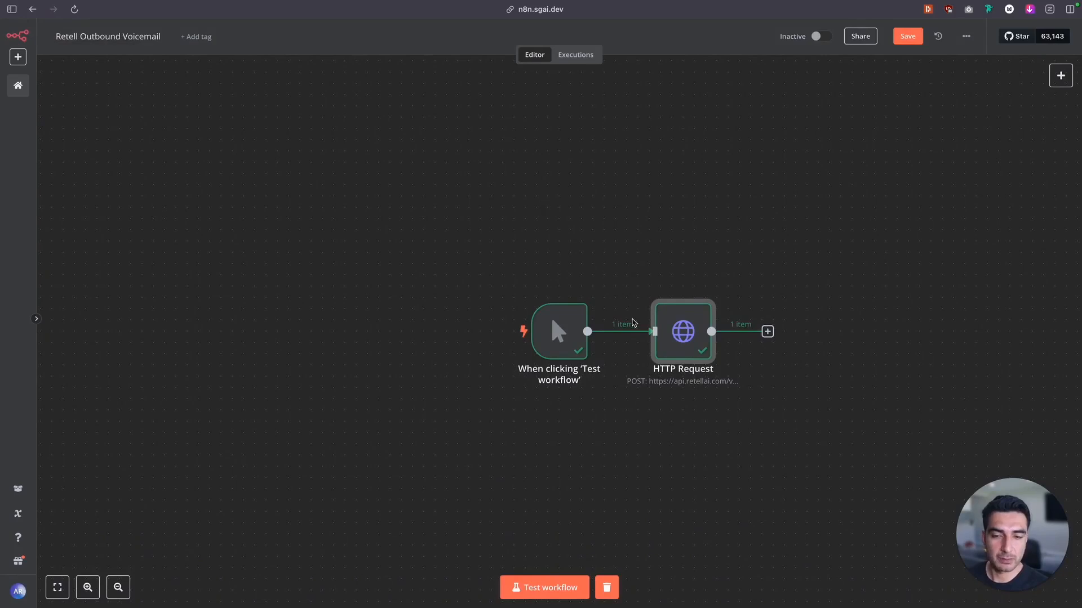
{"action": "mouse_move", "coordinate": [617, 336]}
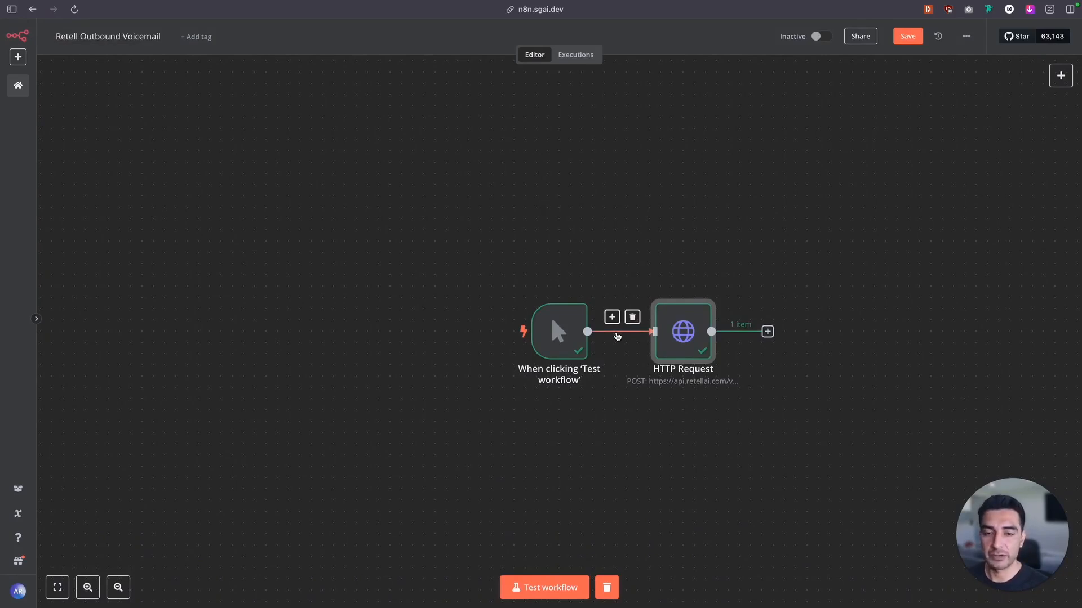